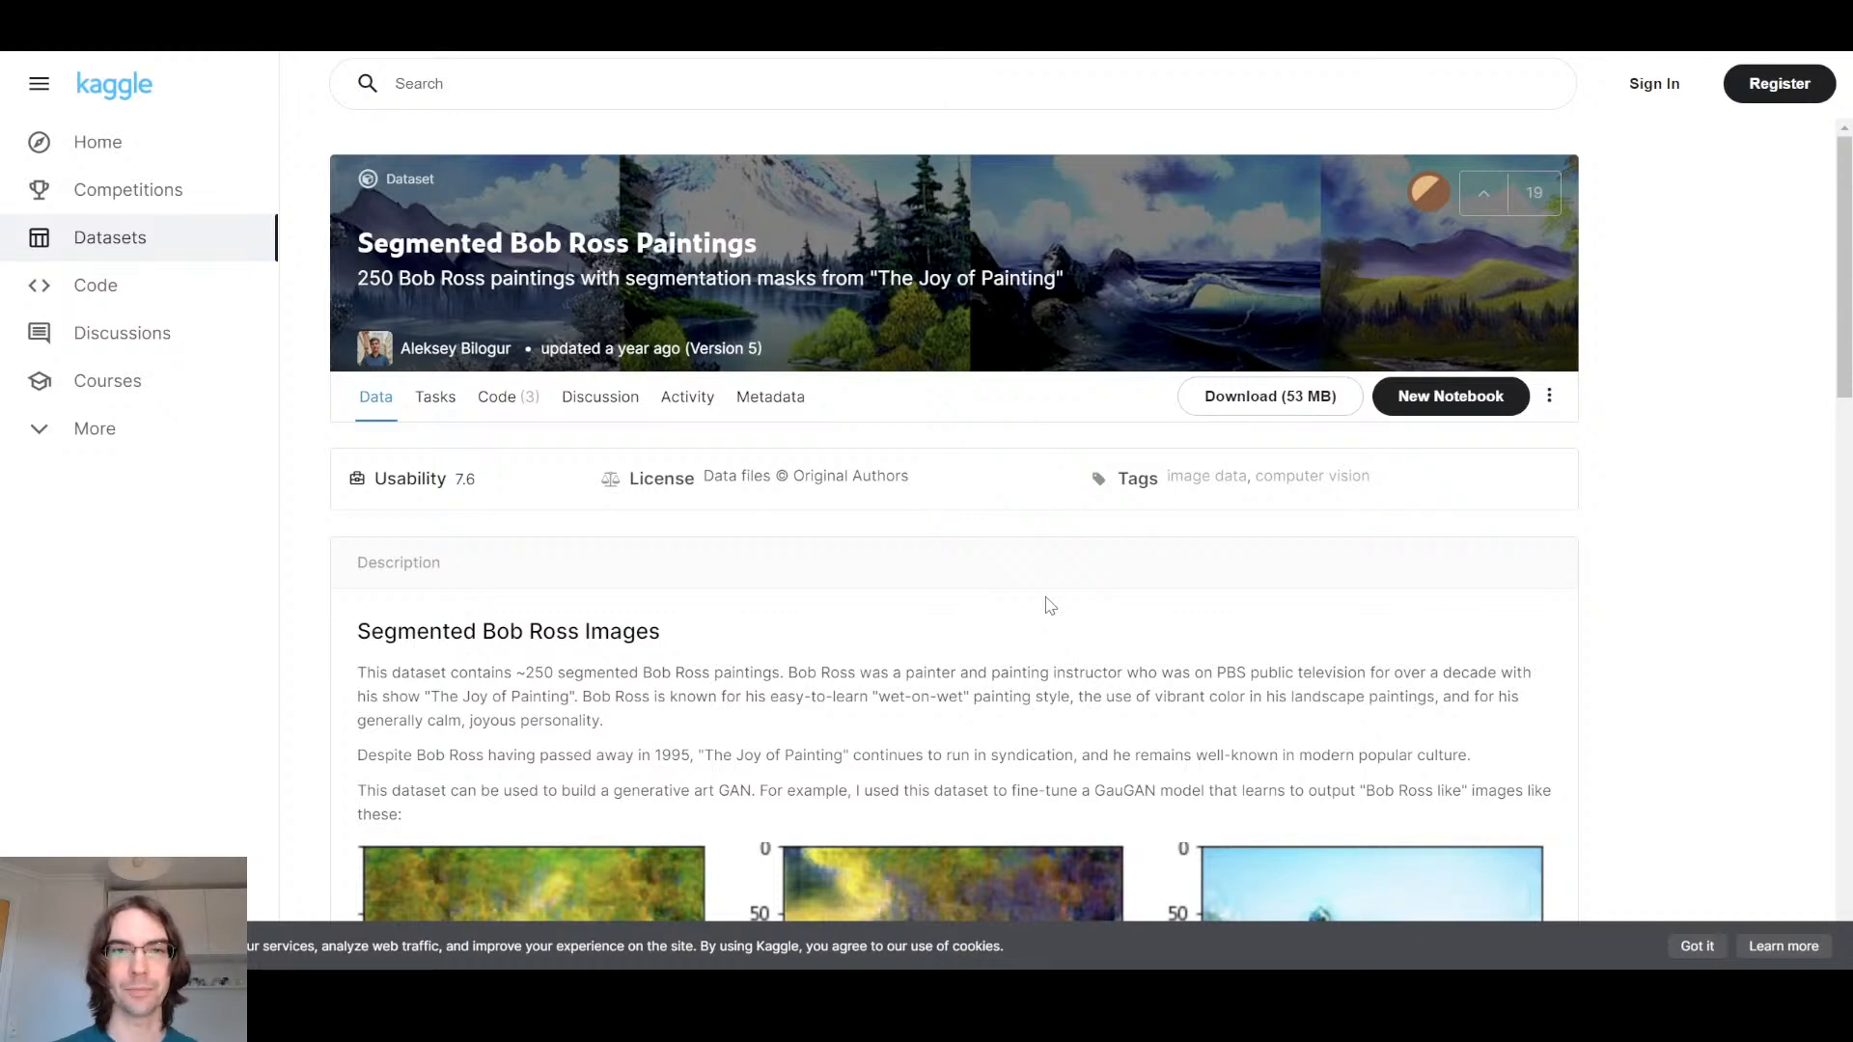
Read the Segmented Bob Ross Paintings dataset description, sample images and acknowledgements down to the data explorer
scroll(607, 520, down, 4)
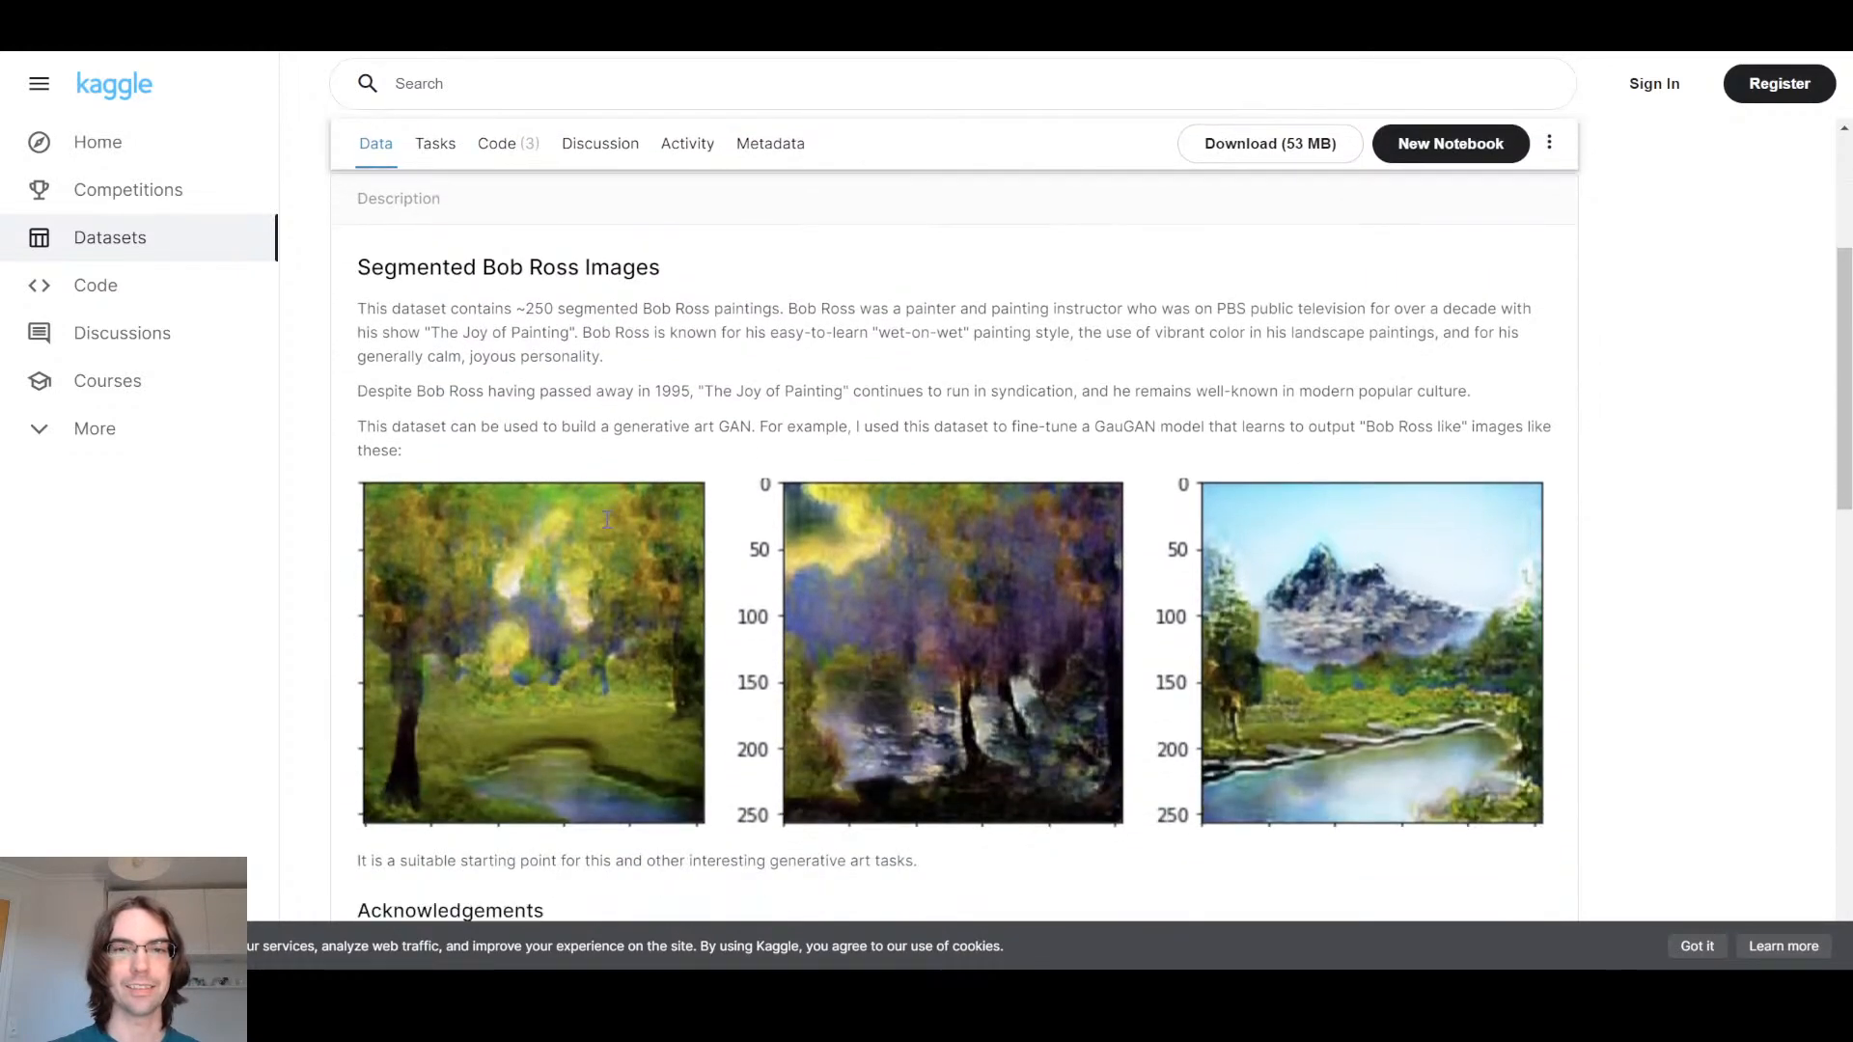
scroll(637, 512, down, 1)
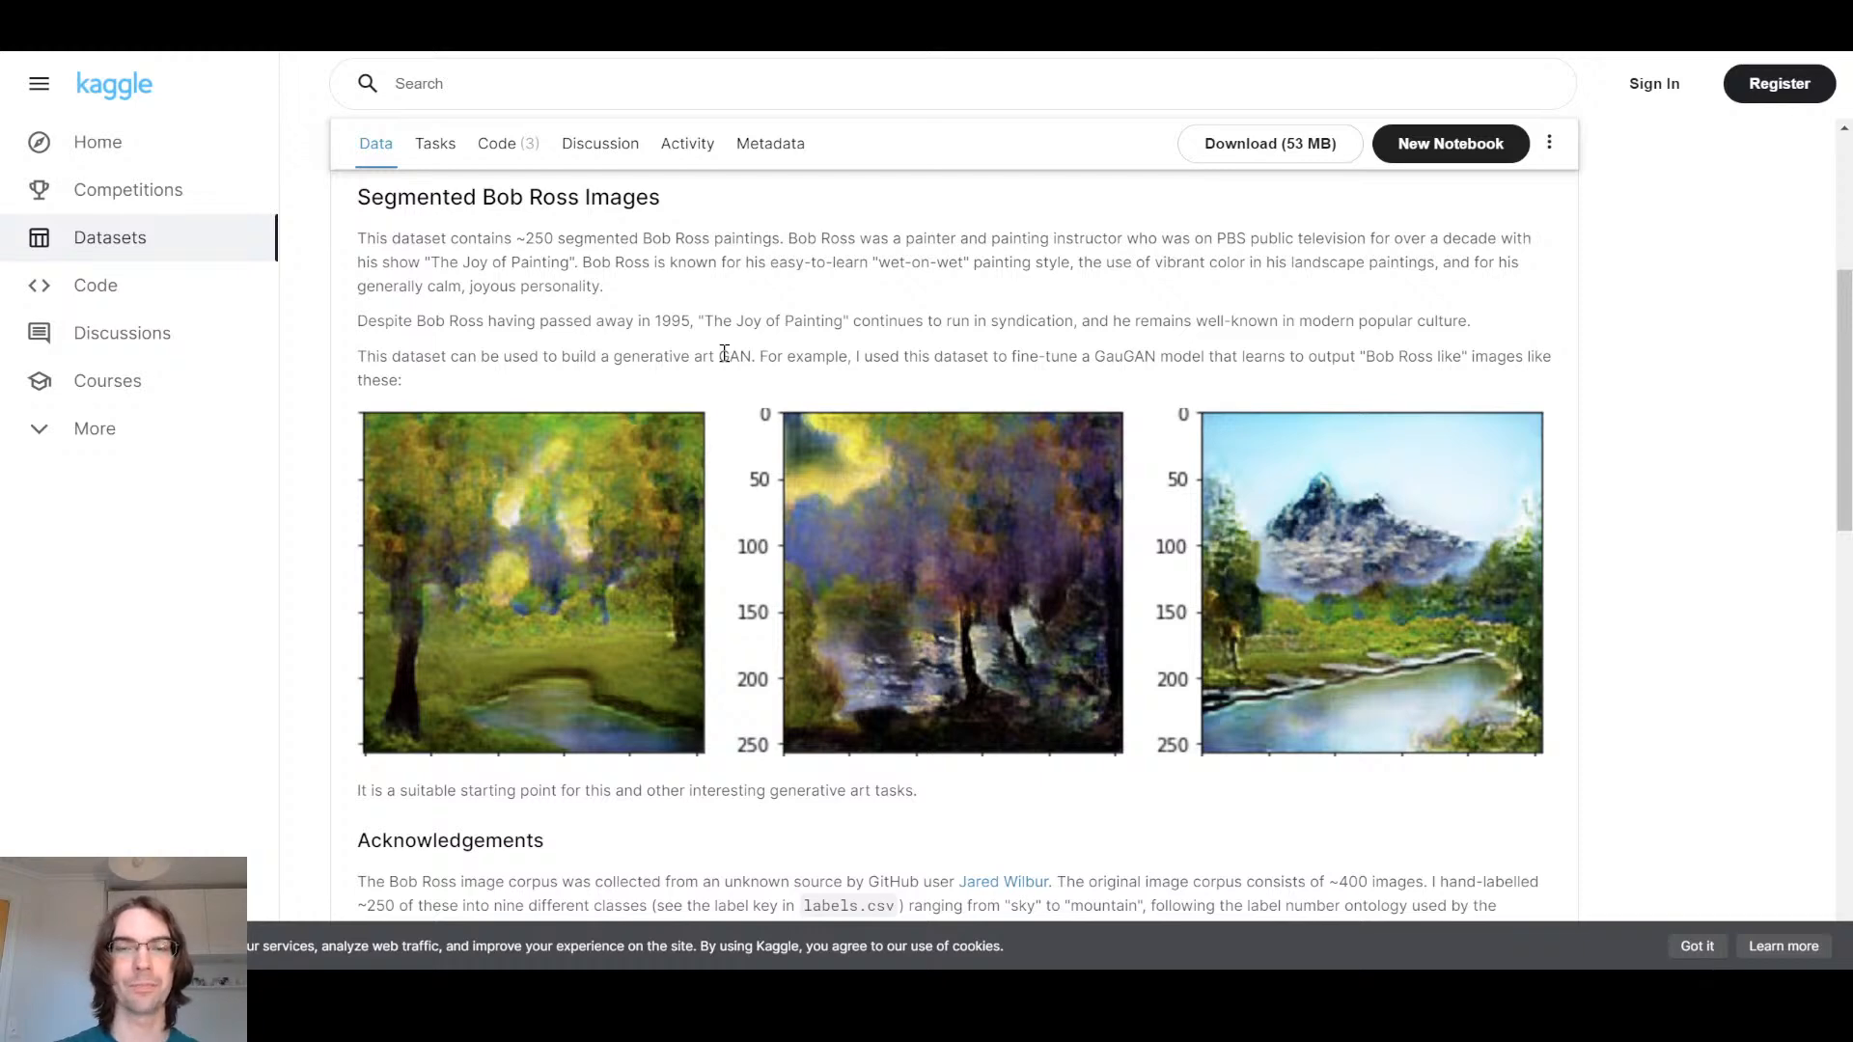
scroll(725, 354, down, 3)
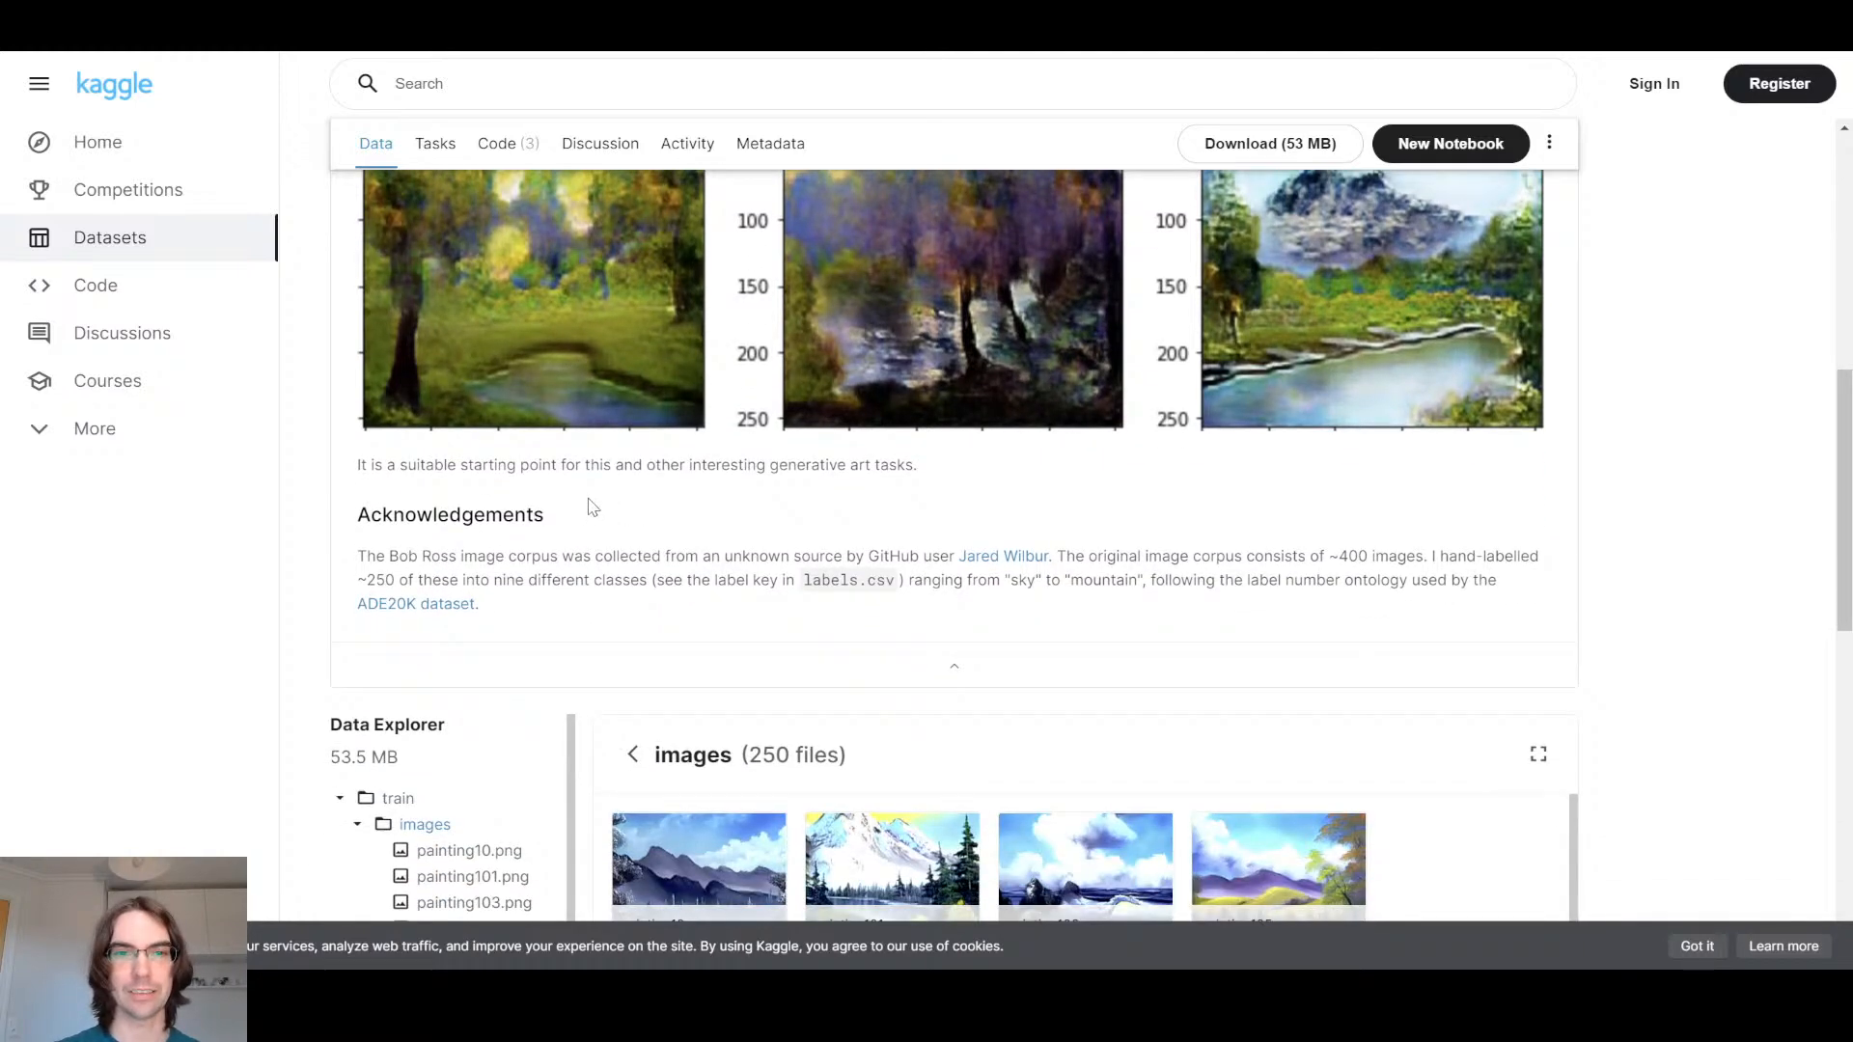
scroll(502, 522, down, 2)
Collapse the train folder and open labels.csv to examine the class IDs and names
click(340, 580)
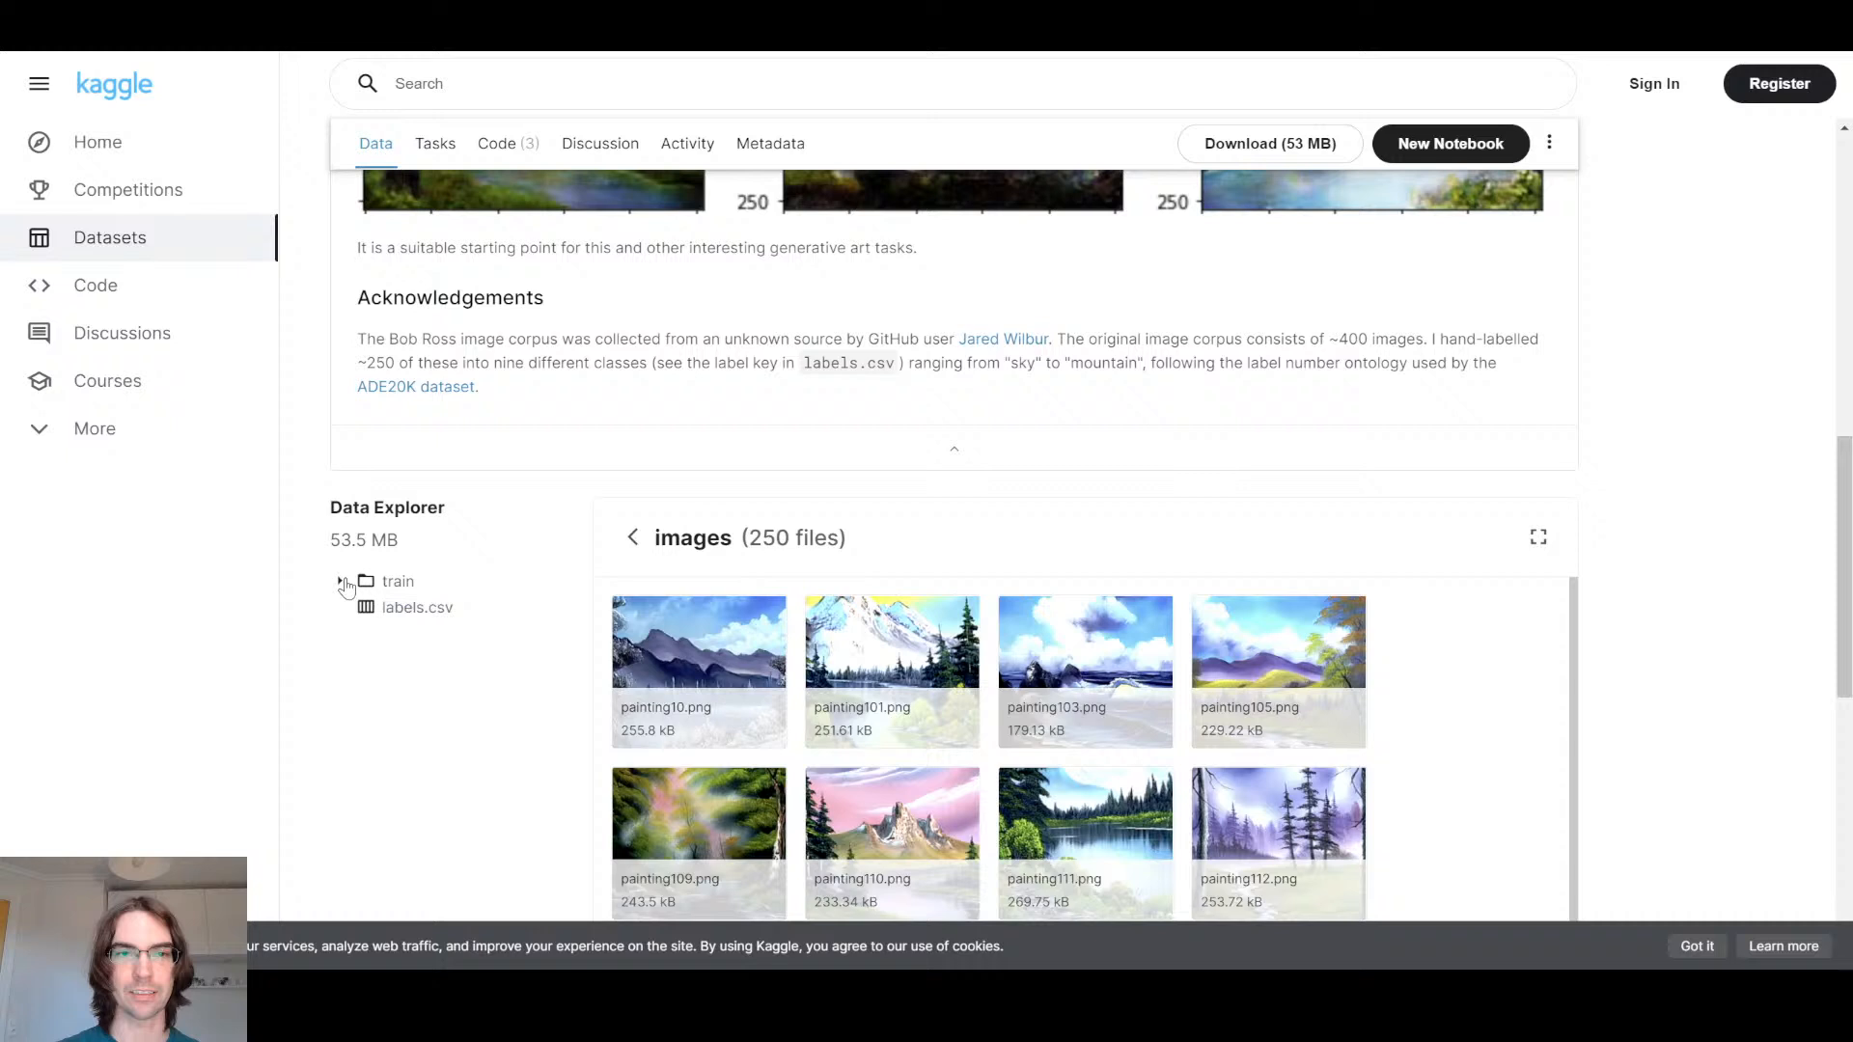
click(417, 607)
scroll(1084, 649, down, 6)
scroll(1146, 624, up, 2)
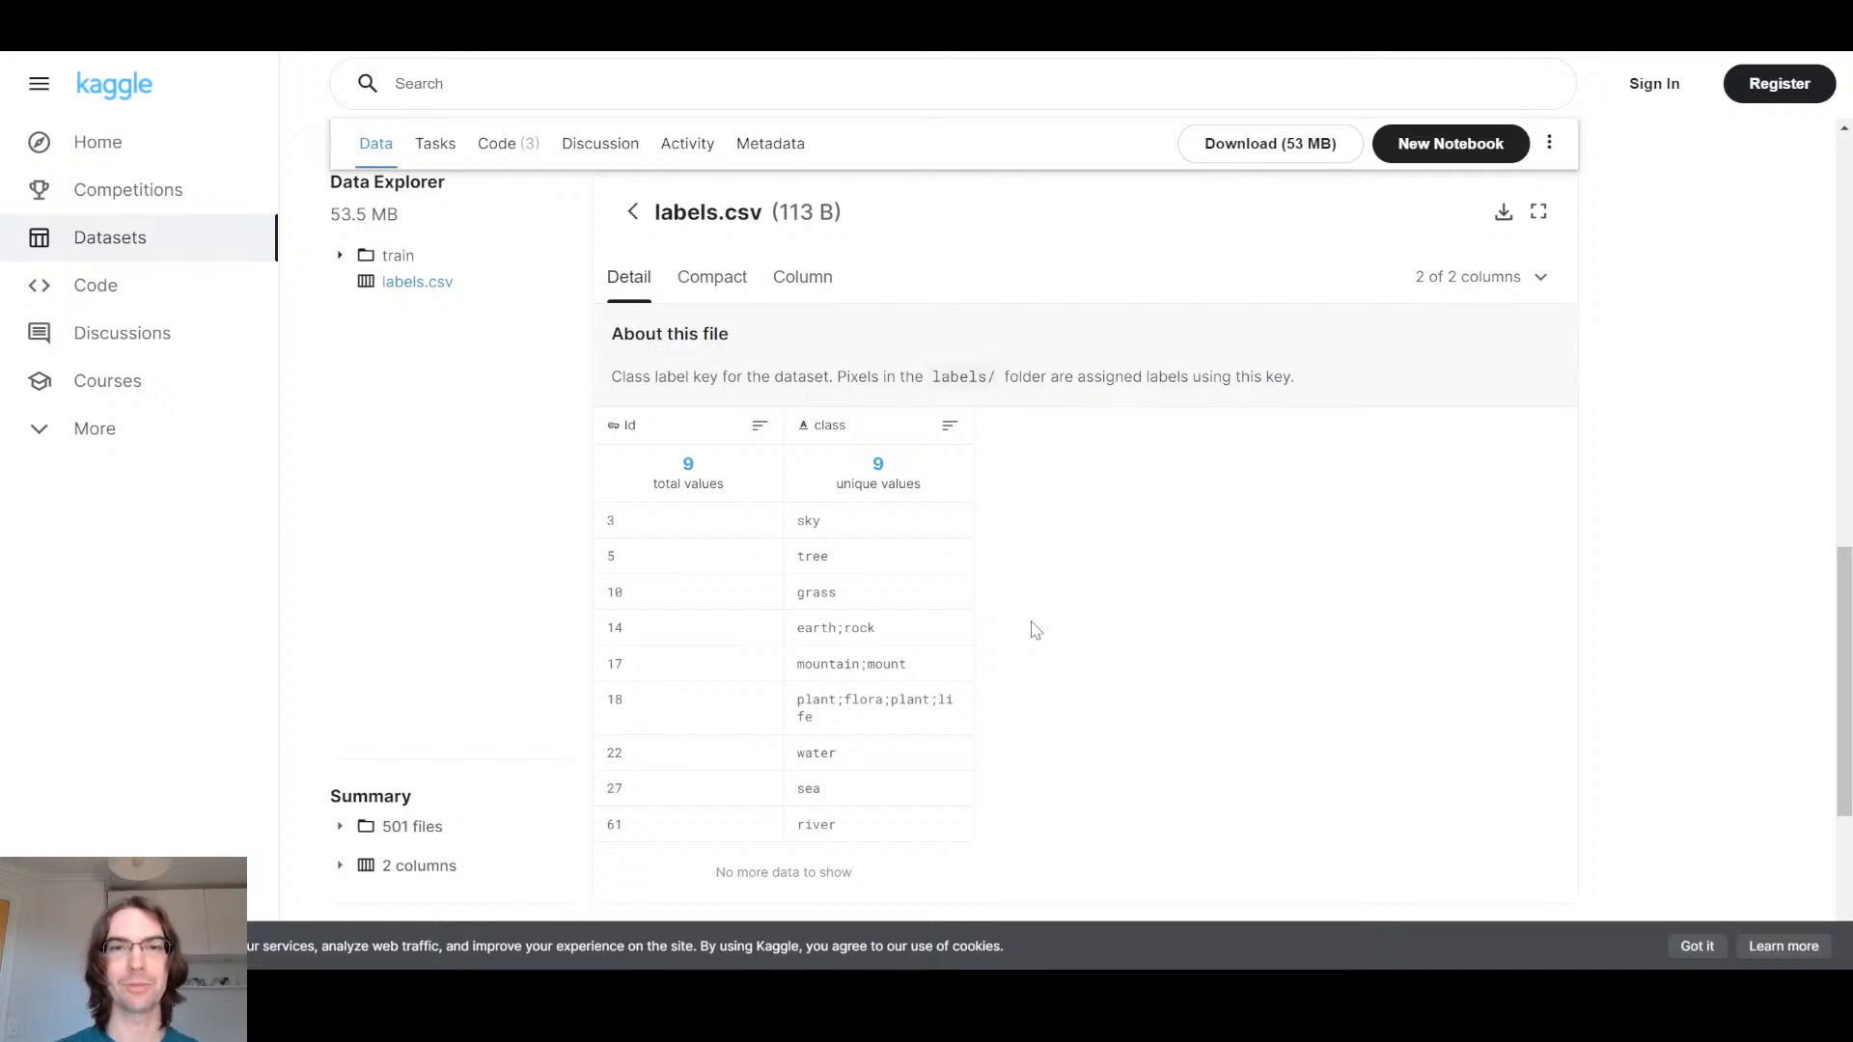
scroll(1034, 629, up, 1)
scroll(1030, 634, down, 1)
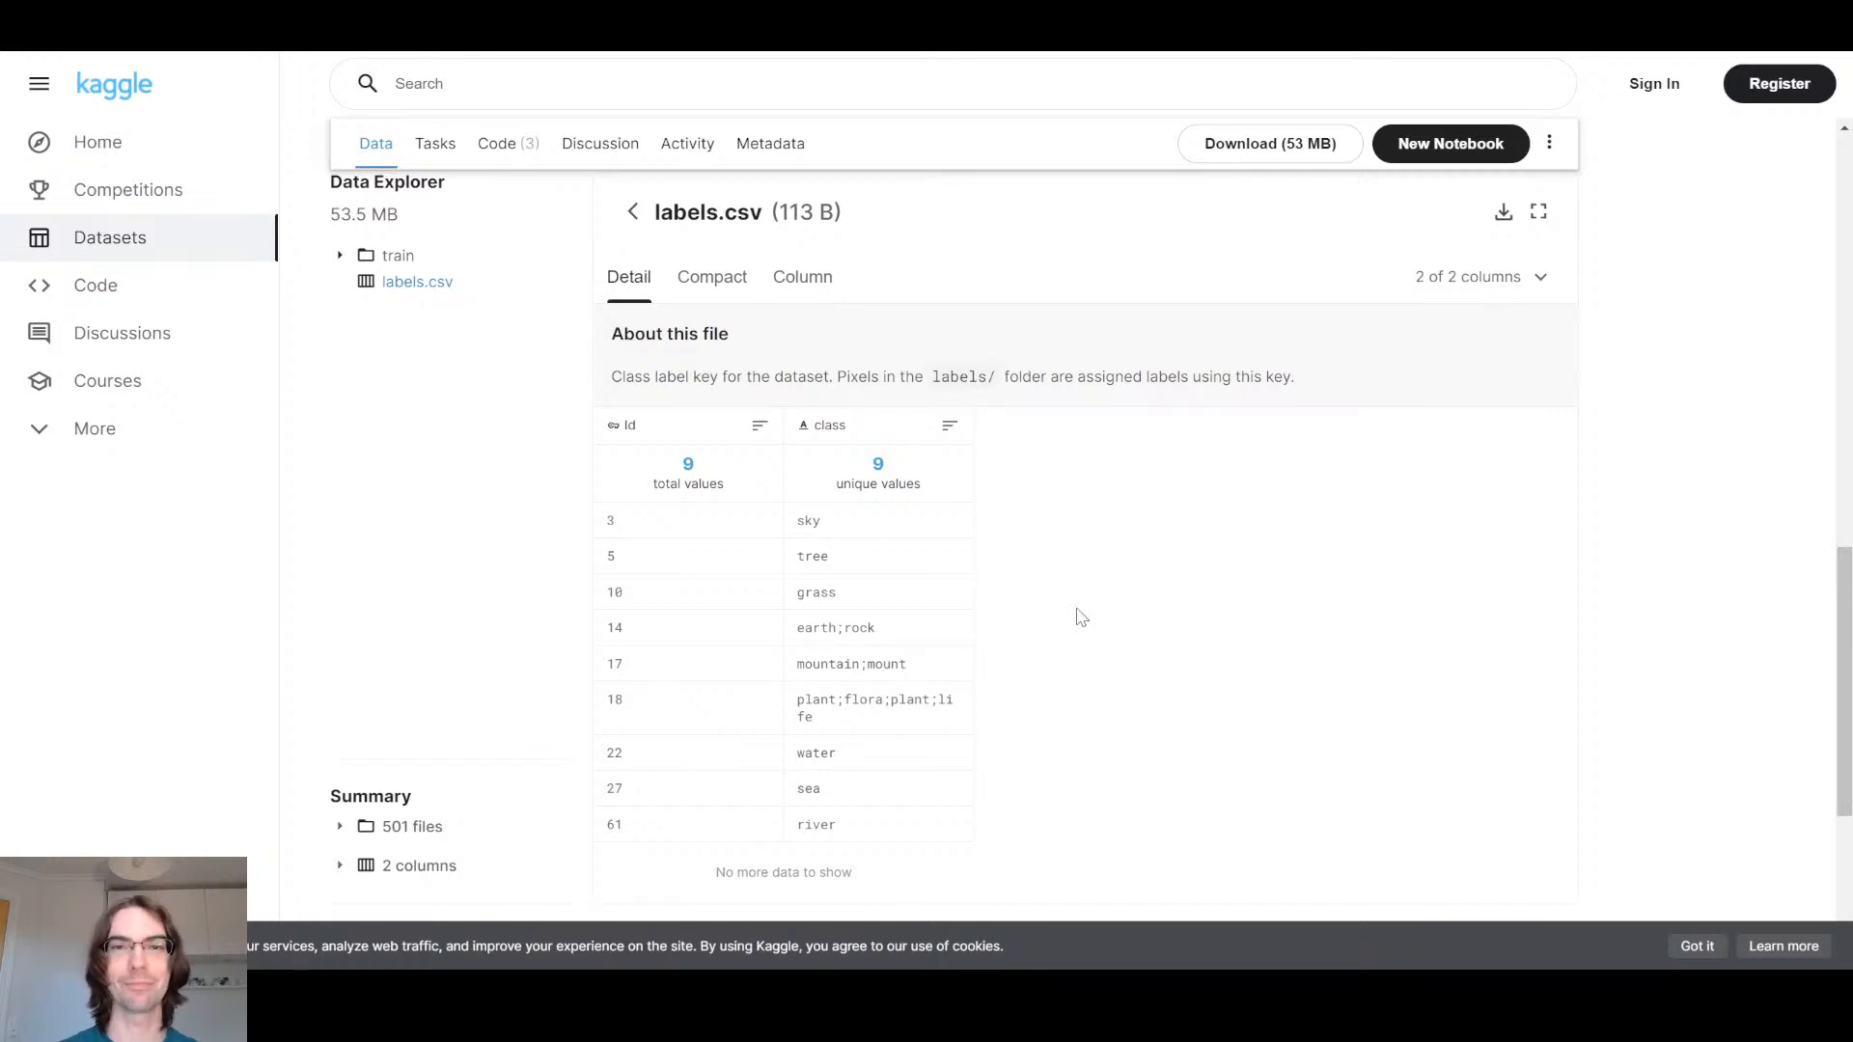
Open the train folder and view the contents of its images and labels subfolders
scroll(1105, 692, up, 6)
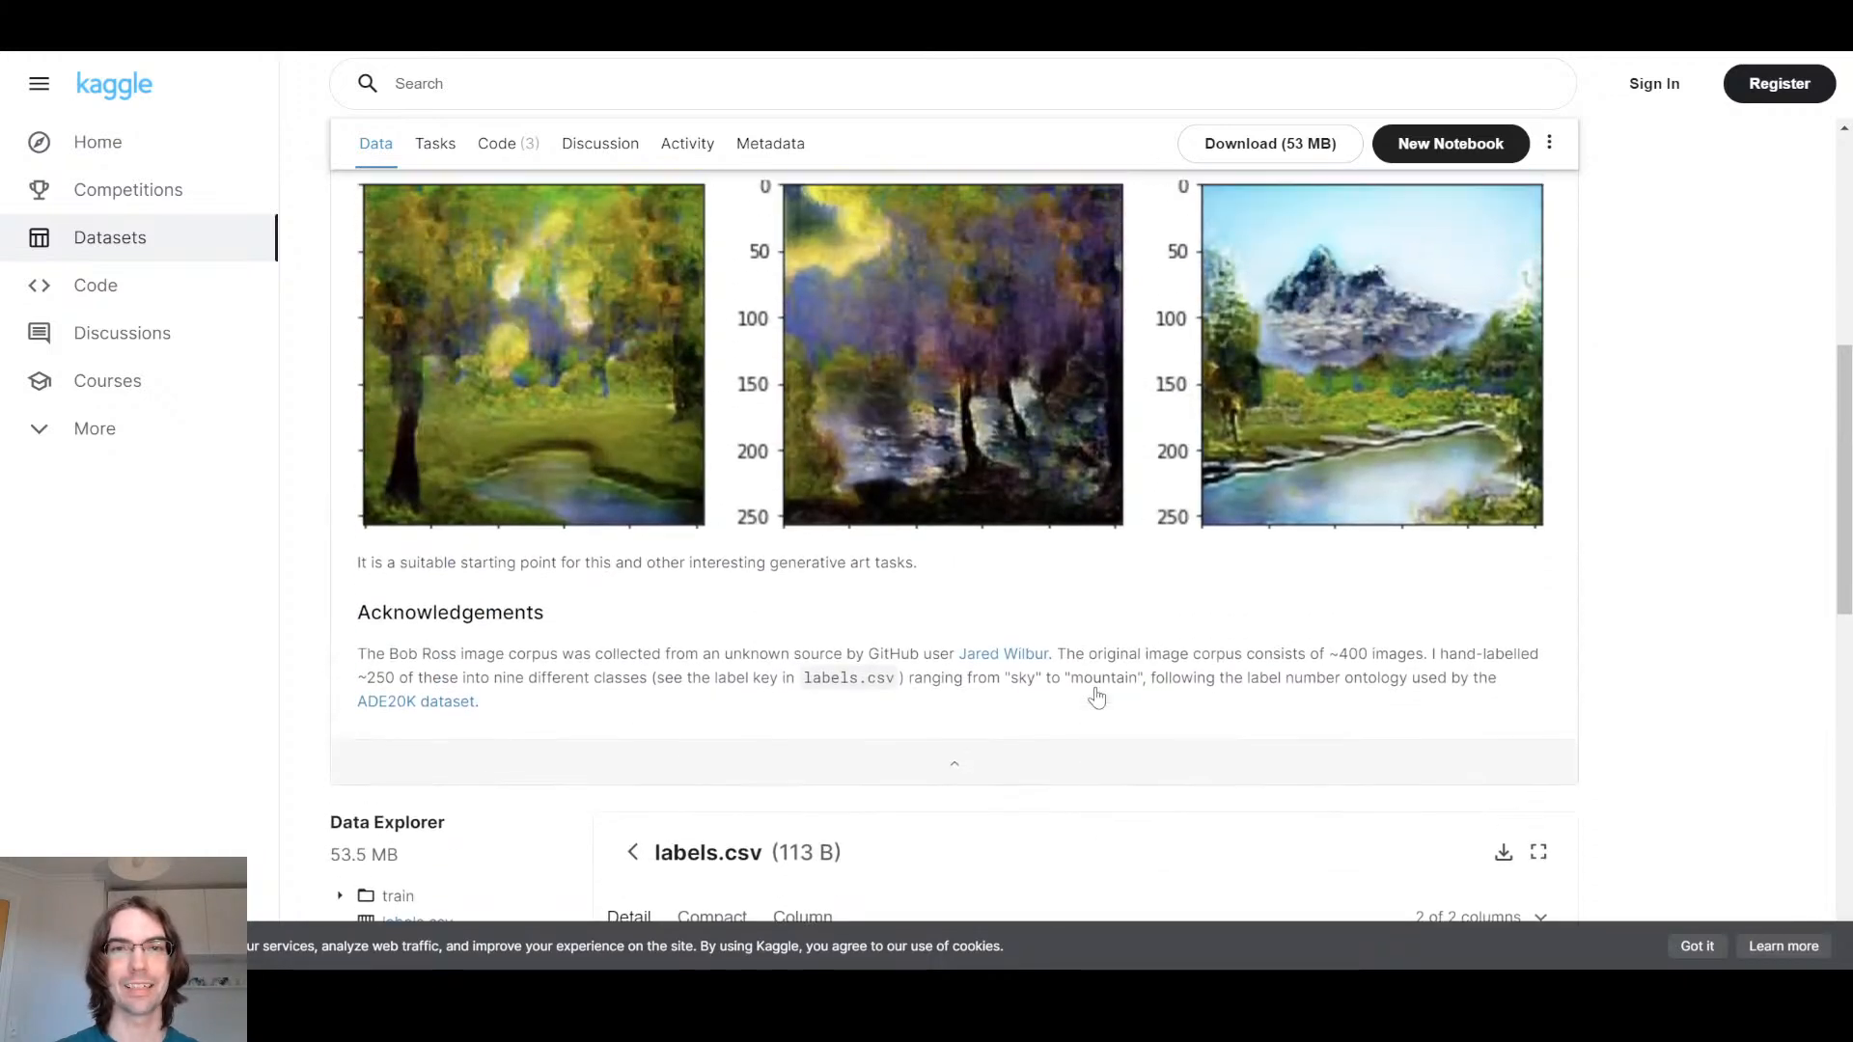
scroll(1097, 691, up, 1)
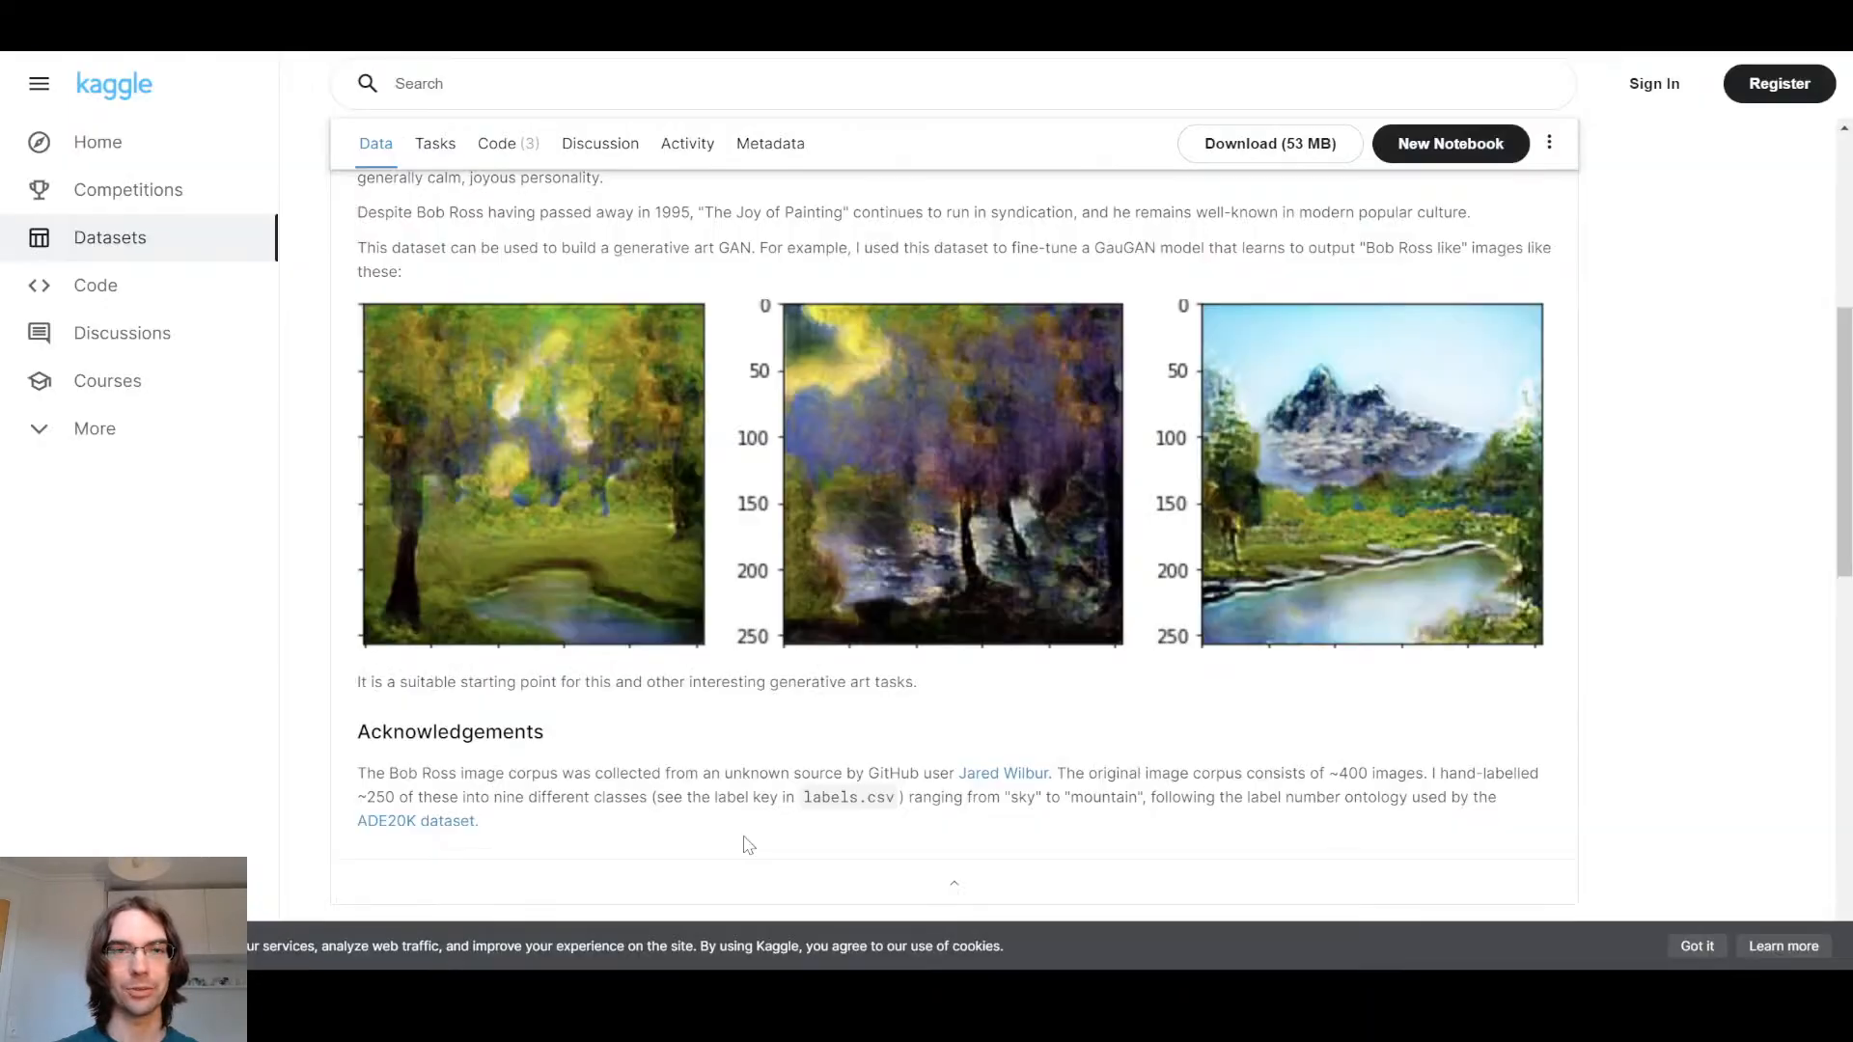
scroll(770, 789, down, 4)
click(398, 584)
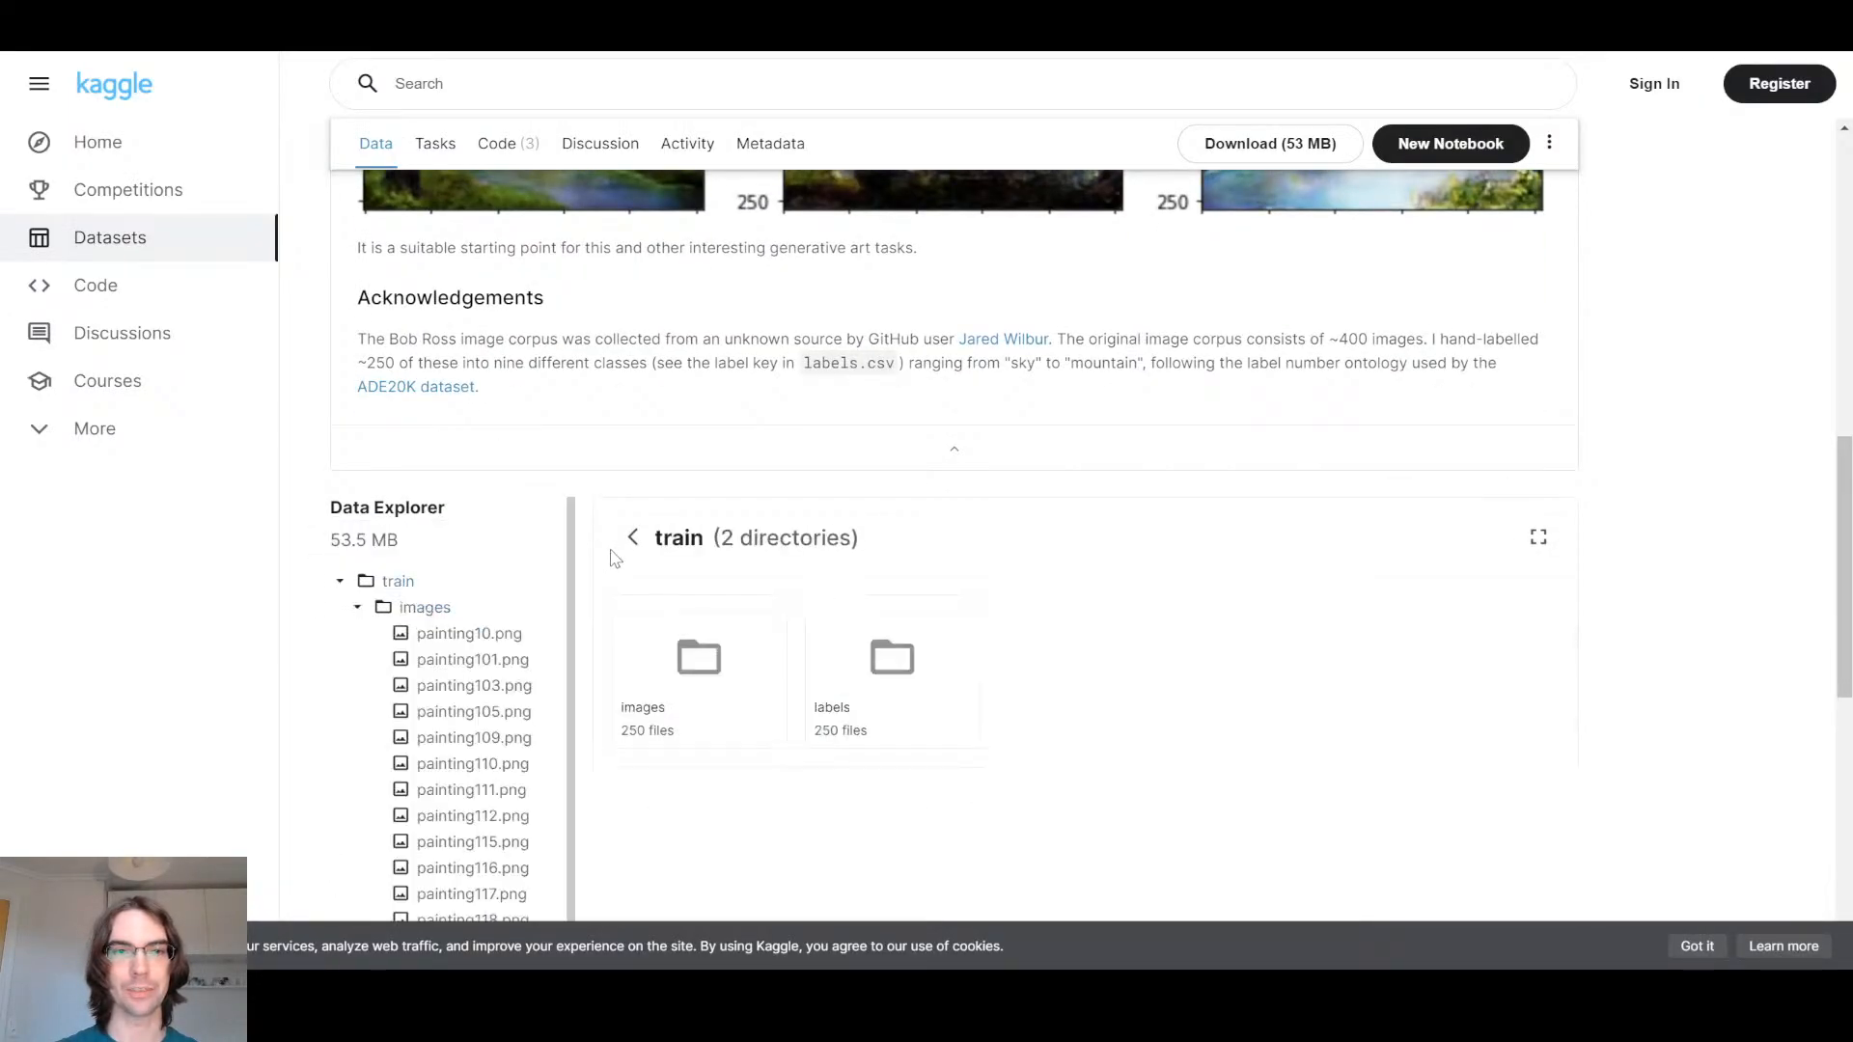
scroll(616, 558, down, 2)
click(416, 398)
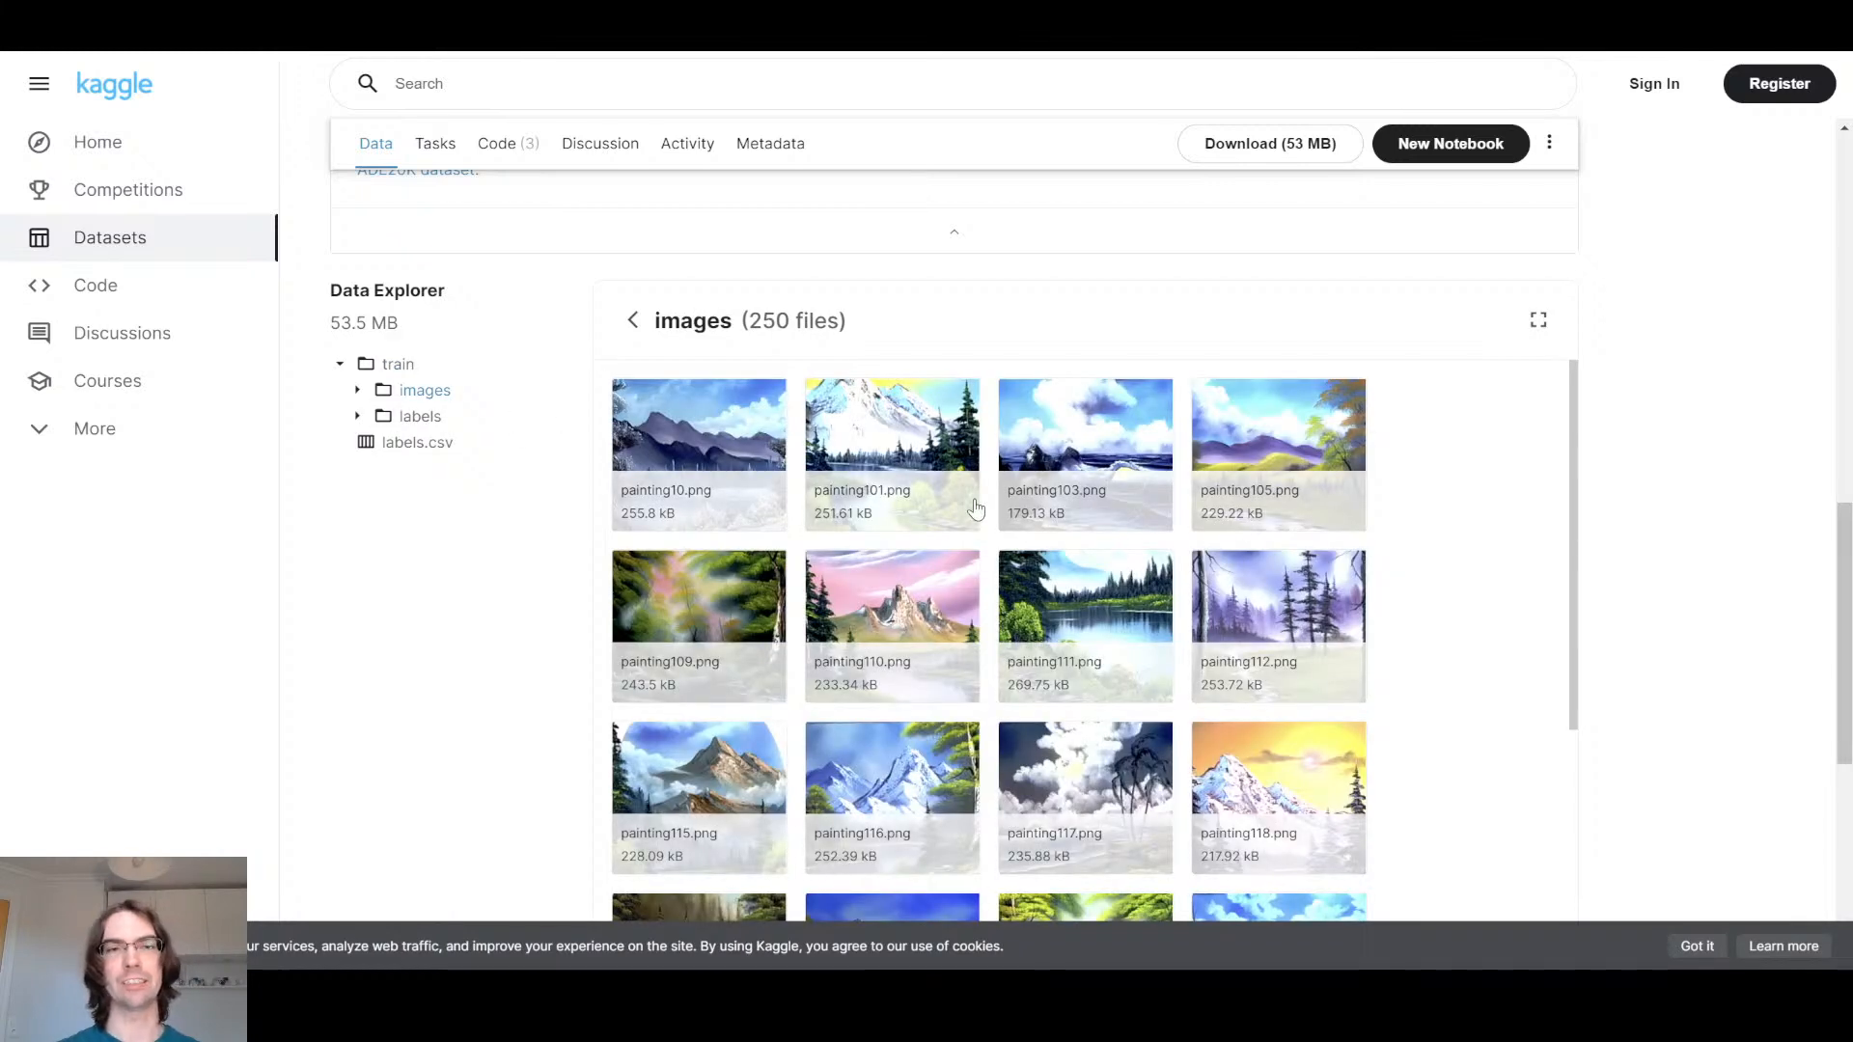
click(423, 418)
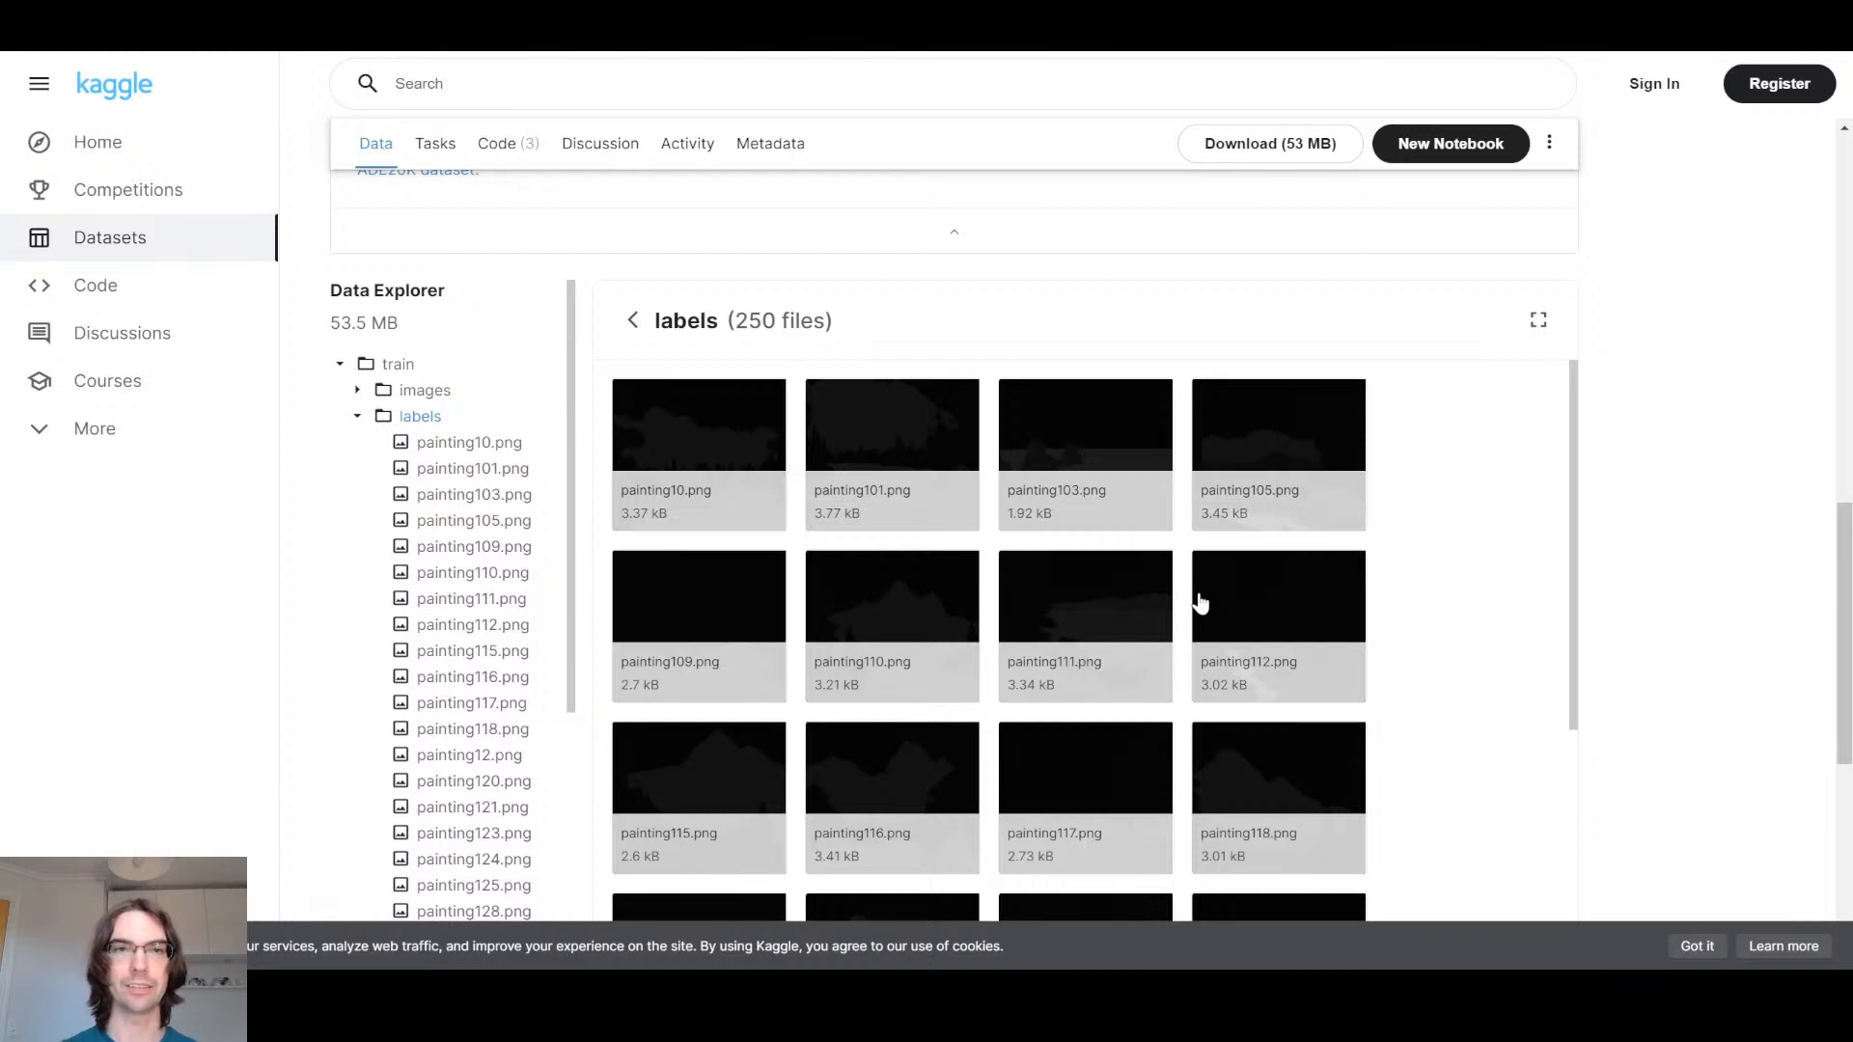
Collapse the train folder and reopen labels.csv to review the class label key
click(341, 364)
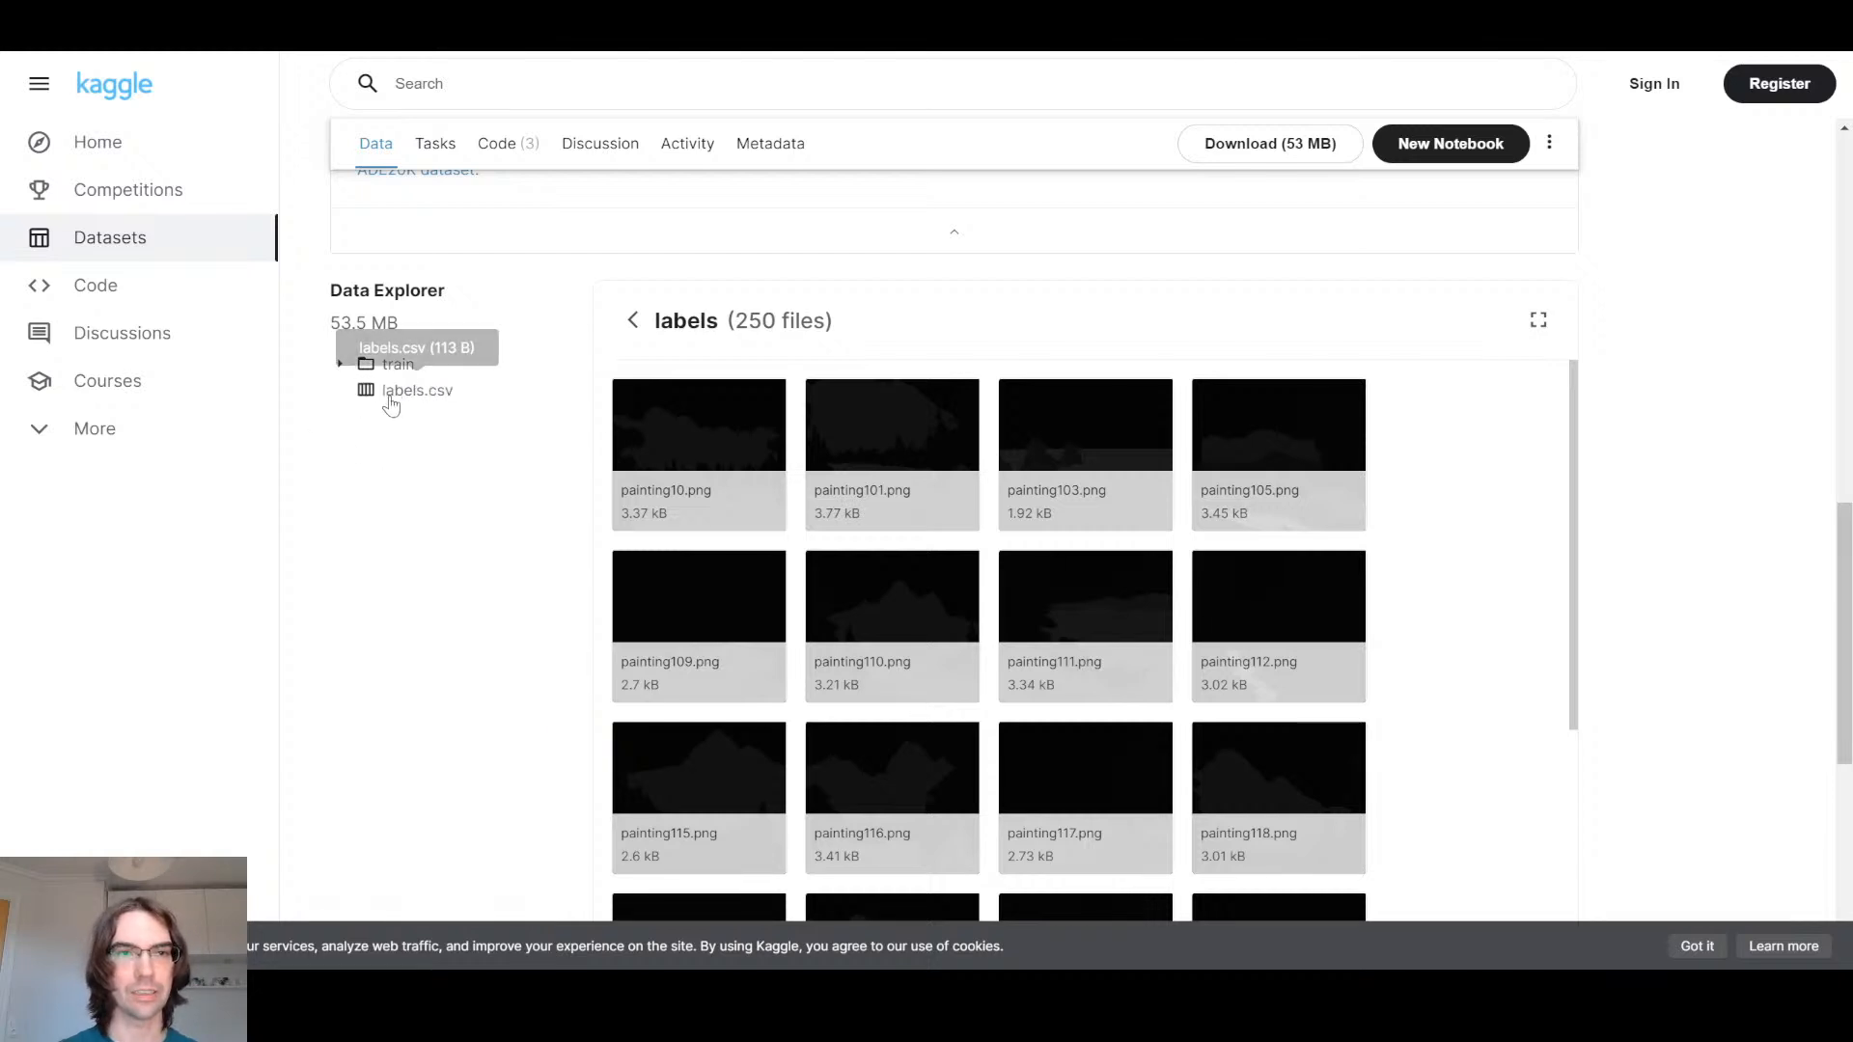
click(391, 403)
scroll(942, 593, down, 1)
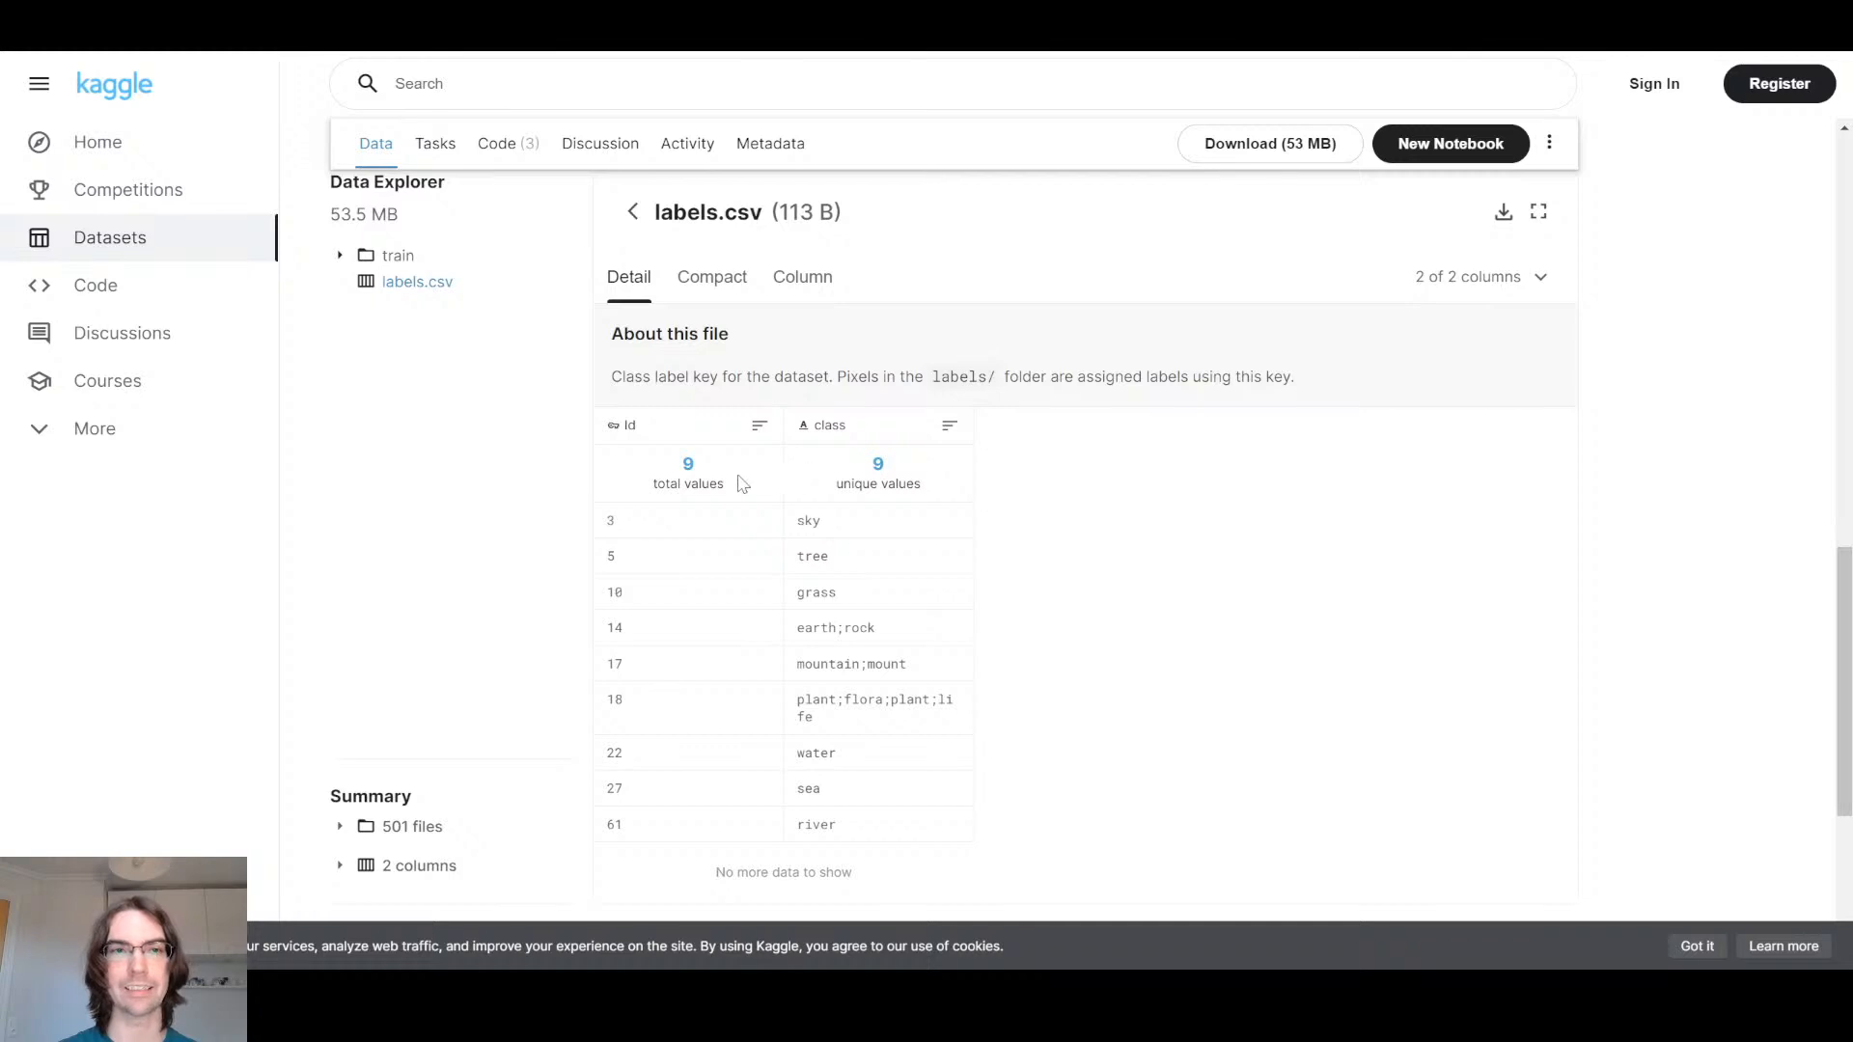
Return to the labels subfolder of train to look at the segmentation masks
click(398, 256)
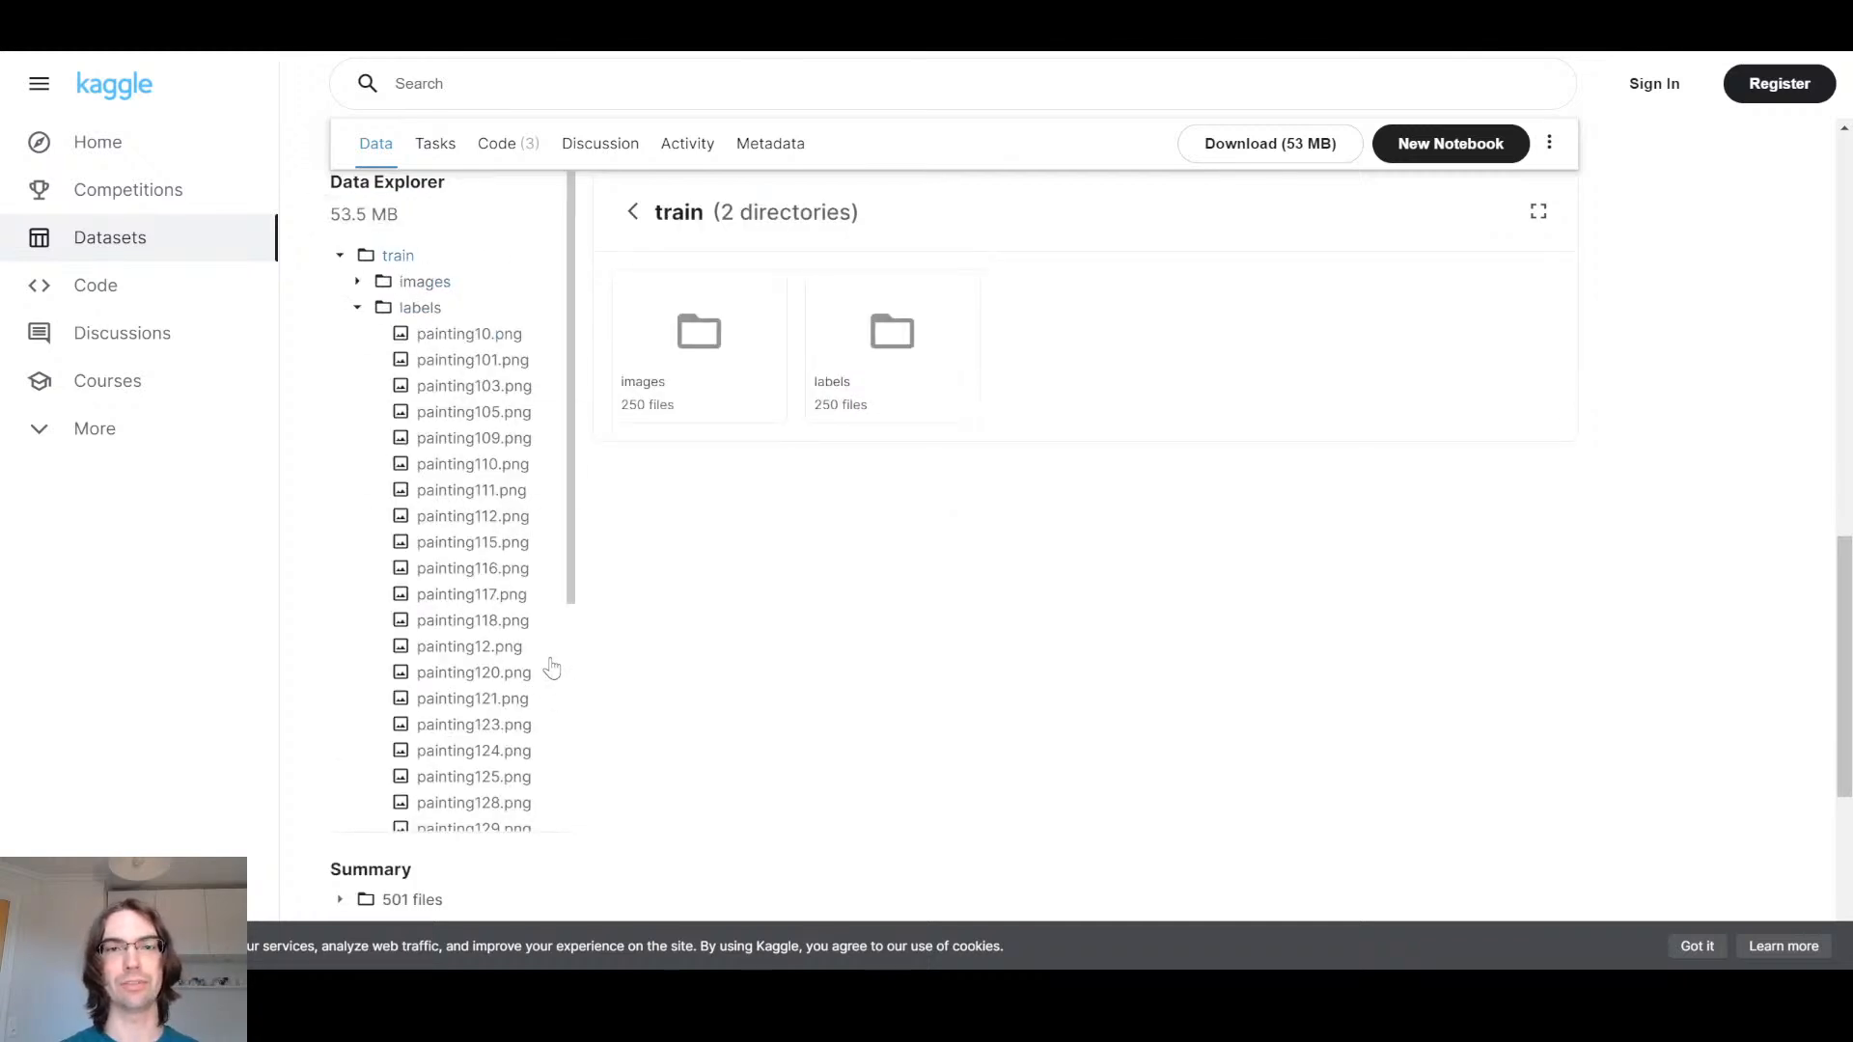
click(418, 307)
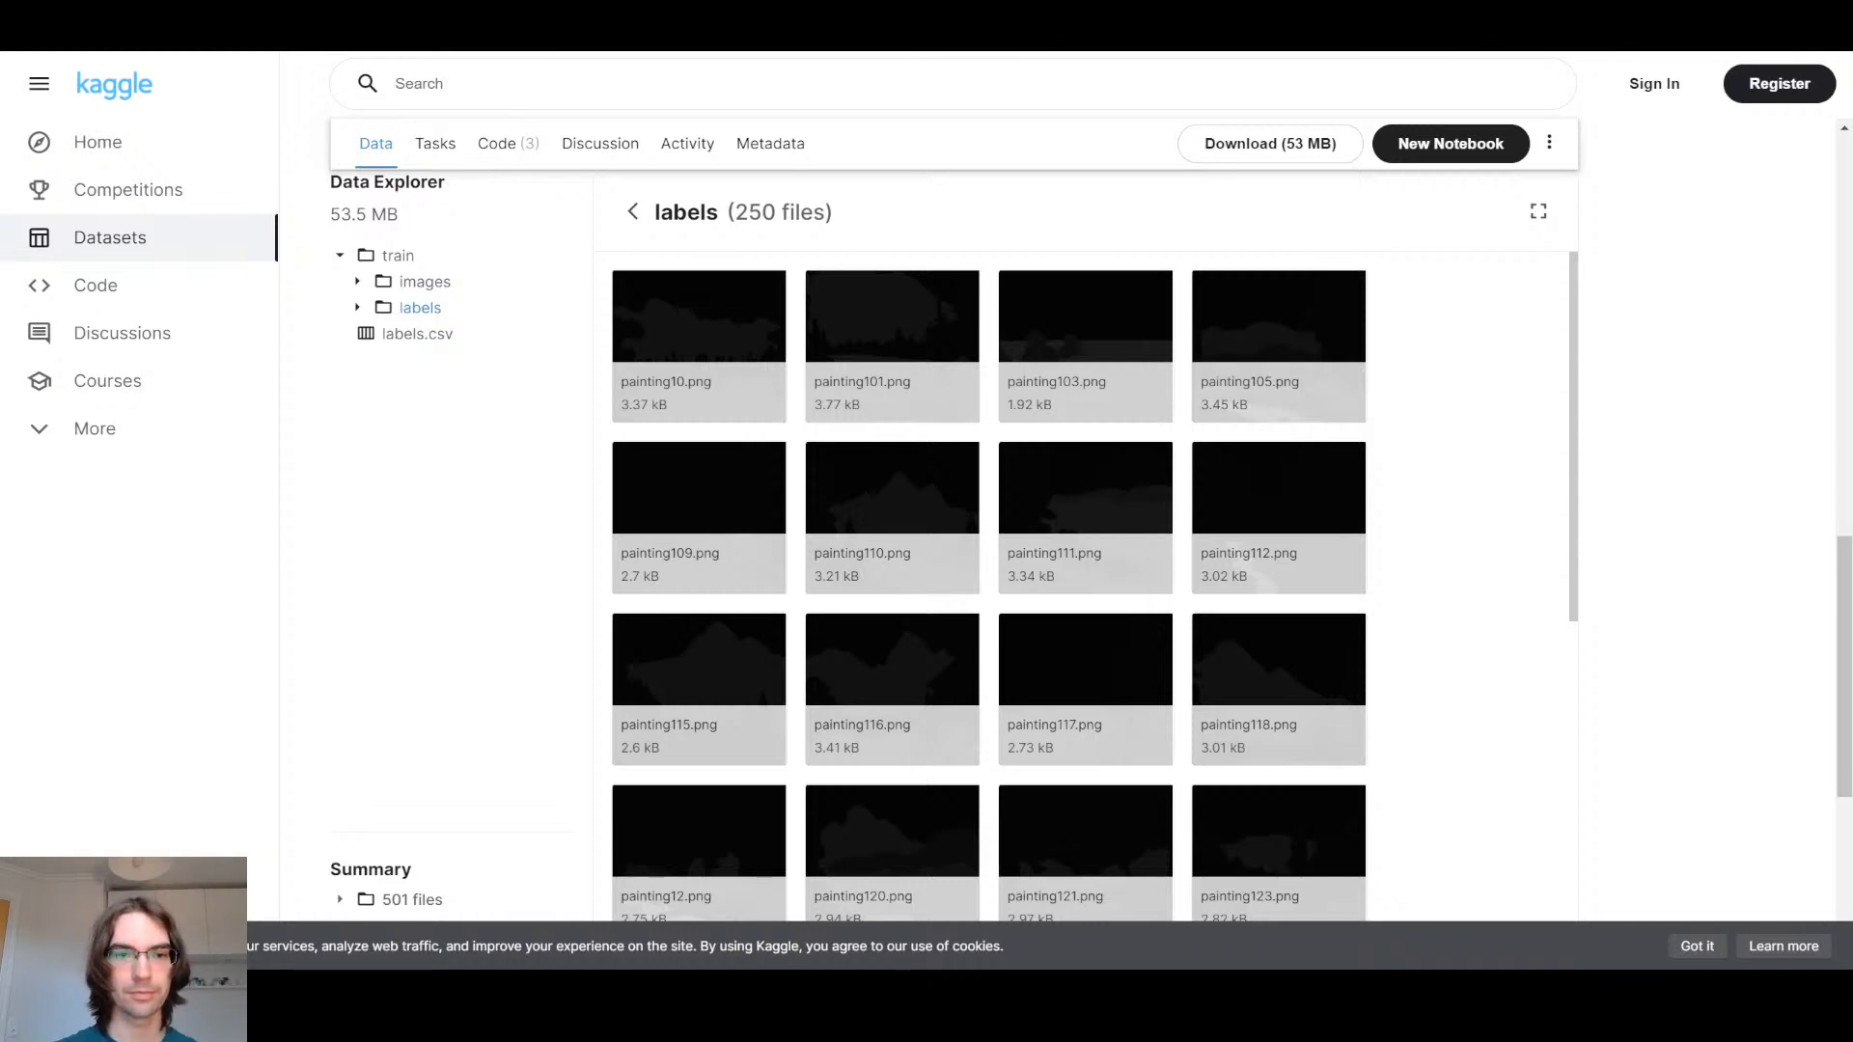
Switch to the command prompt, activate the conda environment "backend" and start Python
key(alt+Tab)
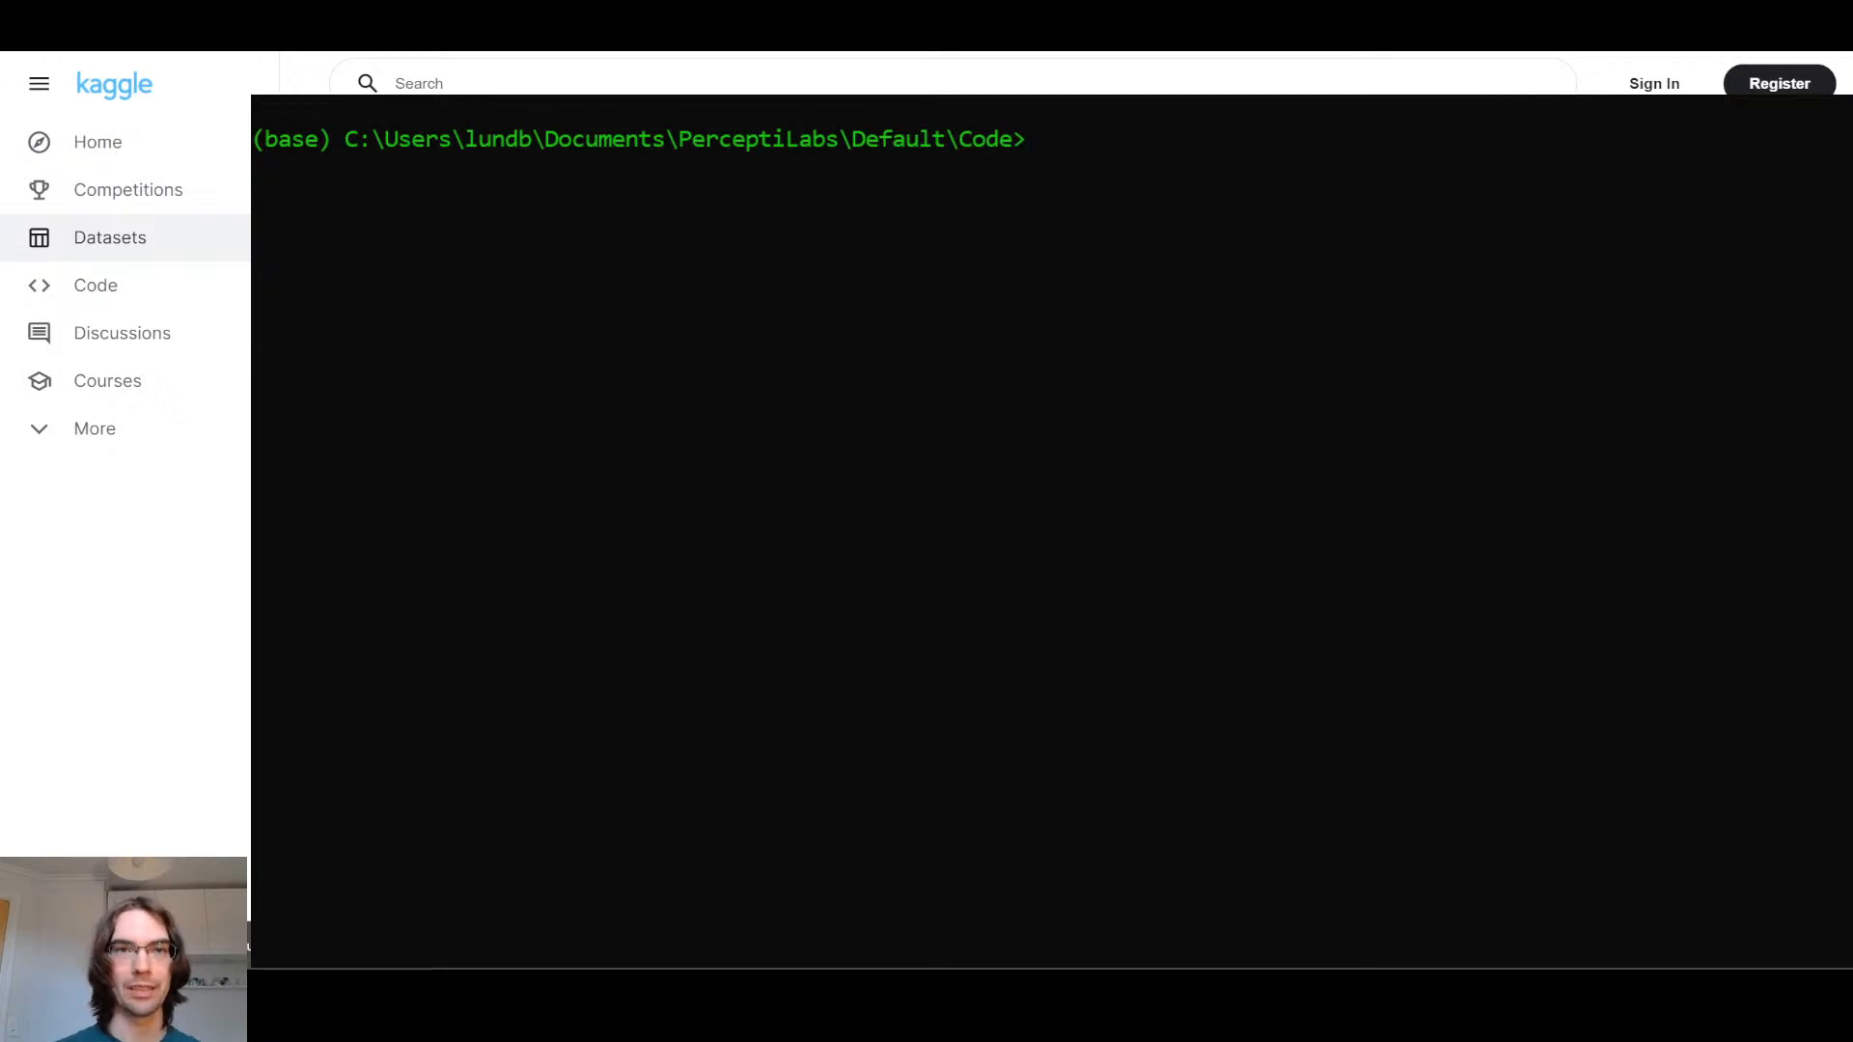
text(c)
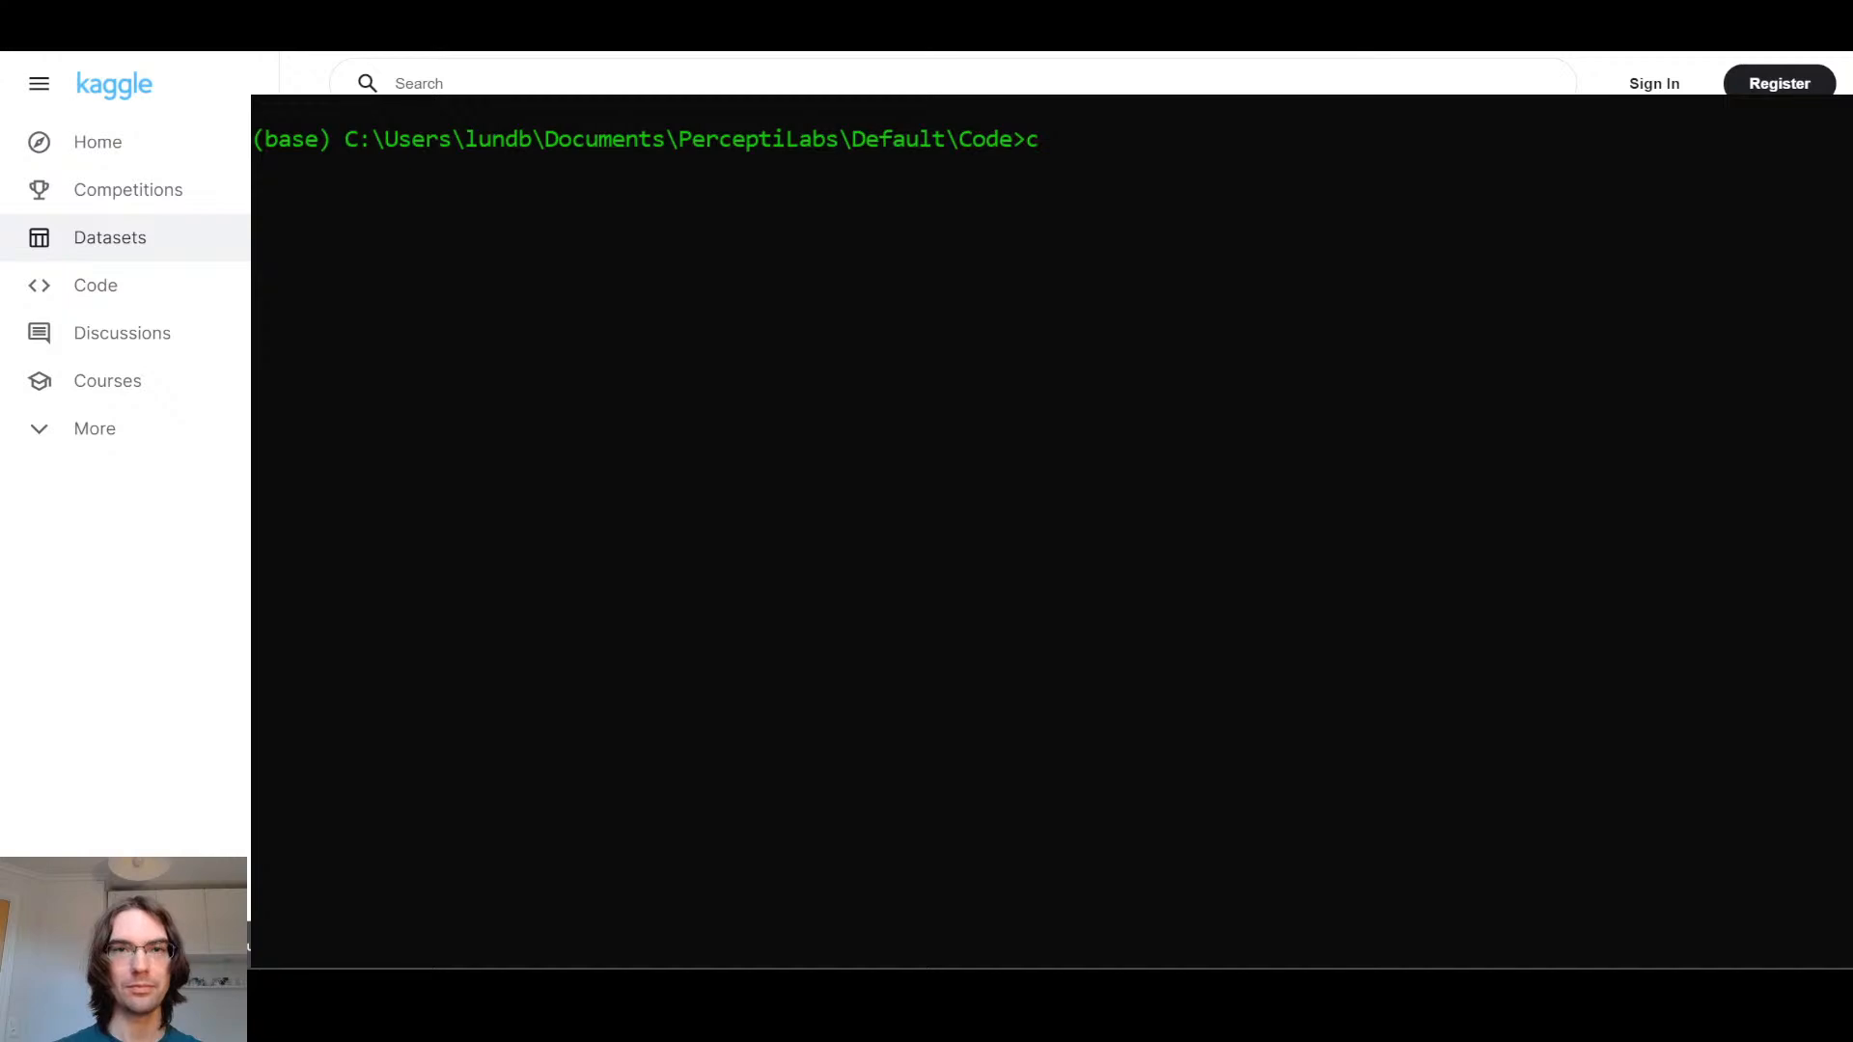
text(onda activate )
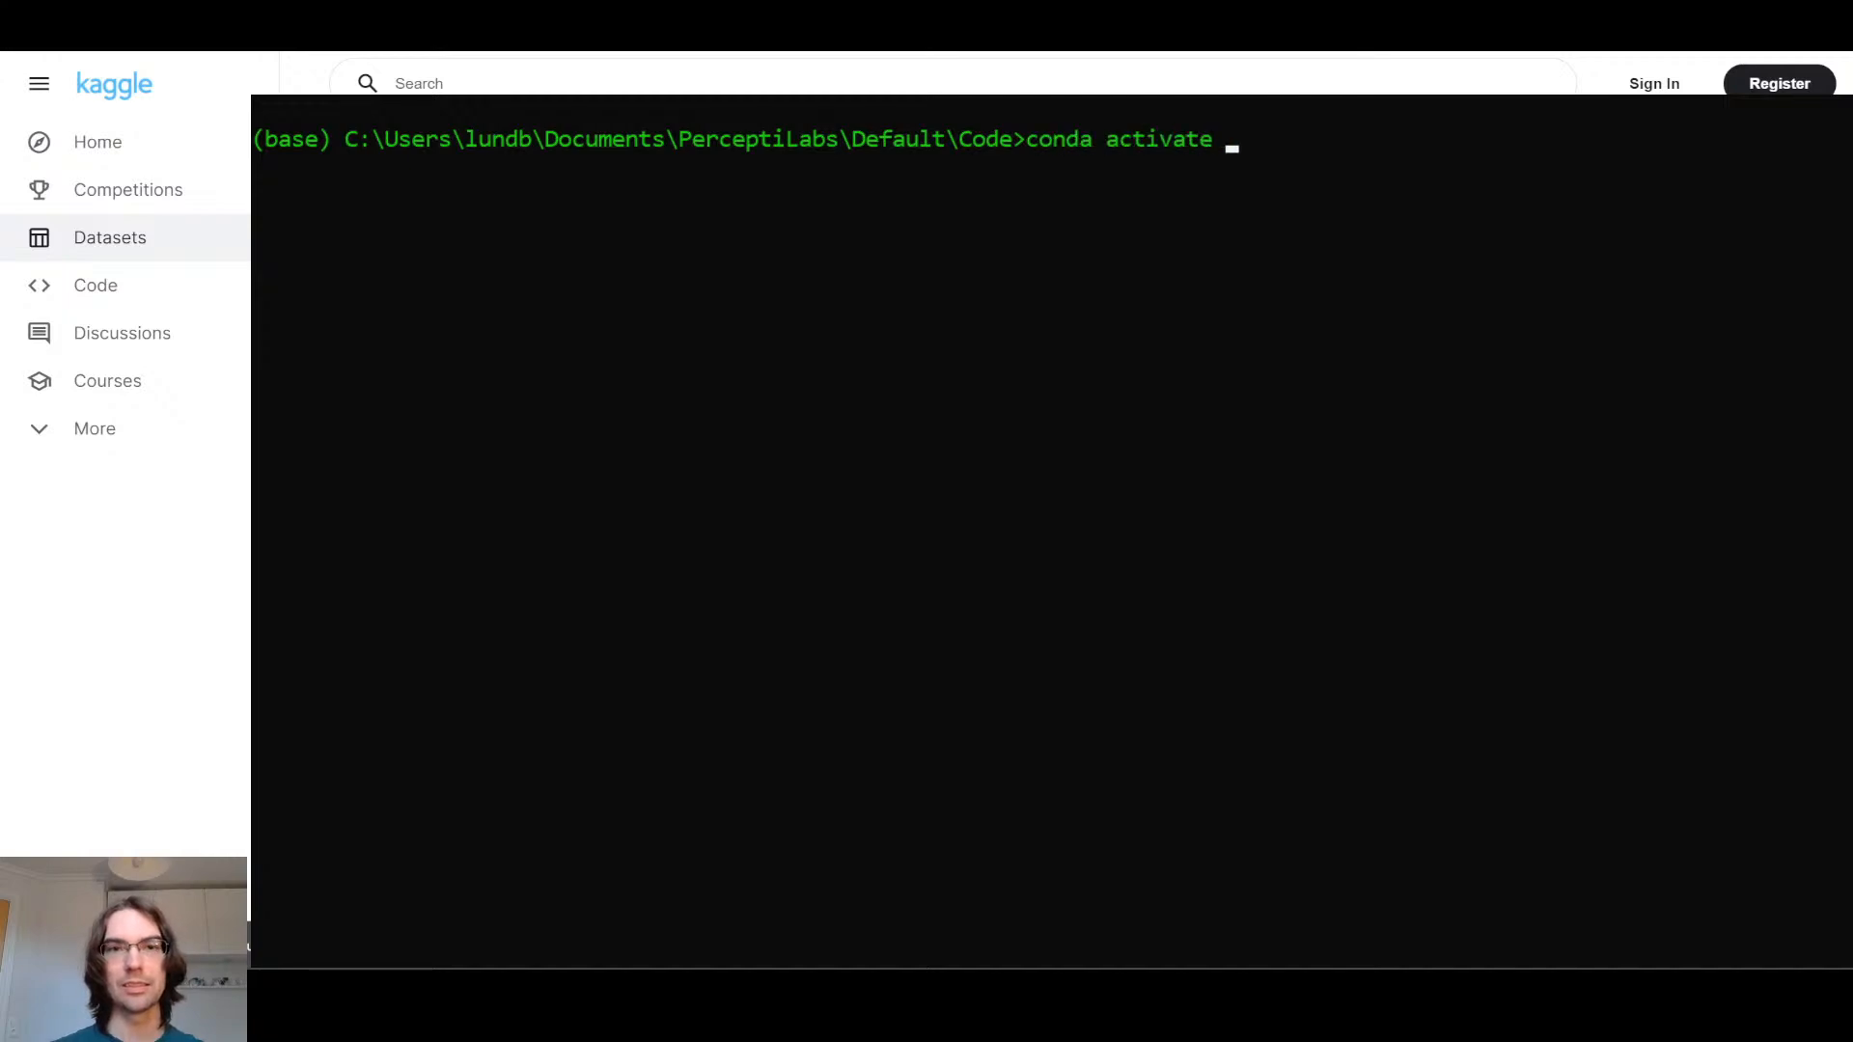
text(backend)
key(Return)
text(python)
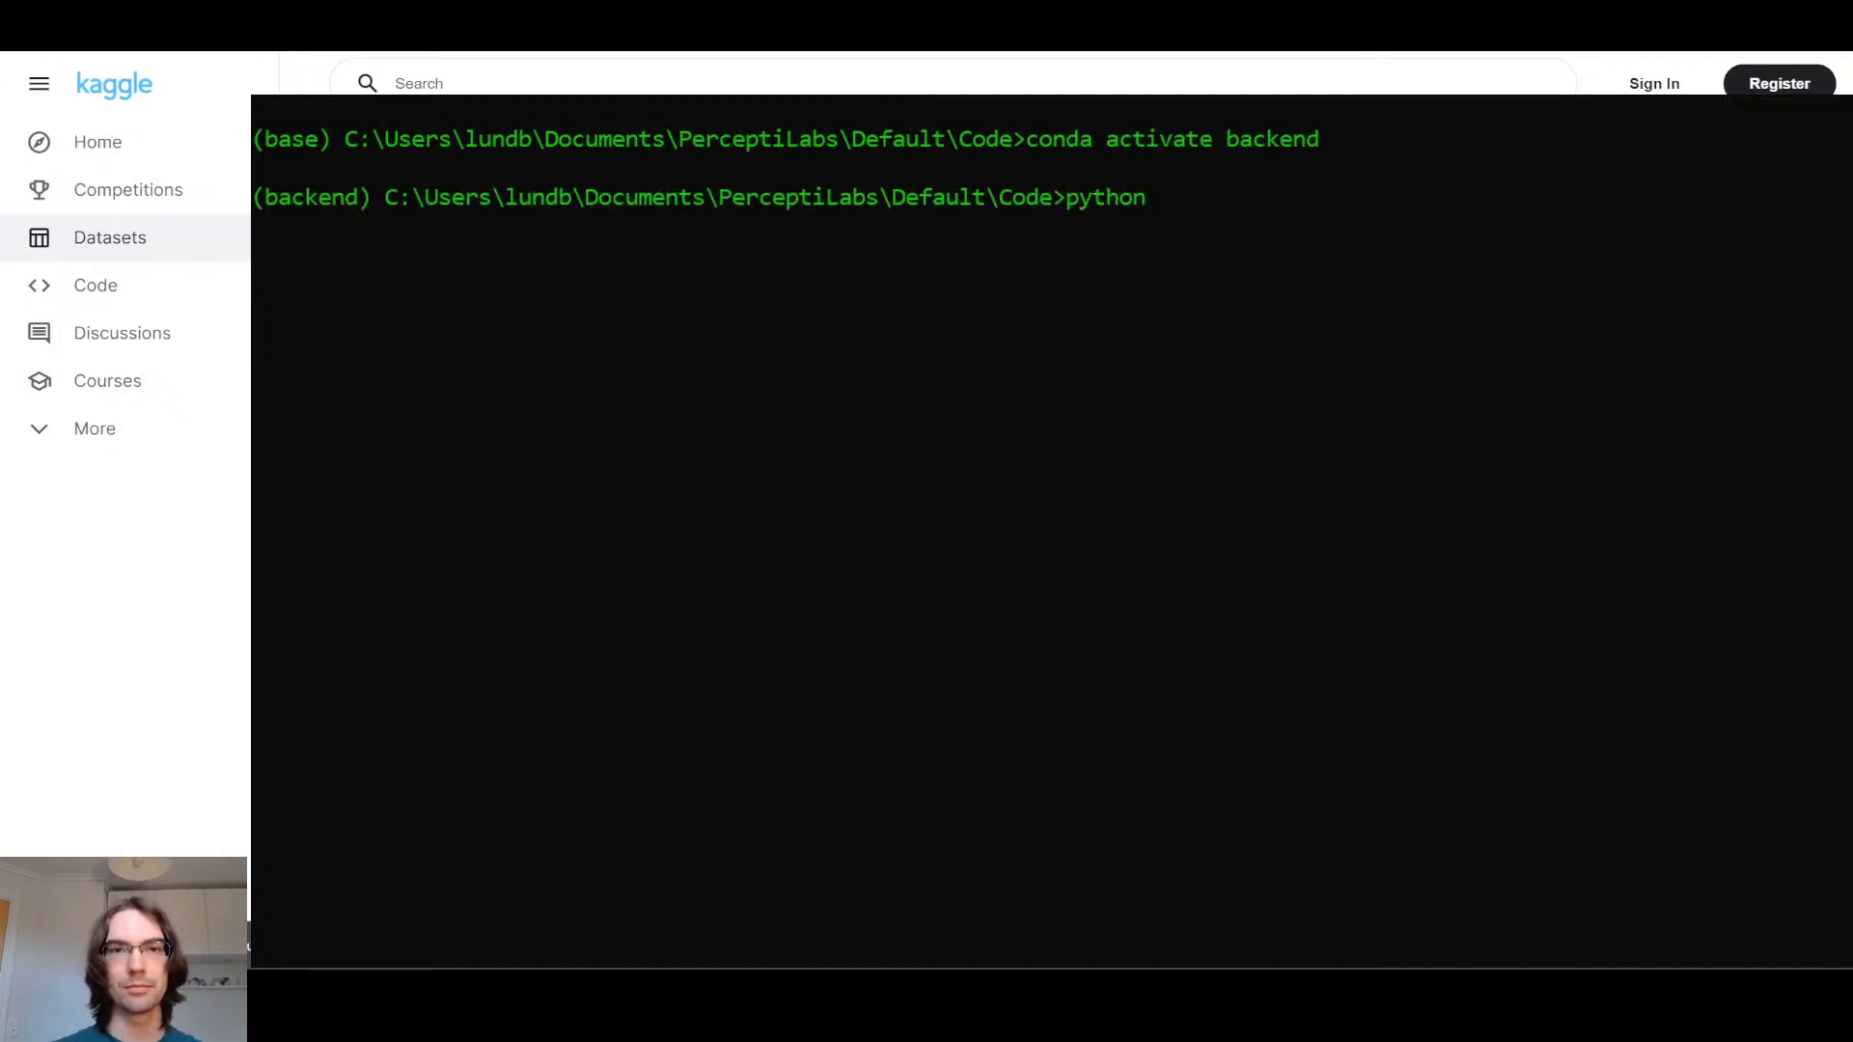
key(Return)
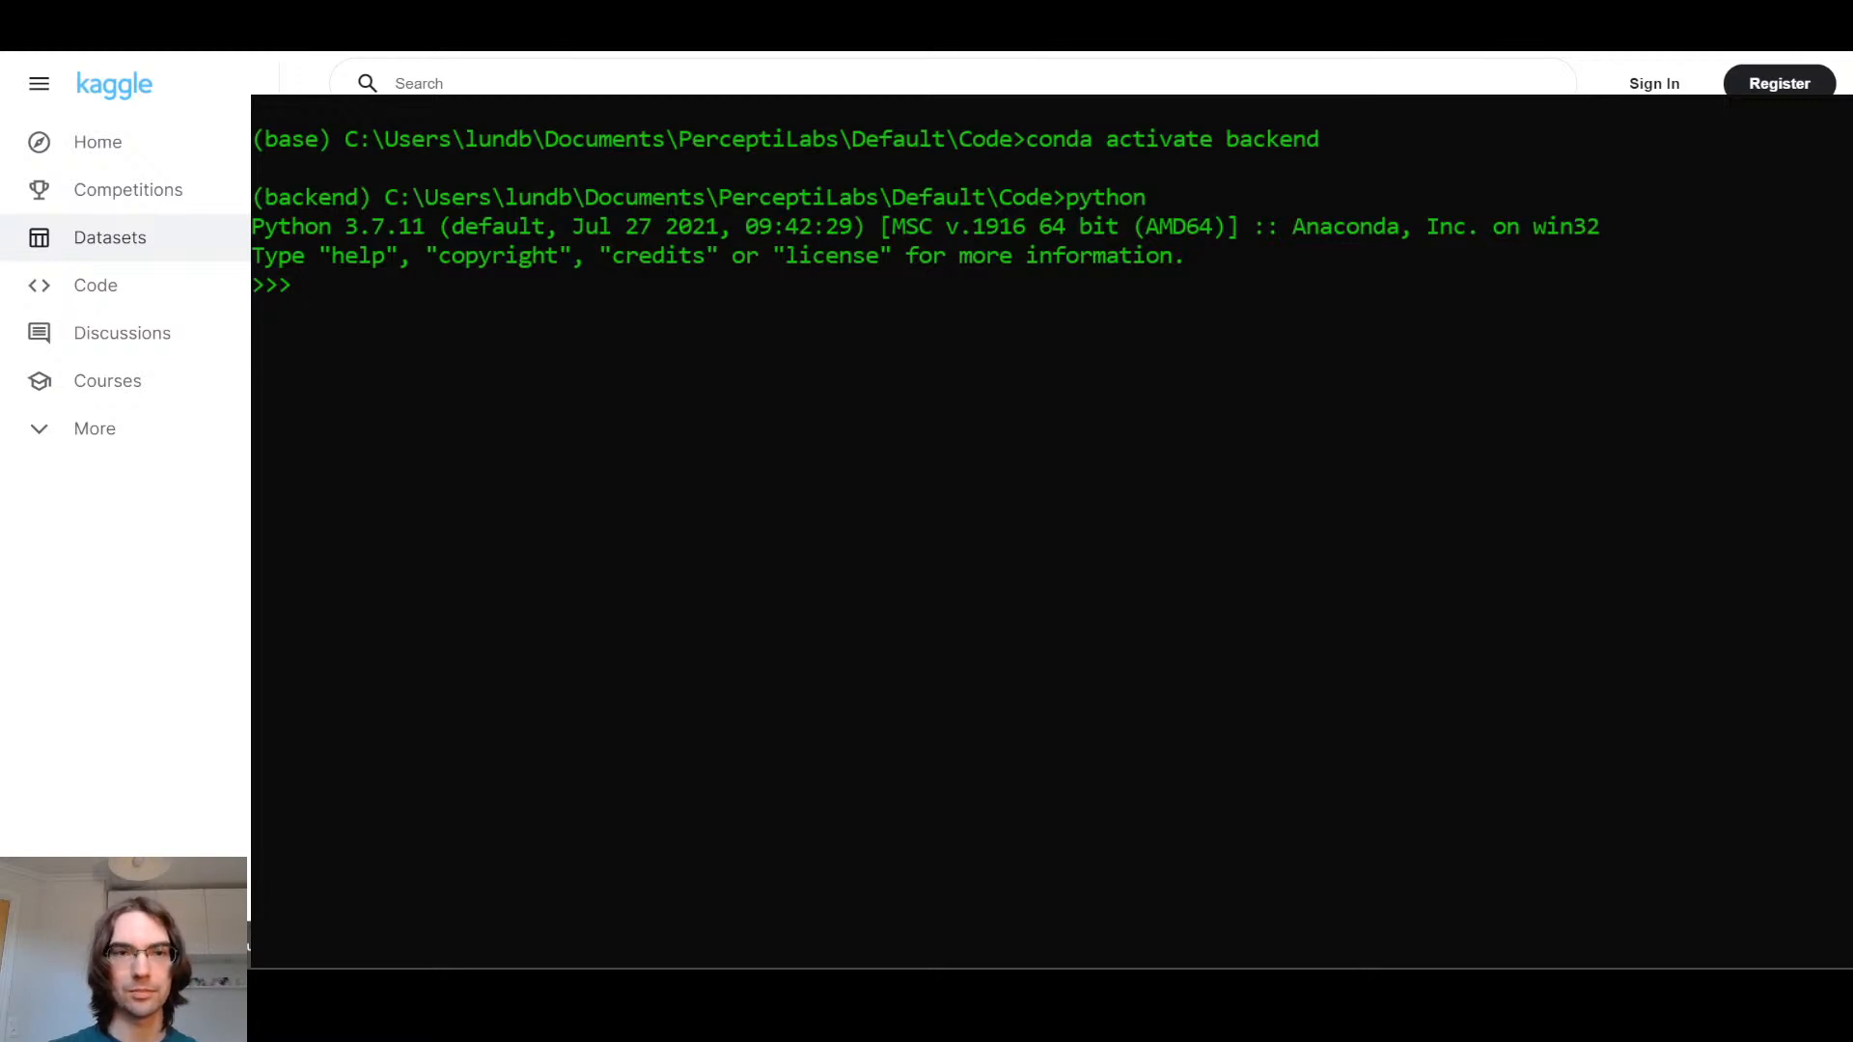
Define the variable new_folder as the full path to the "Segmented Bob Ross Images/labels" folder
right_click(951, 471)
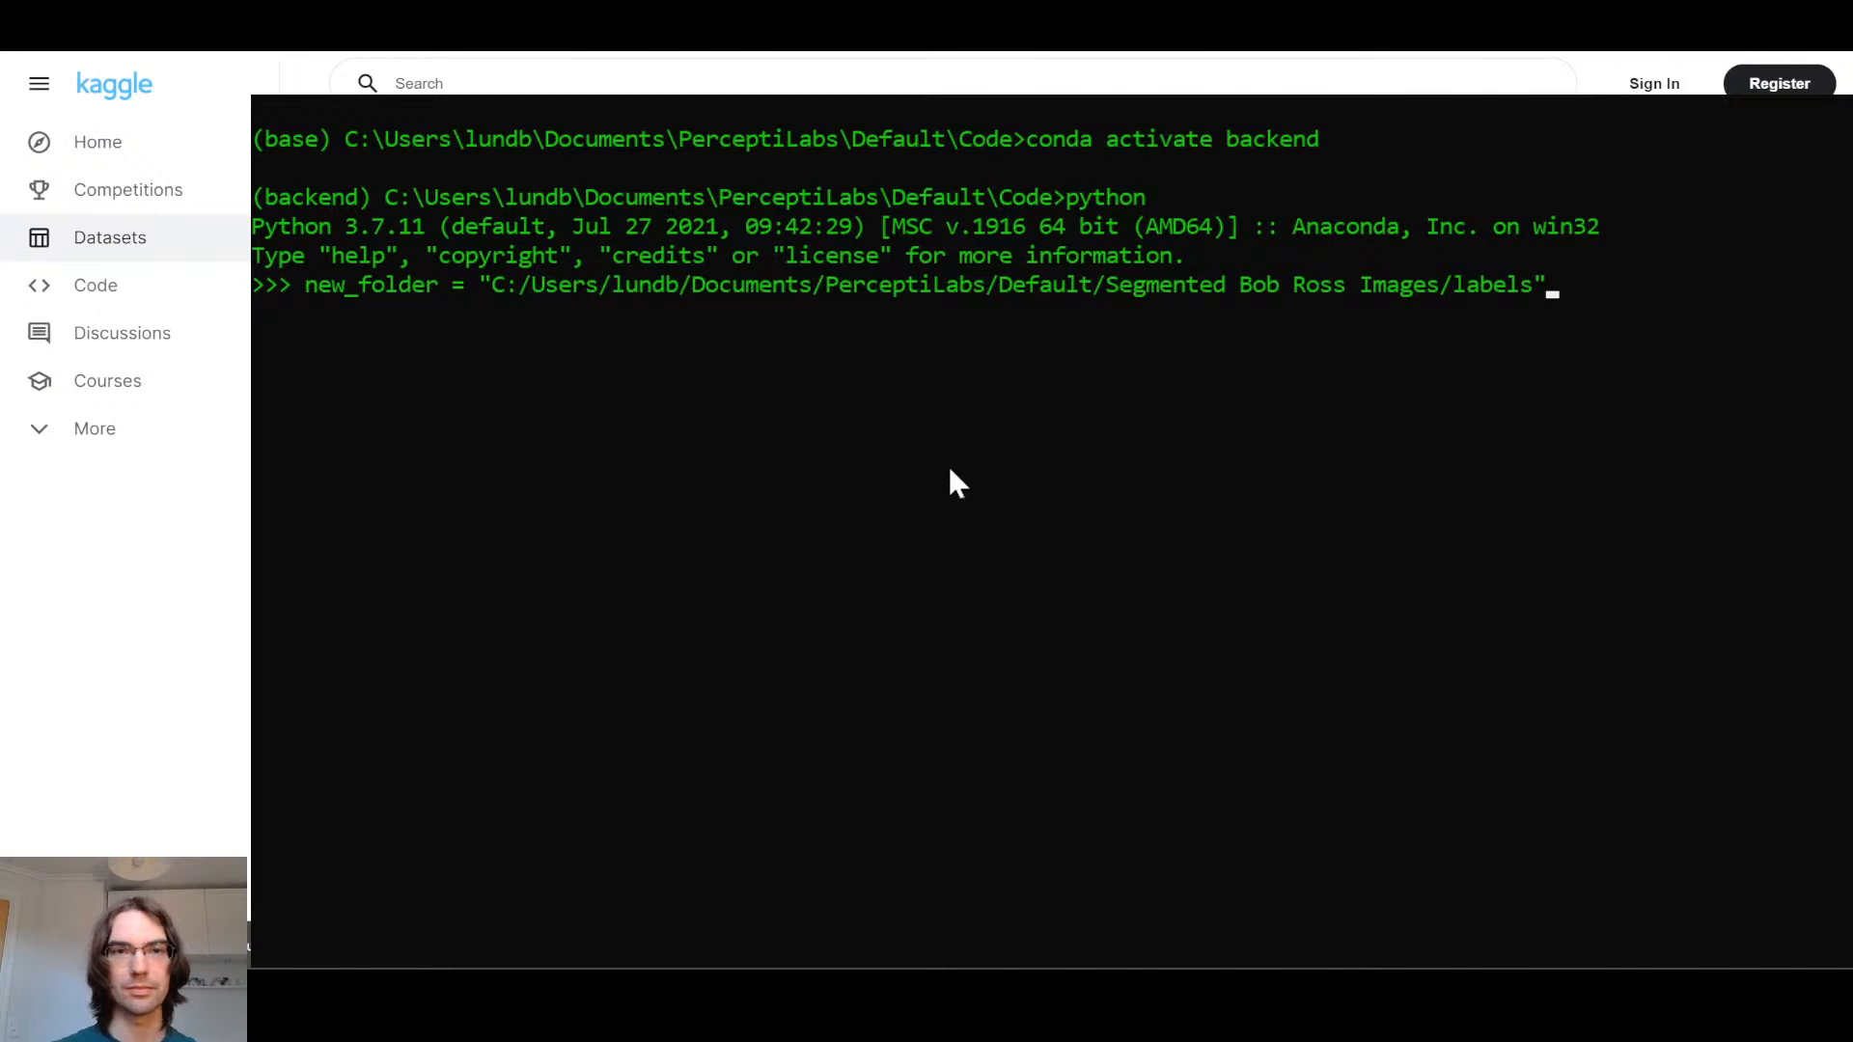
key(Return)
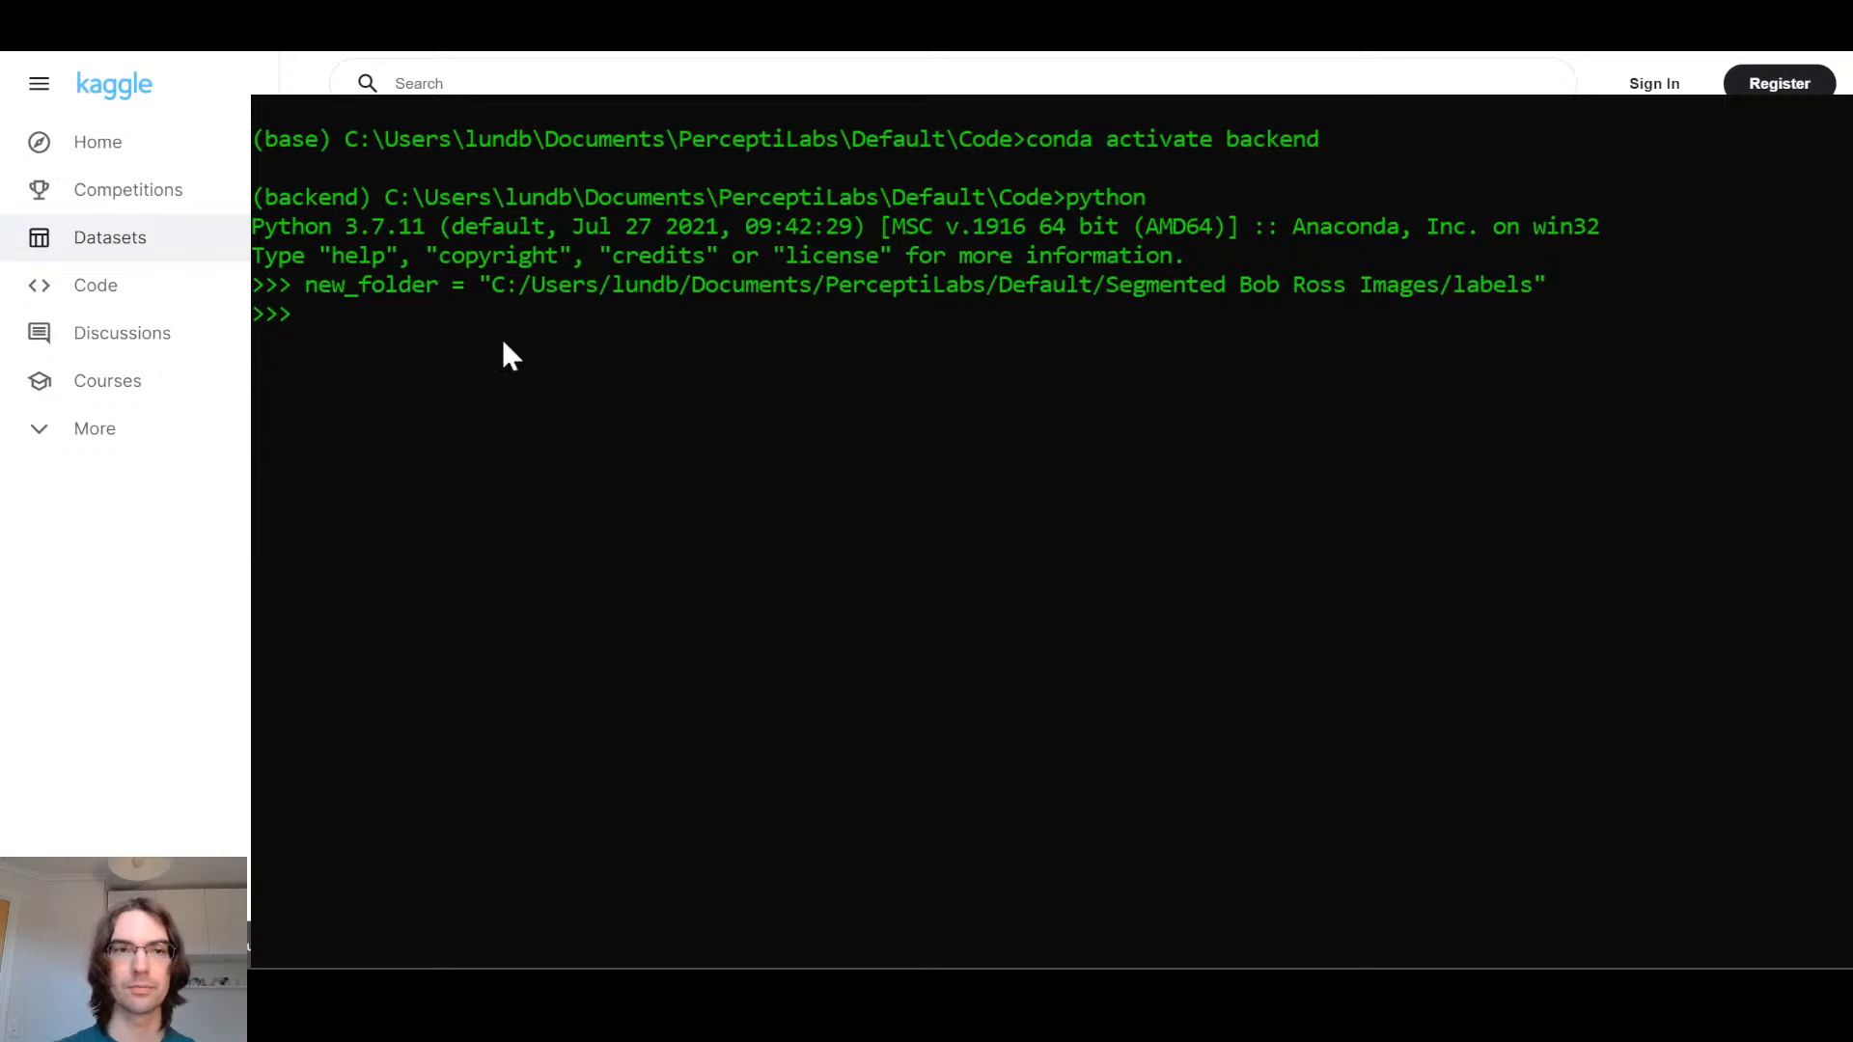
Define the variable file as the quoted string "painting6.png"
text(file=)
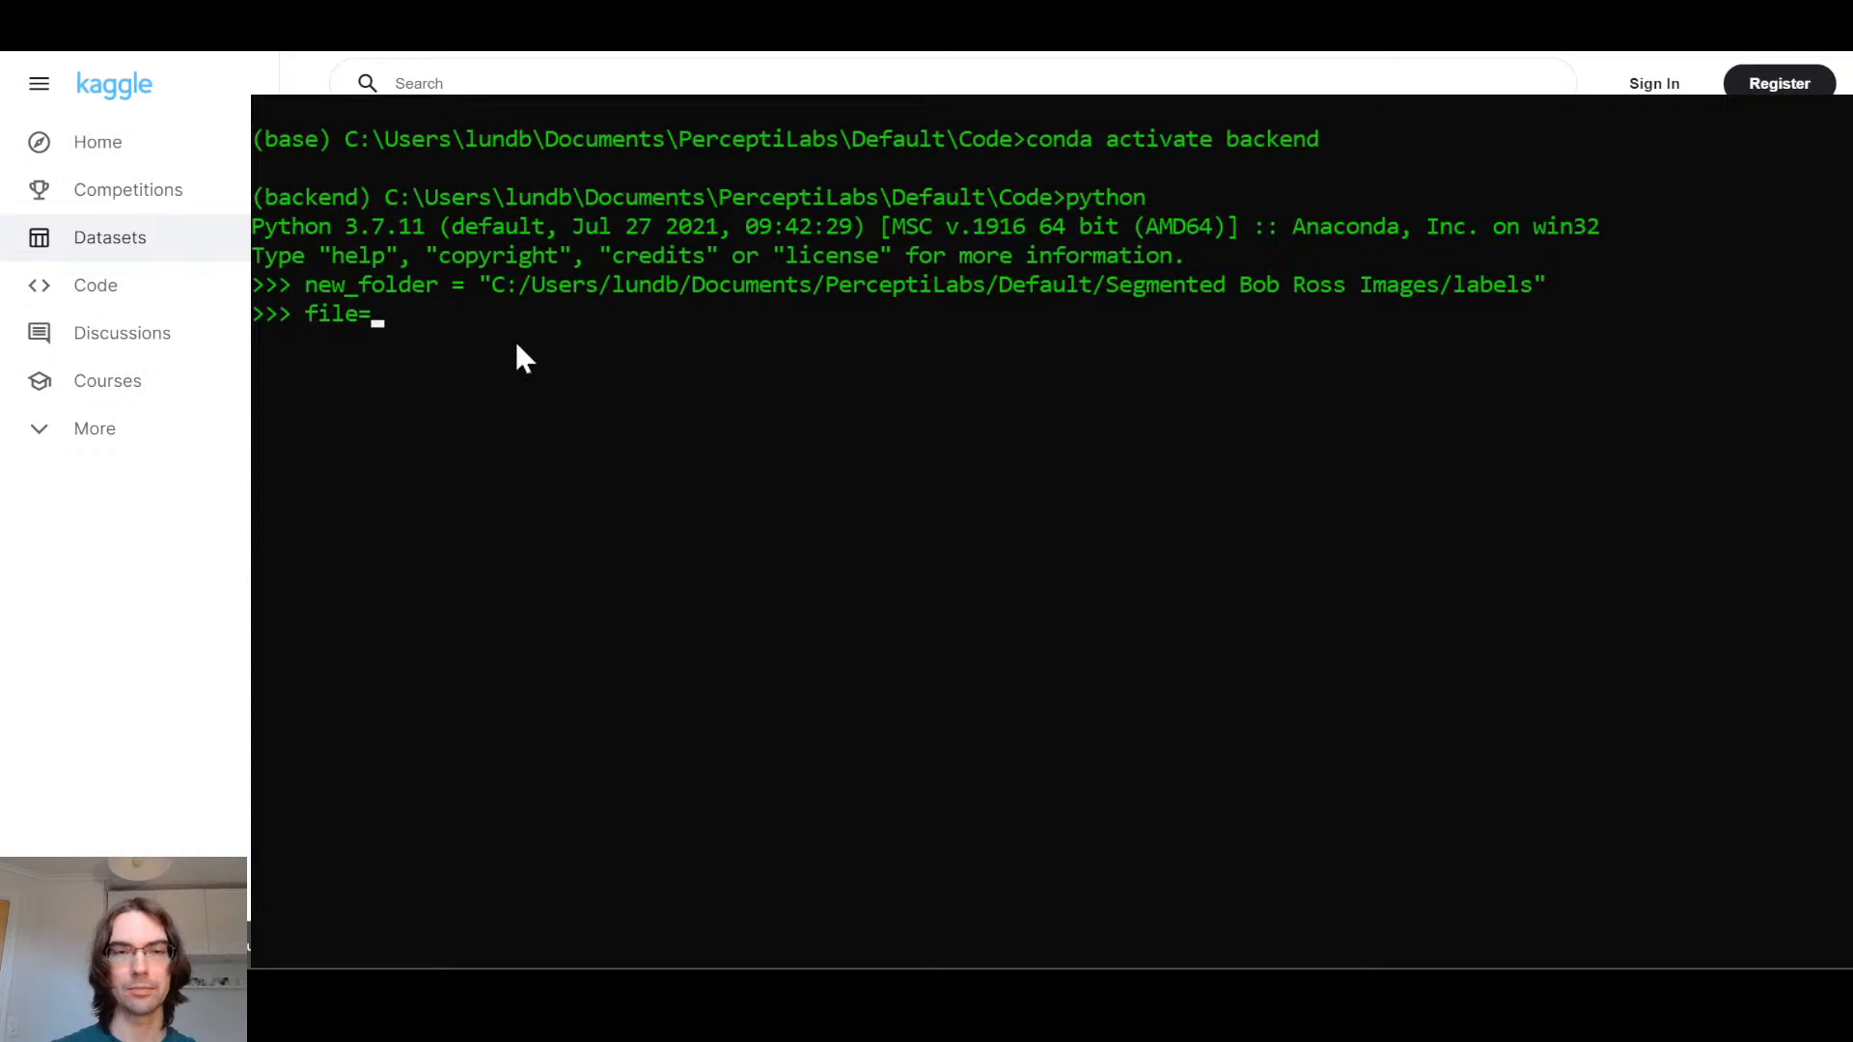
text(painting6.png)
key(Return)
key(Up)
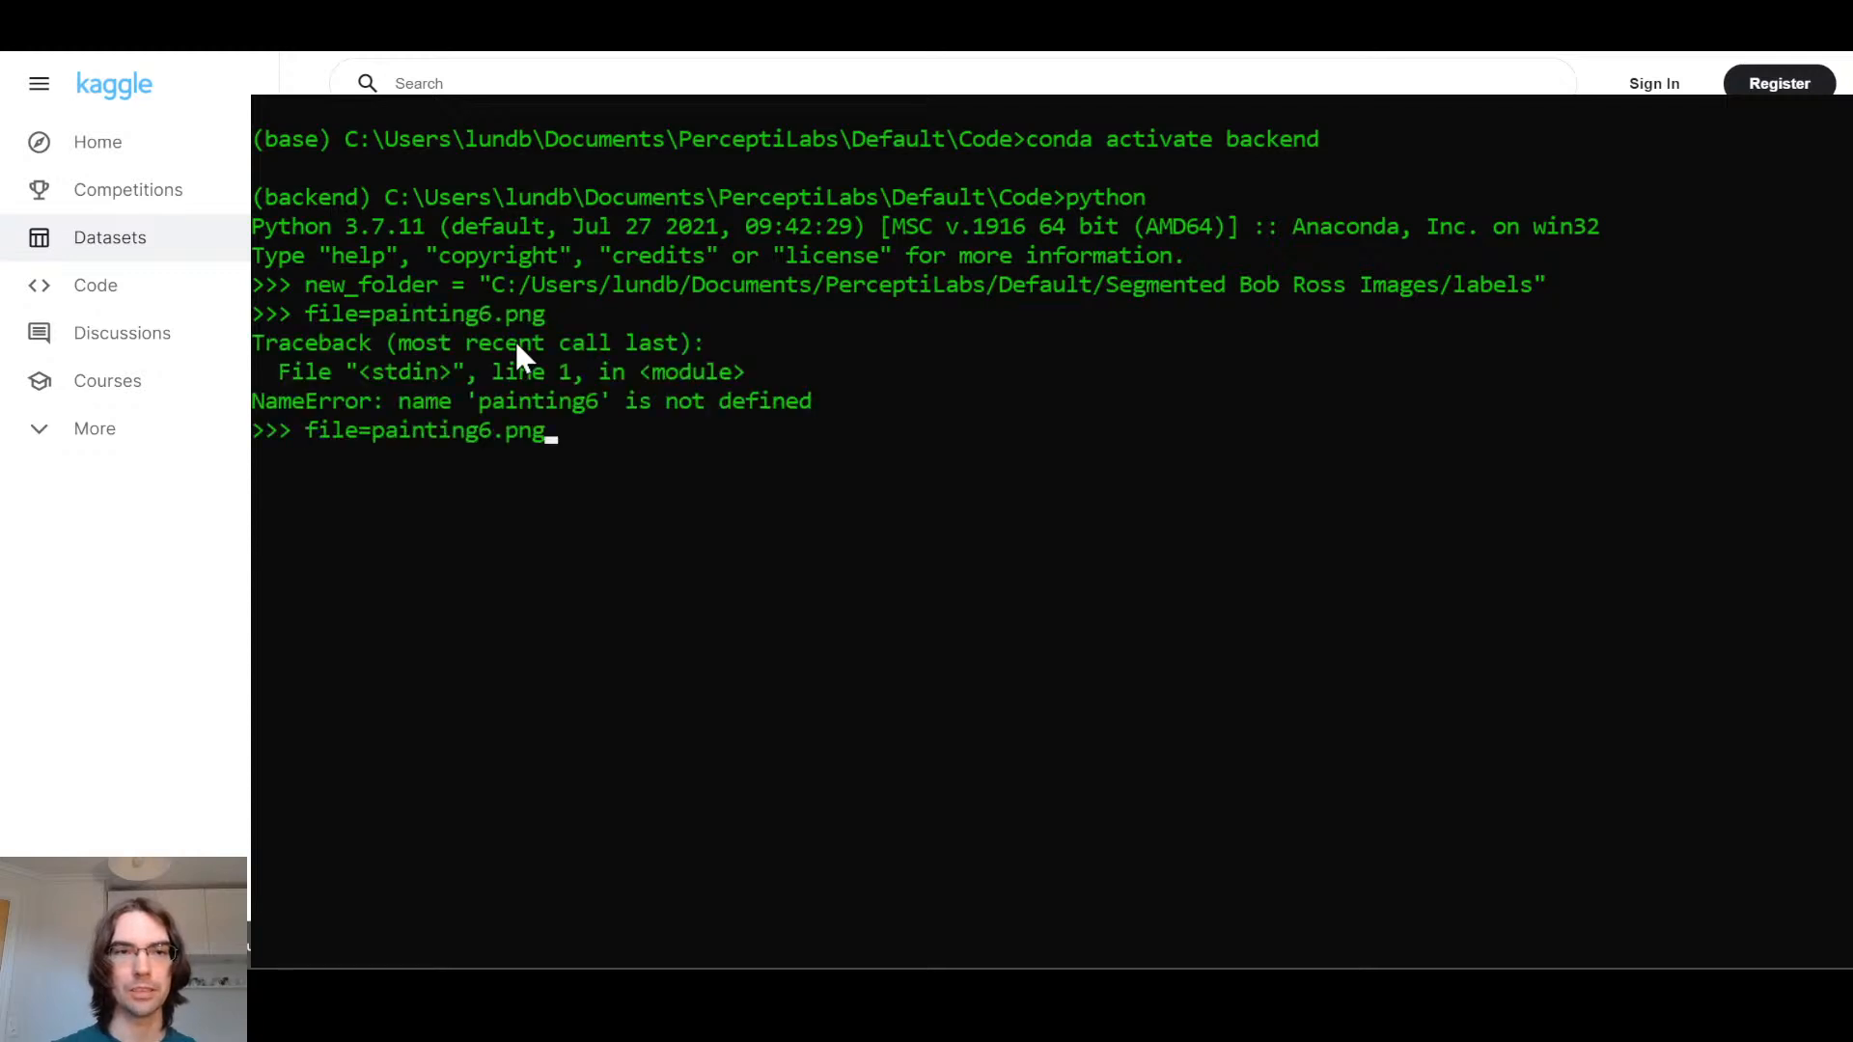
text(")
key(Home)
key(Right)
key(Right)
key(Right)
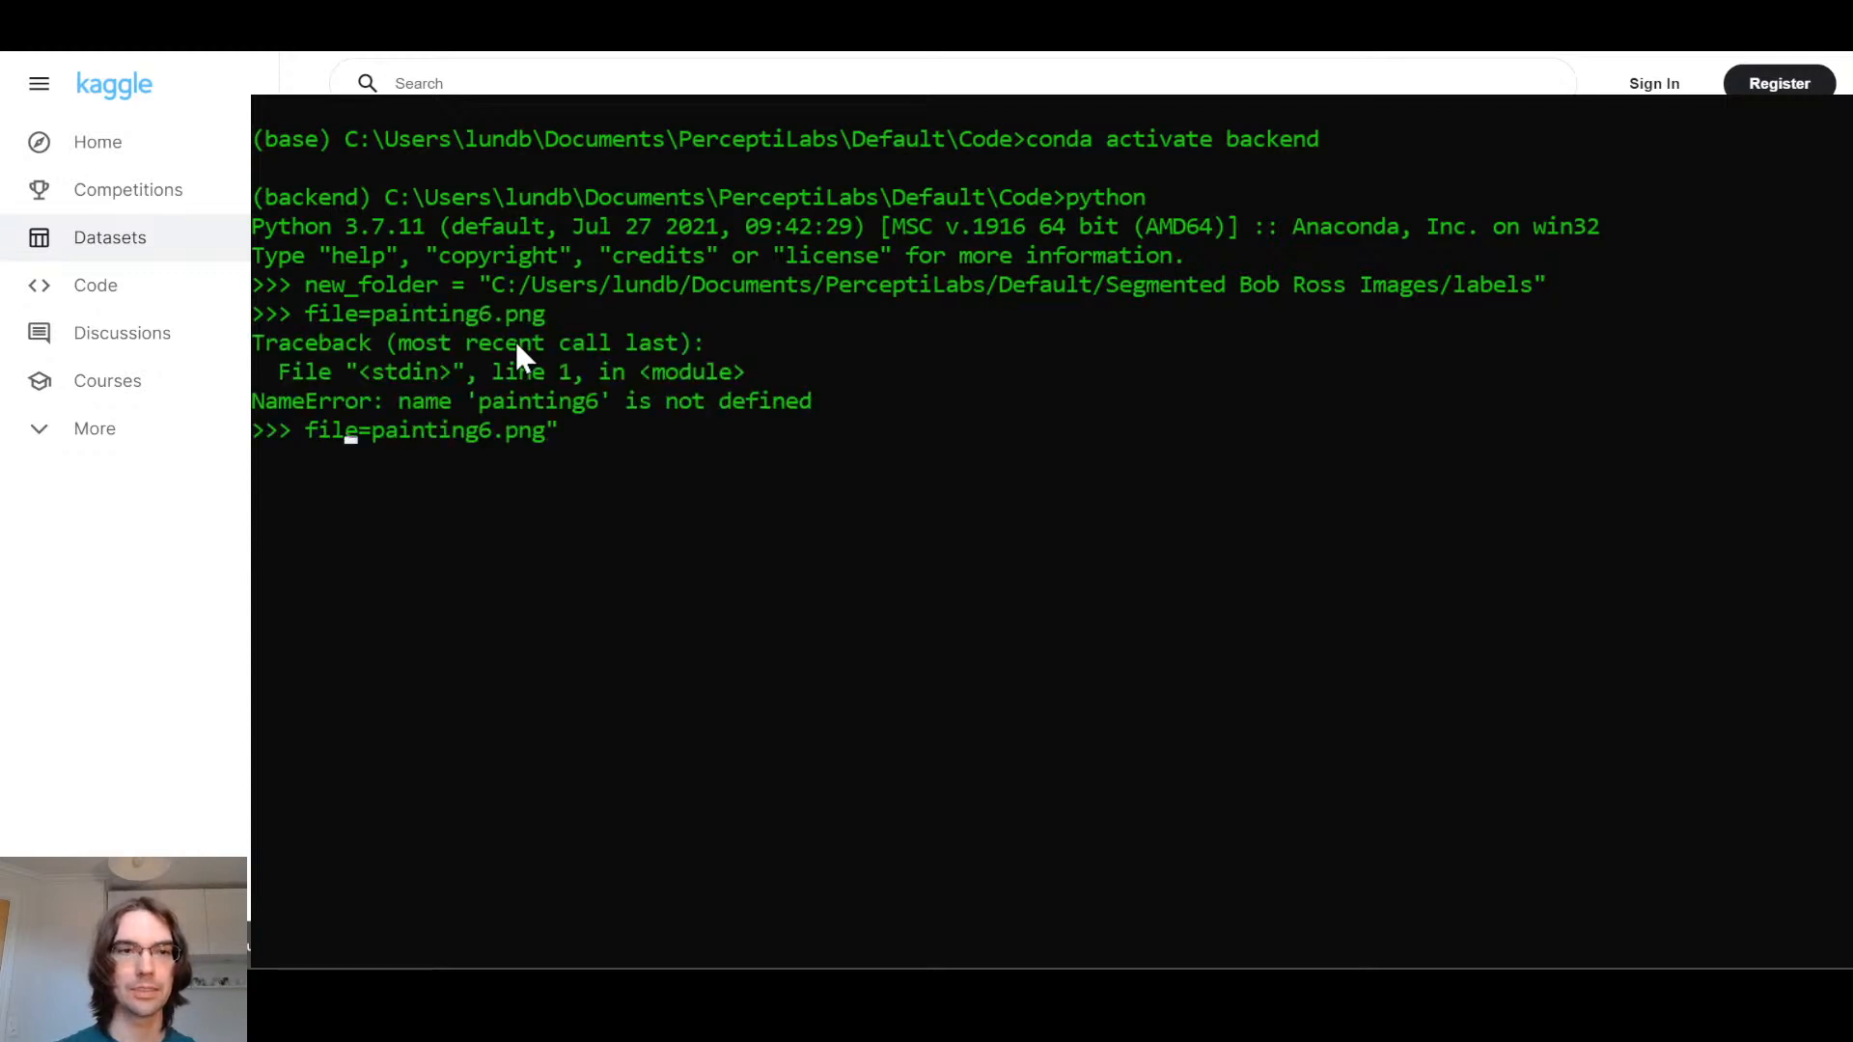
key(Right)
key(Right)
text(")
key(Return)
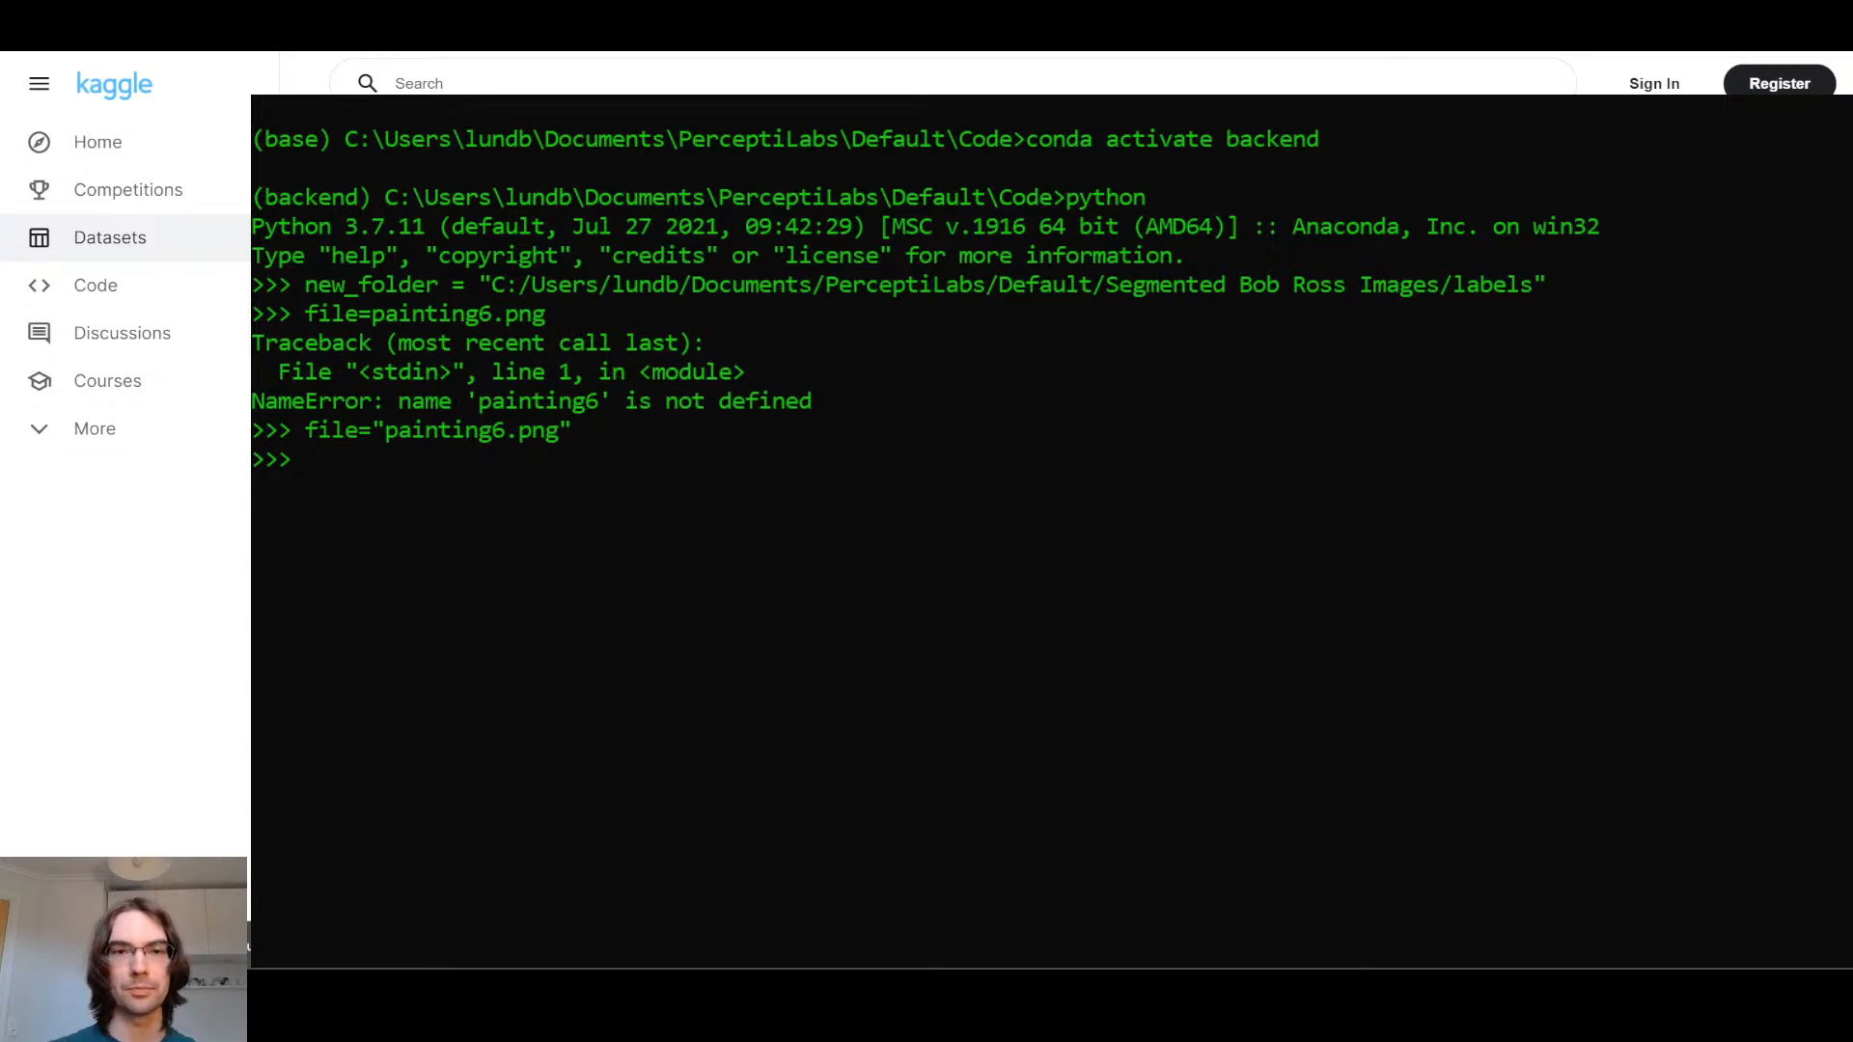
Try to load the mask with image = cv2.imread(os.path.join(new_folder, file))
text(image = cv2.imread(os.path.join(folder, _file)))
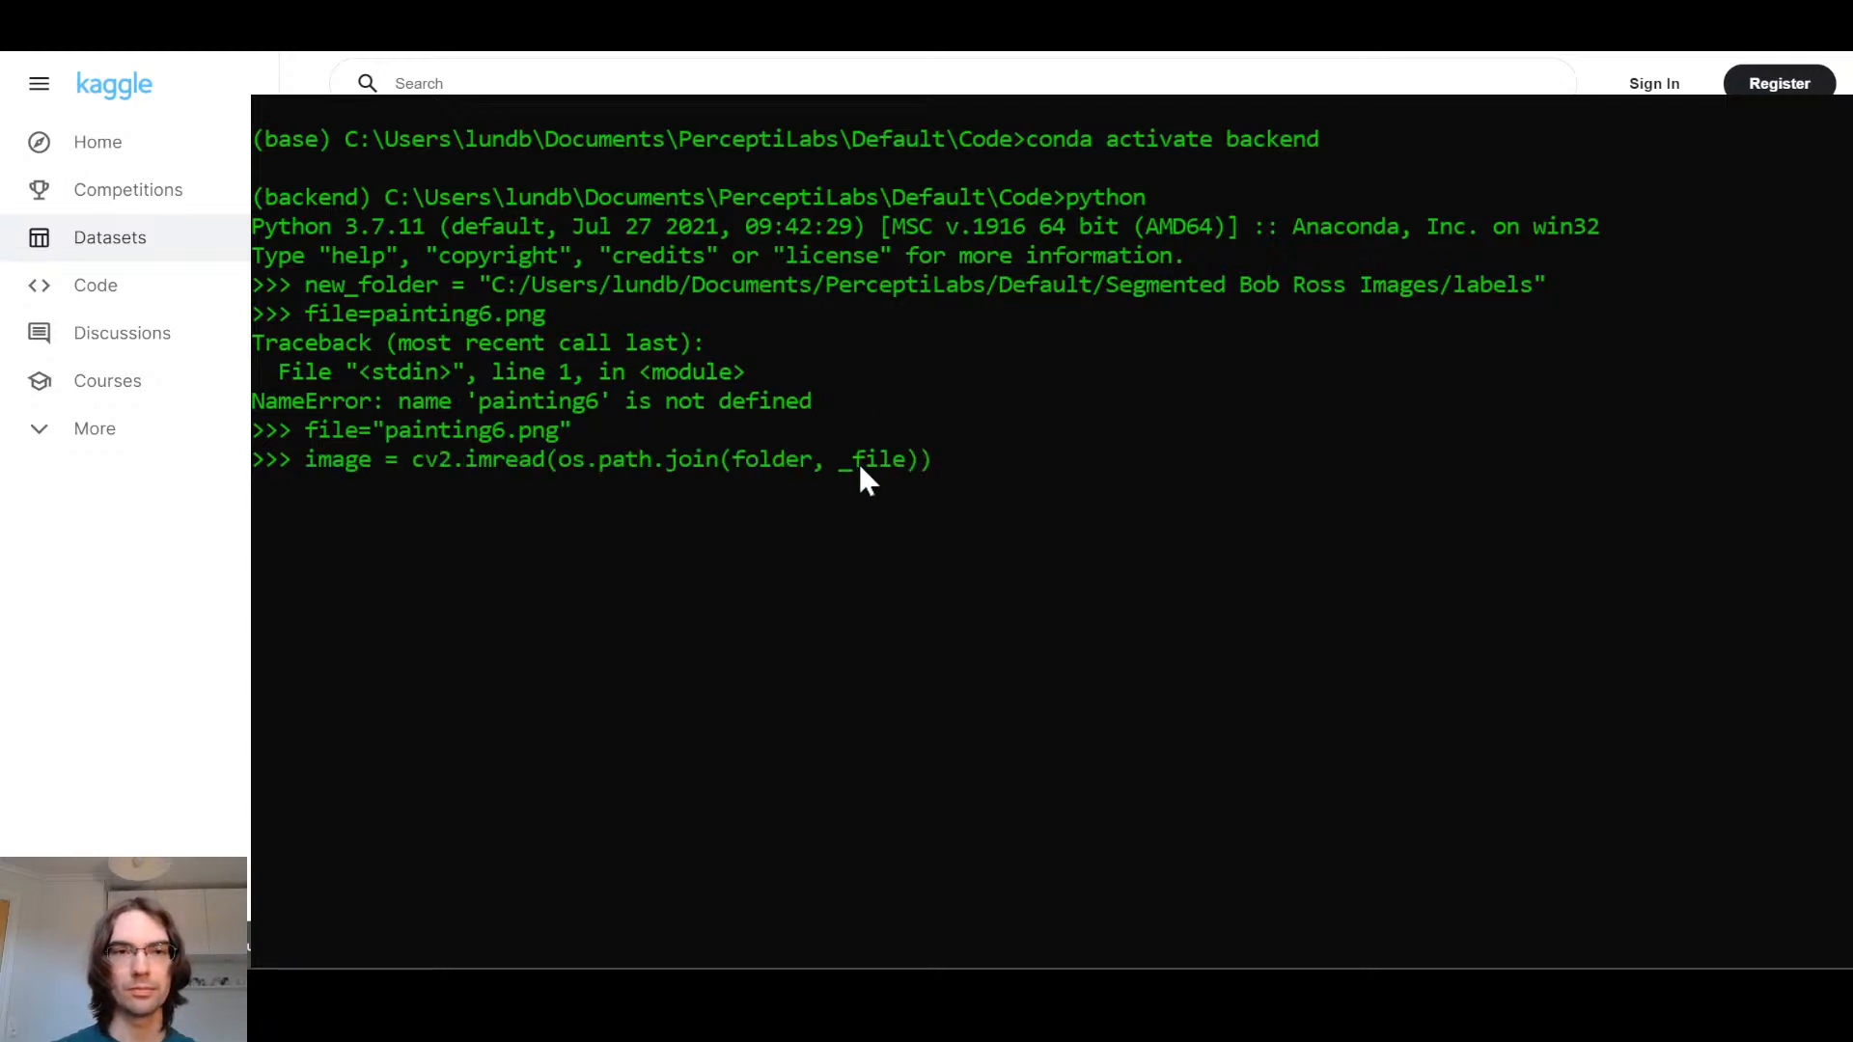
key(BackSpace)
key(Left)
key(Left)
key(Left)
key(Left)
key(Left)
key(Left)
key(Left)
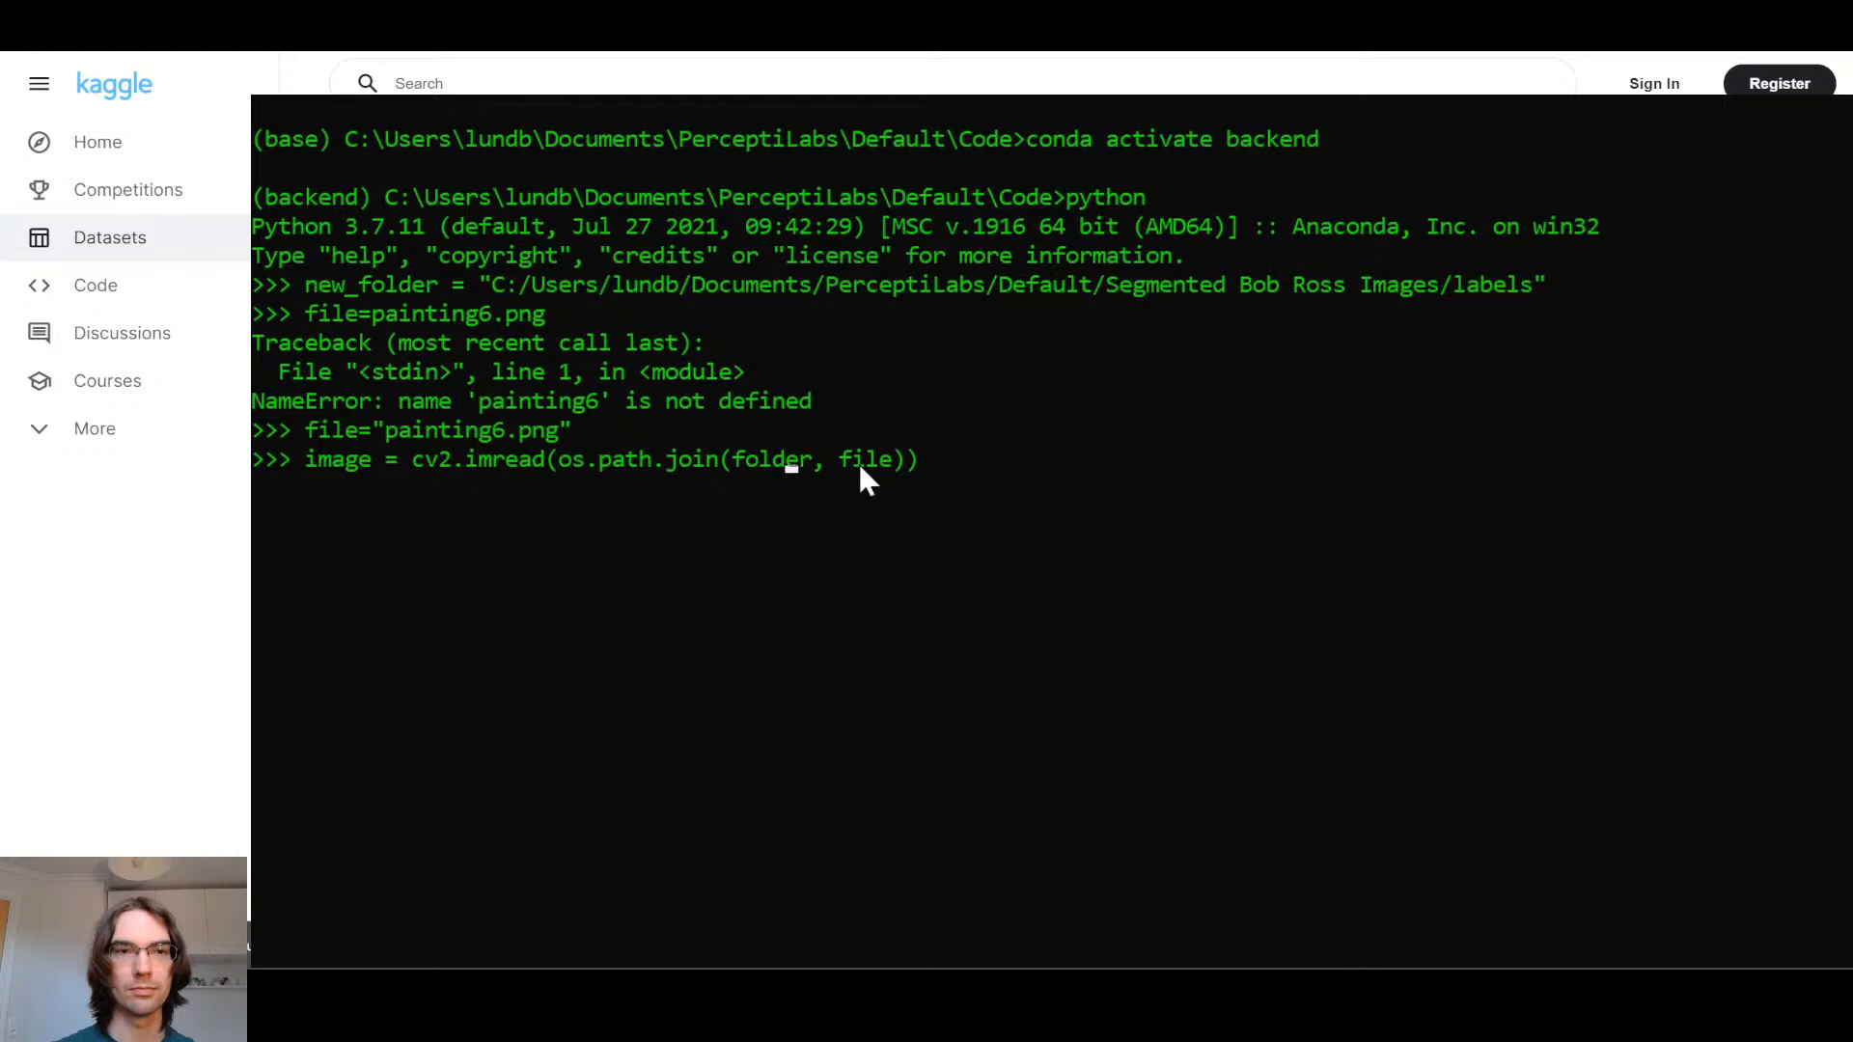
text(new_)
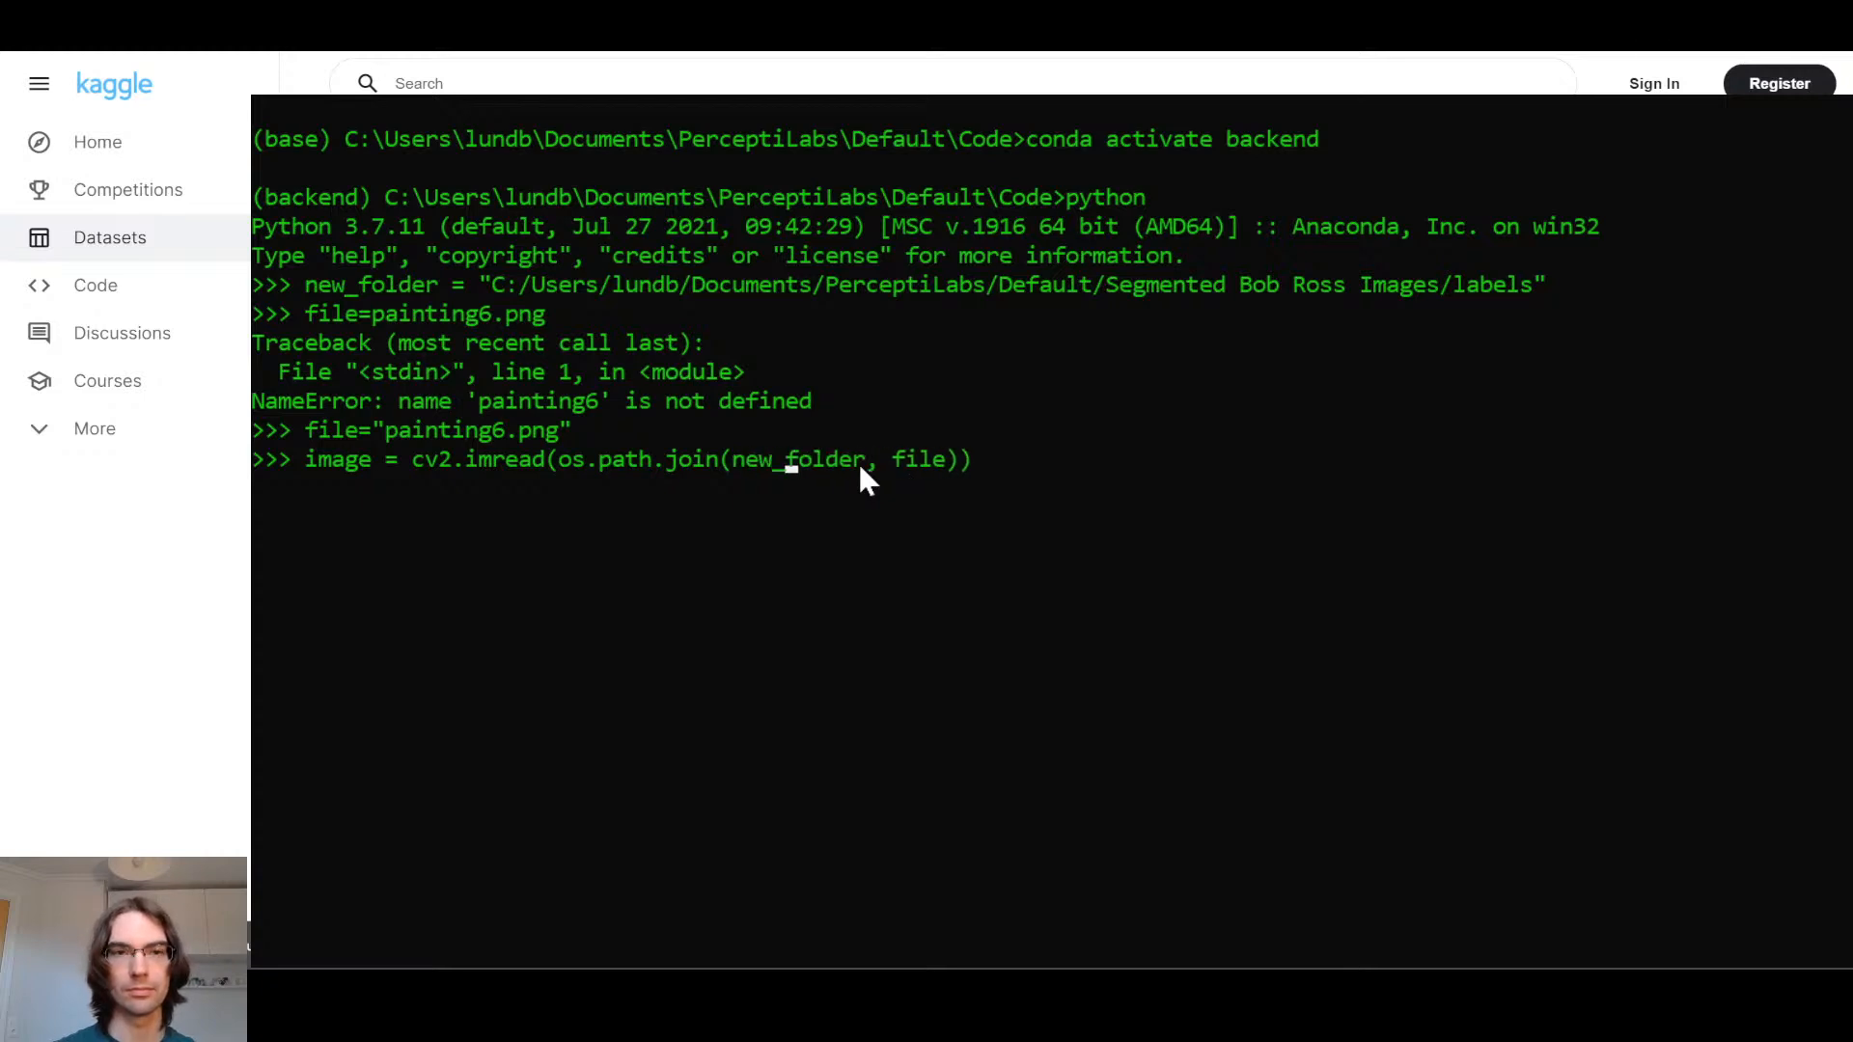
key(Return)
key(Up)
key(Escape)
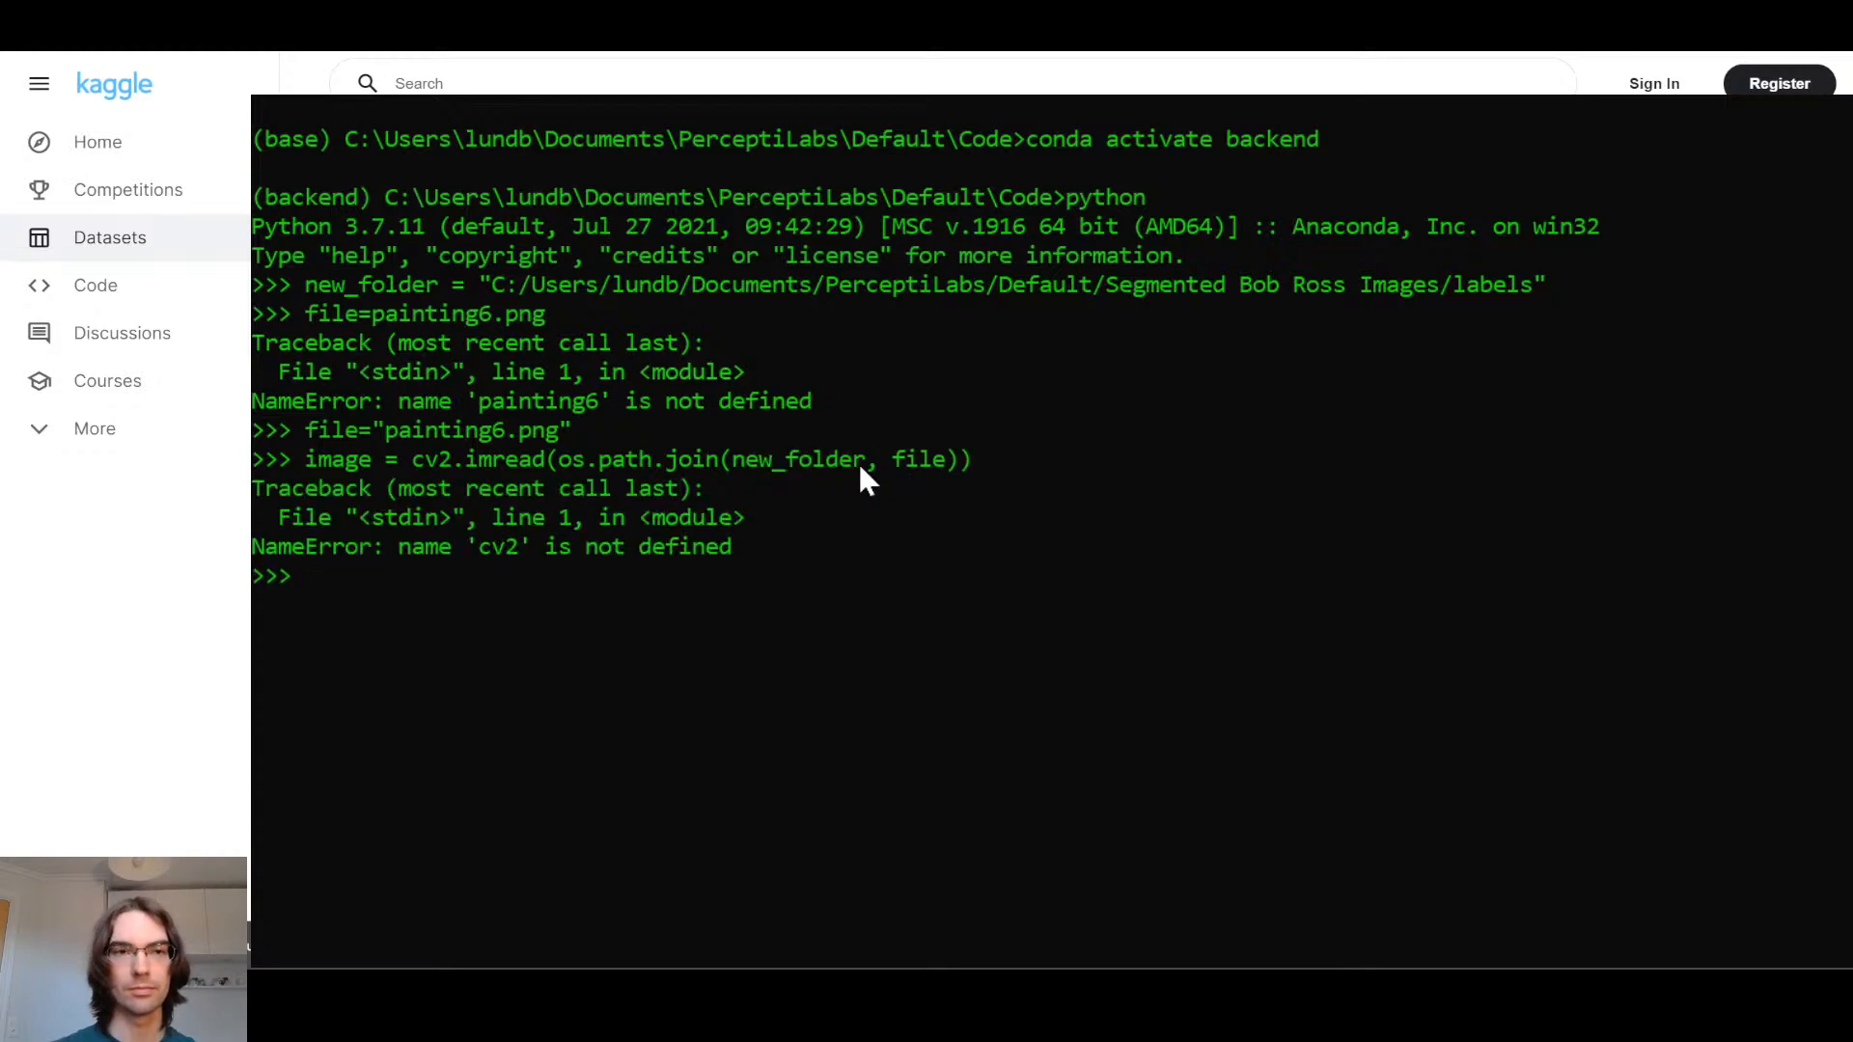
Import the cv2 module in the Python session
text(import)
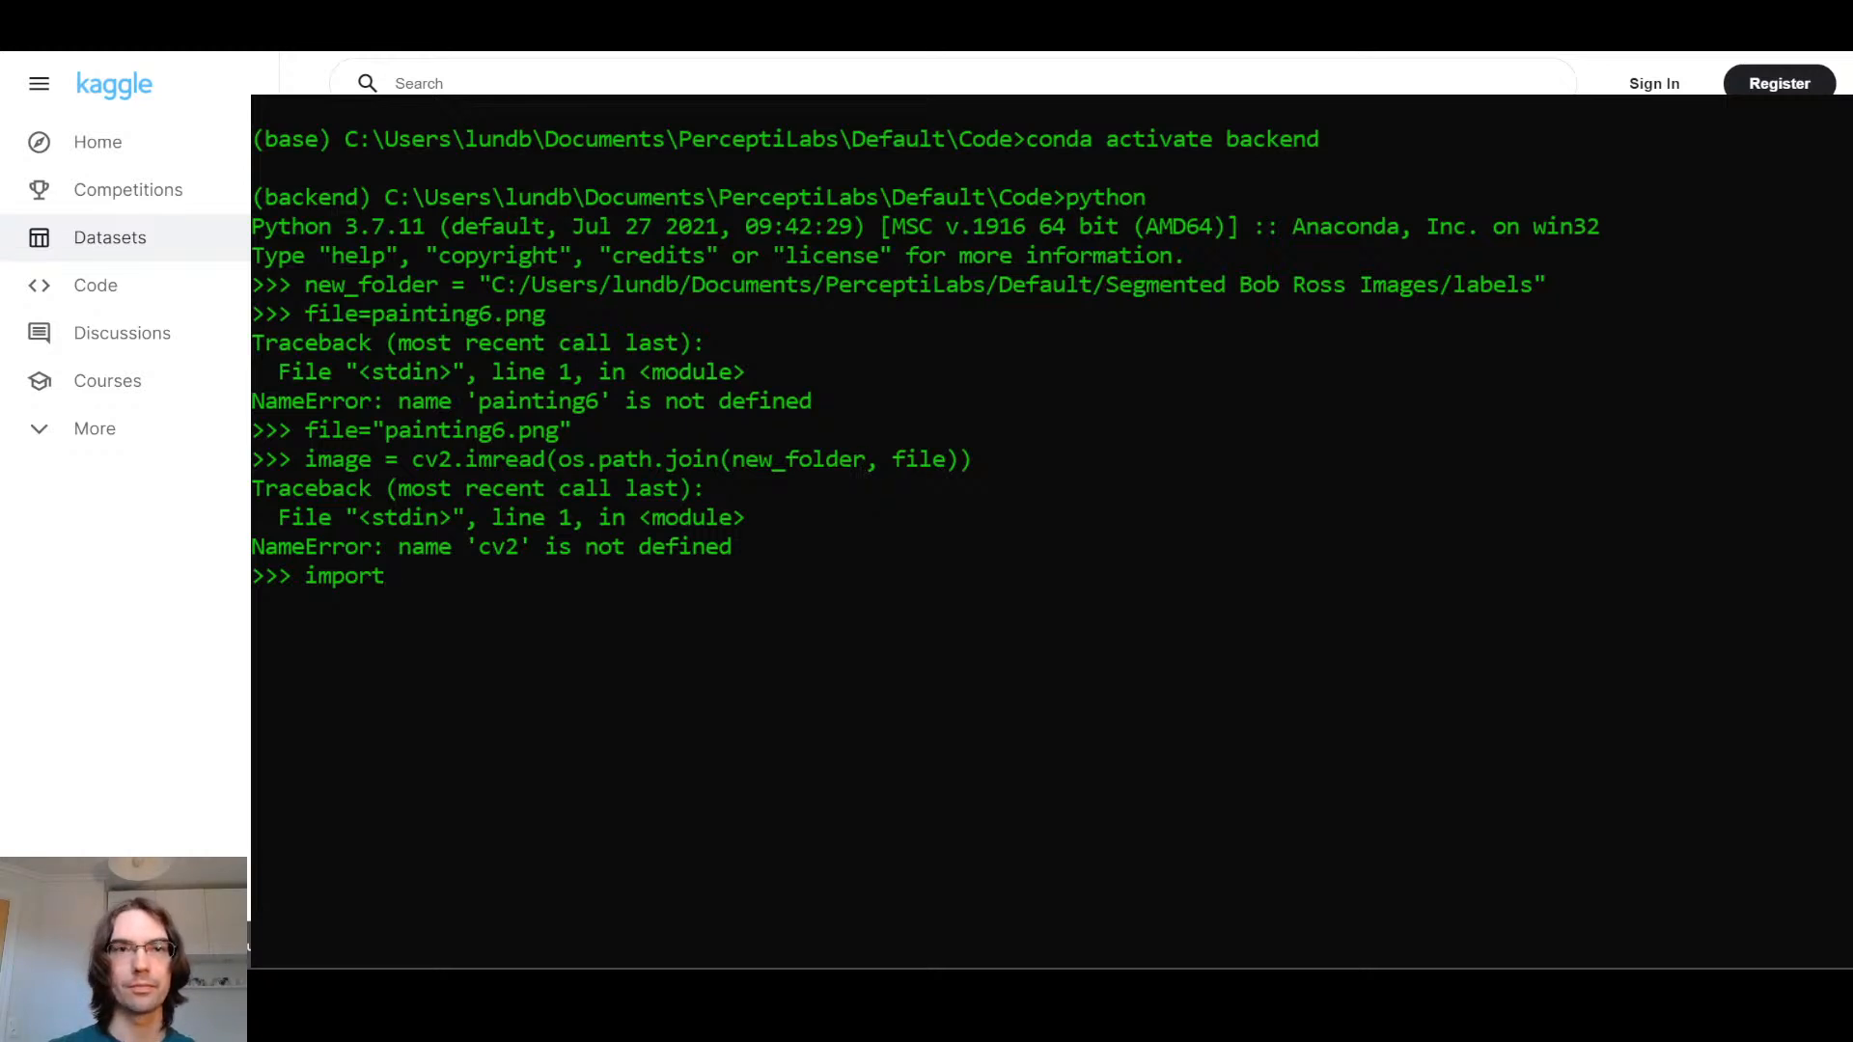
text(cvs)
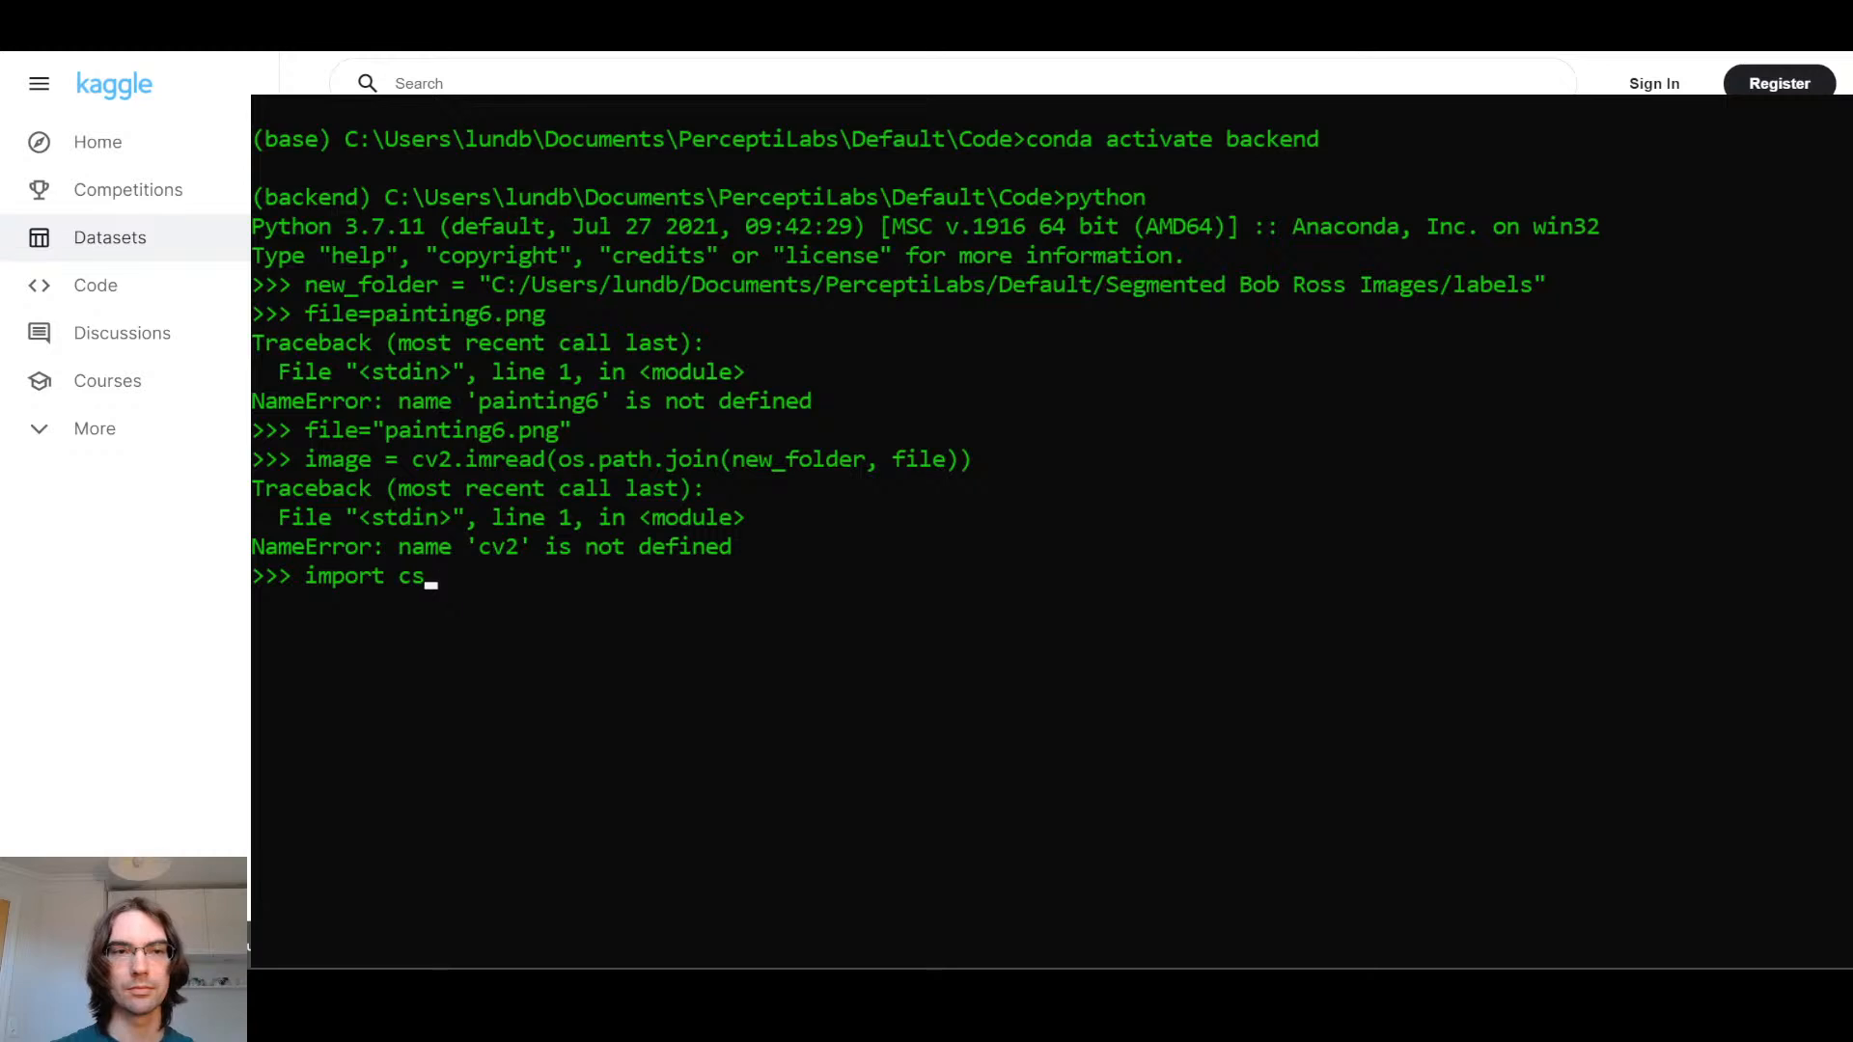
key(BackSpace)
text(2)
key(Return)
Try the cv2.imread statement again to read painting6.png from new_folder into image
key(Up)
key(Up)
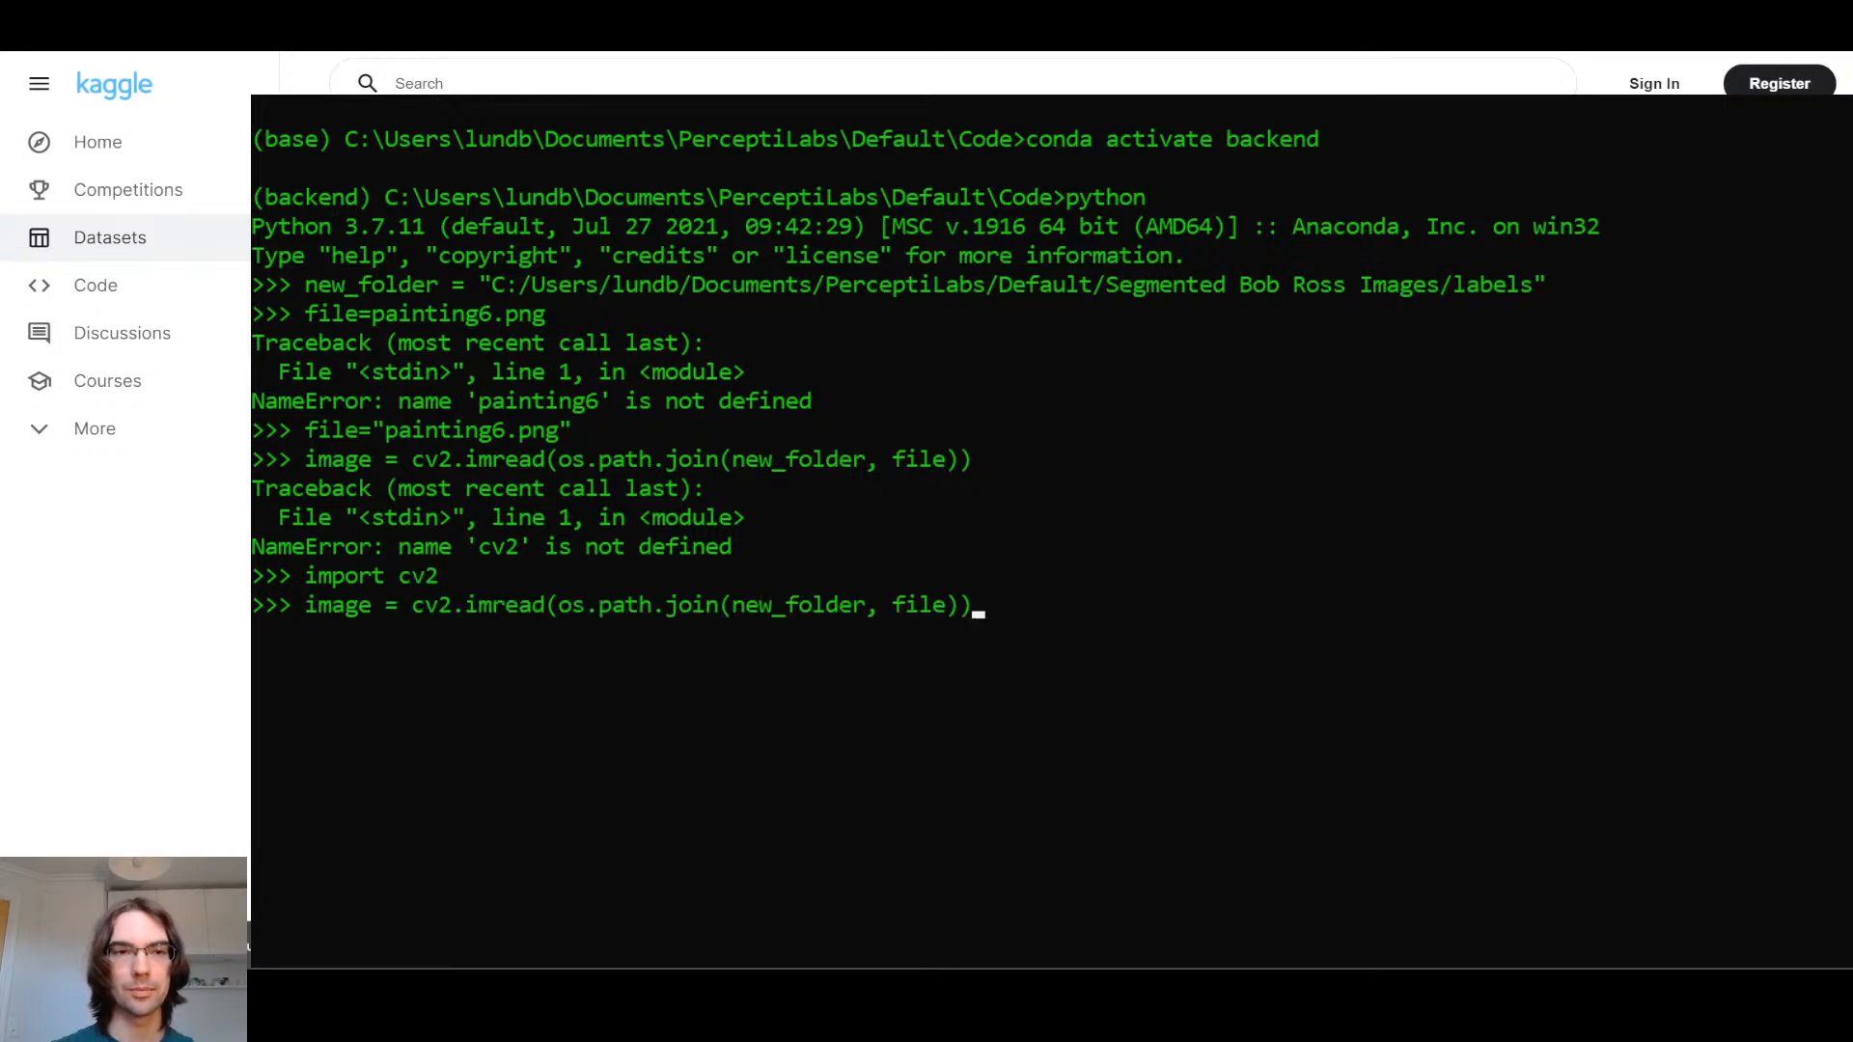
key(Return)
key(Up)
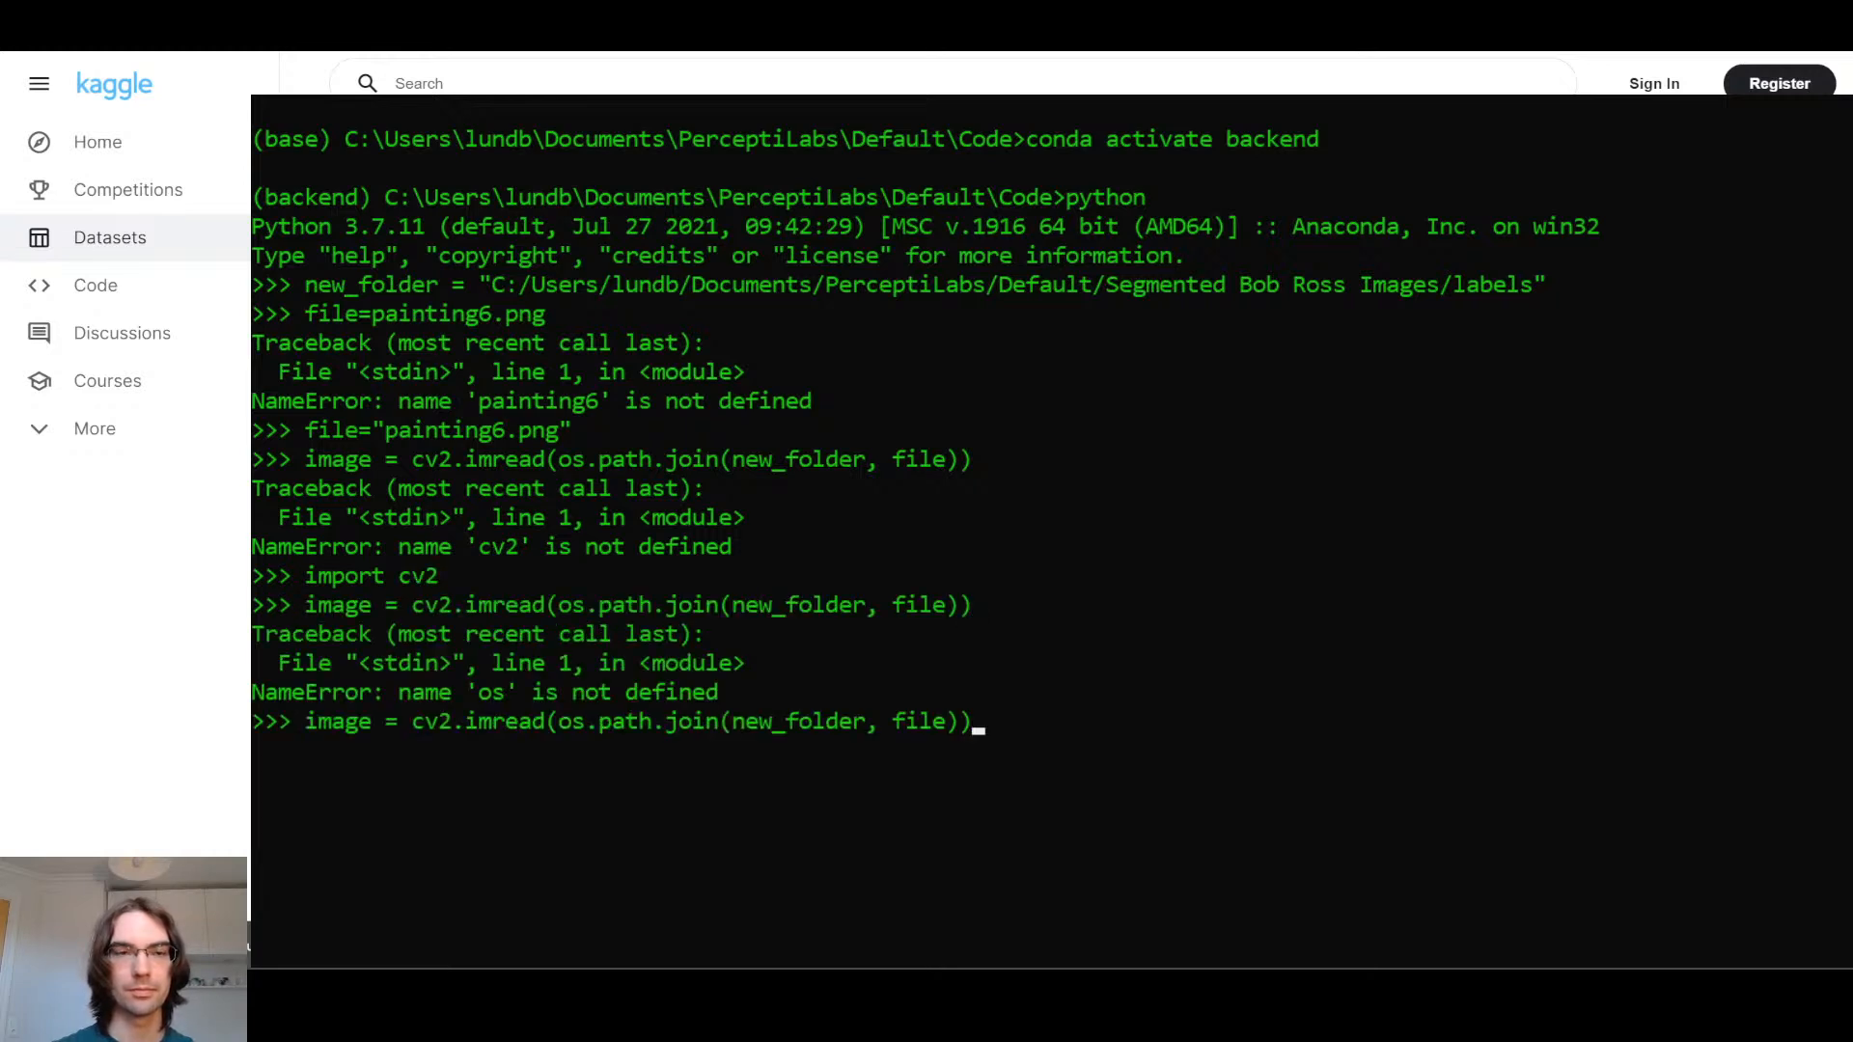
key(Escape)
Import the os module in the Python session and rerun image = cv2.imread(os.path.join(new_folder, file))
text(import os)
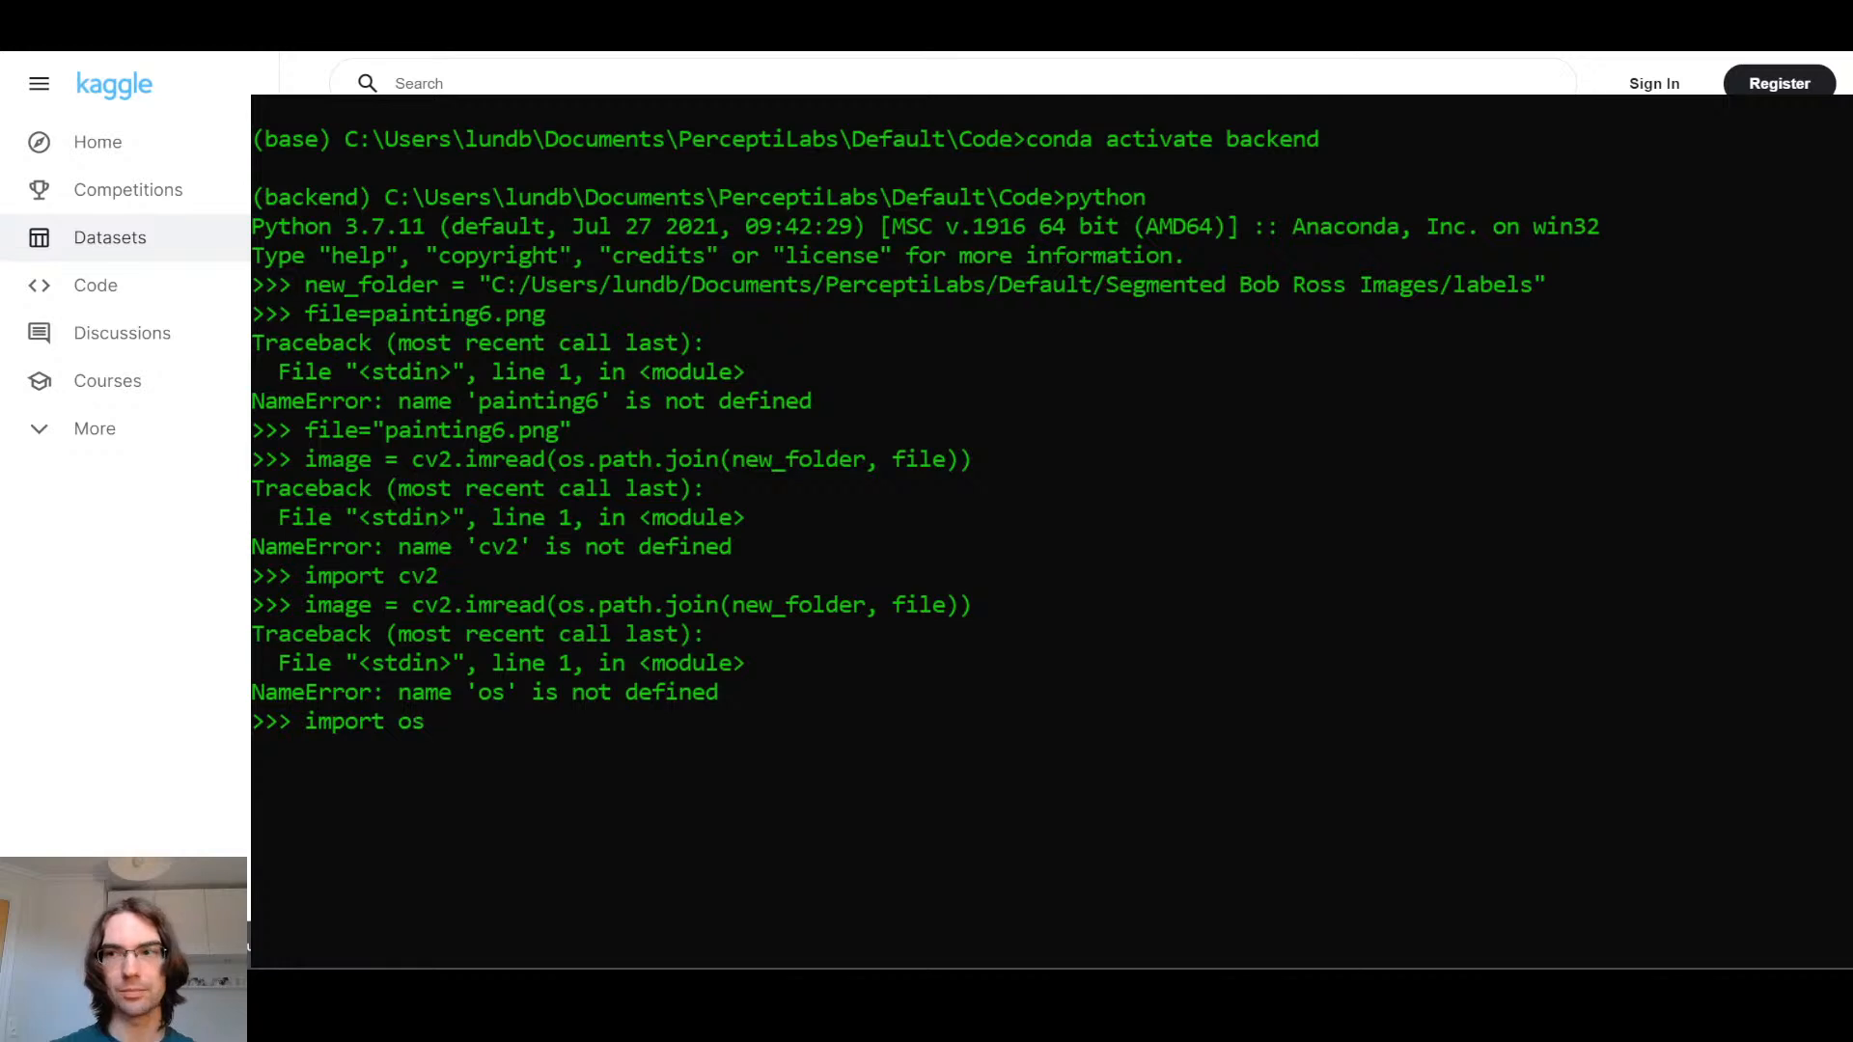
key(Return)
key(Up)
key(Up)
key(Return)
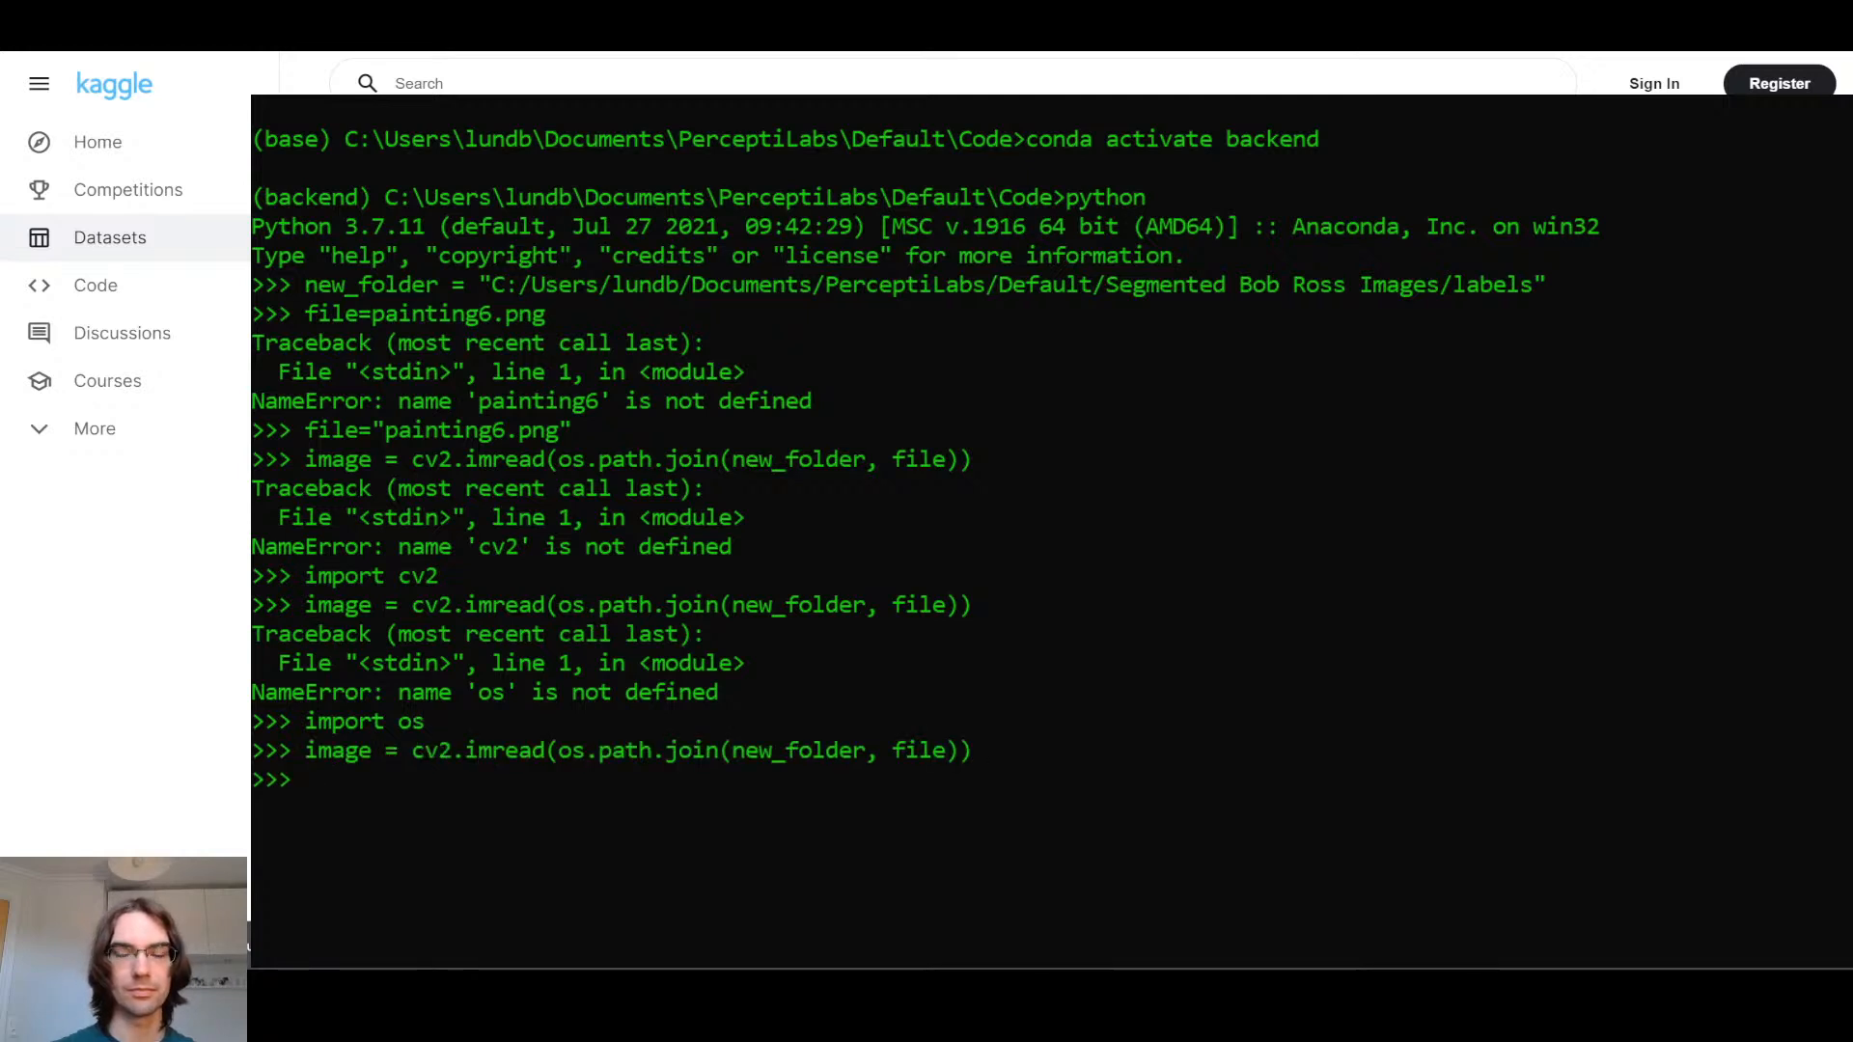
Inspect the contents of the image variable, first by evaluating it and with print(image)
text(image)
key(Return)
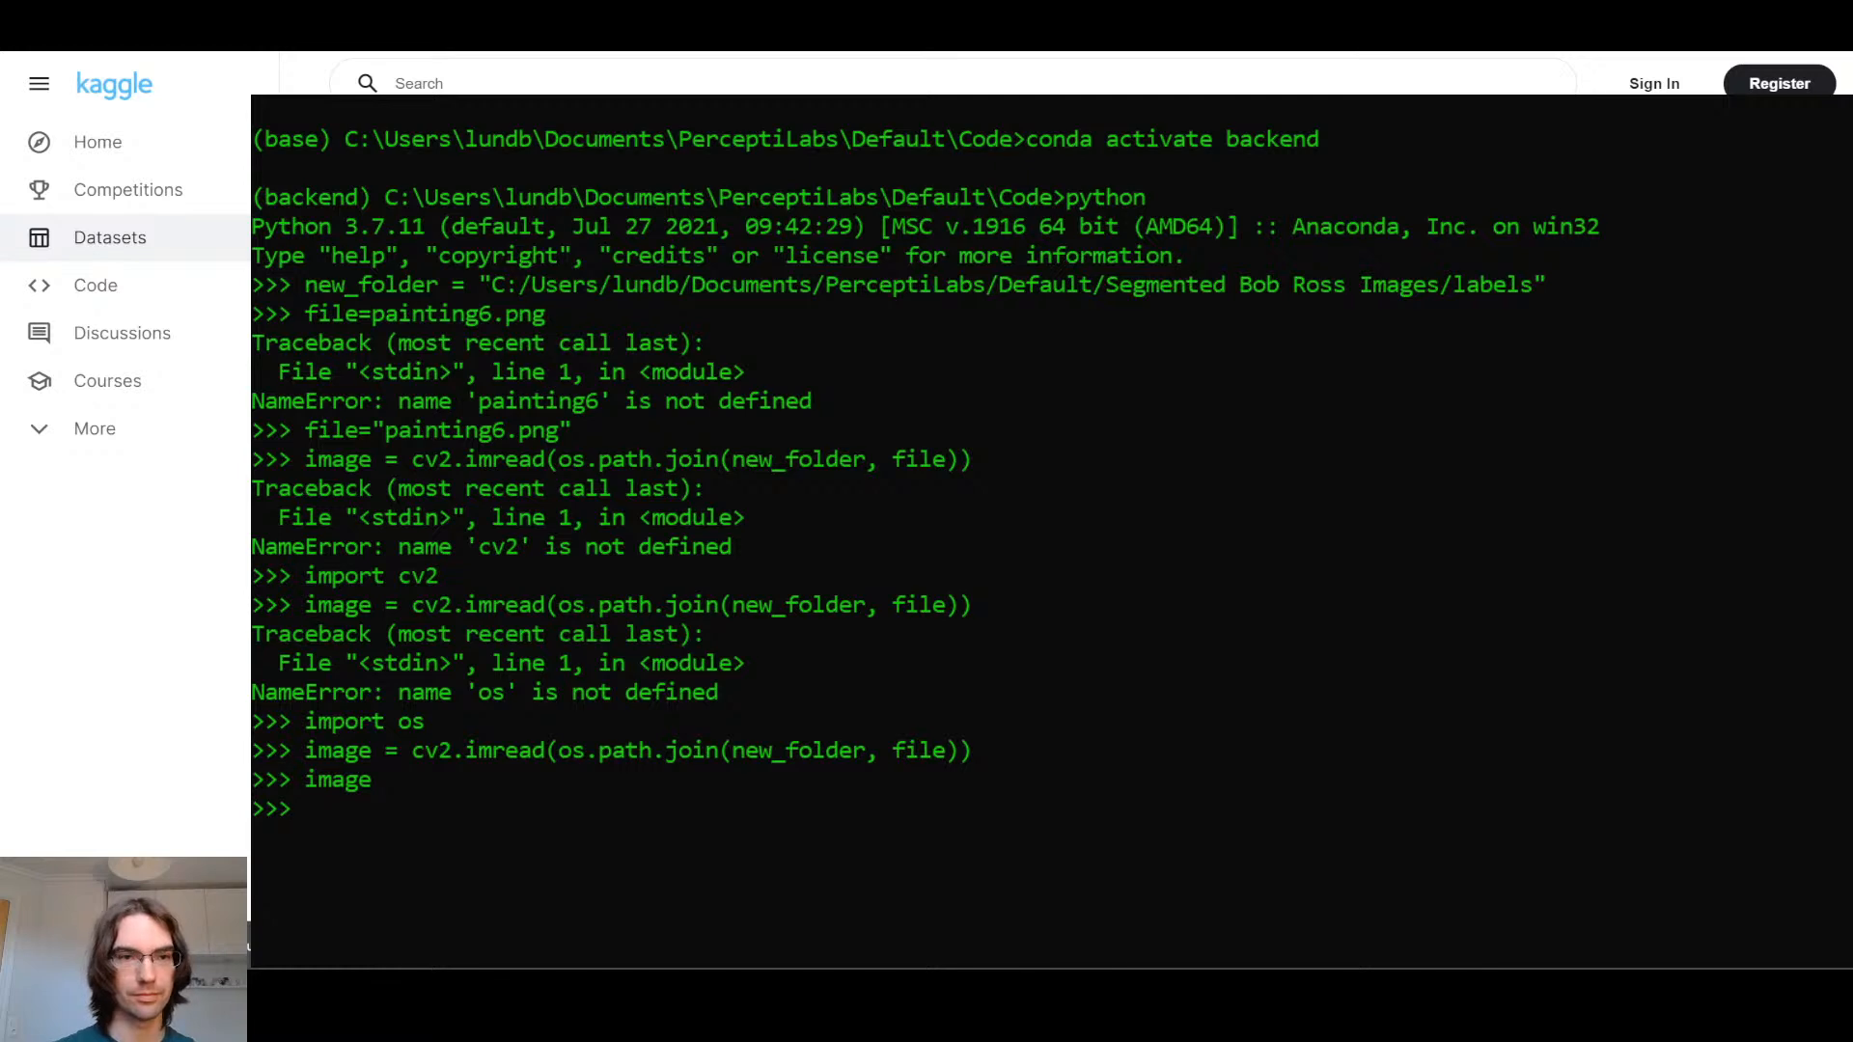
text(print)
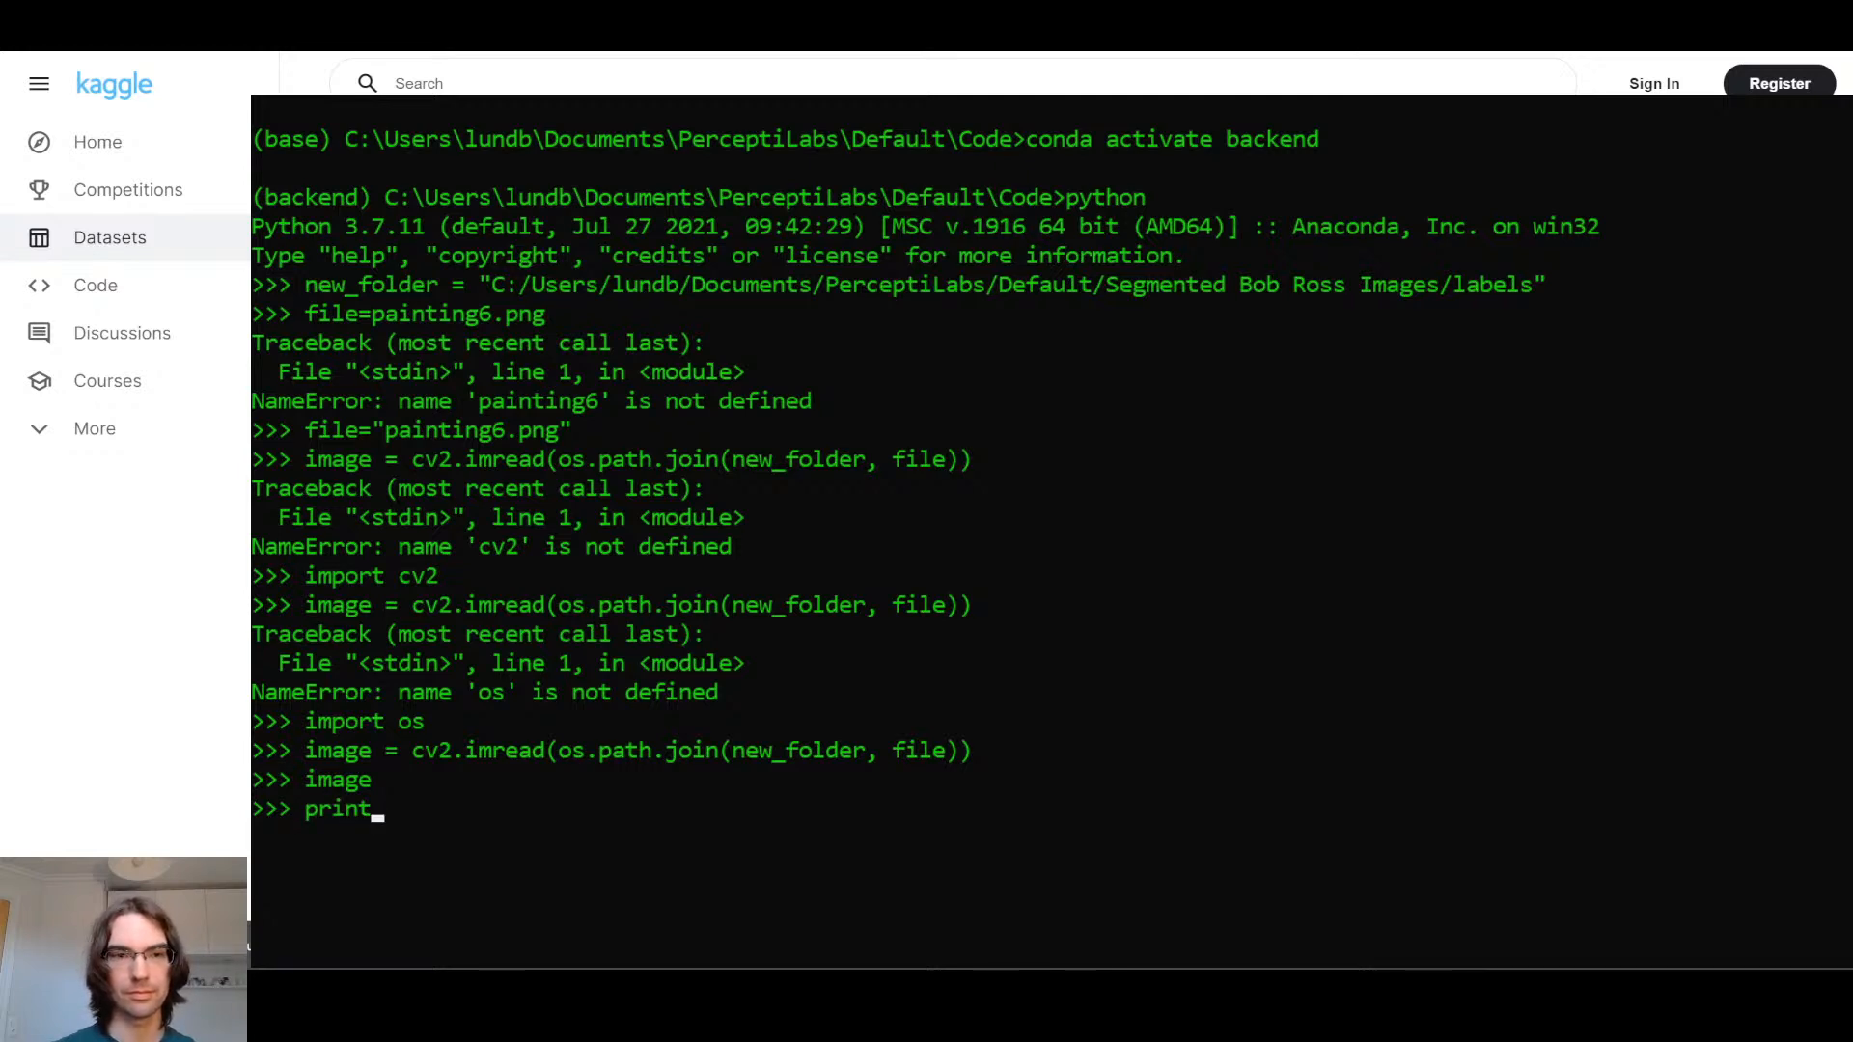
text((image))
key(Return)
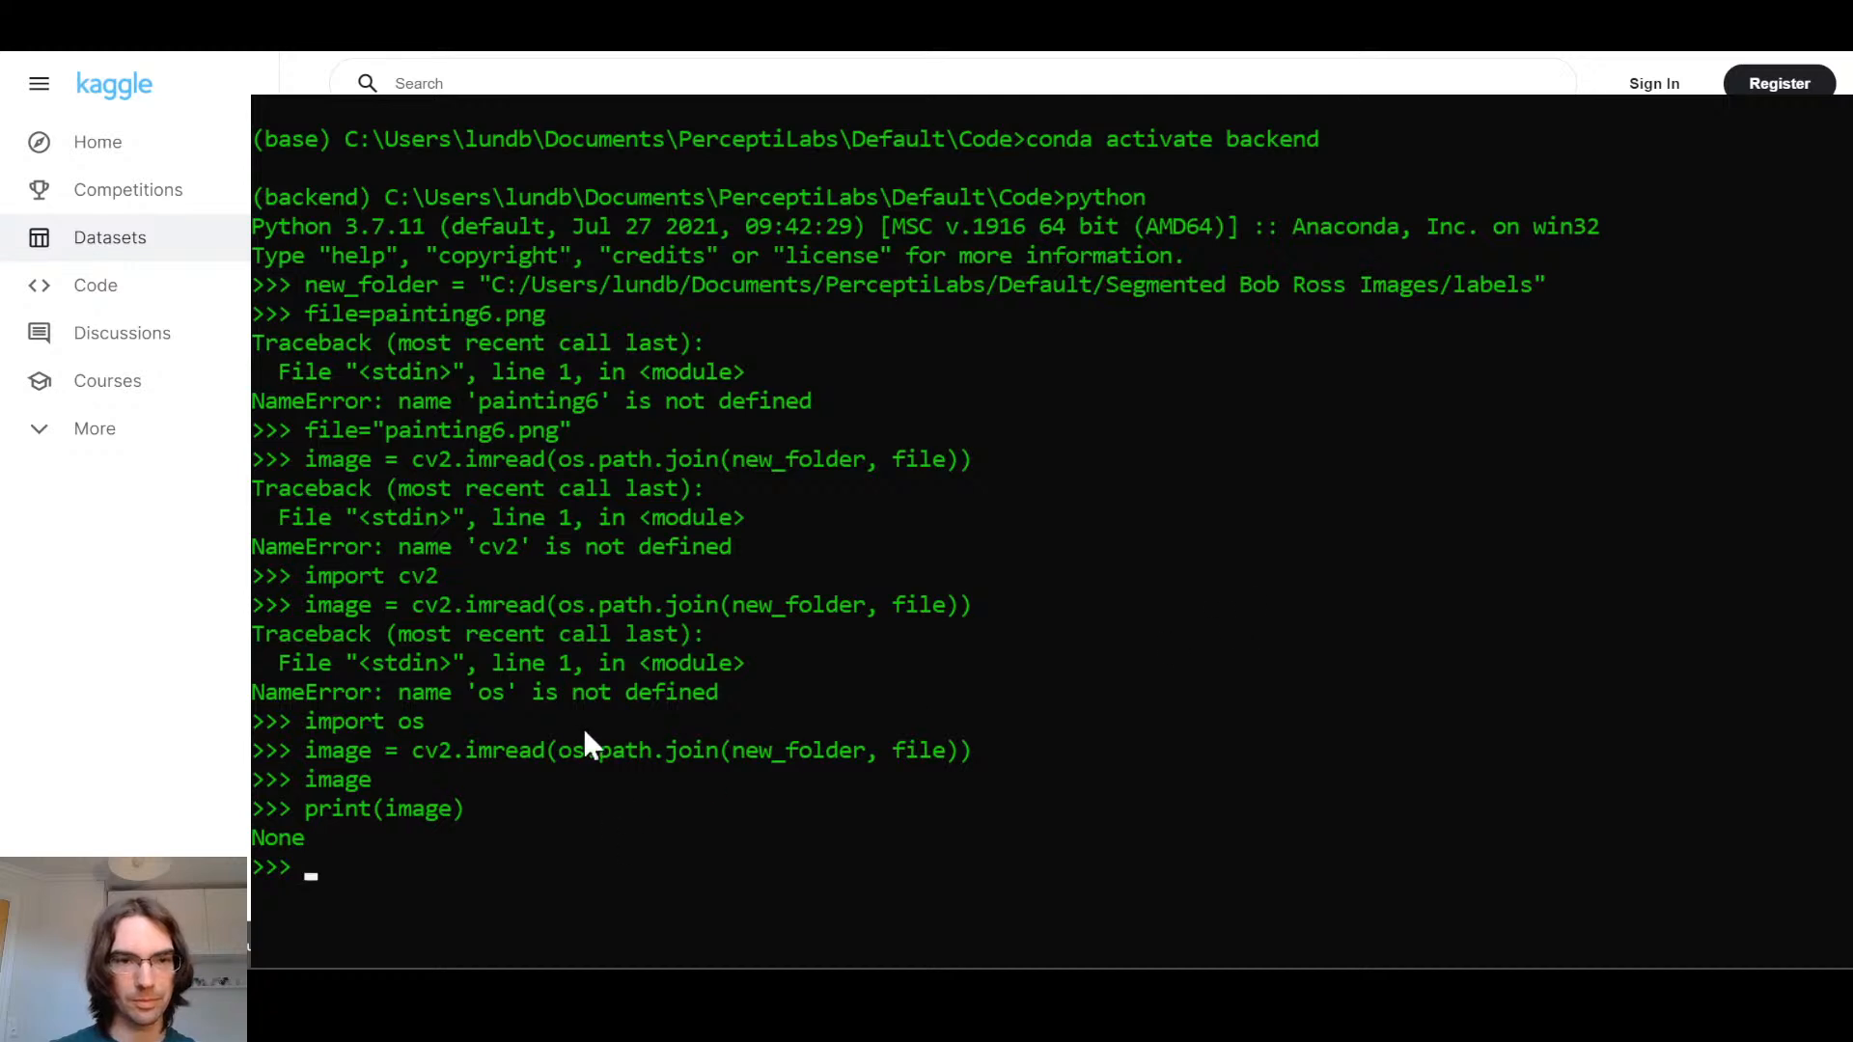
Evaluate os.path.join(new_folder, file), copied from the earlier imread statement, to check the file path
drag(568, 751, 952, 757)
right_click(993, 751)
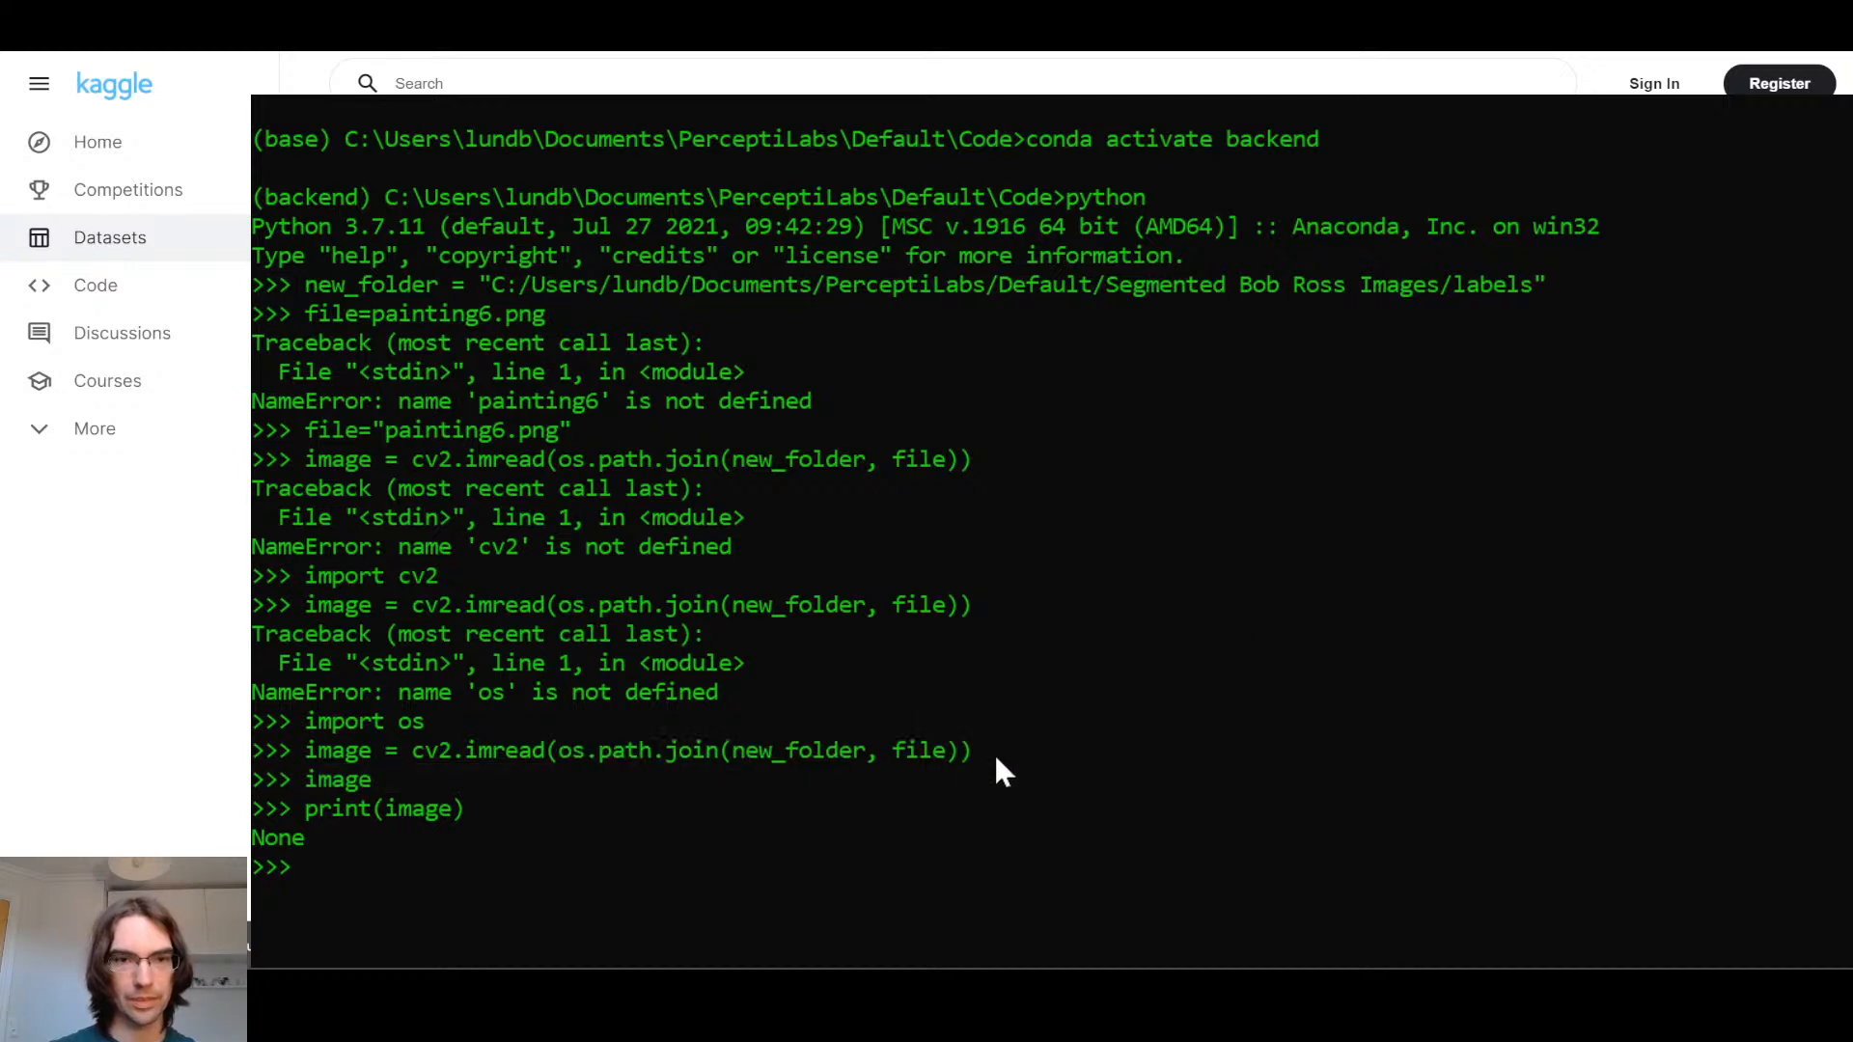
right_click(996, 750)
key(Return)
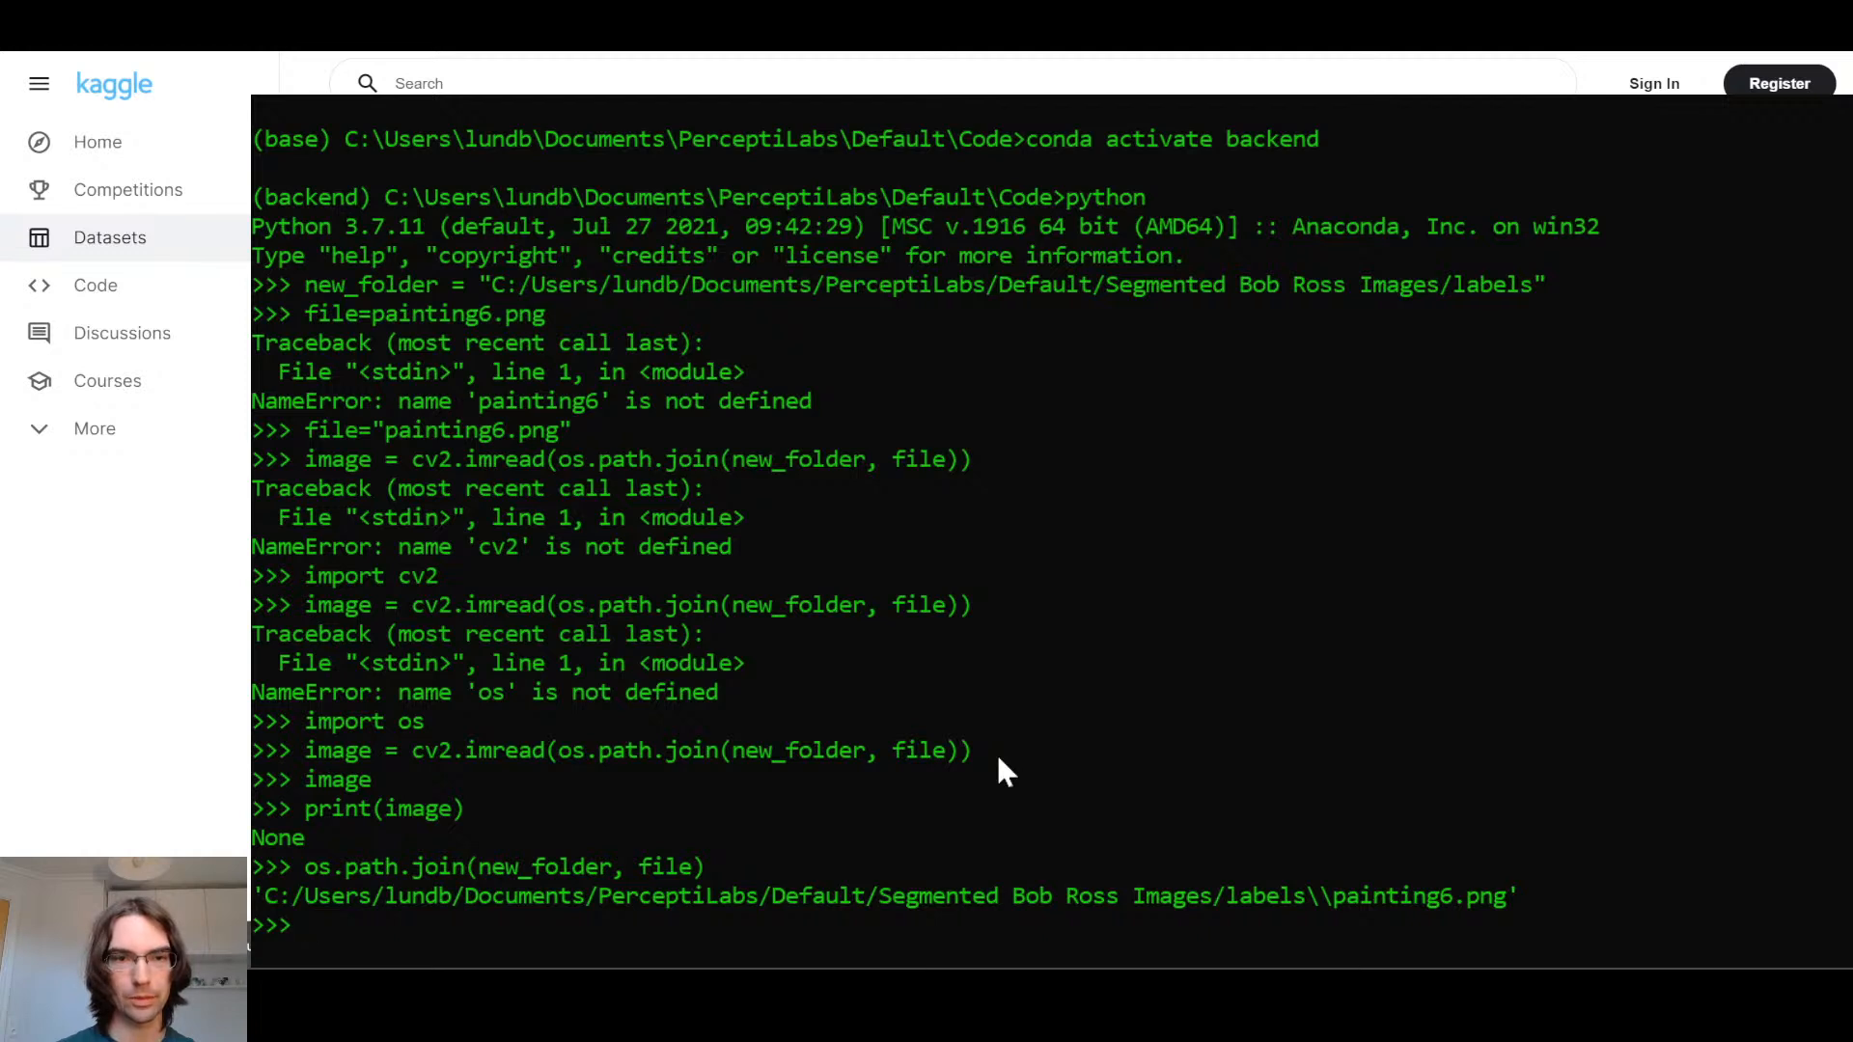
Evaluate cv2.imread(os.path.join(new_folder, file)) directly, without assigning it to a variable
drag(988, 751, 414, 762)
key(ctrl+c)
key(ctrl+v)
key(Return)
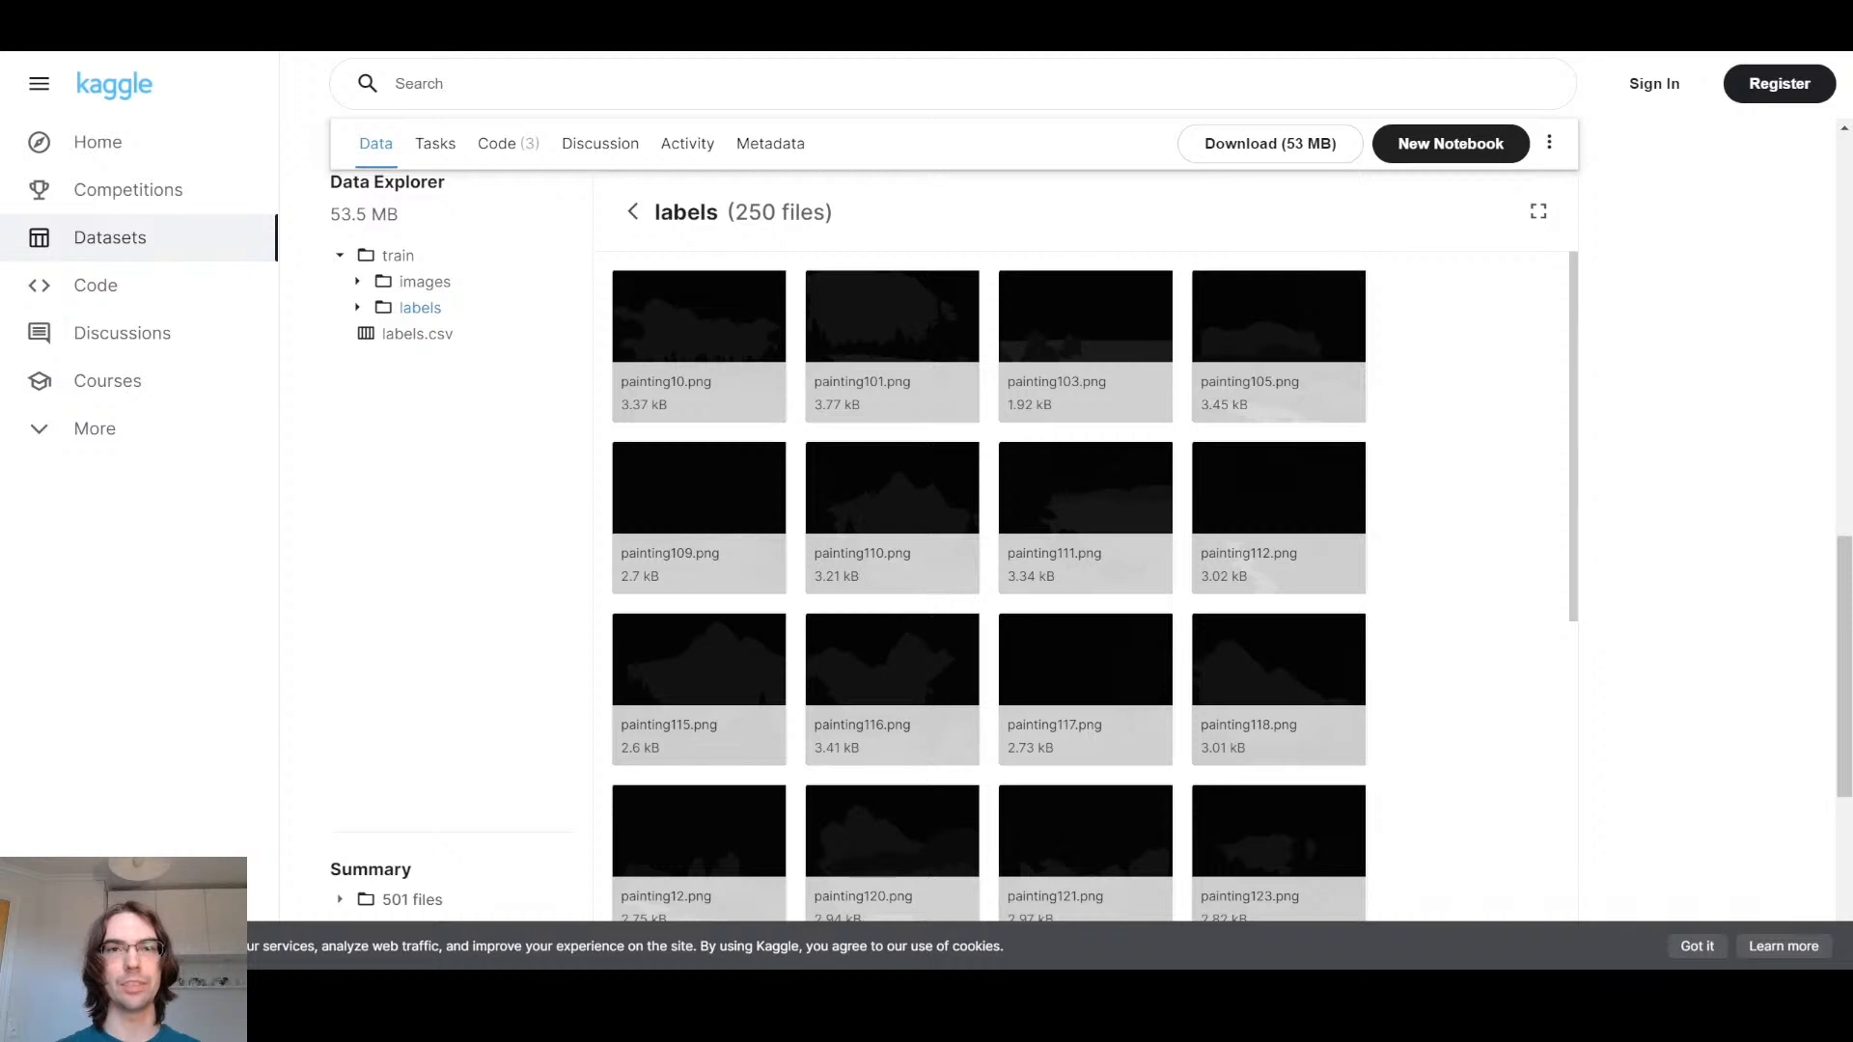
Switch to PerceptiLabs and create a model from data.csv in the Segmented Bob Ross Images folder
key(ctrl+Tab)
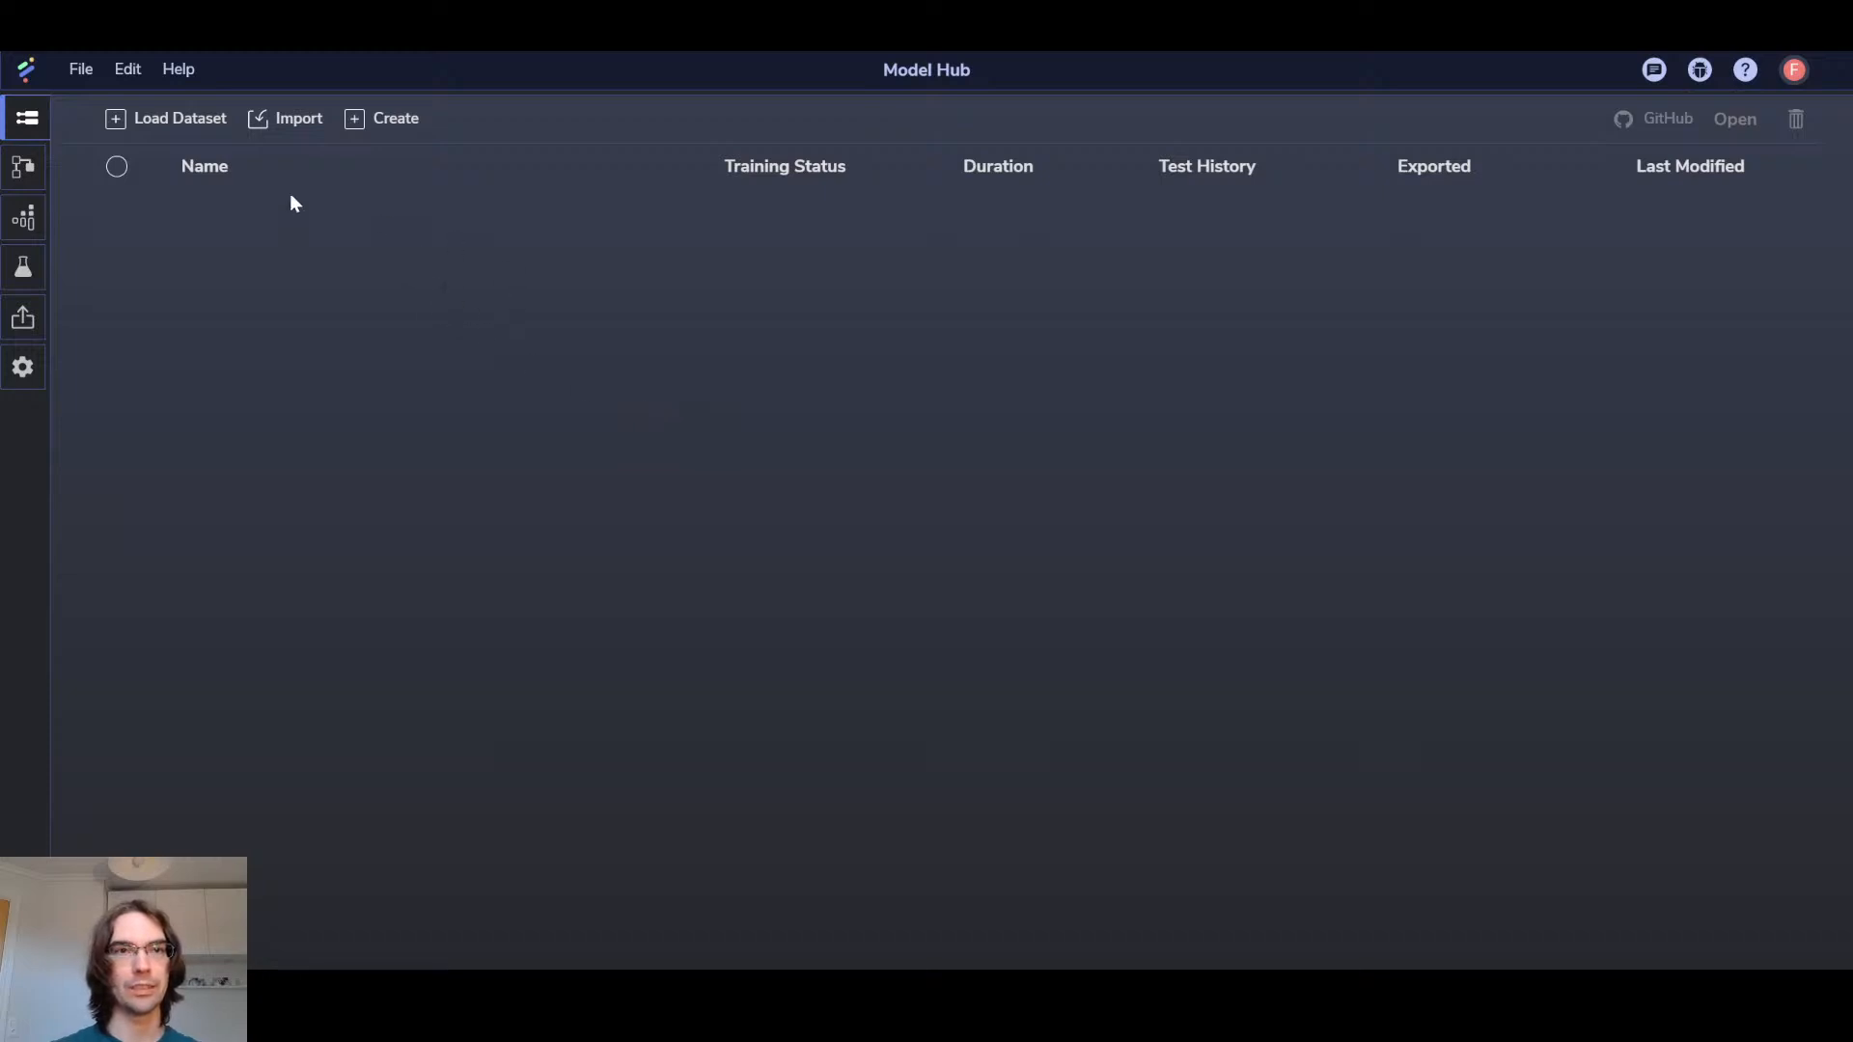
click(407, 133)
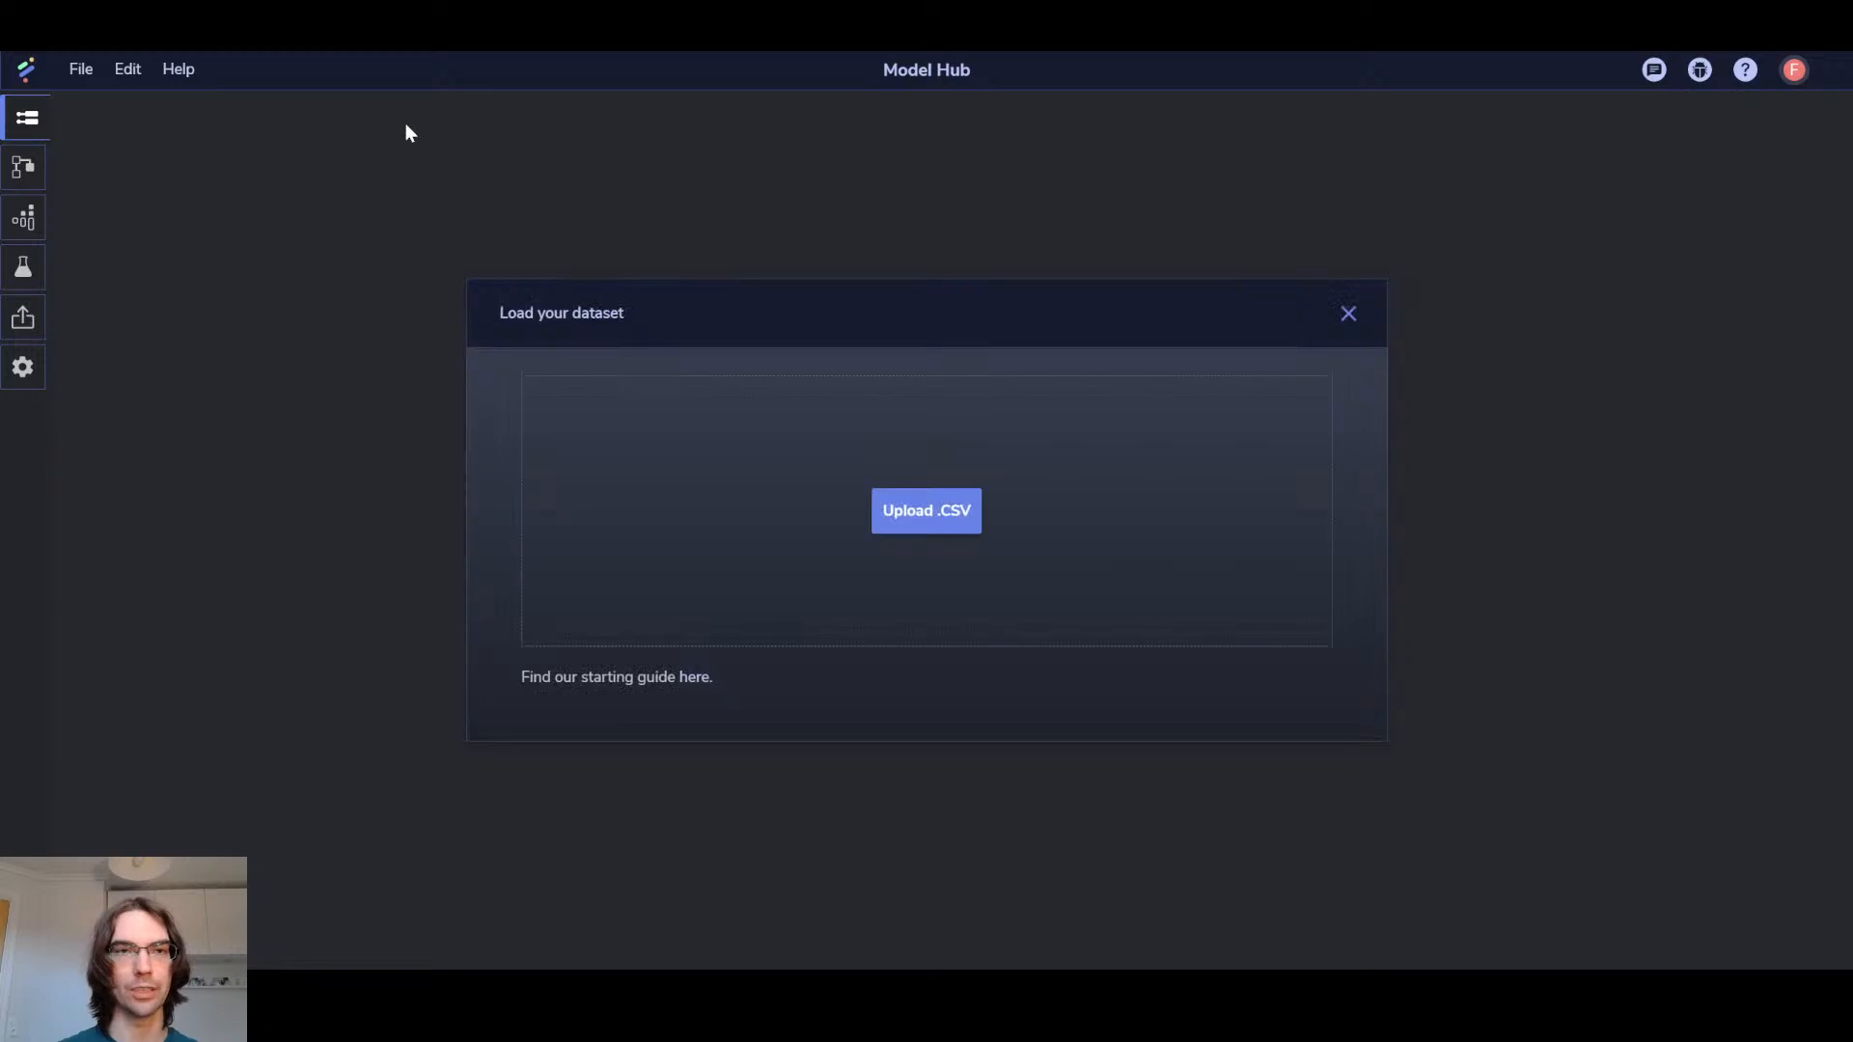
click(932, 514)
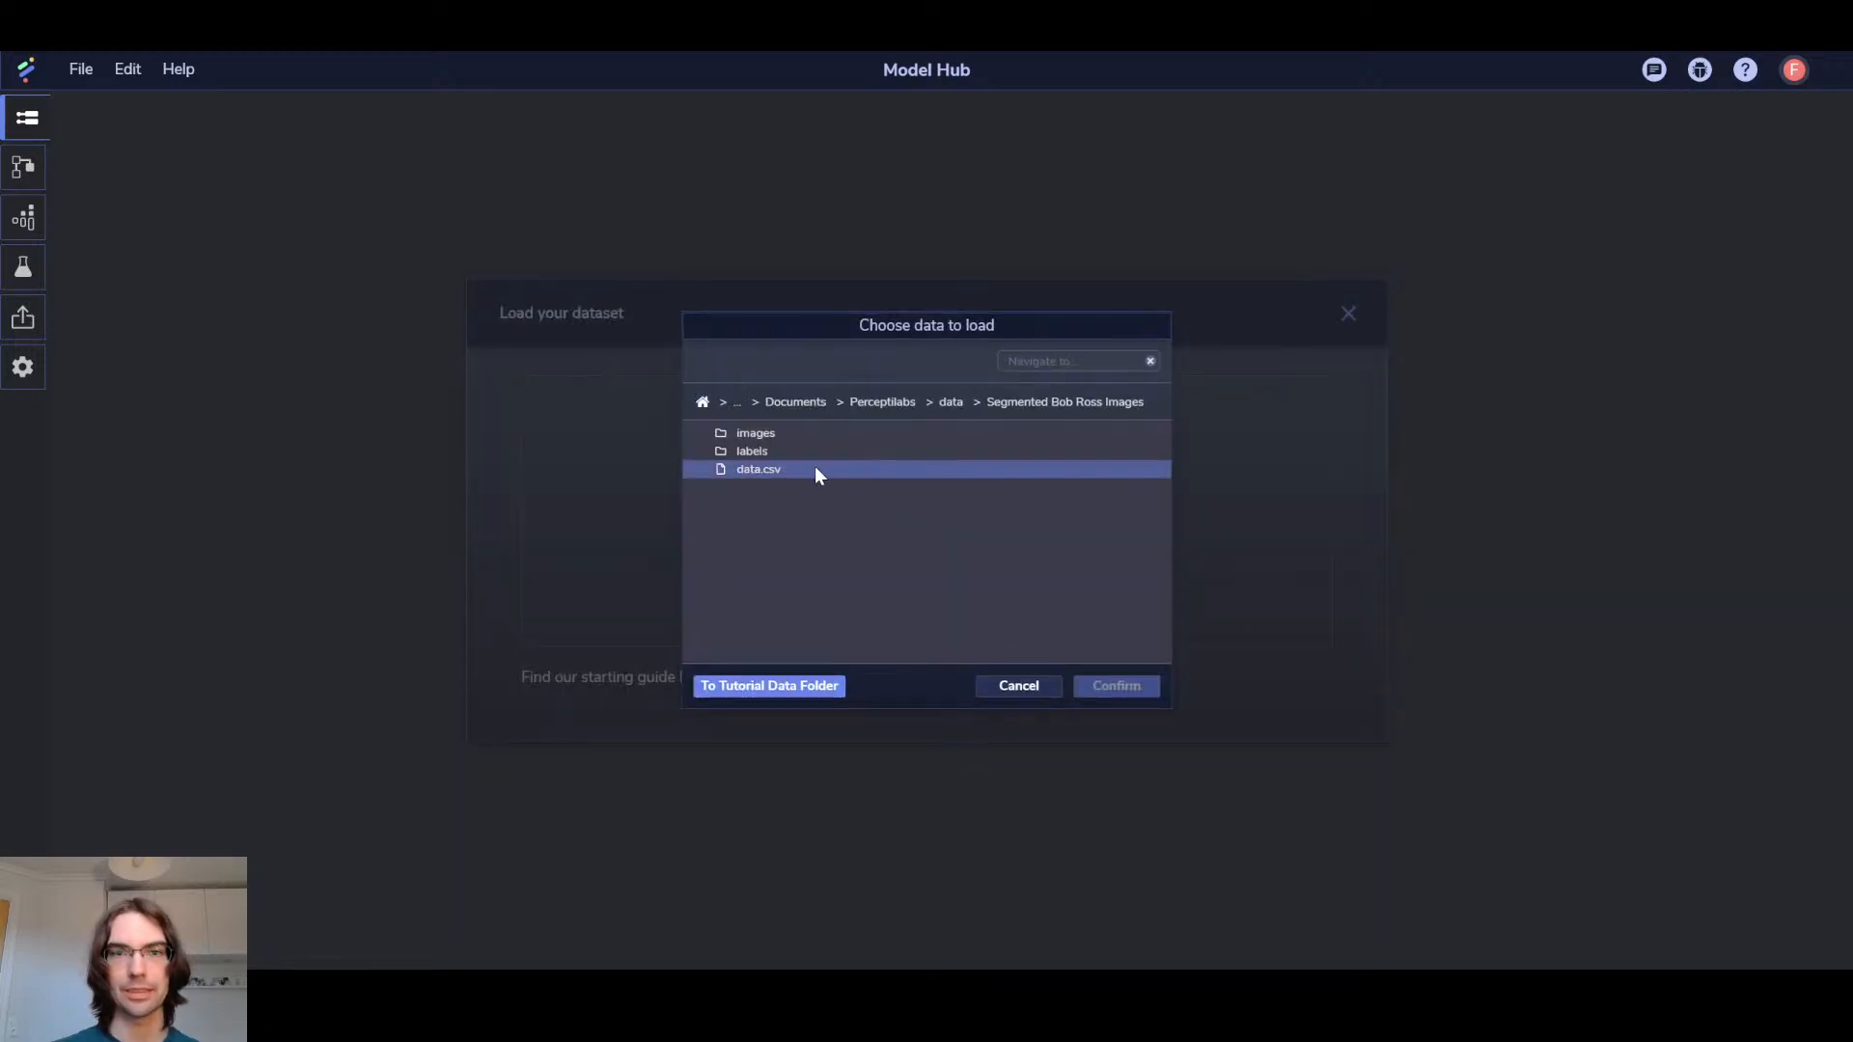
click(814, 468)
click(1121, 688)
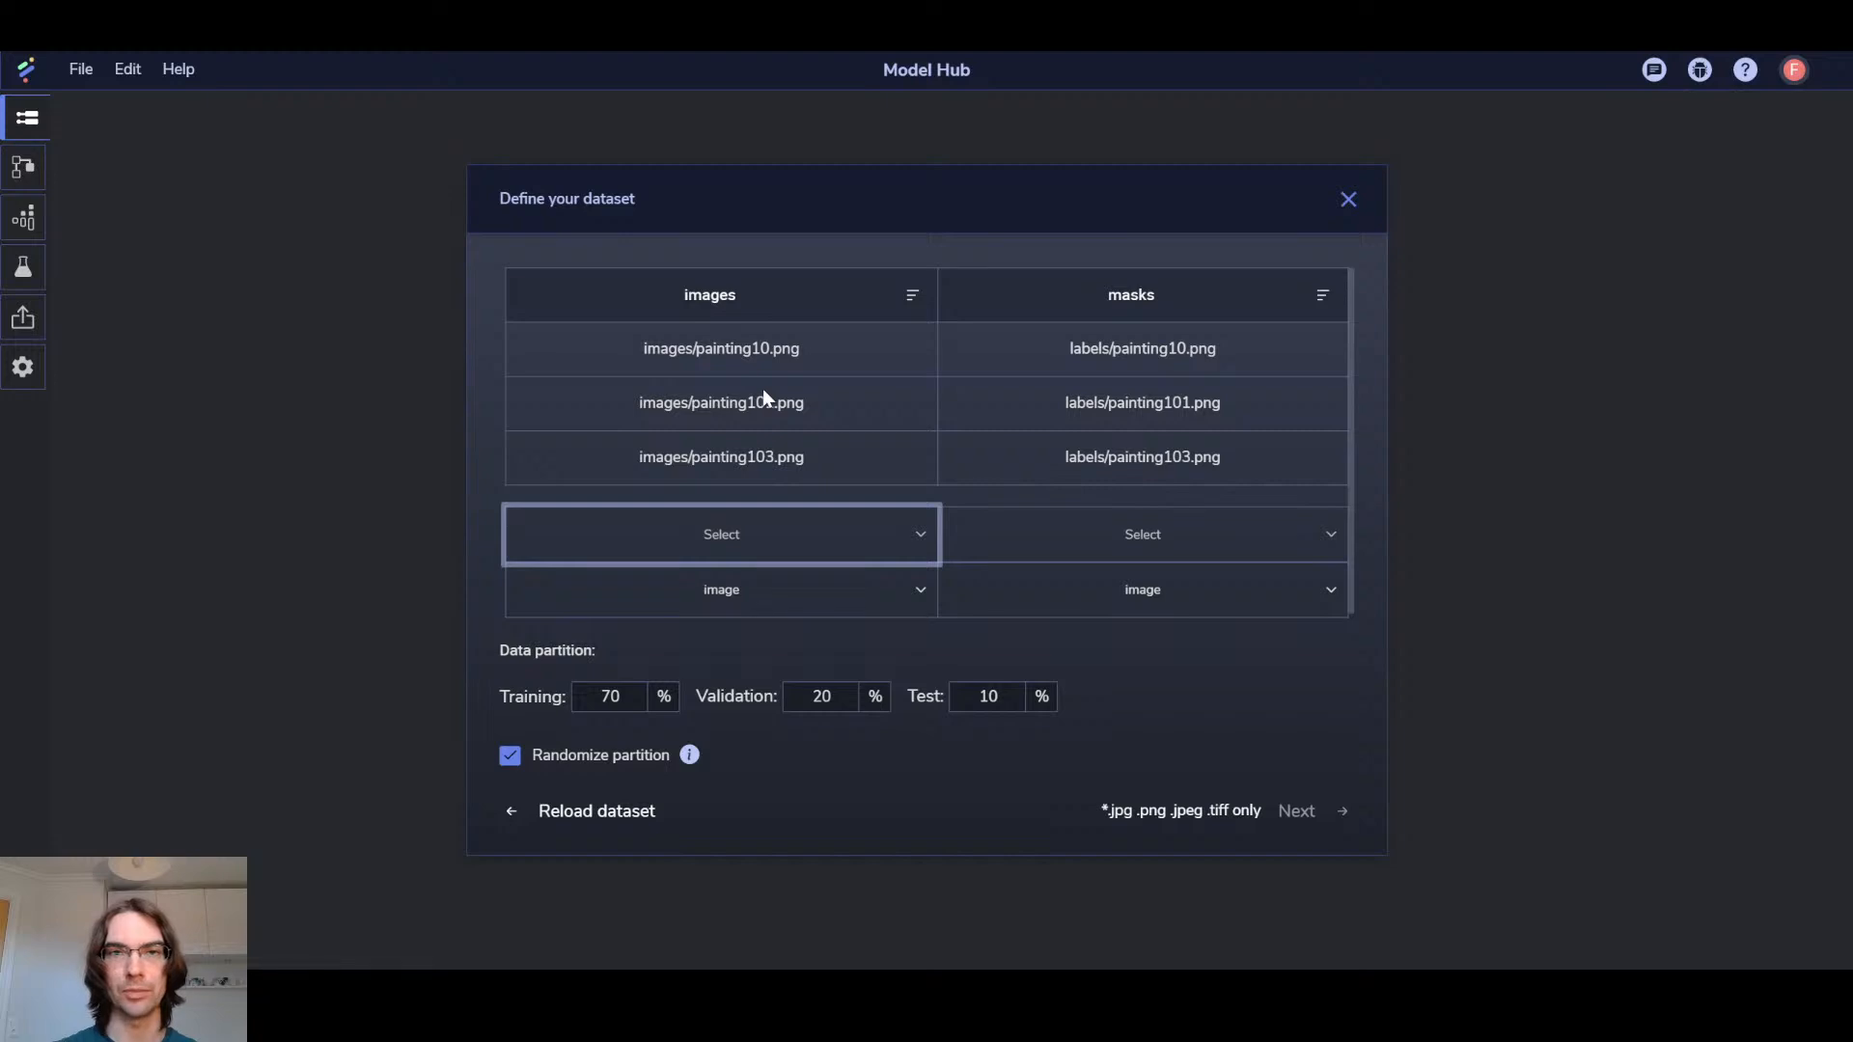
Define the images column as Input and the masks column as Target with the data type mask
click(714, 534)
click(716, 581)
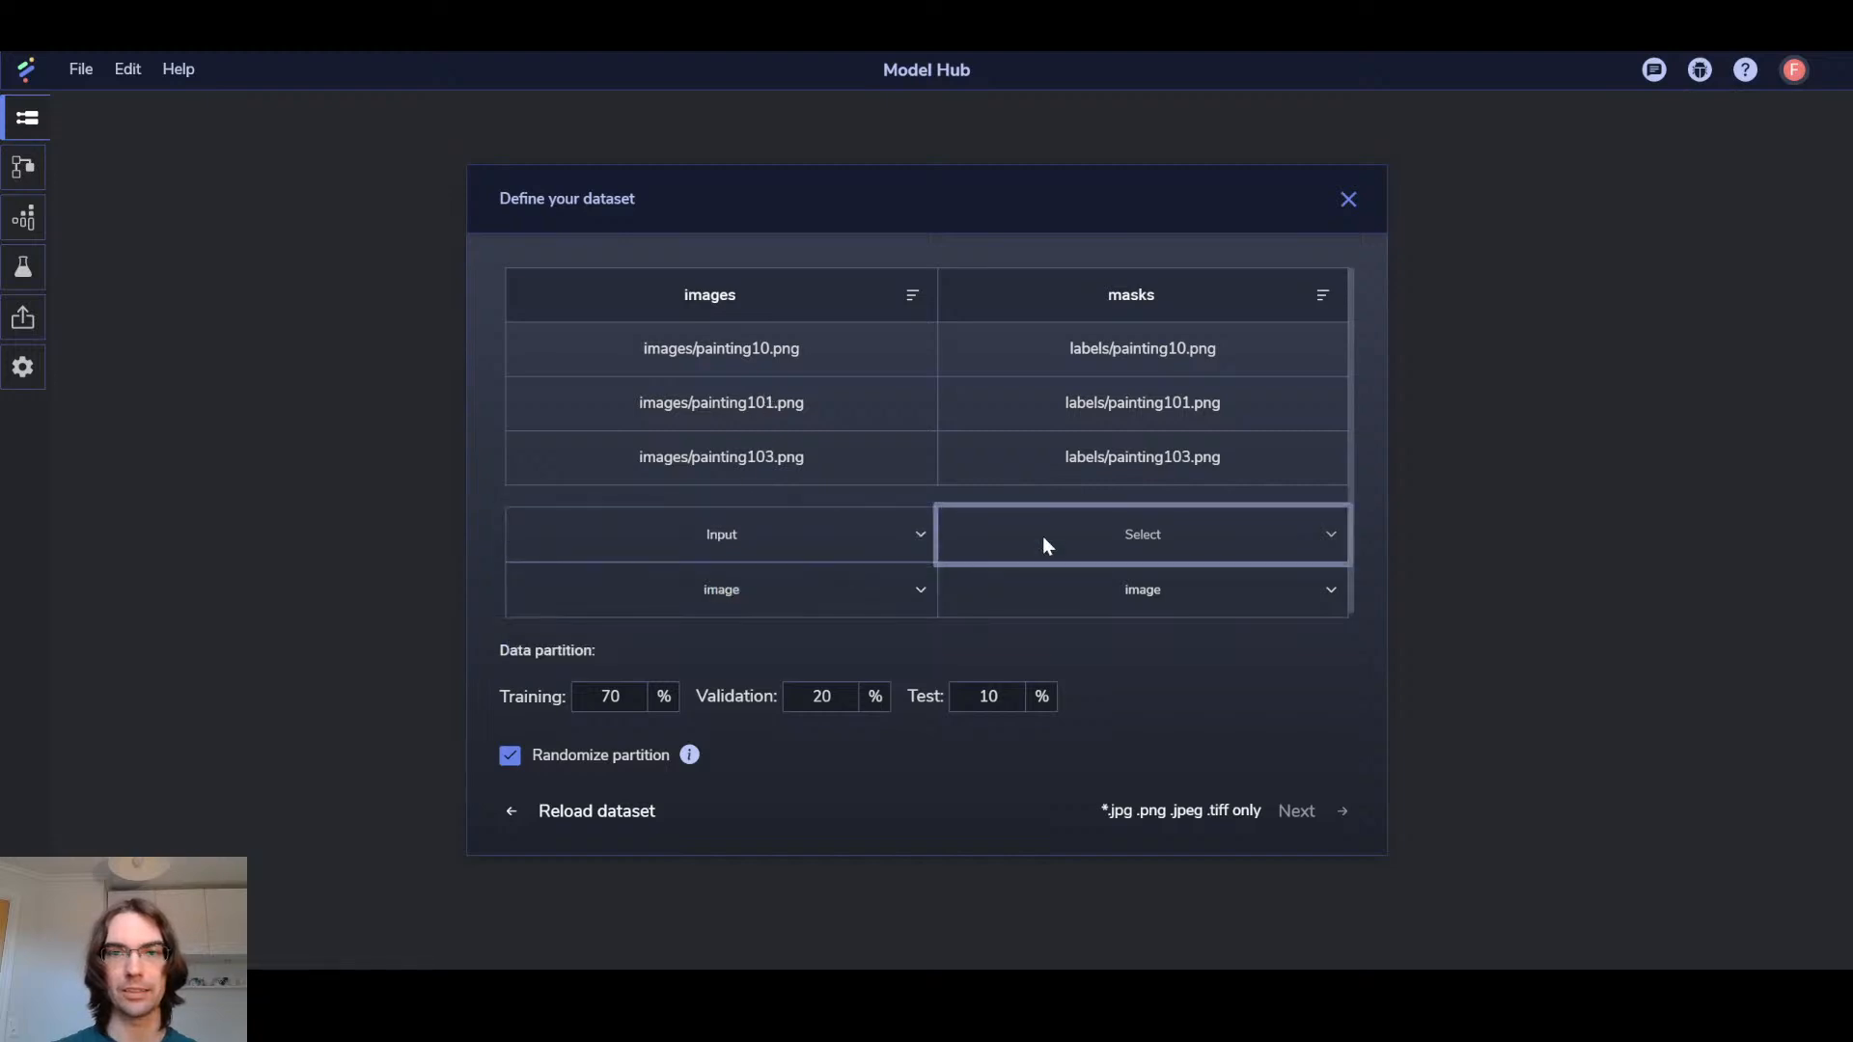
click(1042, 536)
click(1095, 617)
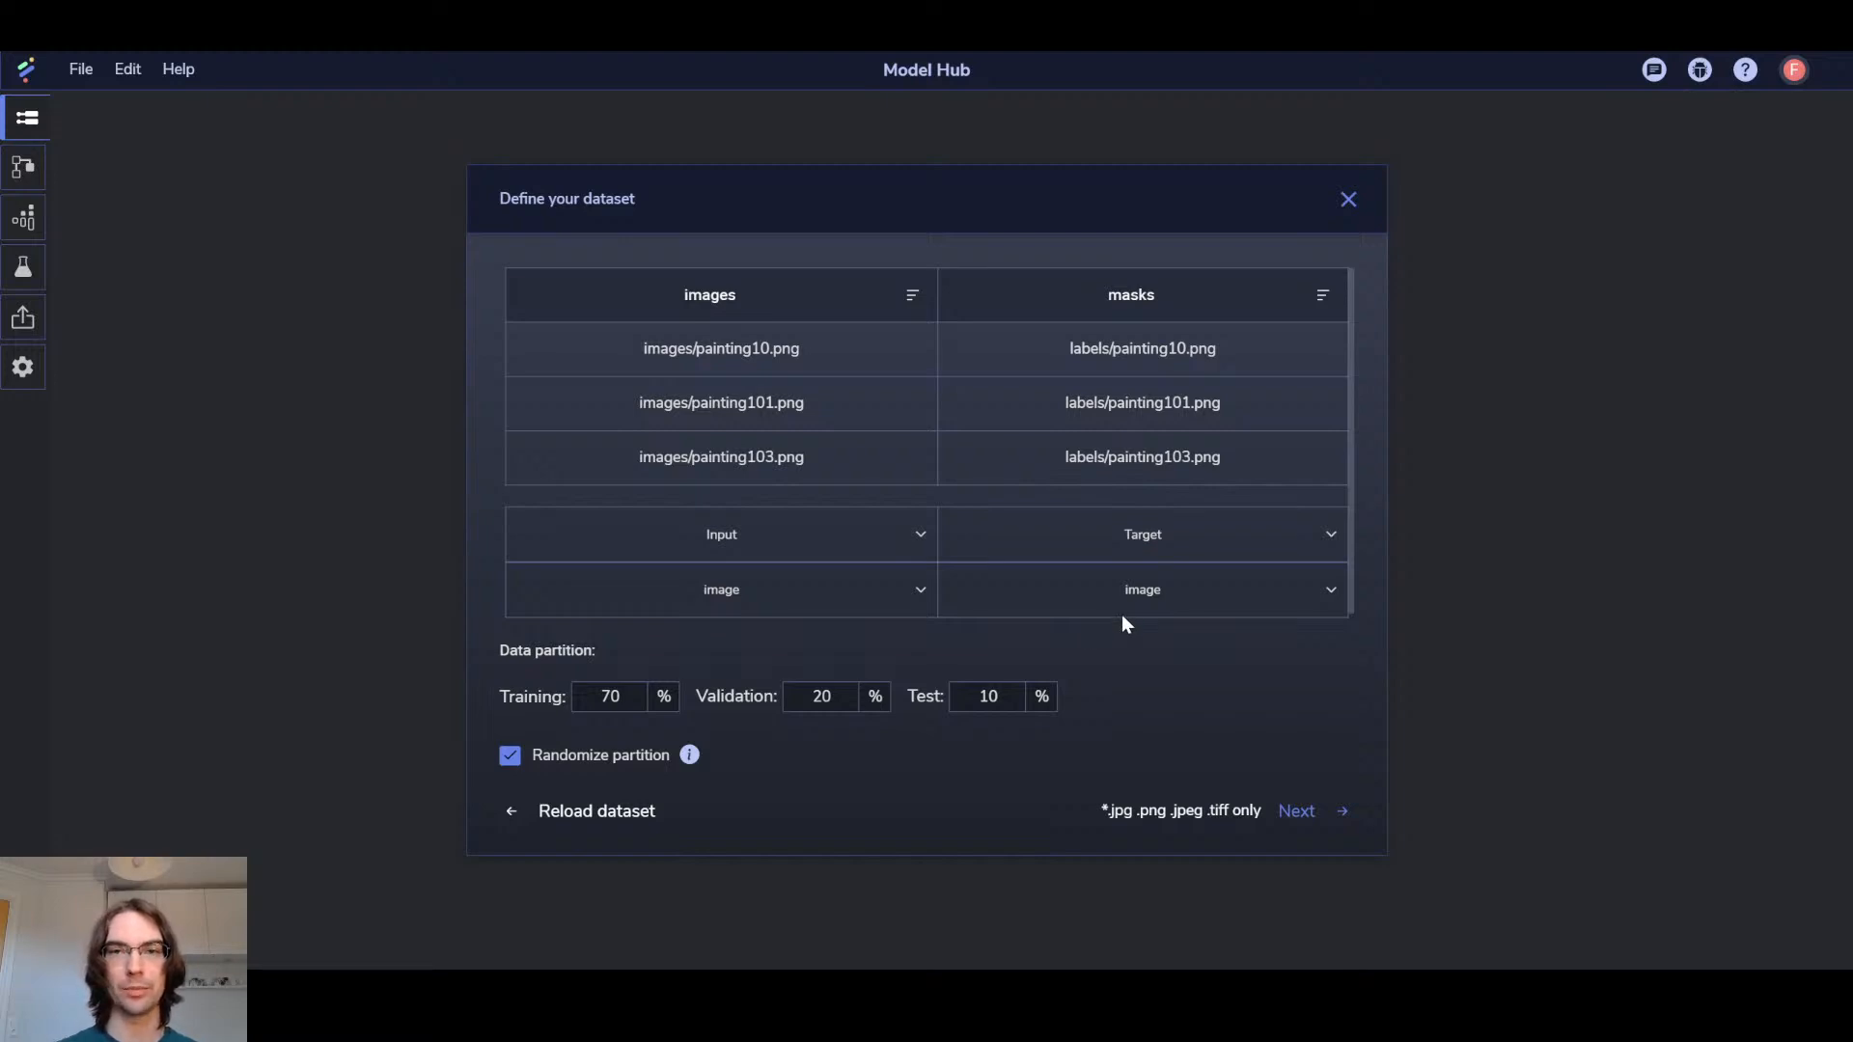
click(1122, 614)
click(1214, 700)
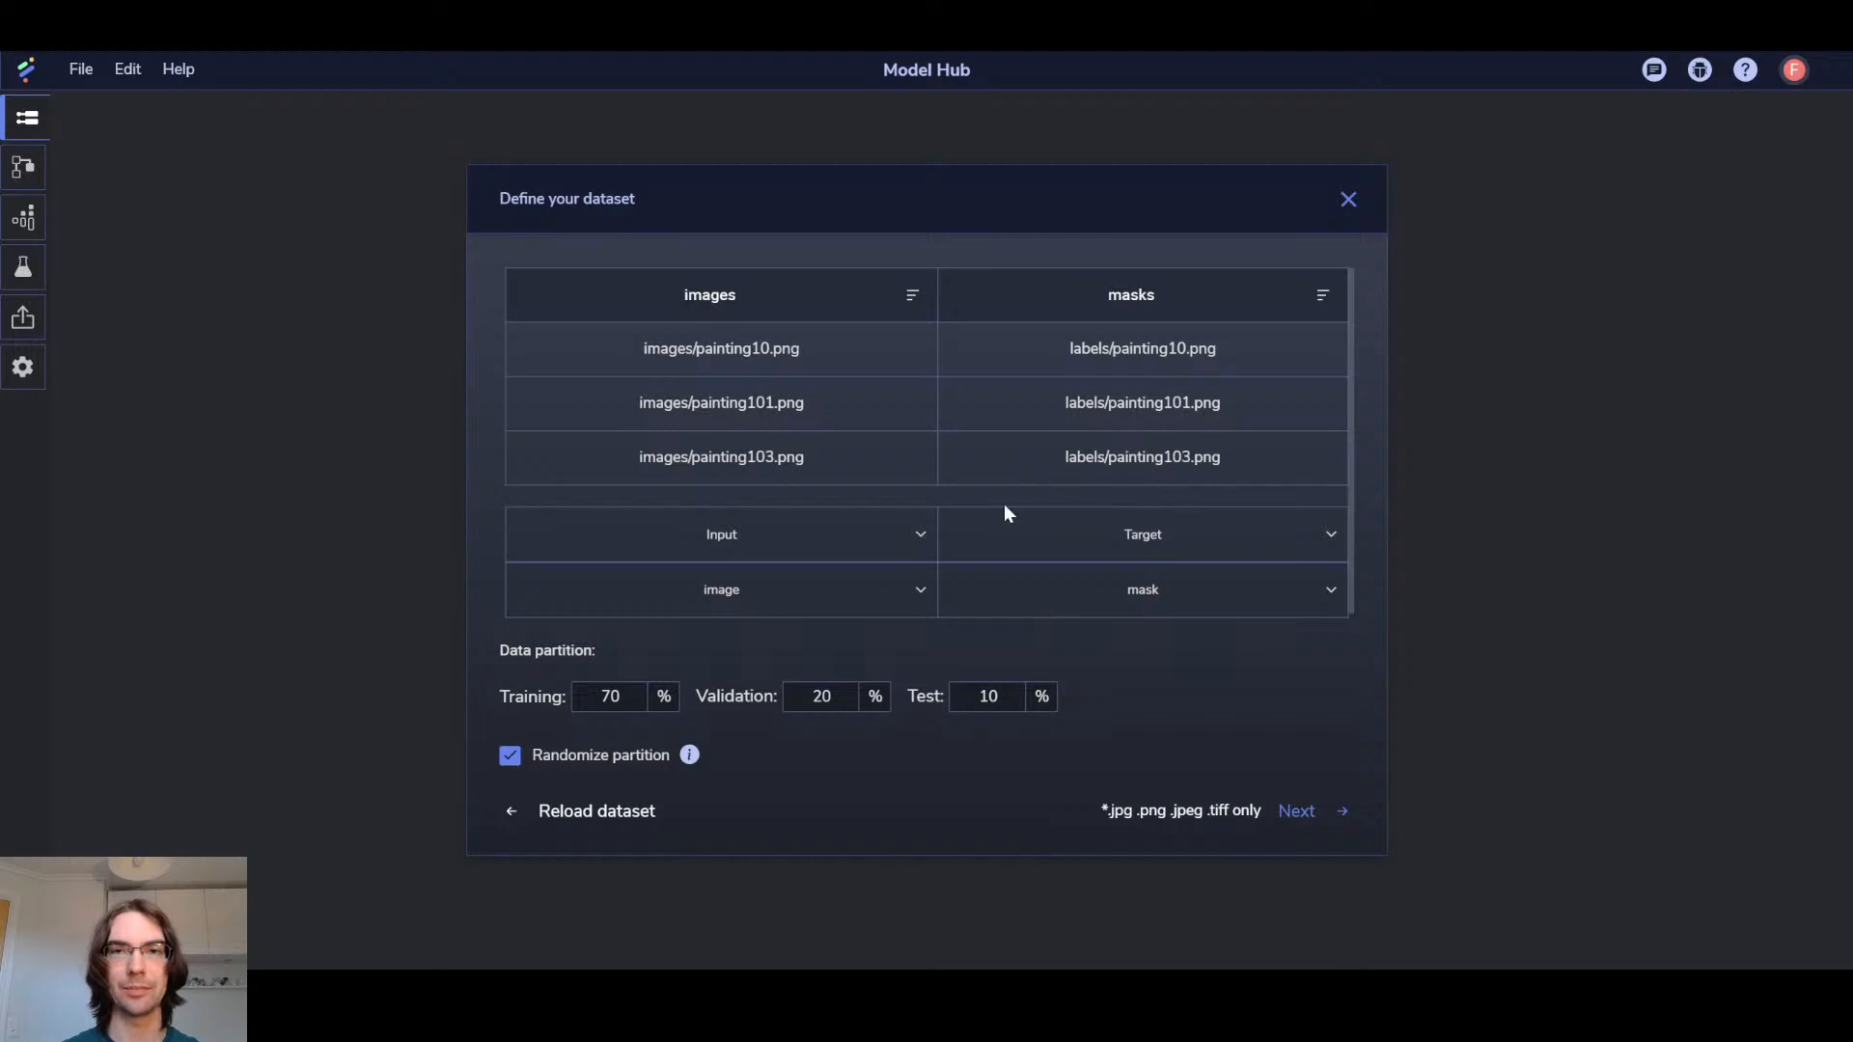
Set the images column's pre-processing to a custom resize of 224 by 224 and save it
click(913, 296)
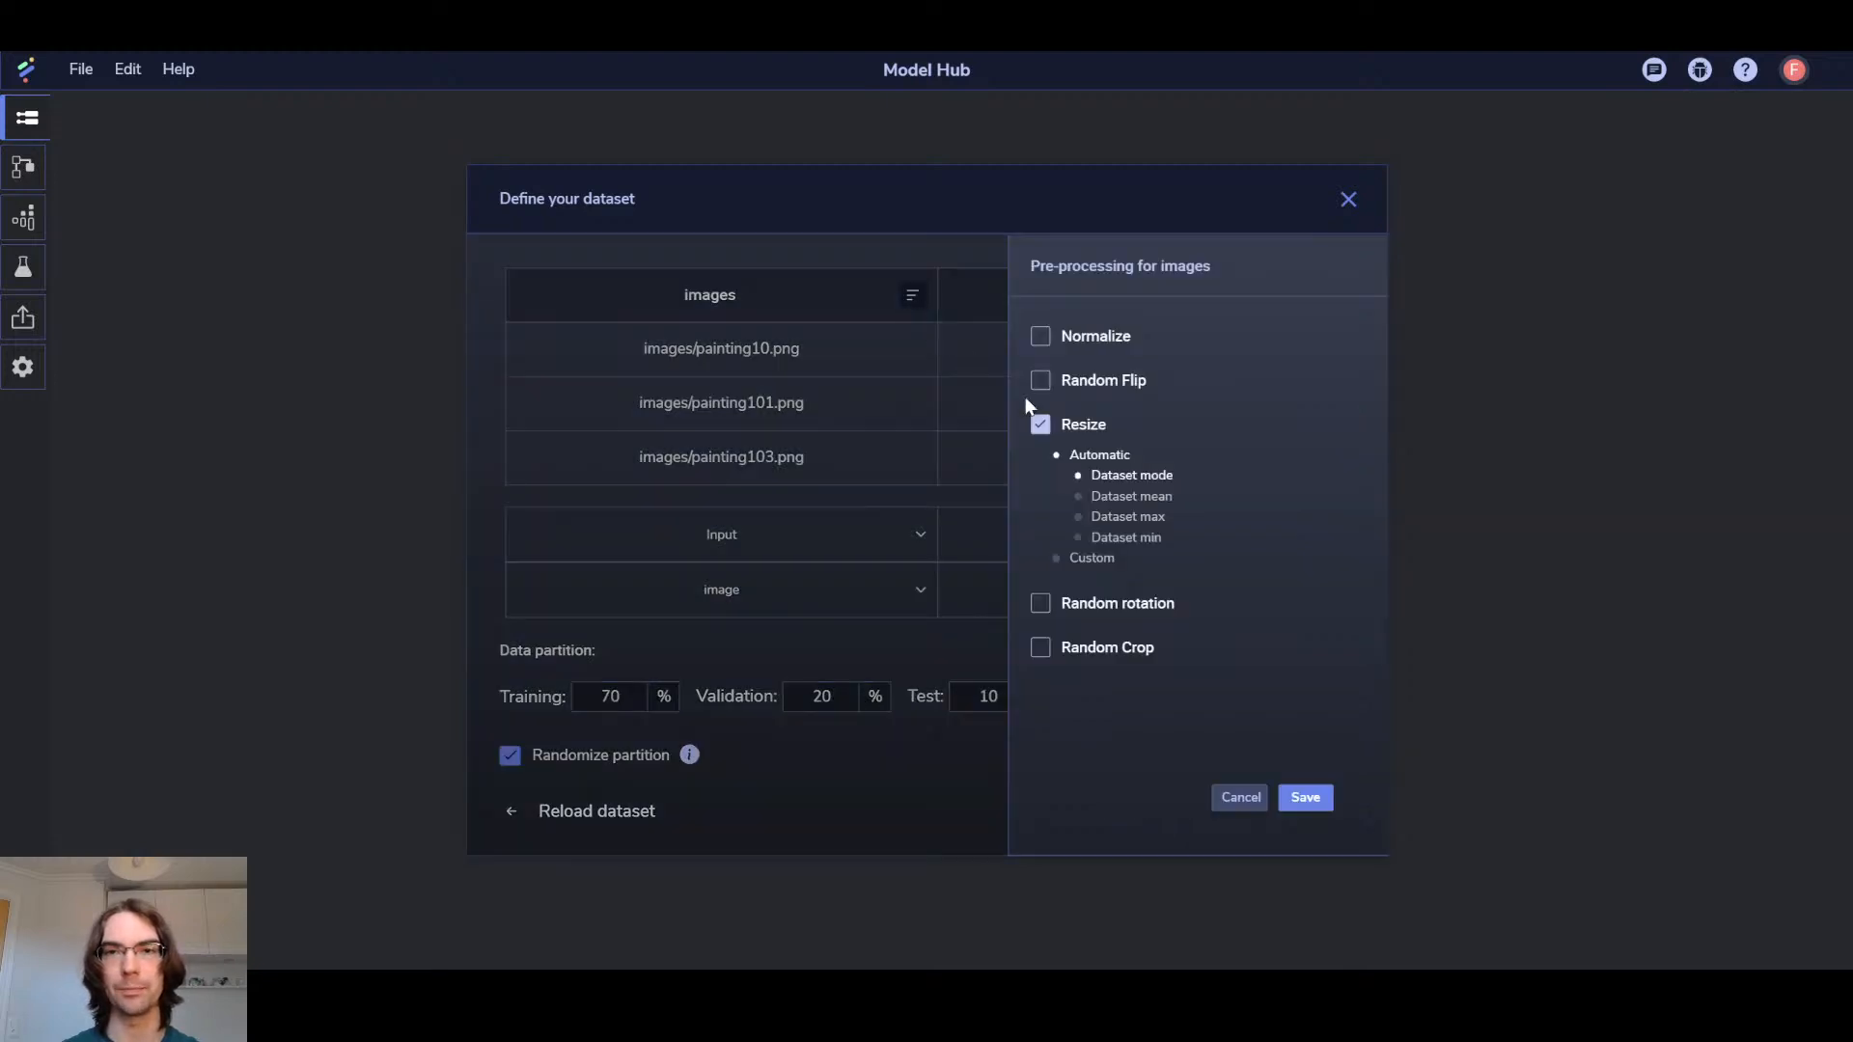
click(1088, 560)
click(1110, 520)
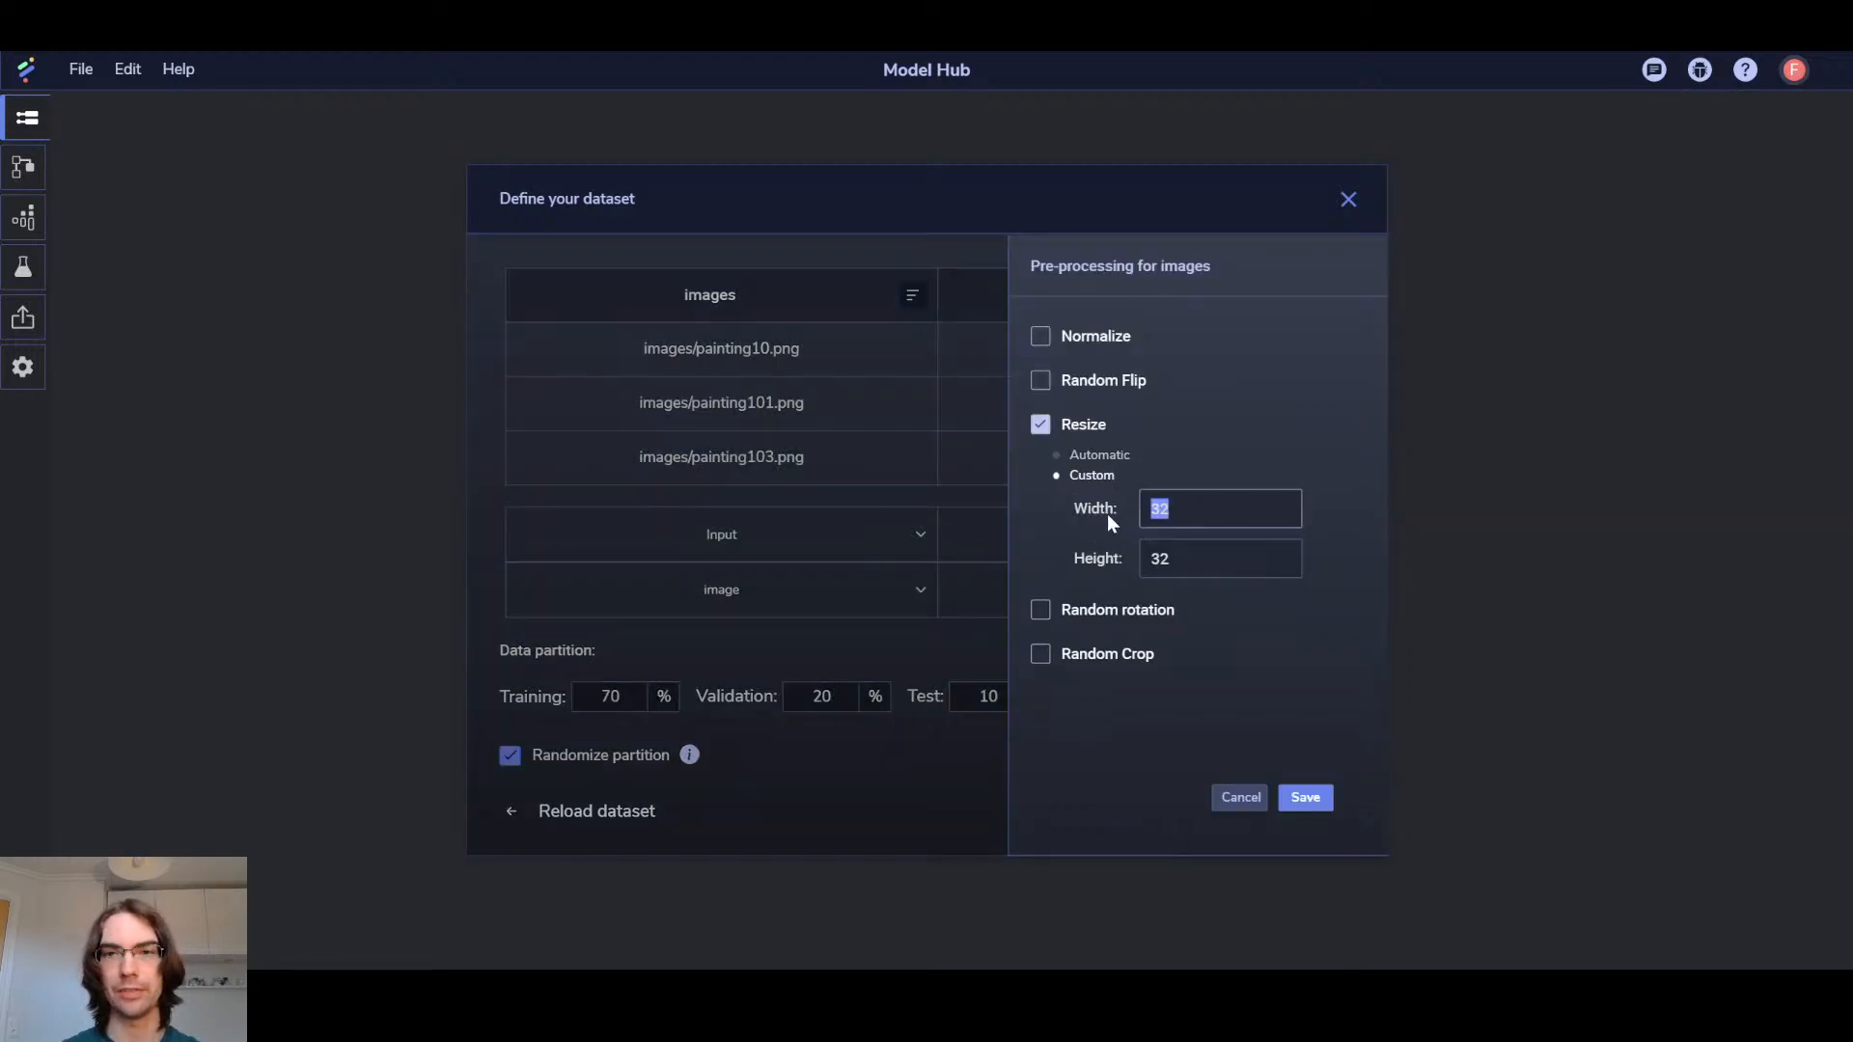
click(1203, 556)
text(224)
click(1313, 799)
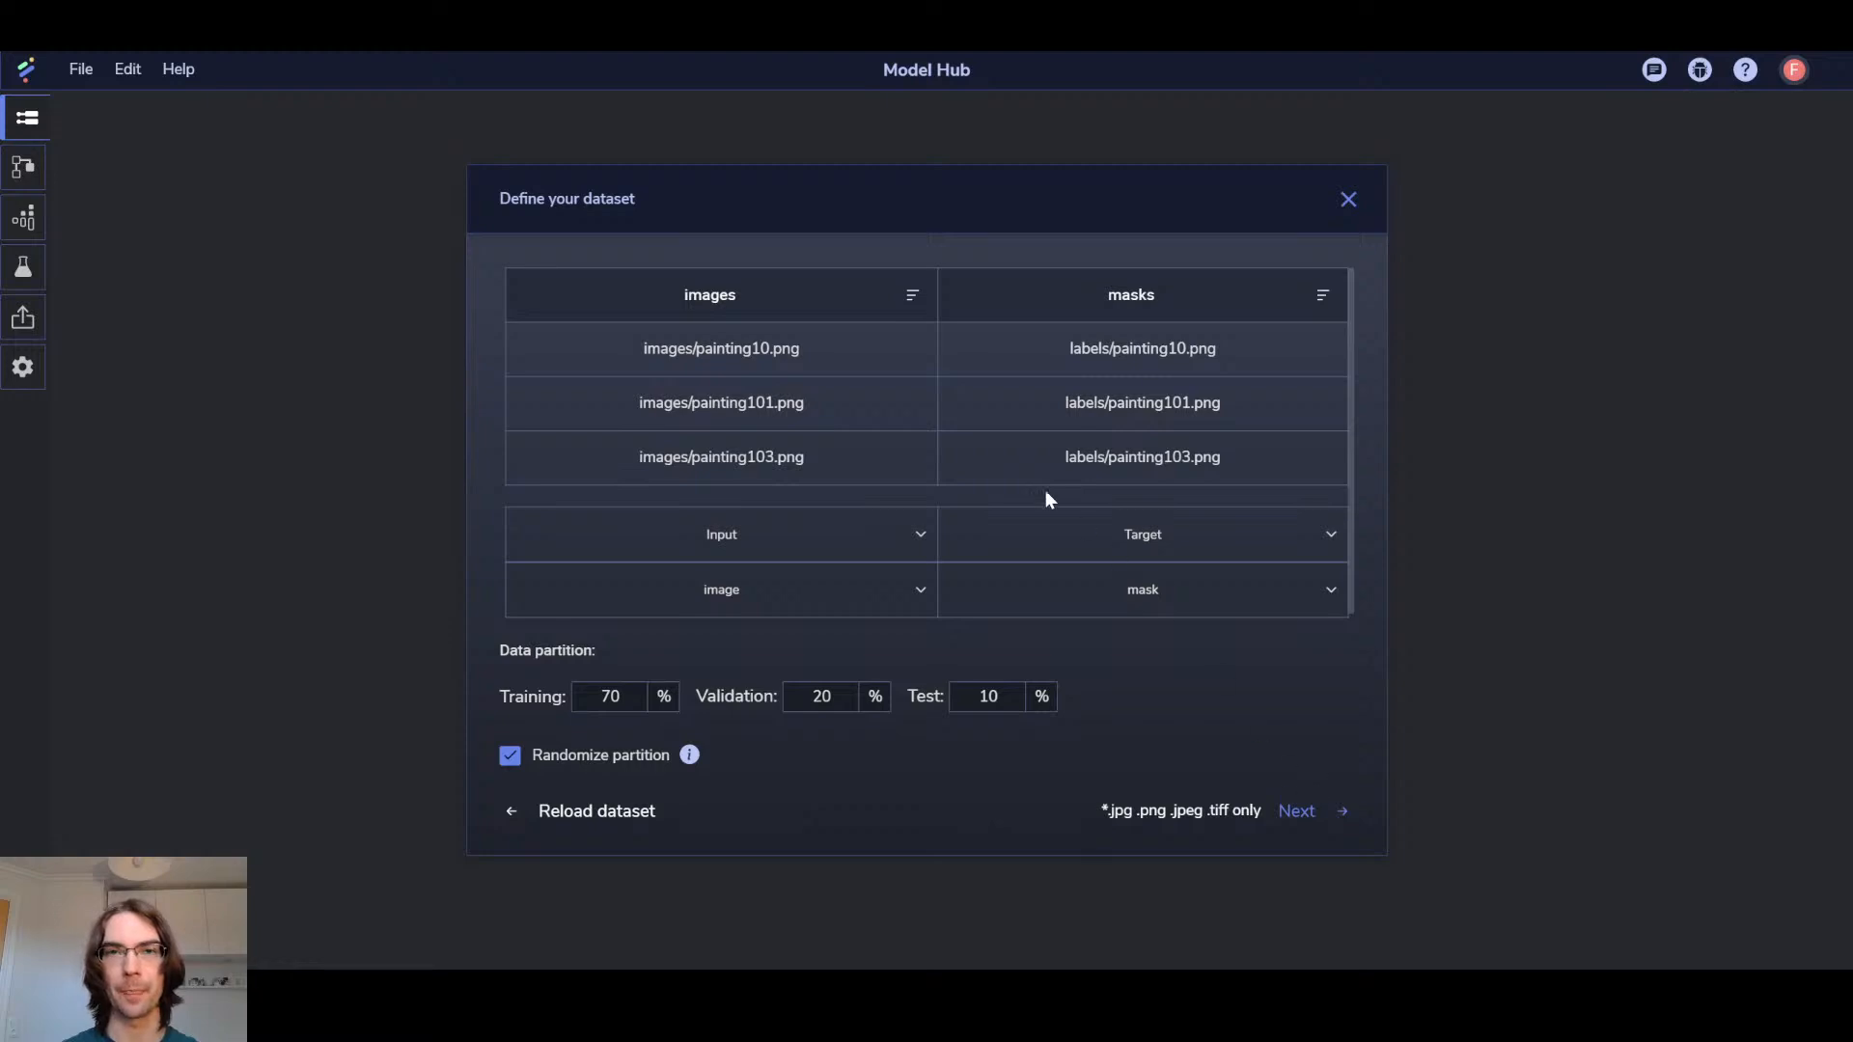
Enable Normalize with Standardization in the images column's pre-processing and save it
click(913, 305)
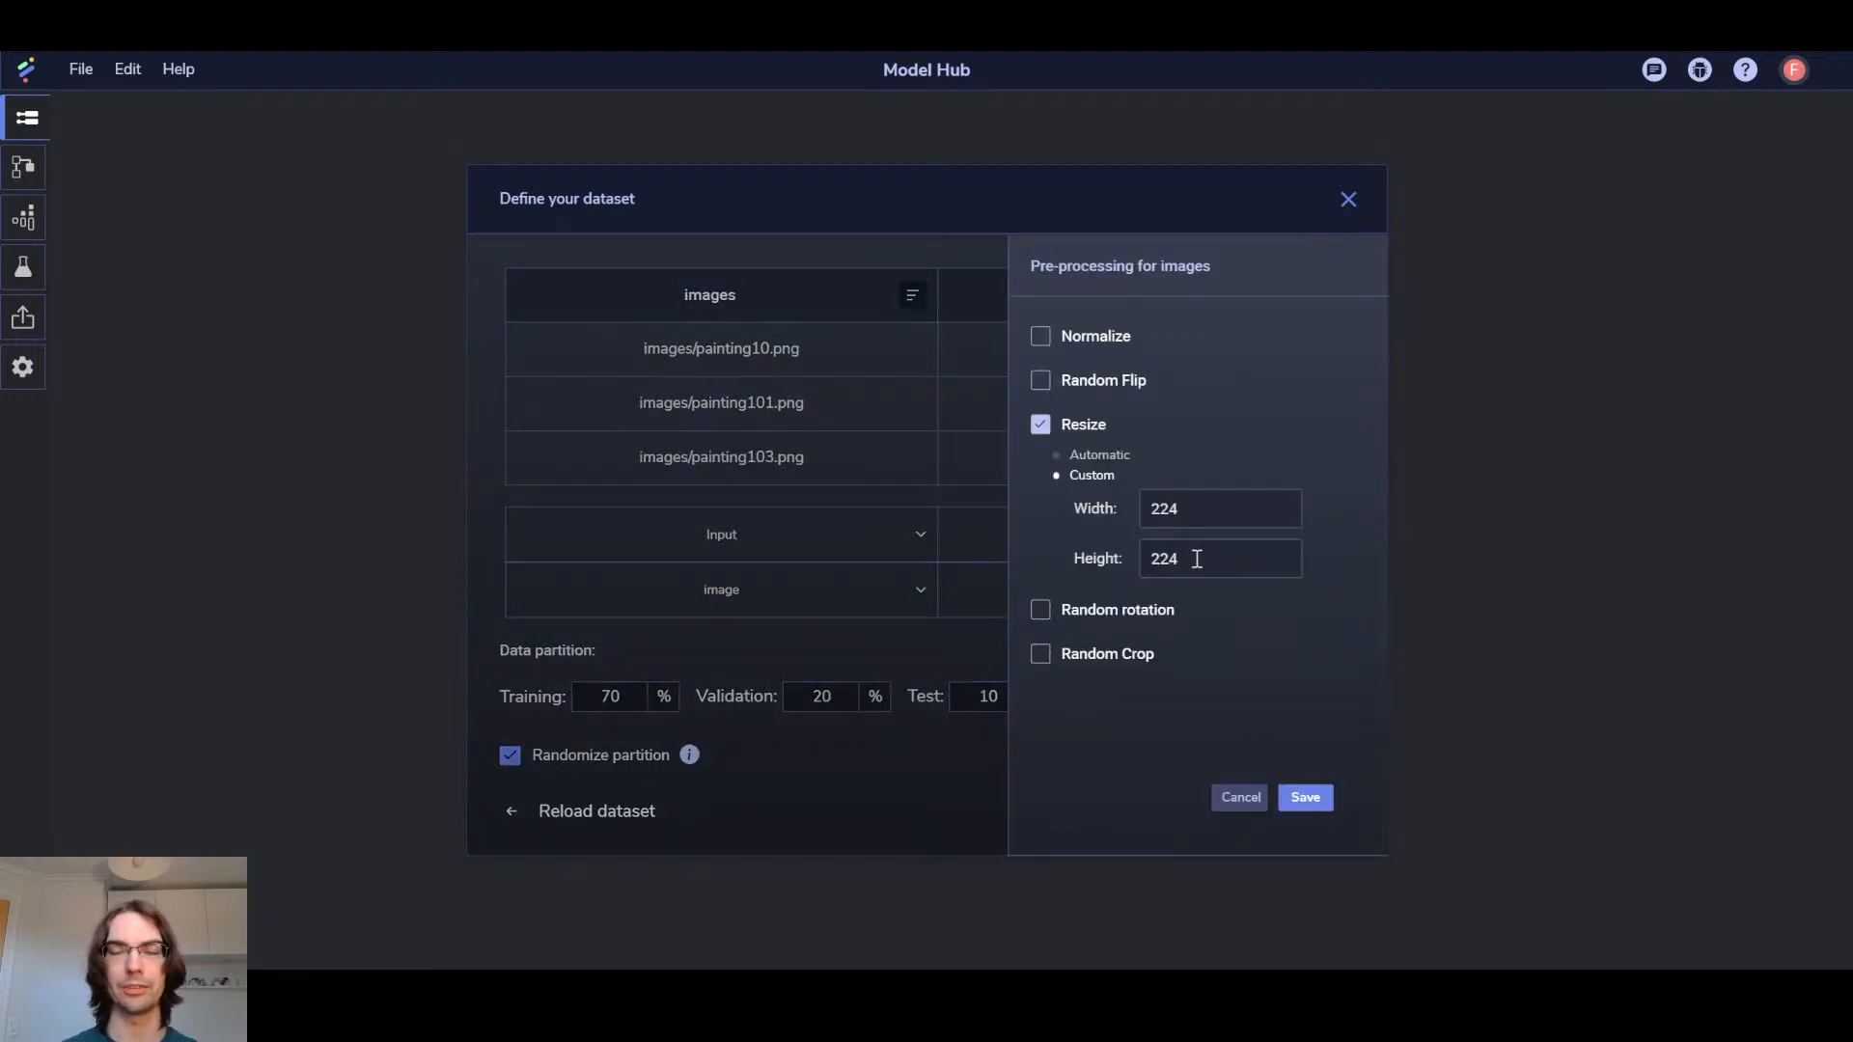
click(1040, 338)
click(1040, 338)
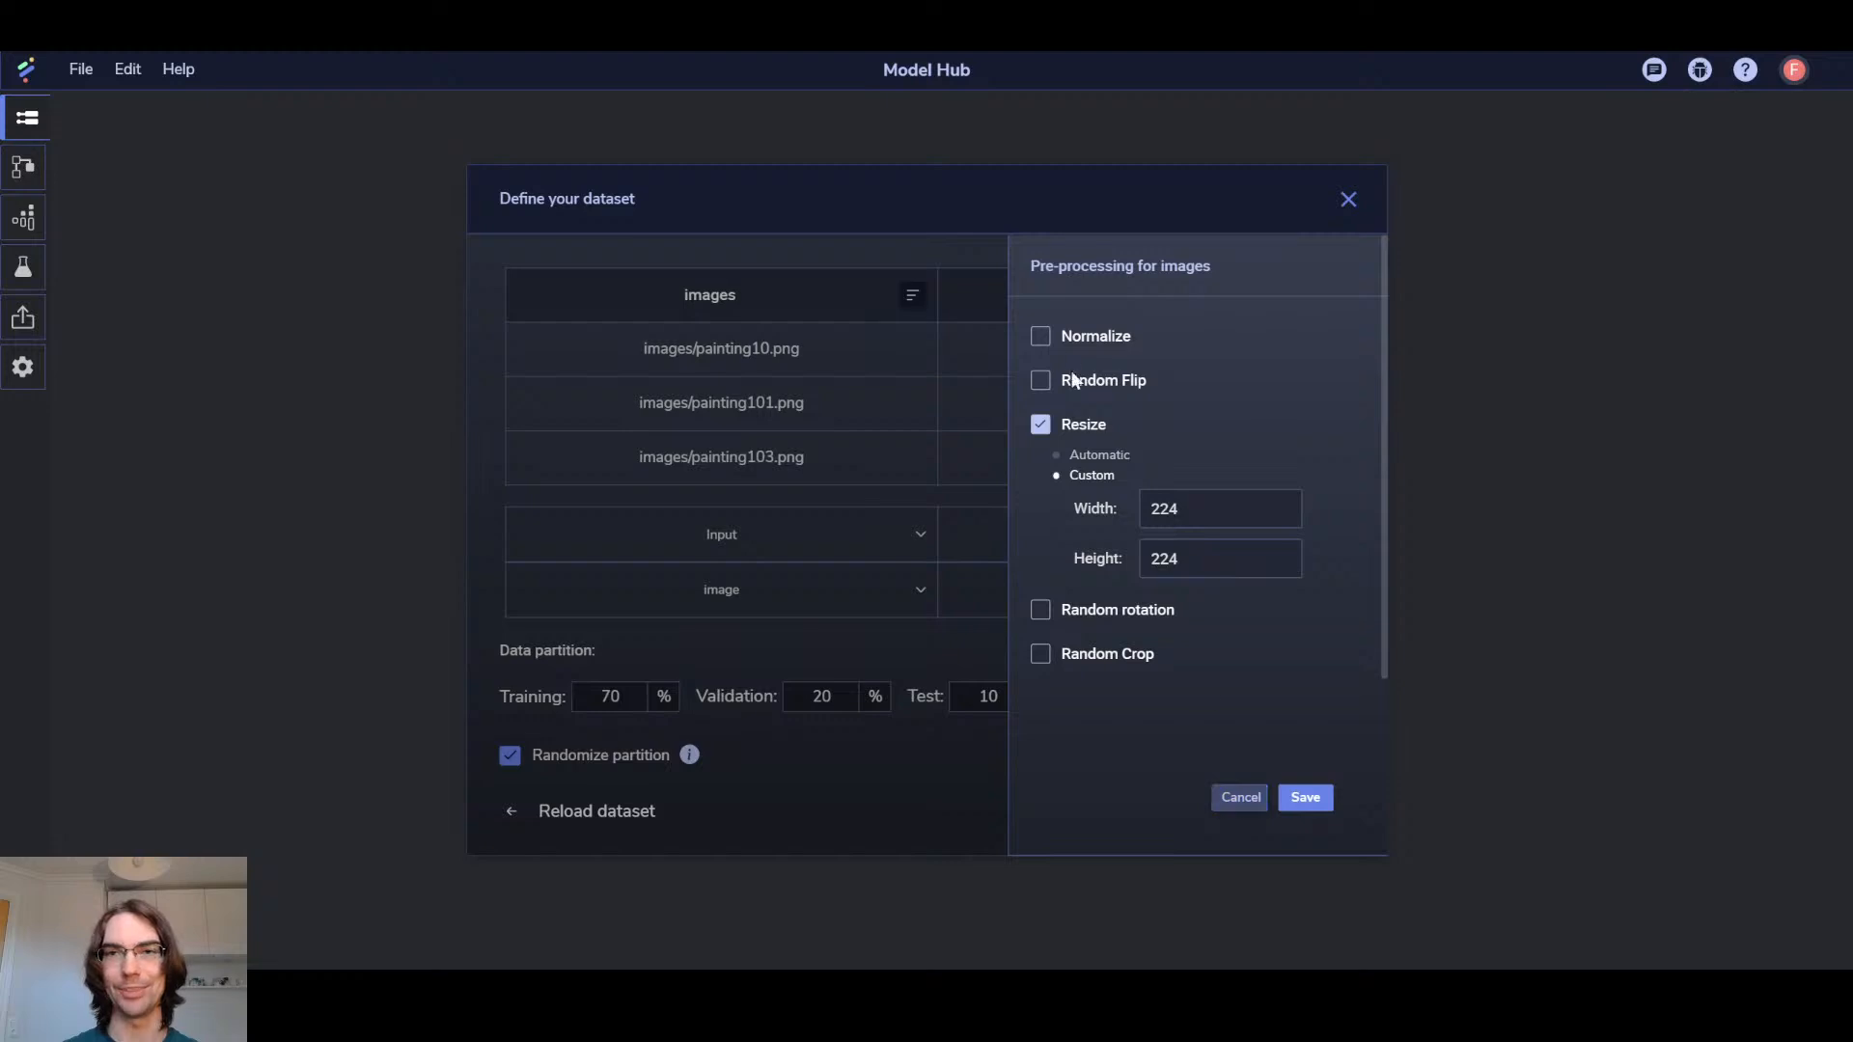
click(1039, 338)
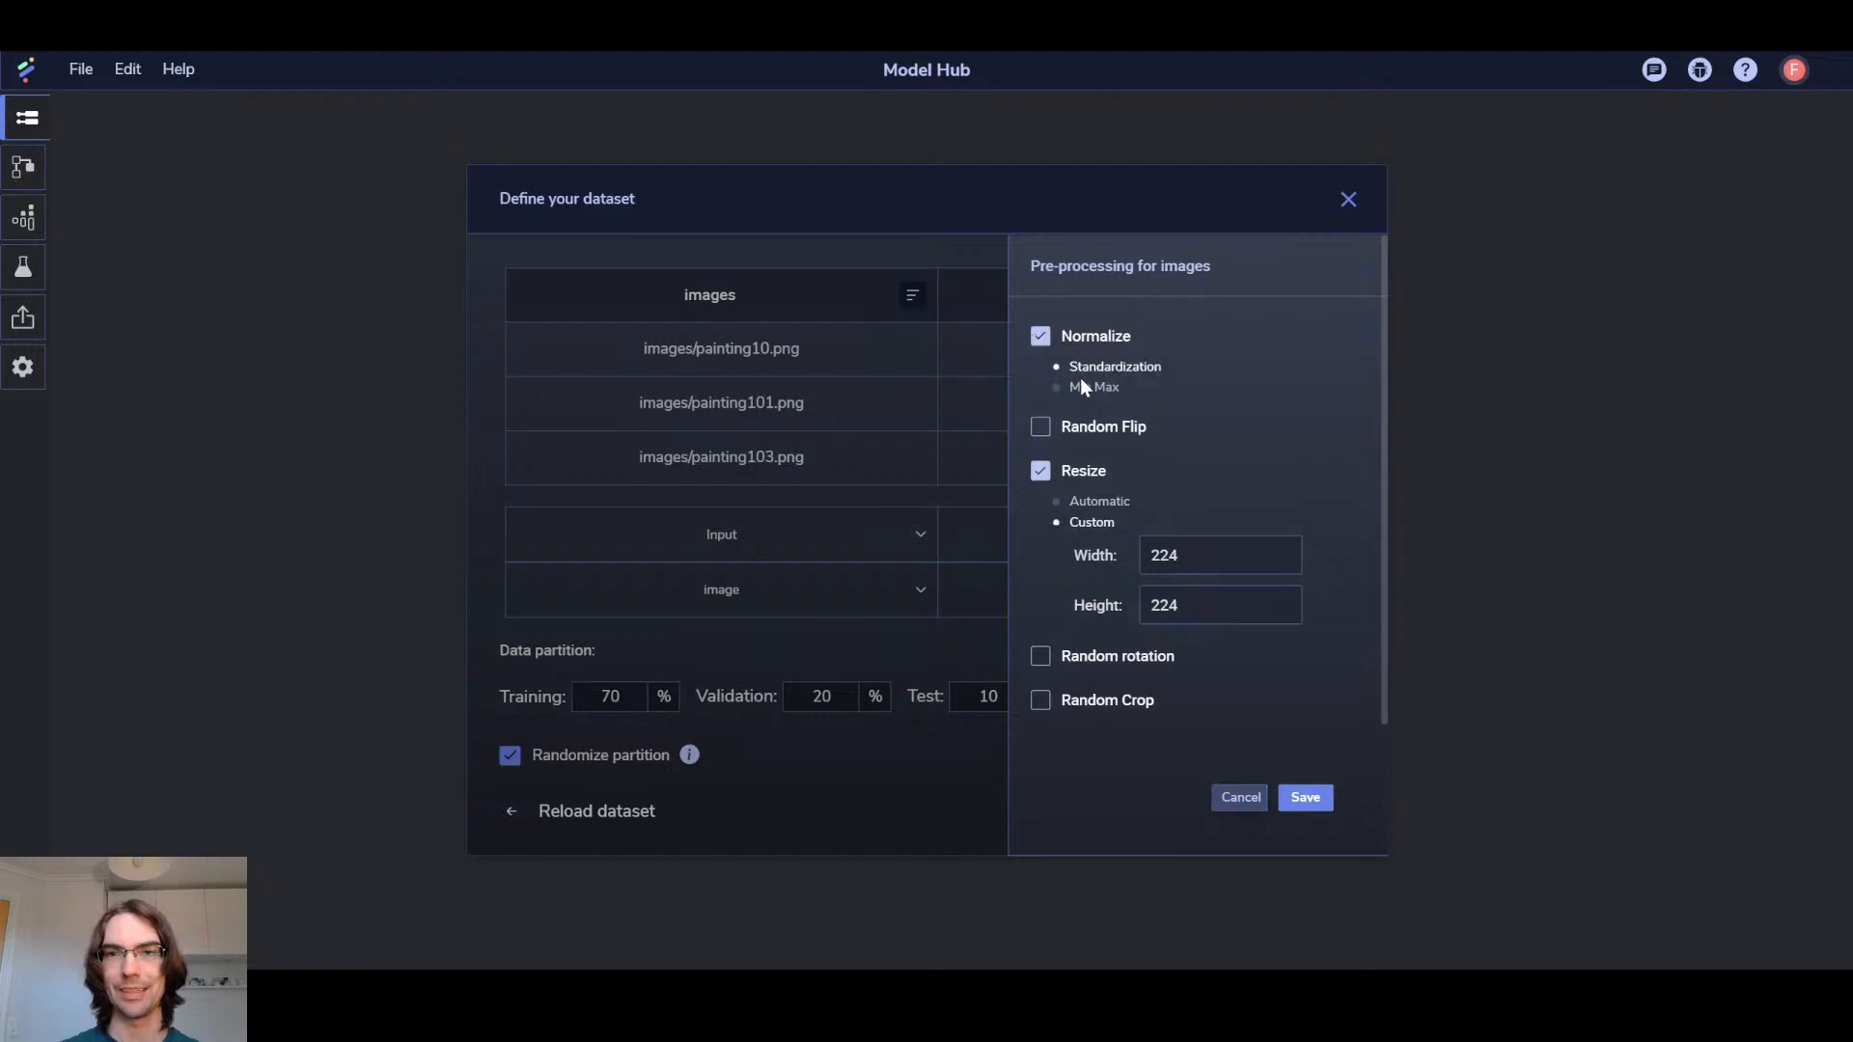
click(1305, 799)
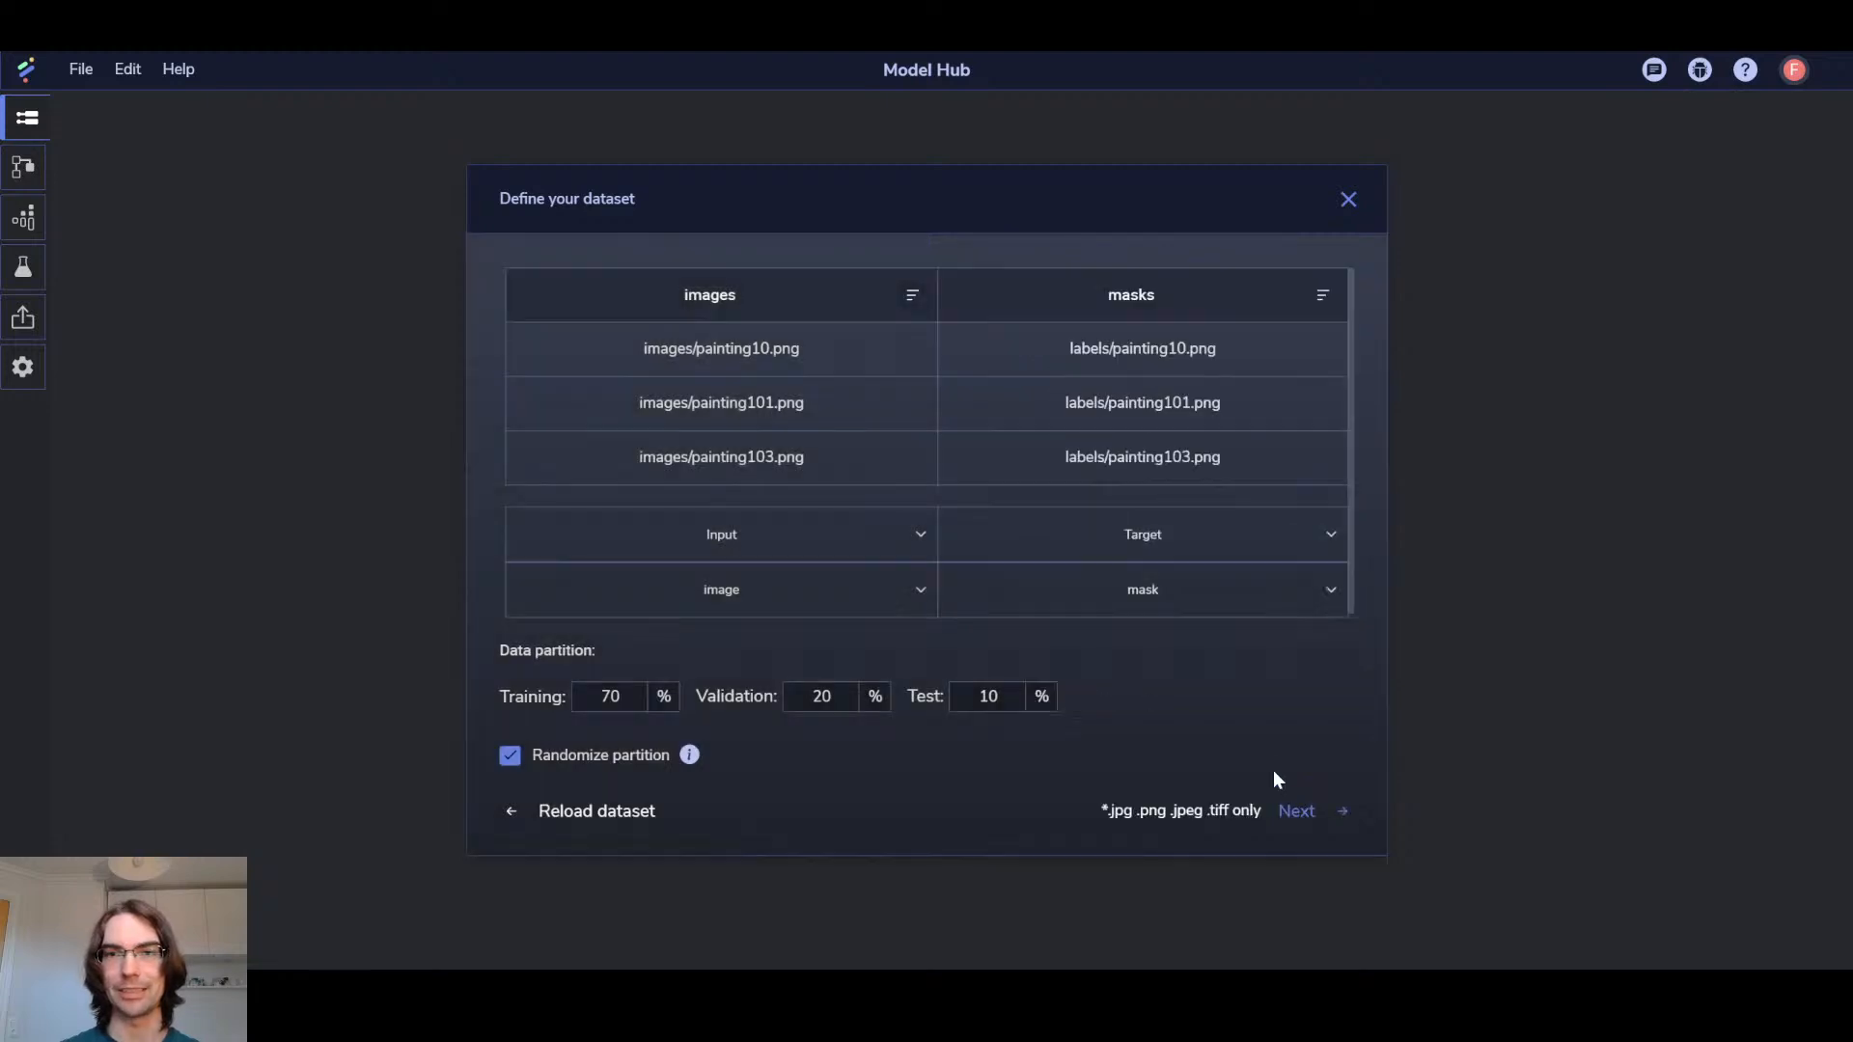
Check the masks column's pre-processing without changing it, and create Model 1 for customization with the default training settings
click(1321, 299)
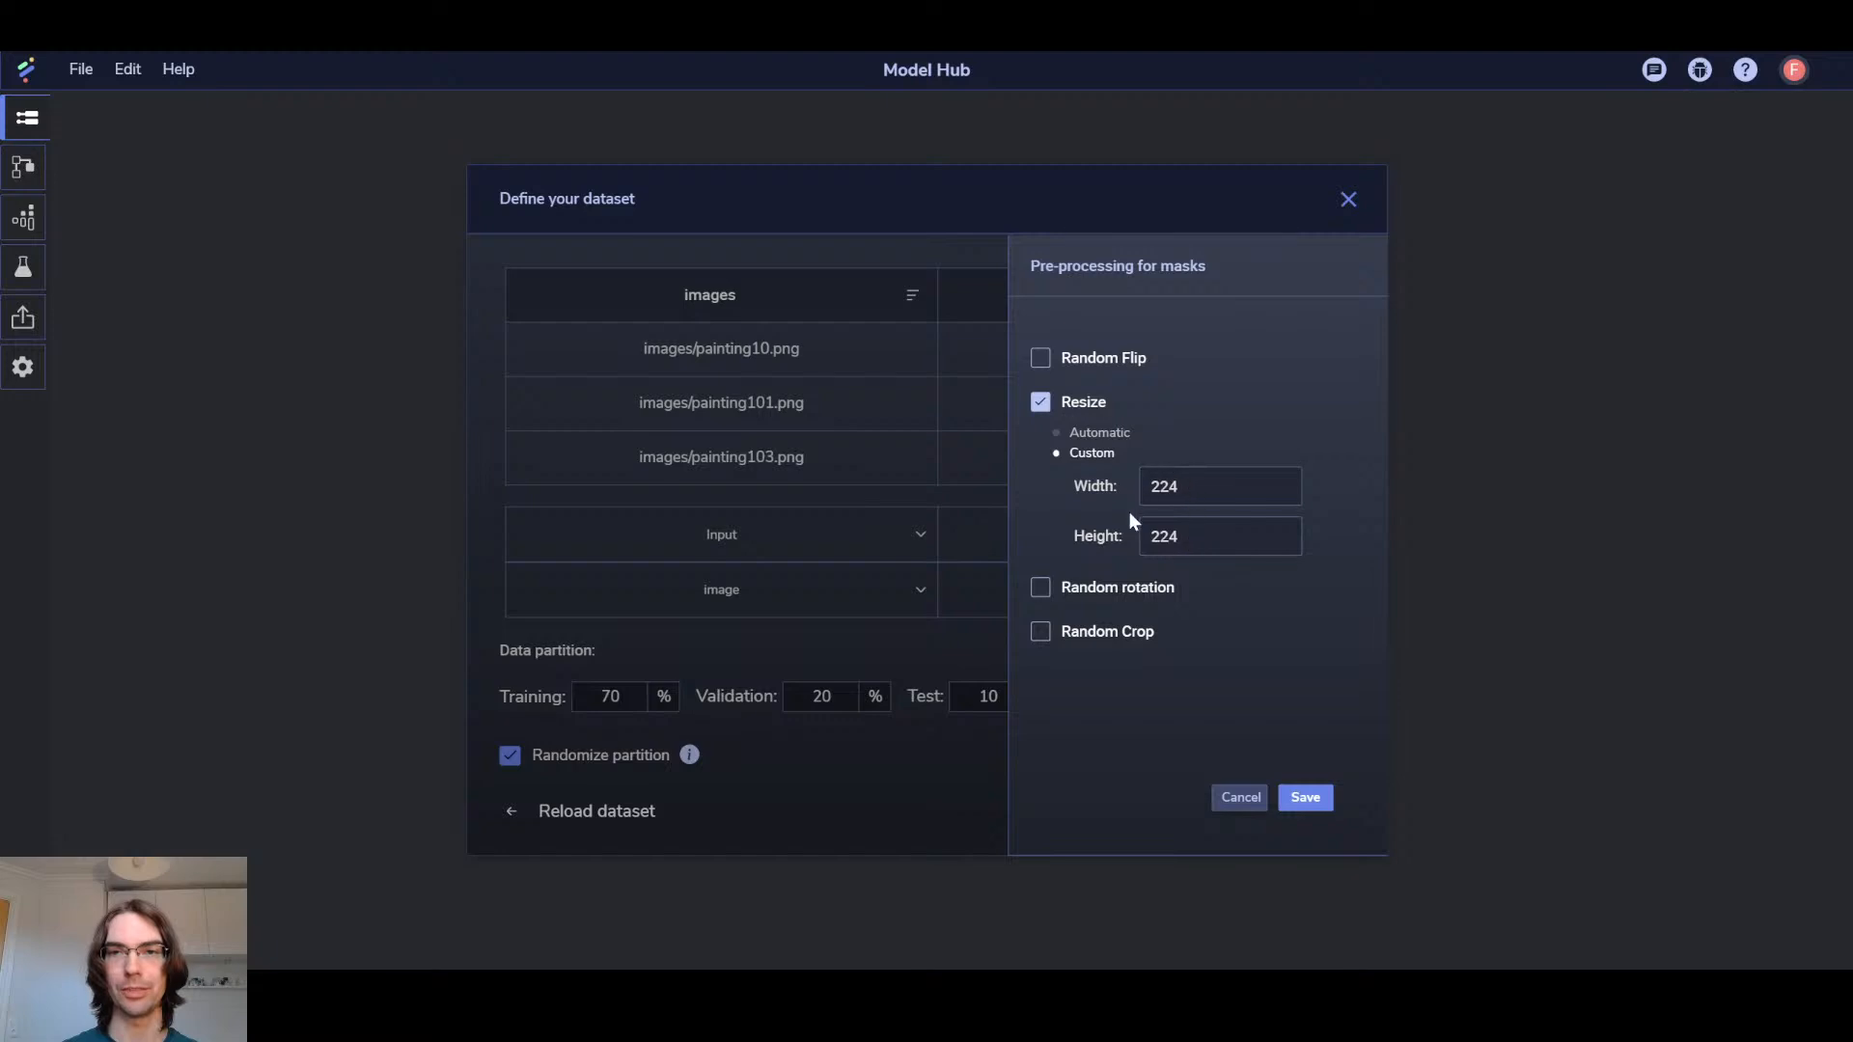
click(1240, 797)
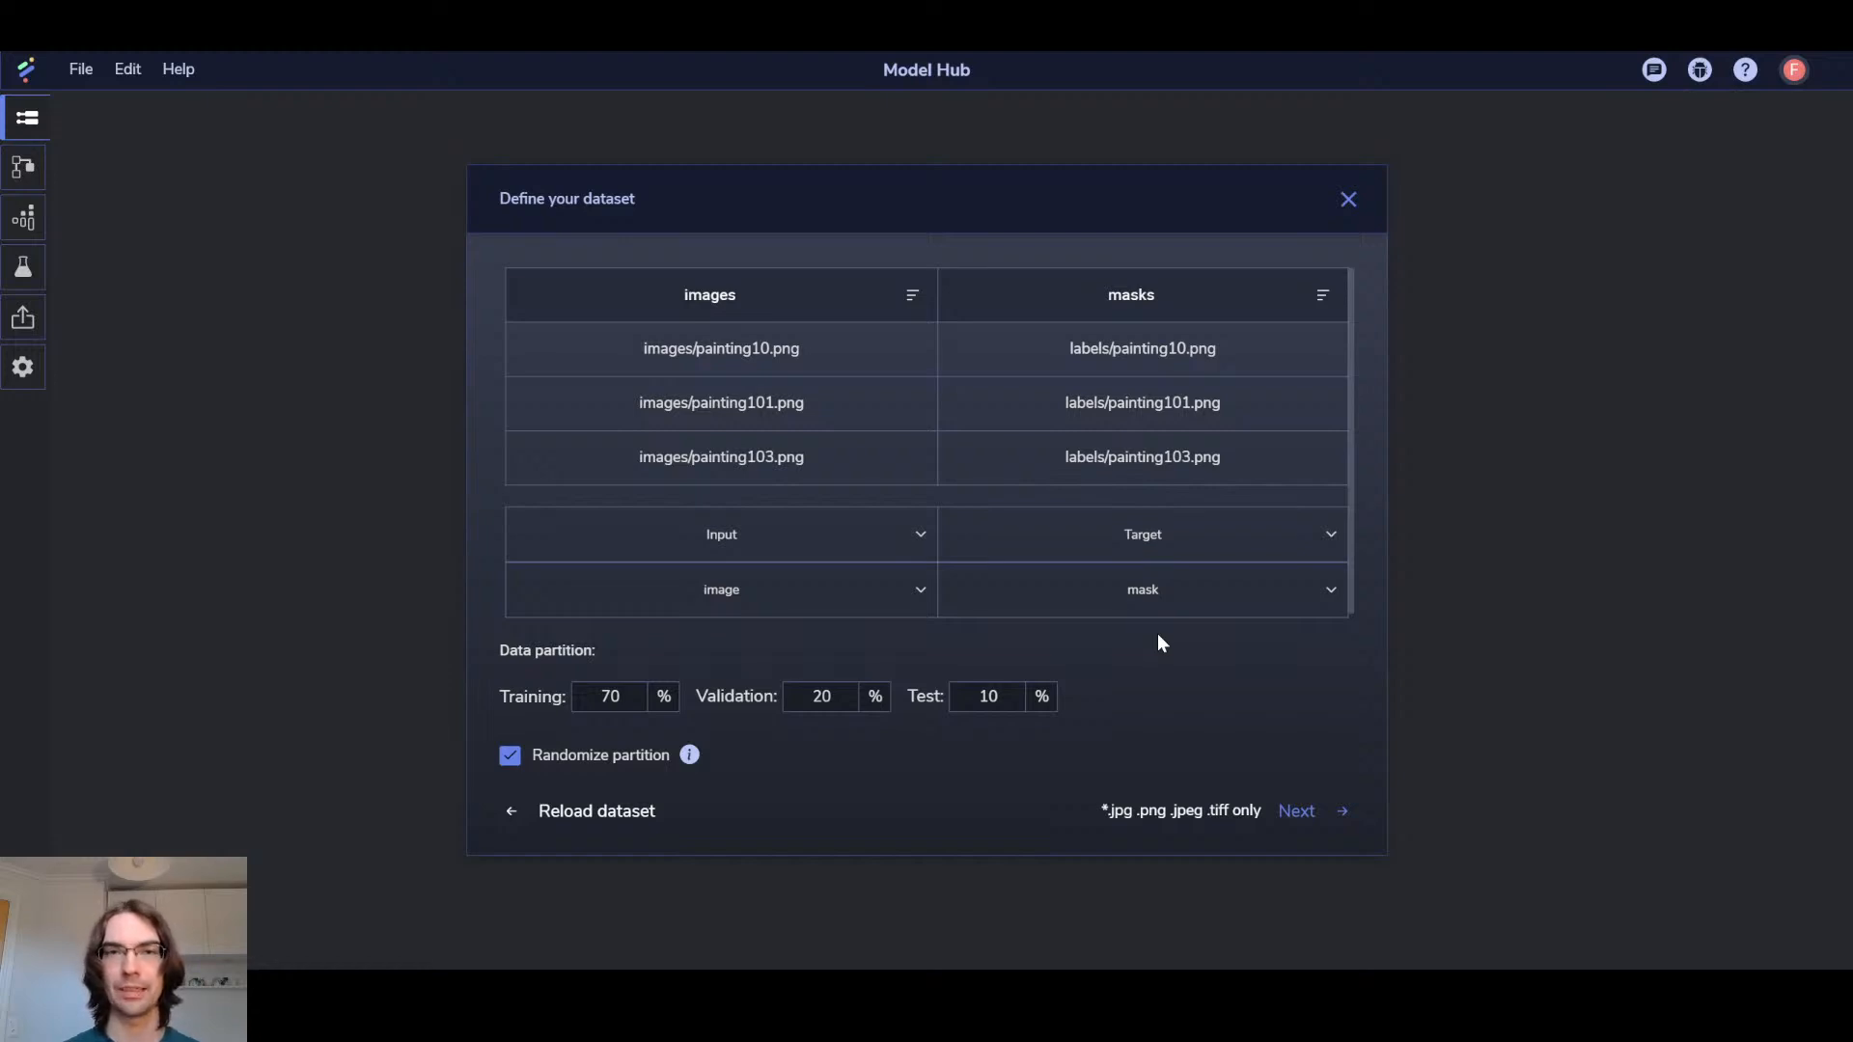
click(1309, 820)
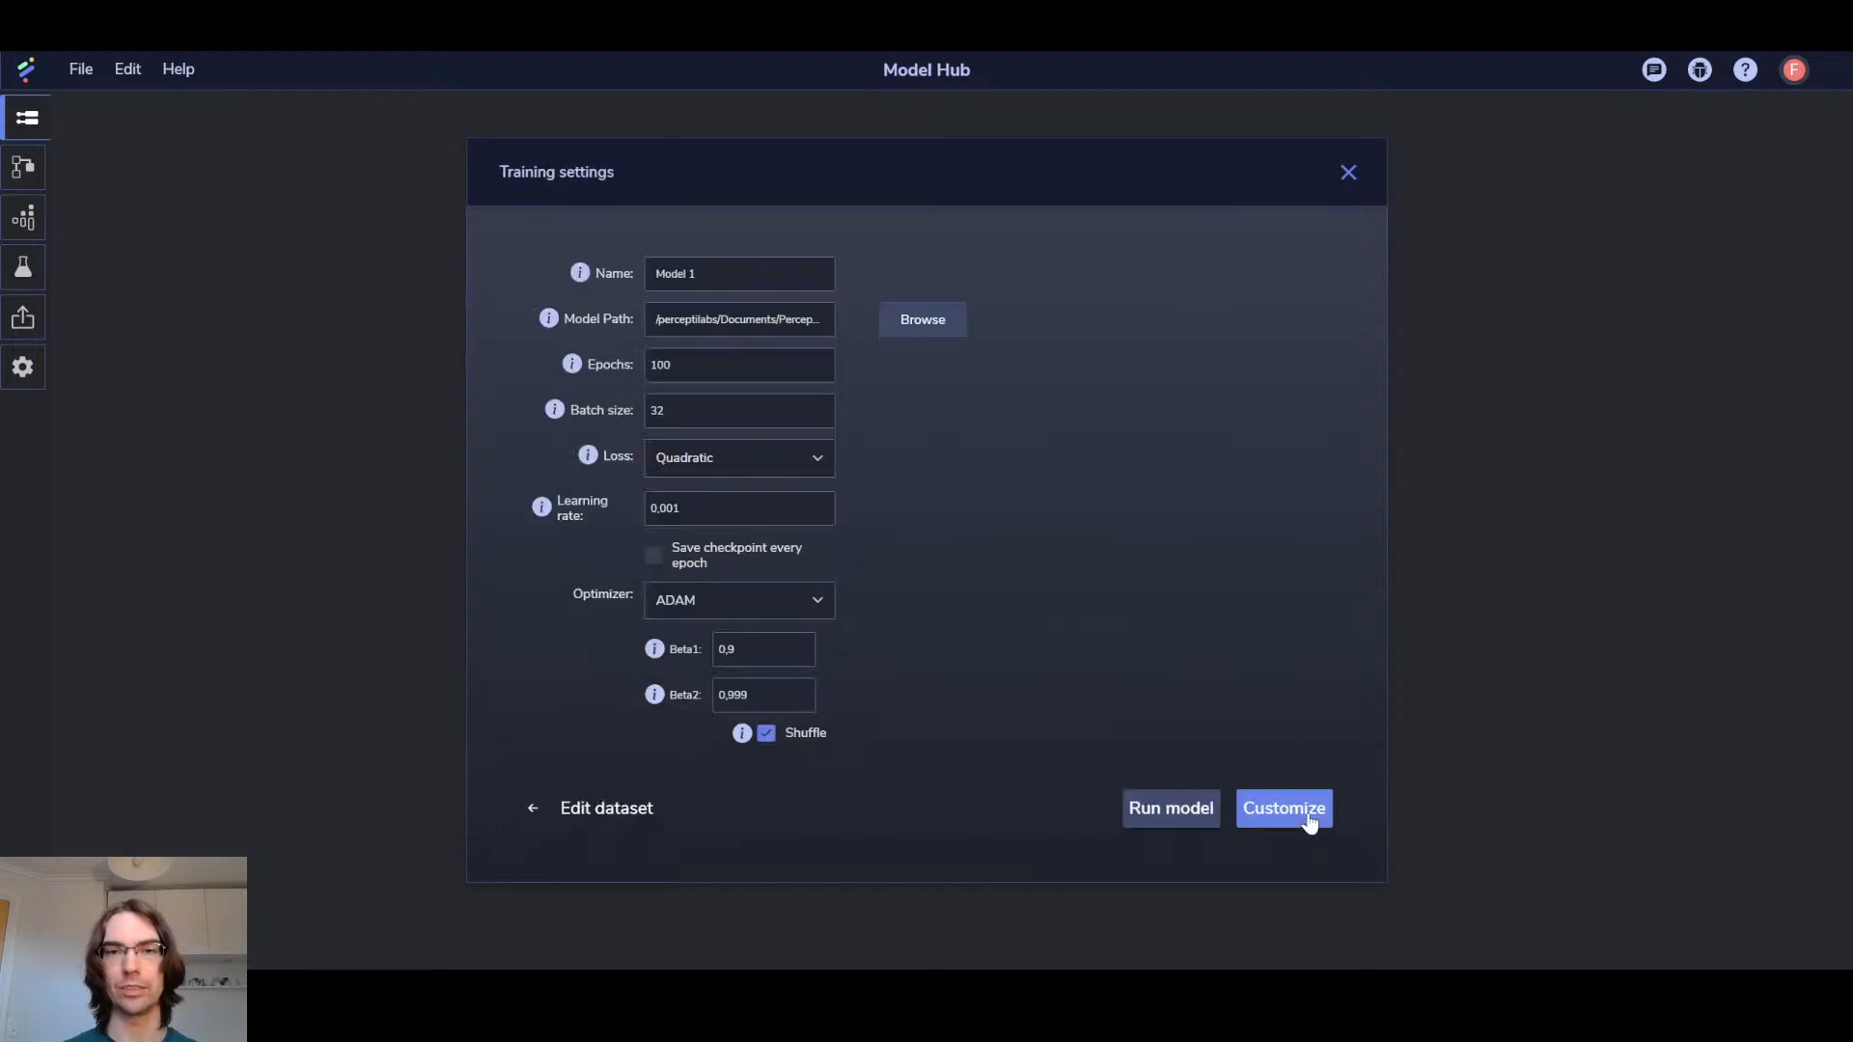
click(1306, 814)
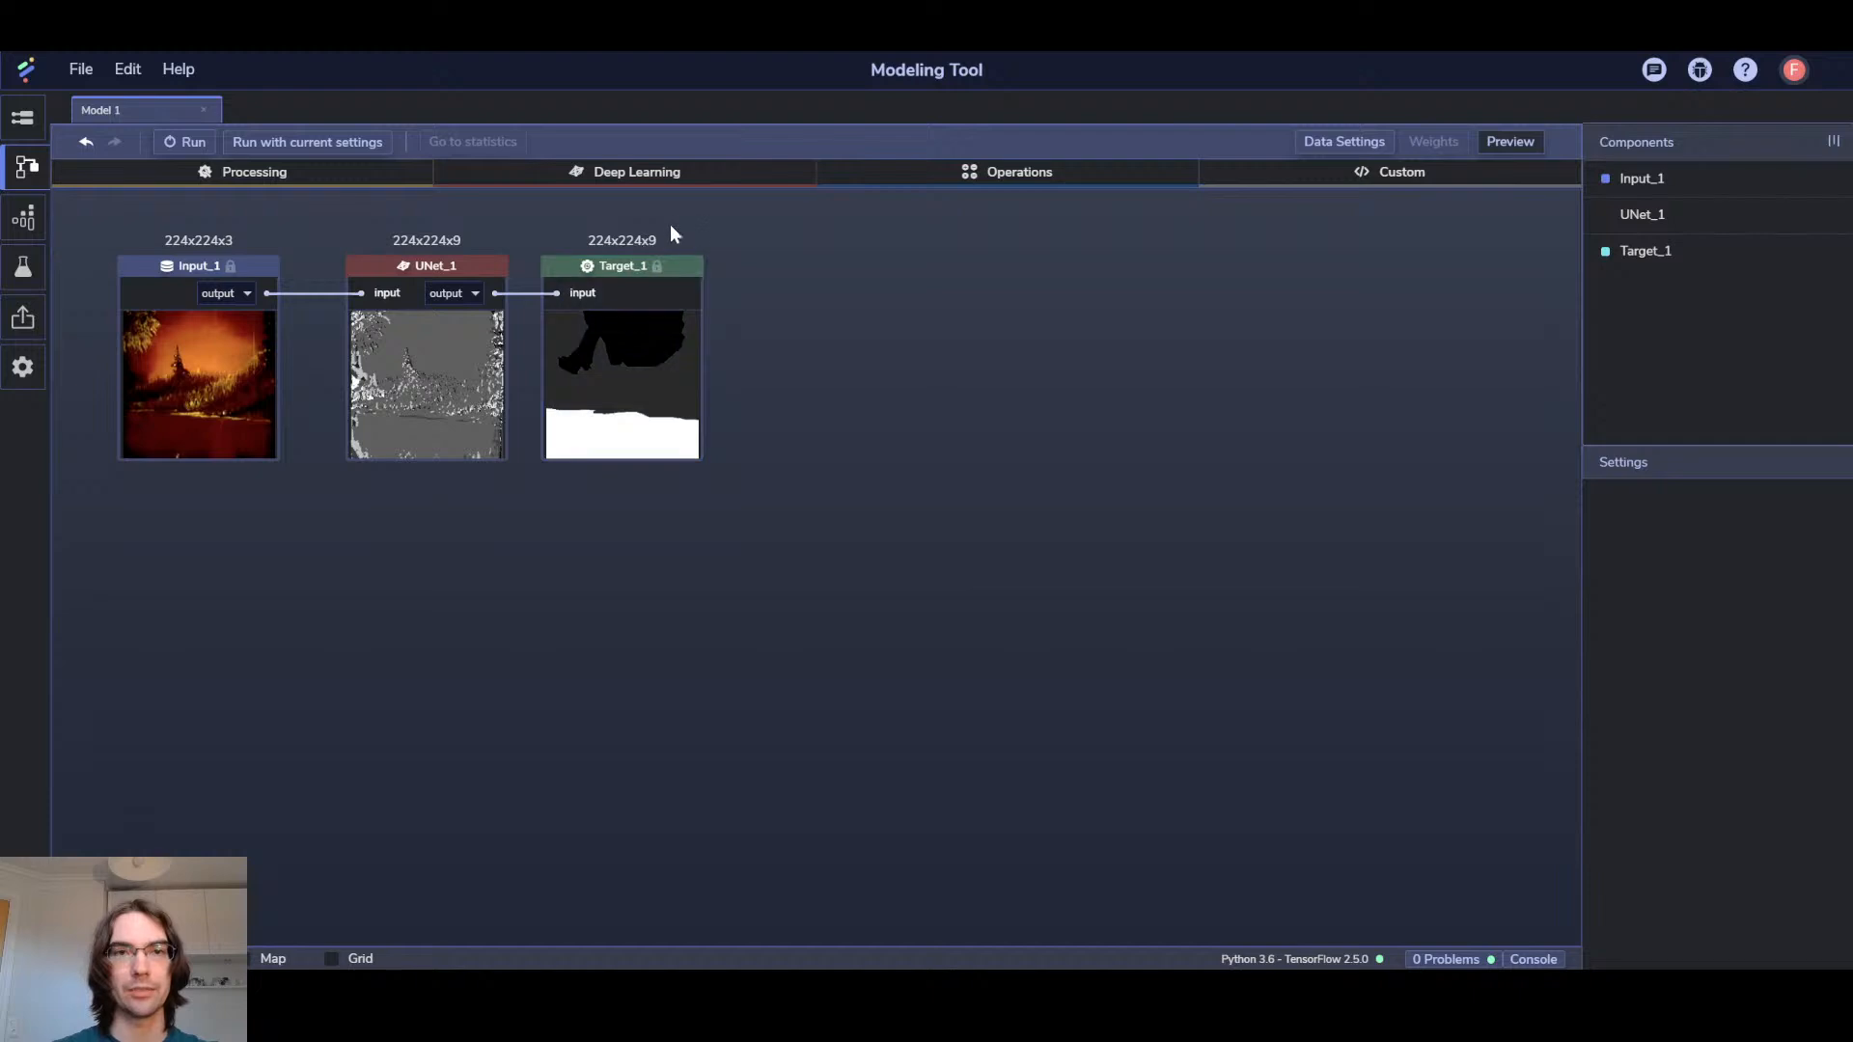
click(642, 270)
click(845, 362)
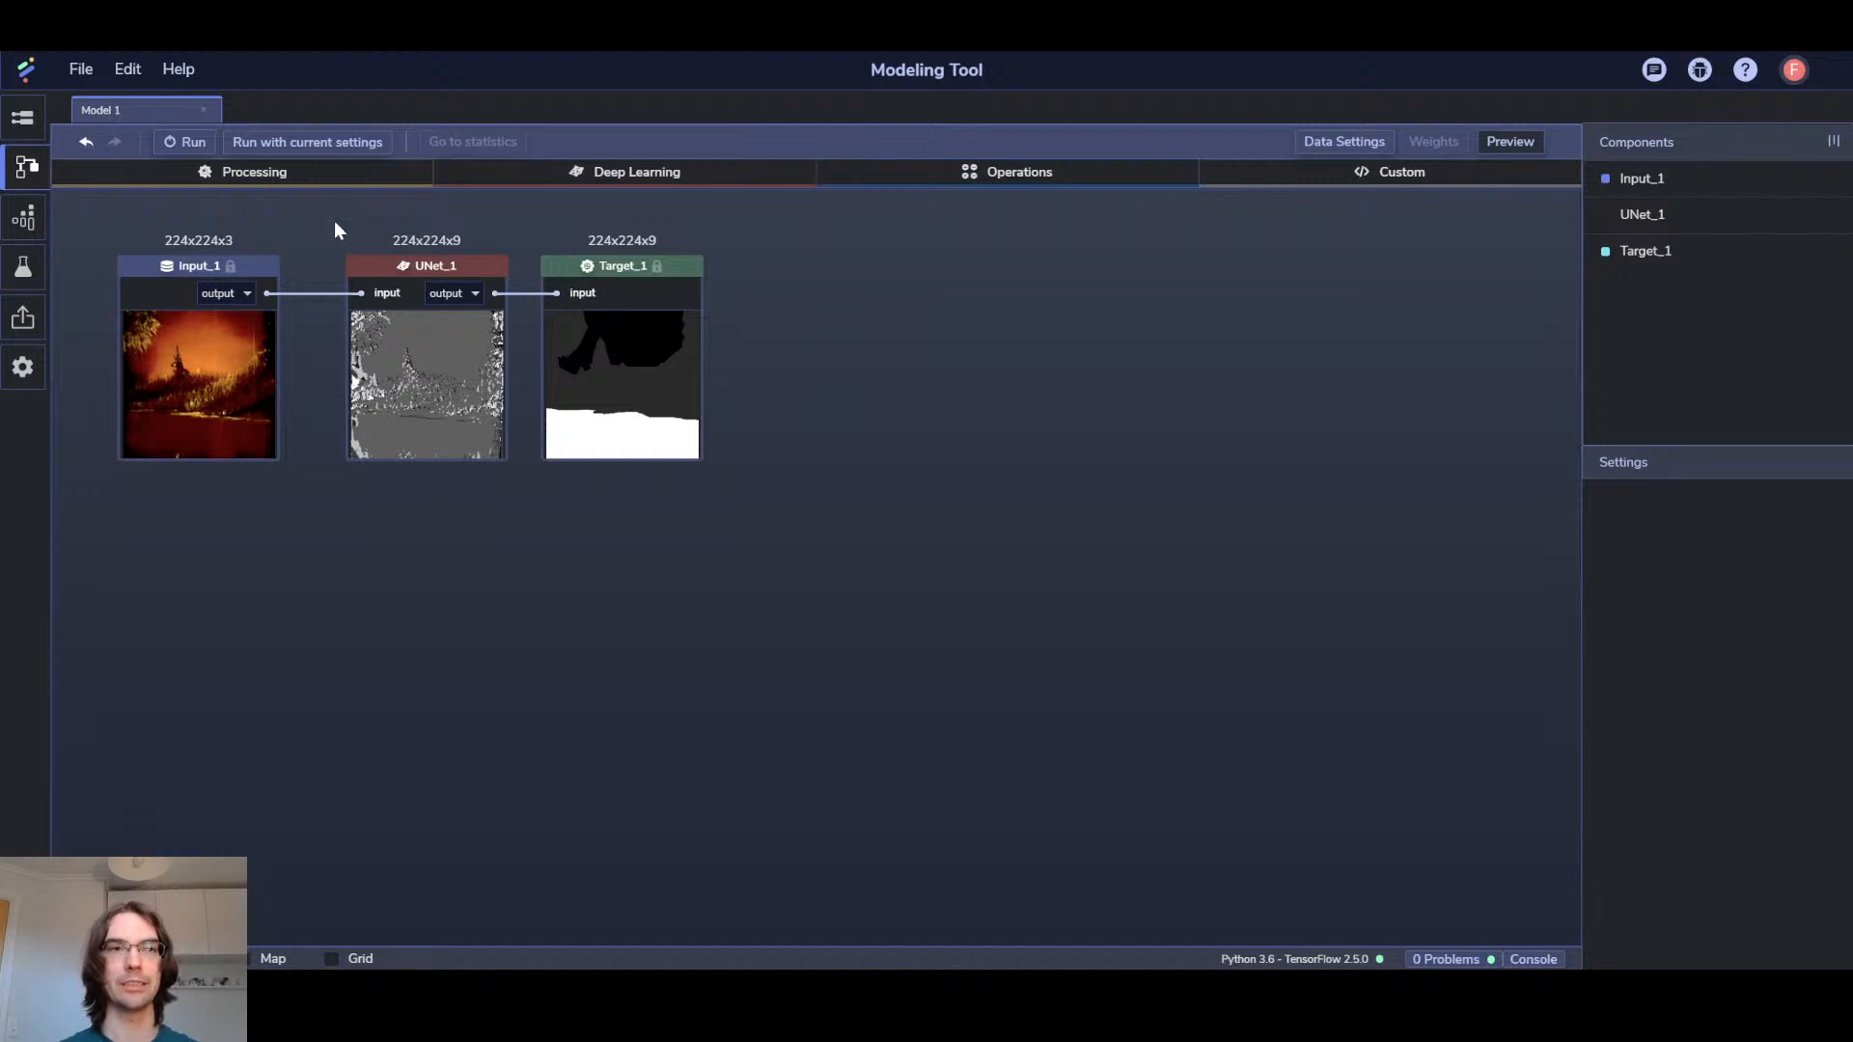
Set the model's training settings to 5 epochs and a batch size of 8, and close them without running the model
click(192, 141)
drag(1021, 321, 848, 315)
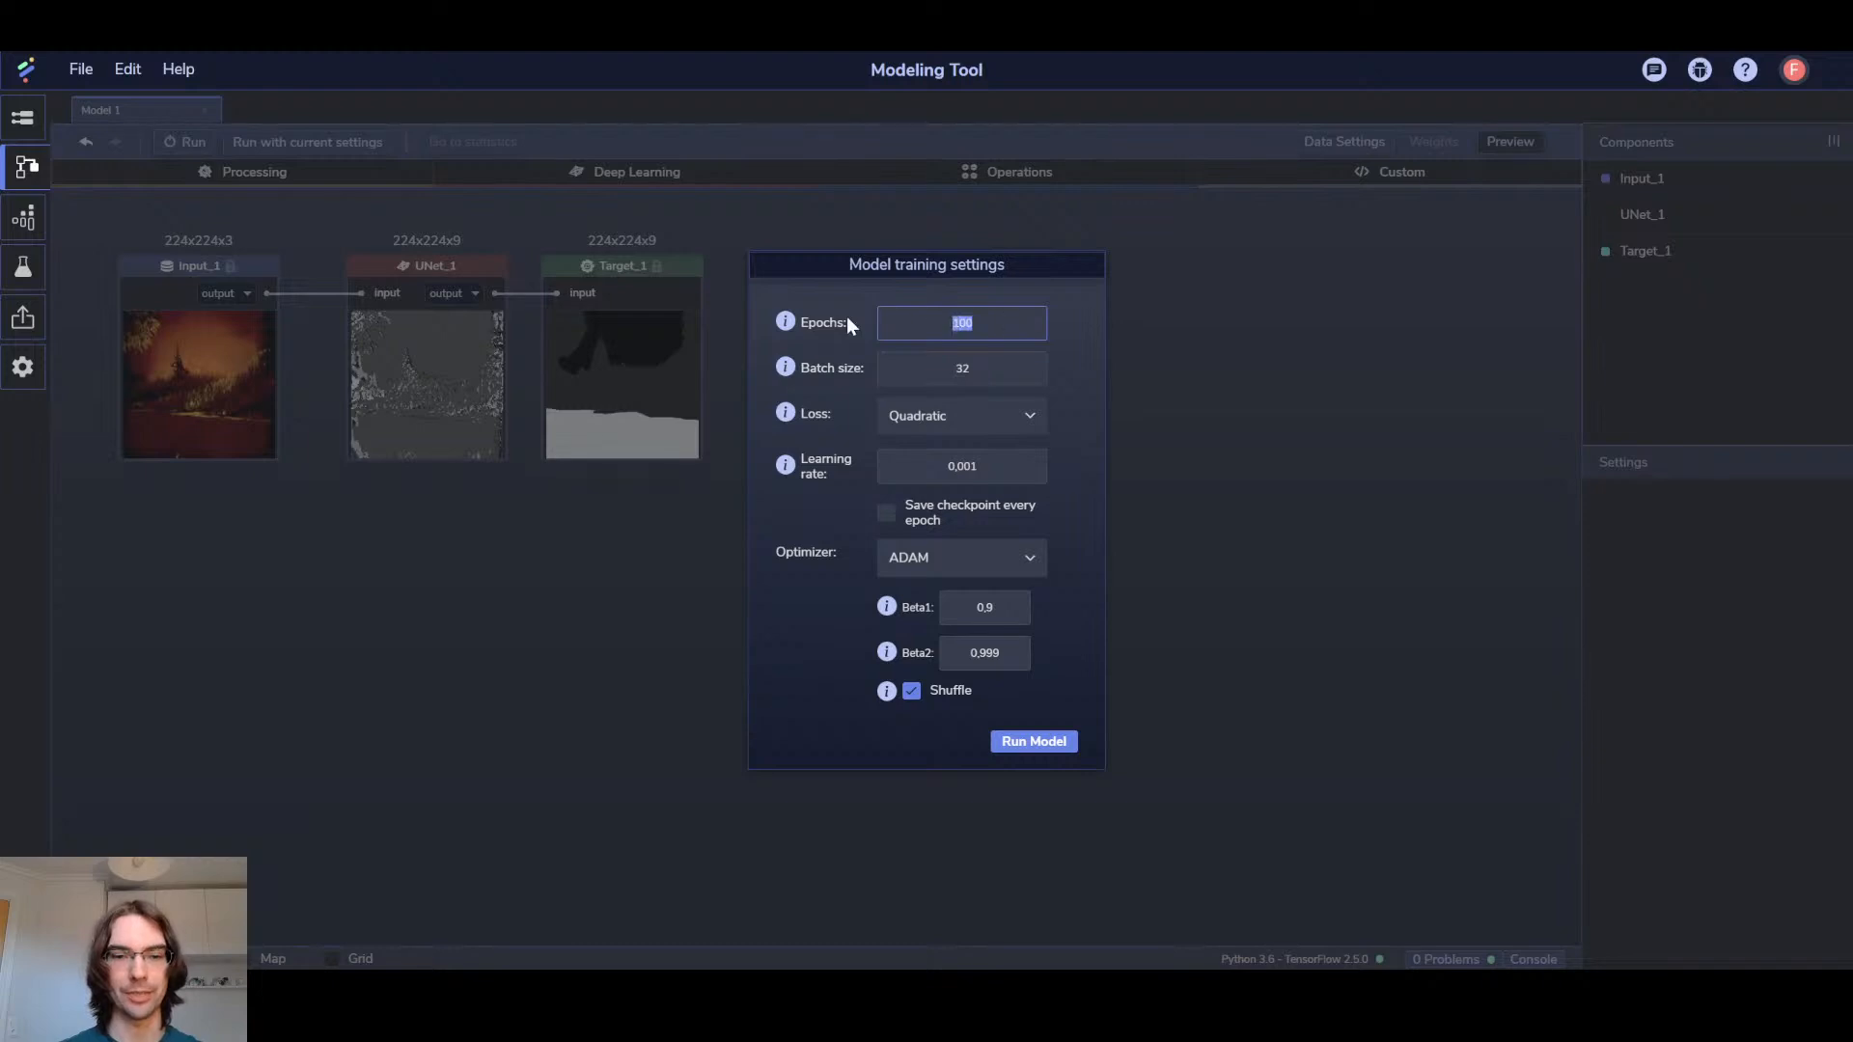
text(5)
drag(1014, 368, 822, 372)
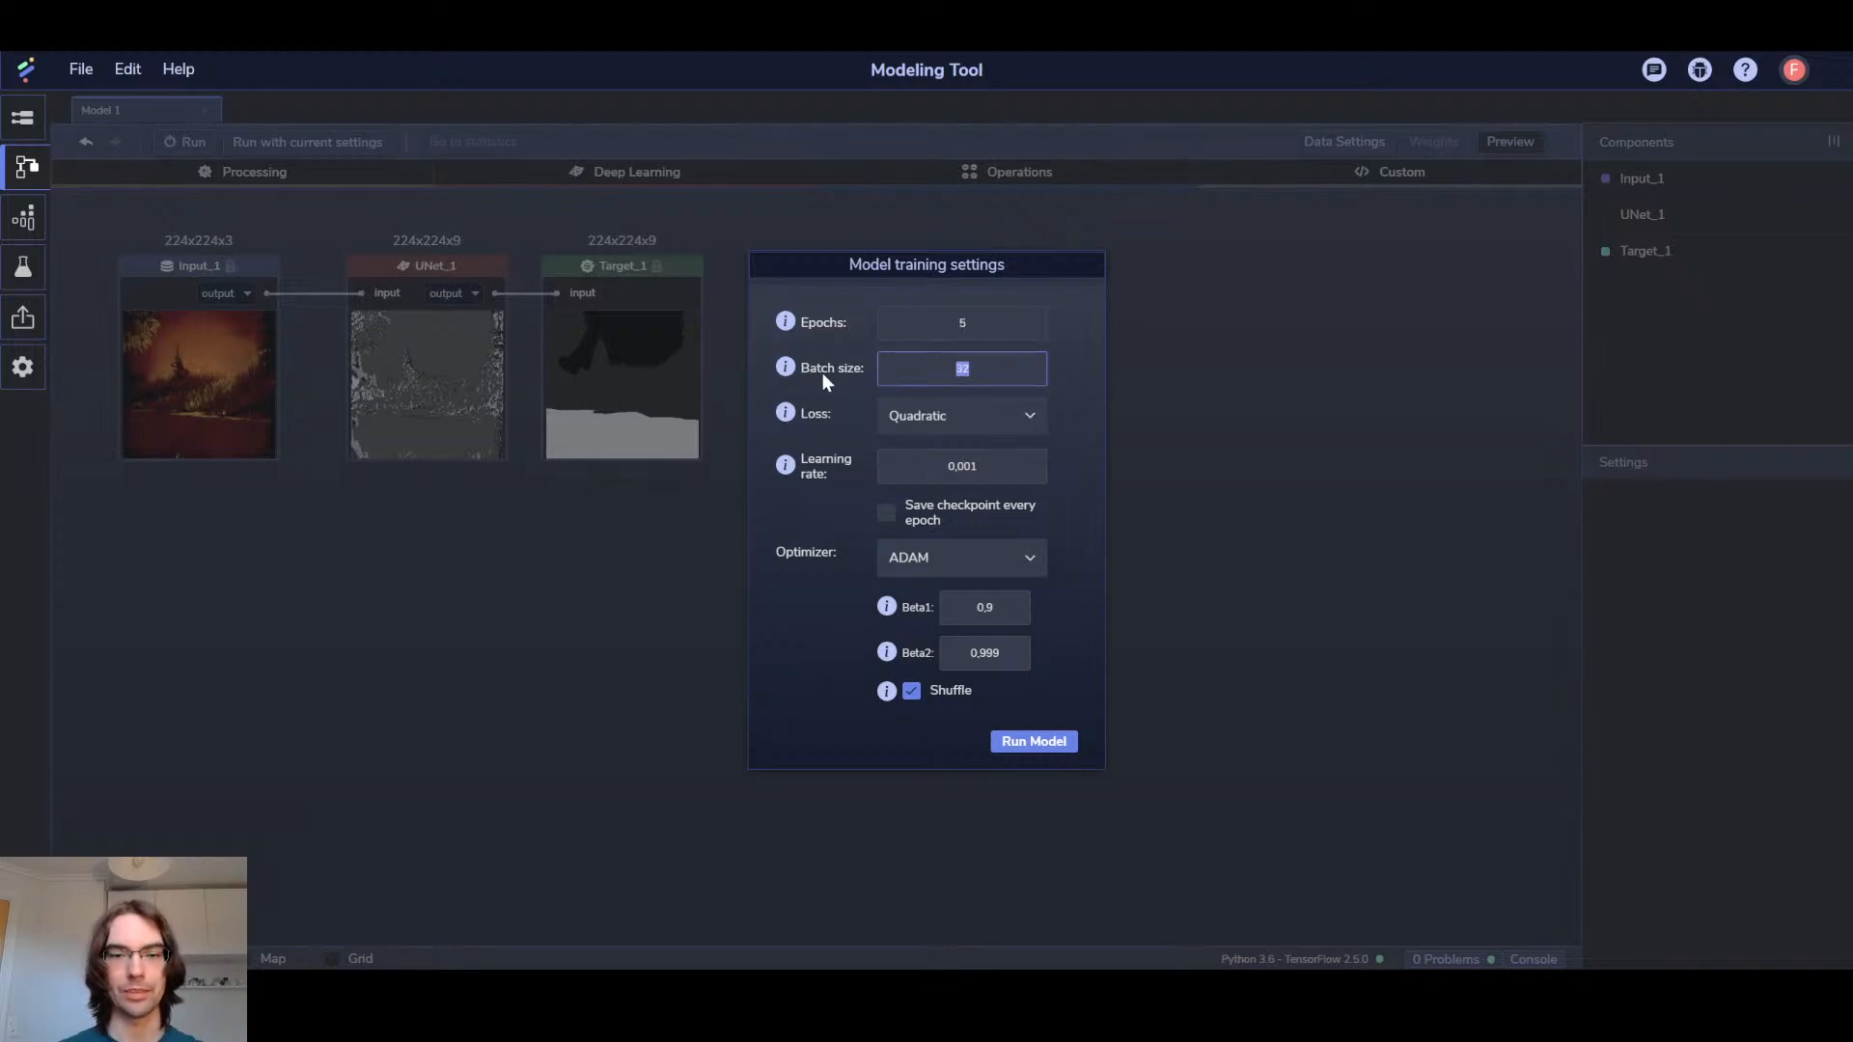
text(8)
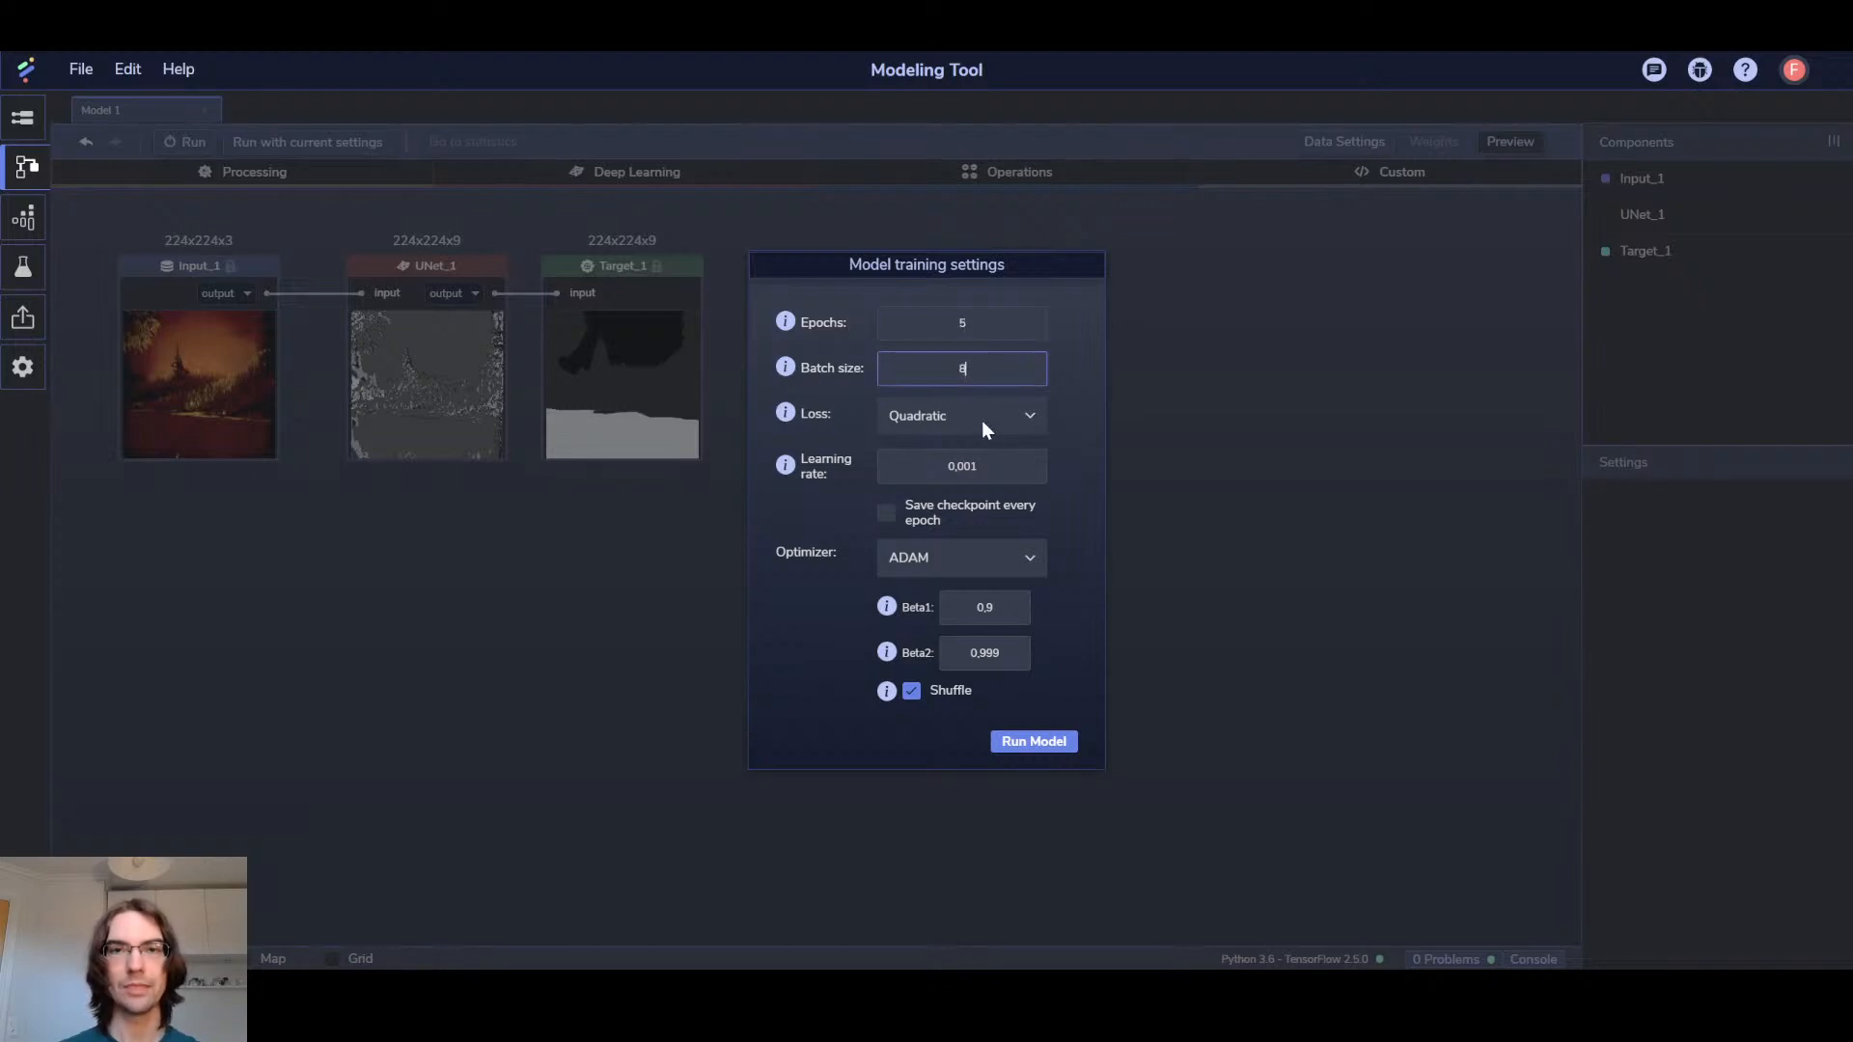
click(1218, 461)
Review the UNet_1 component's settings, including labels, stack numbers, activations, batch normalization and pooling
click(418, 381)
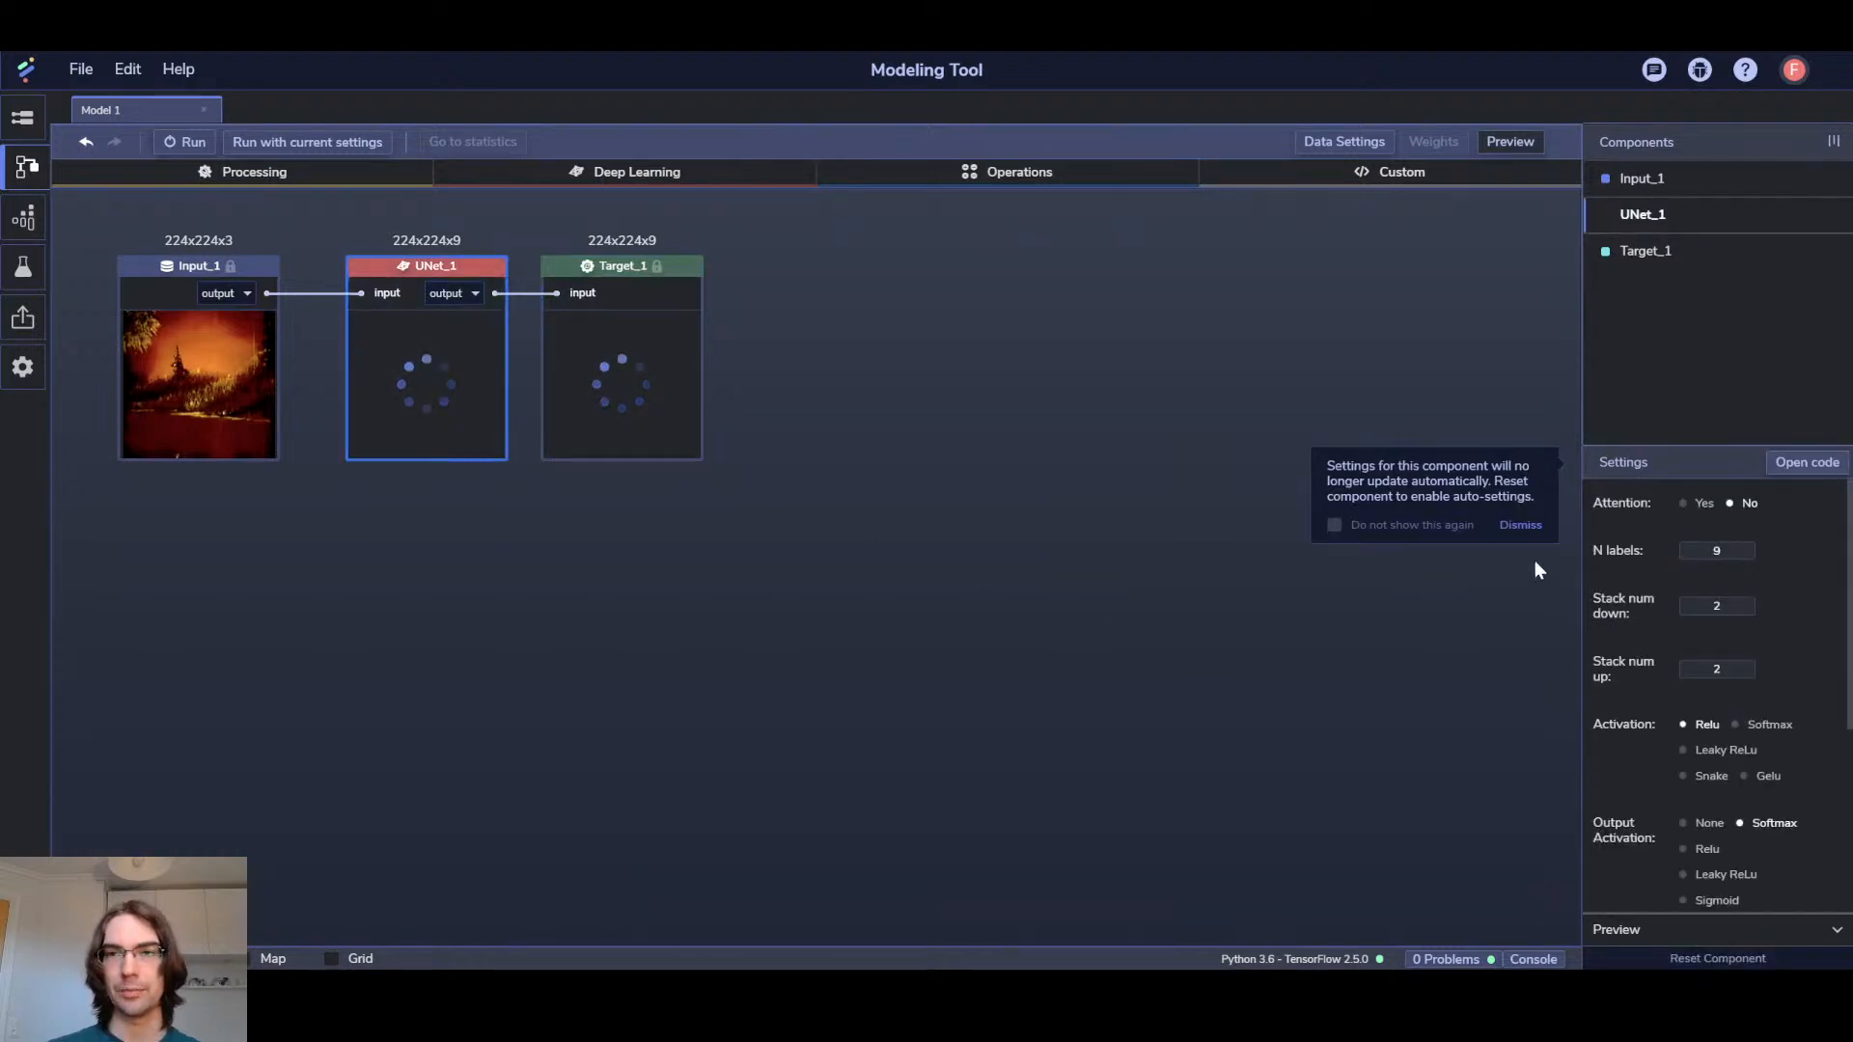
click(1520, 526)
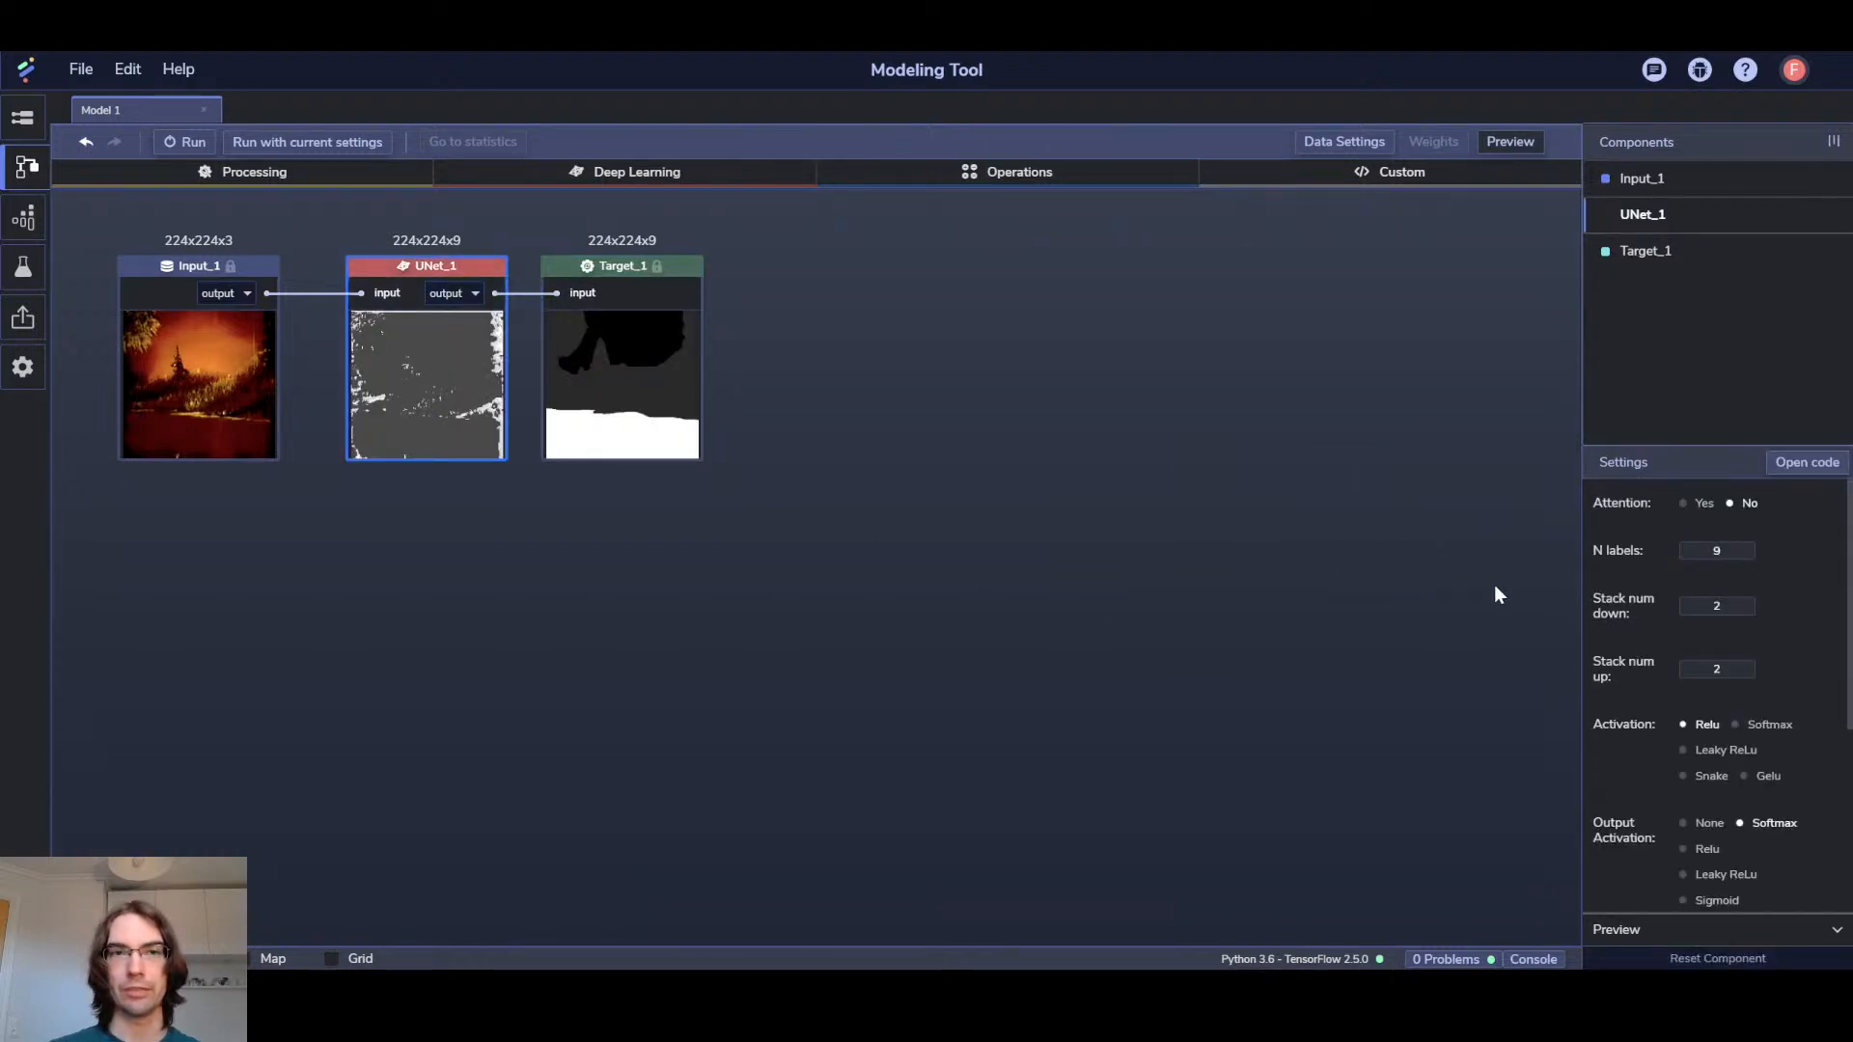
scroll(1758, 639, down, 2)
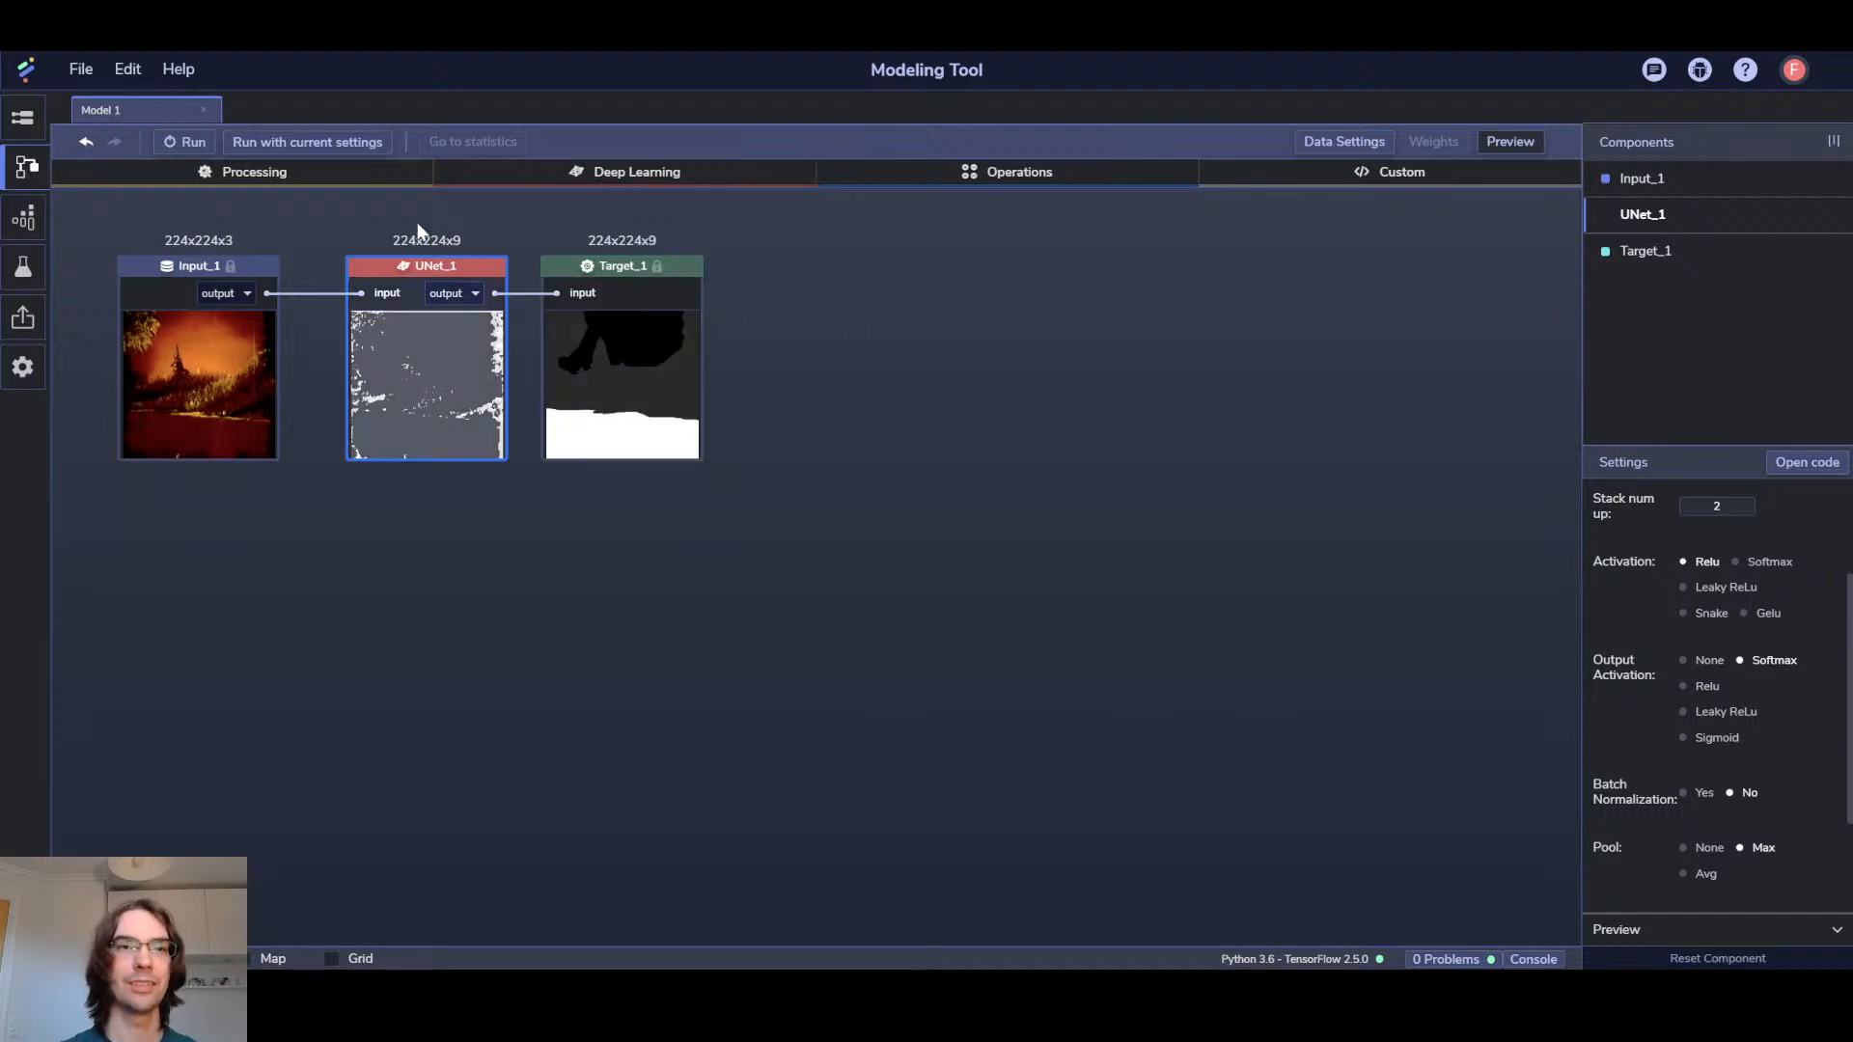
Set the loss function to Cross-Entropy in the model training settings
click(198, 145)
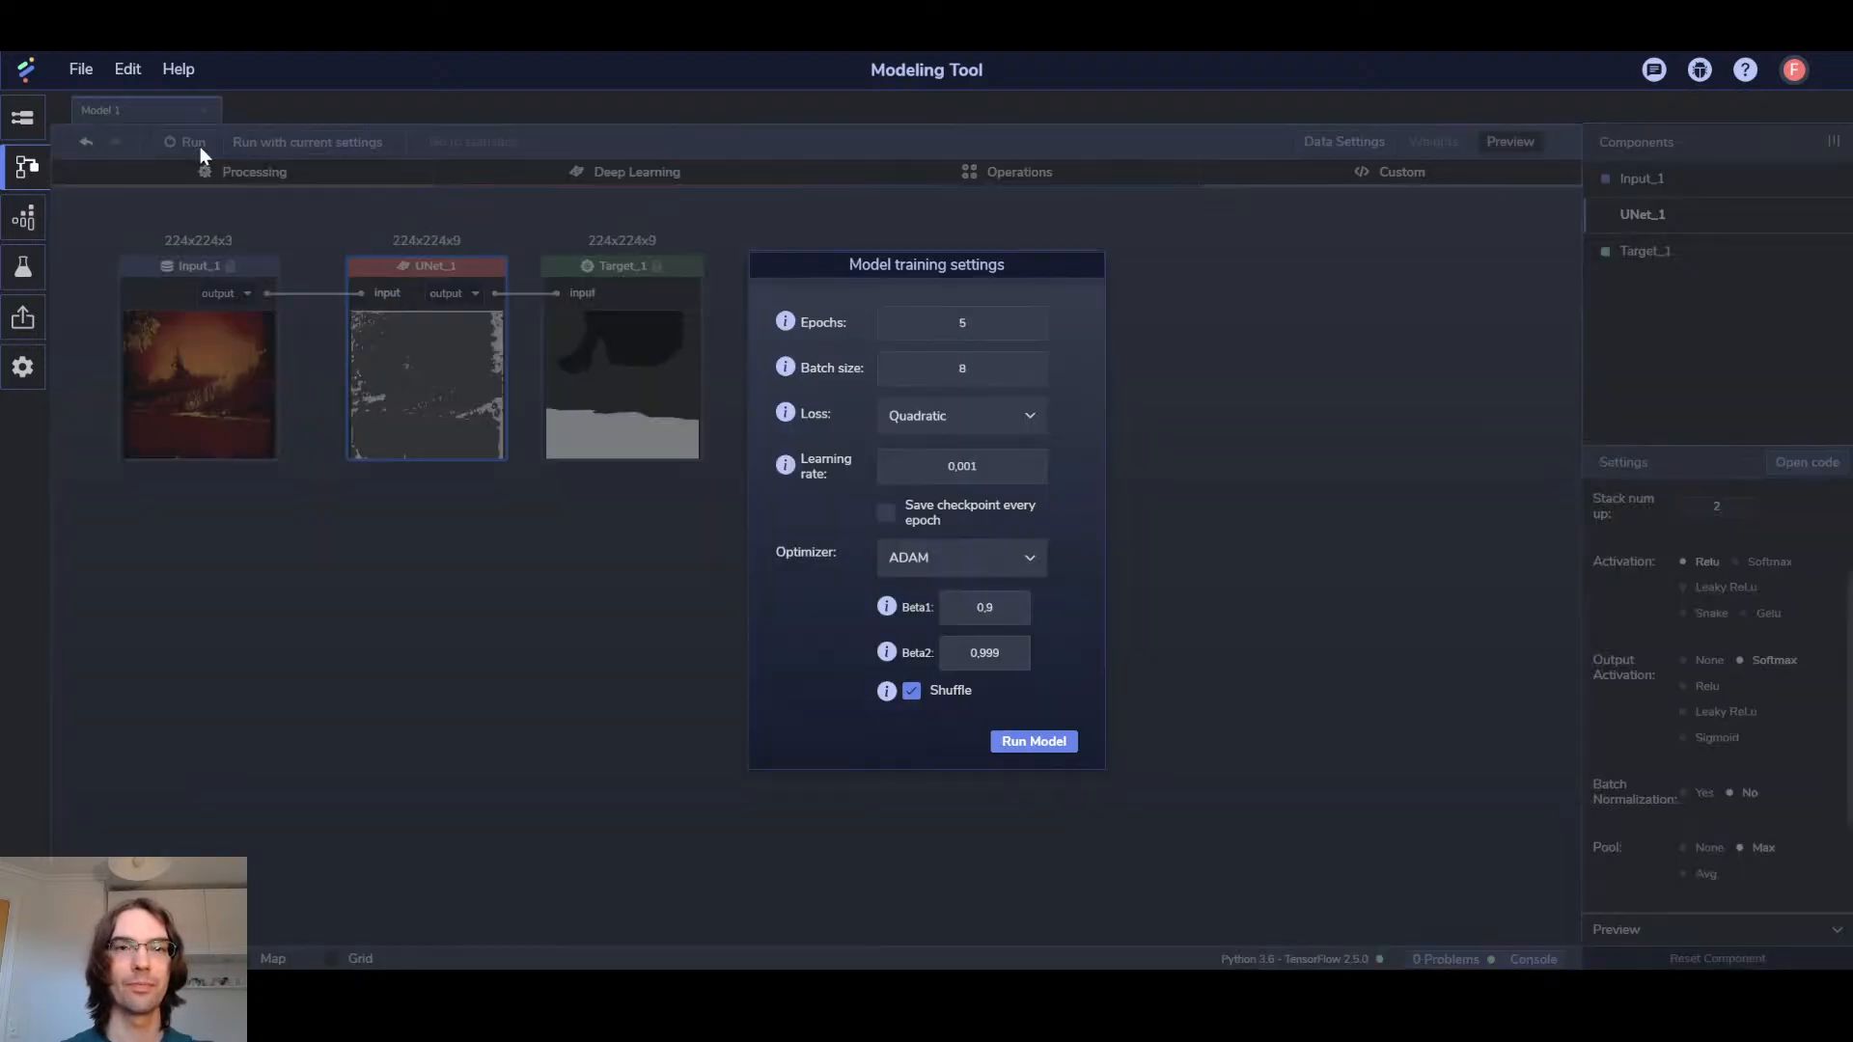
click(970, 417)
click(957, 449)
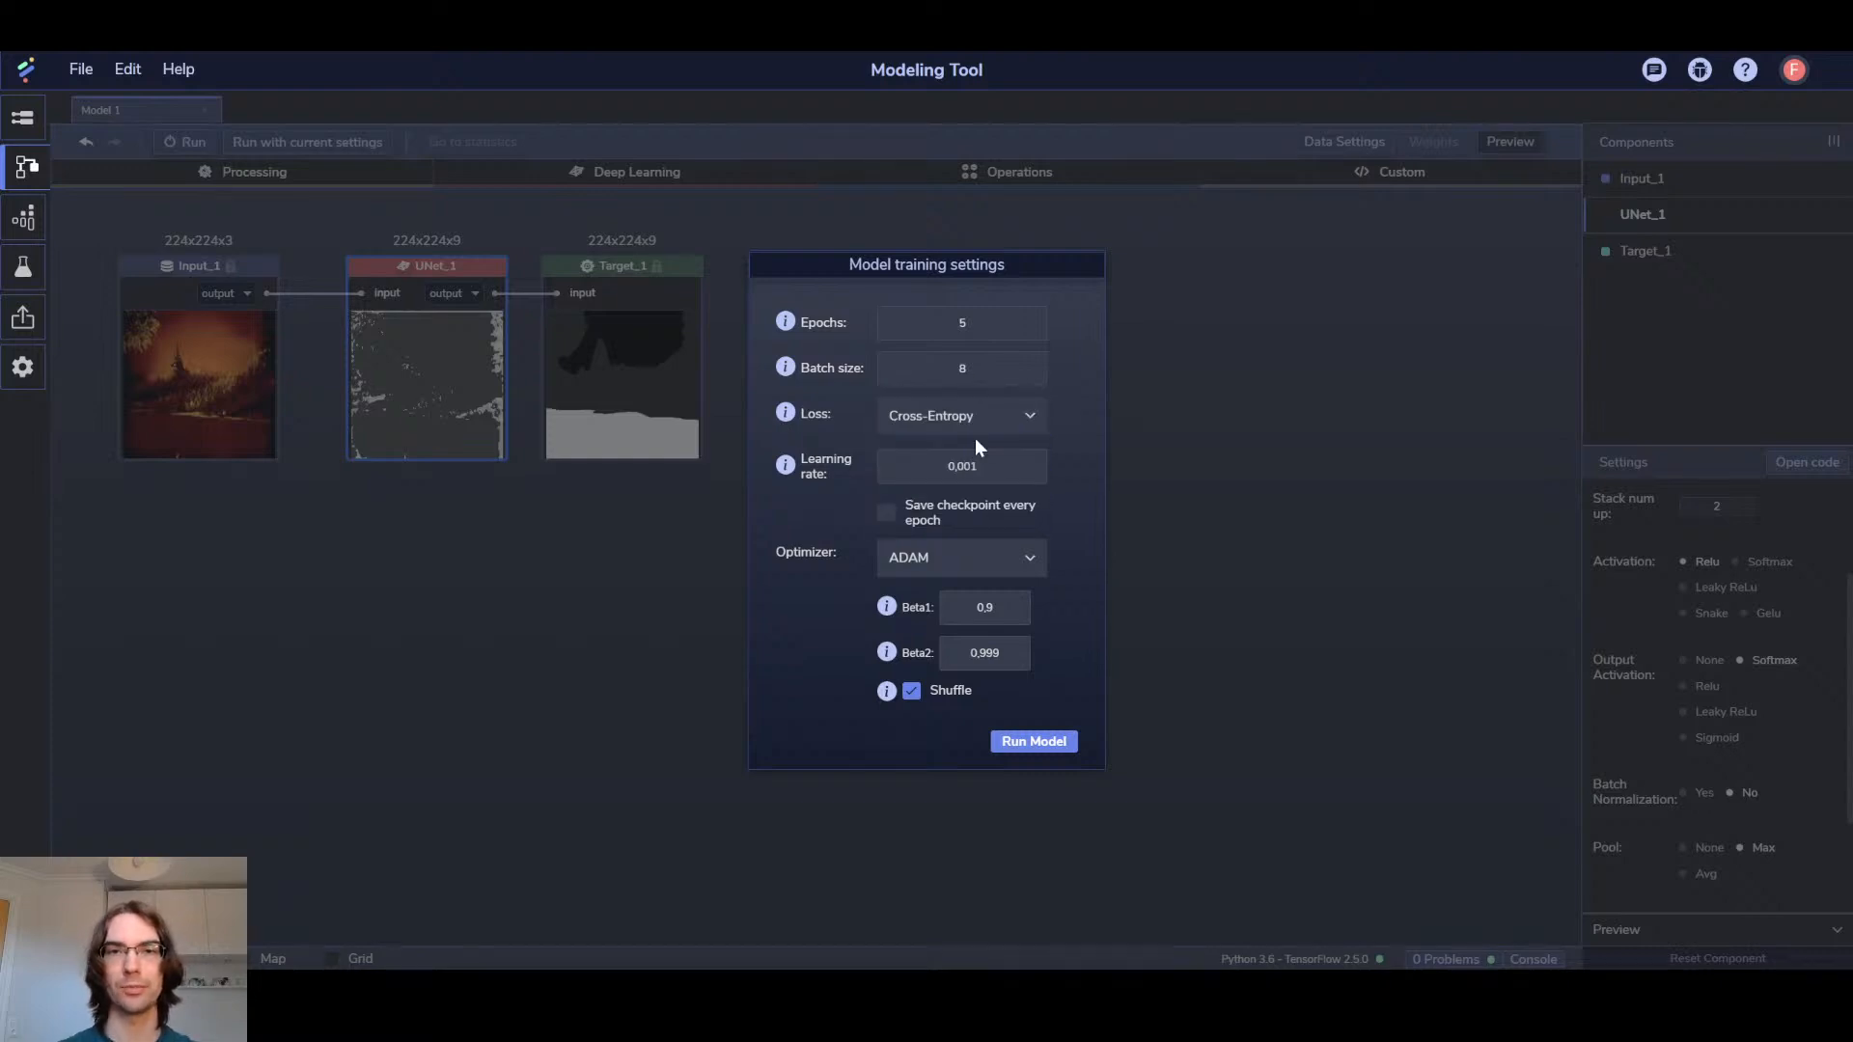
Run the model training and monitor the Target_1 statistics, checking UNet_1's gradients and its weights and output
click(1058, 744)
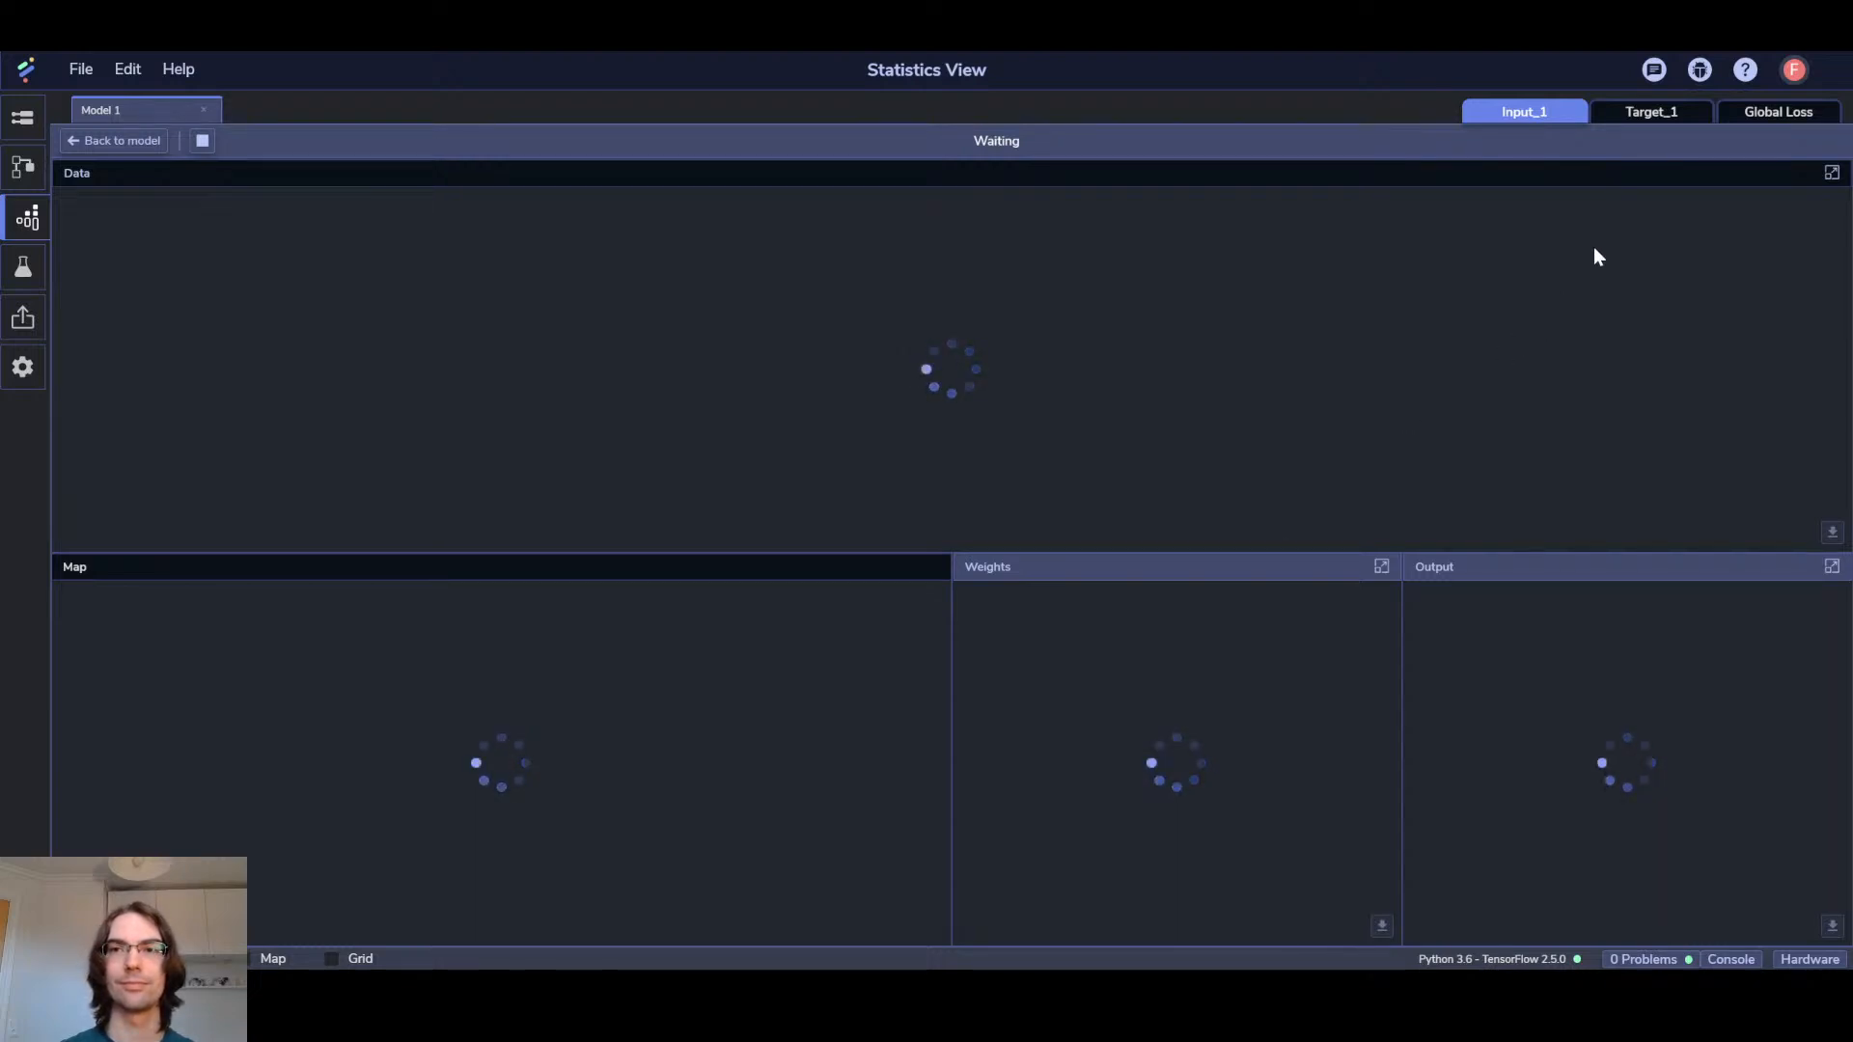
click(1640, 123)
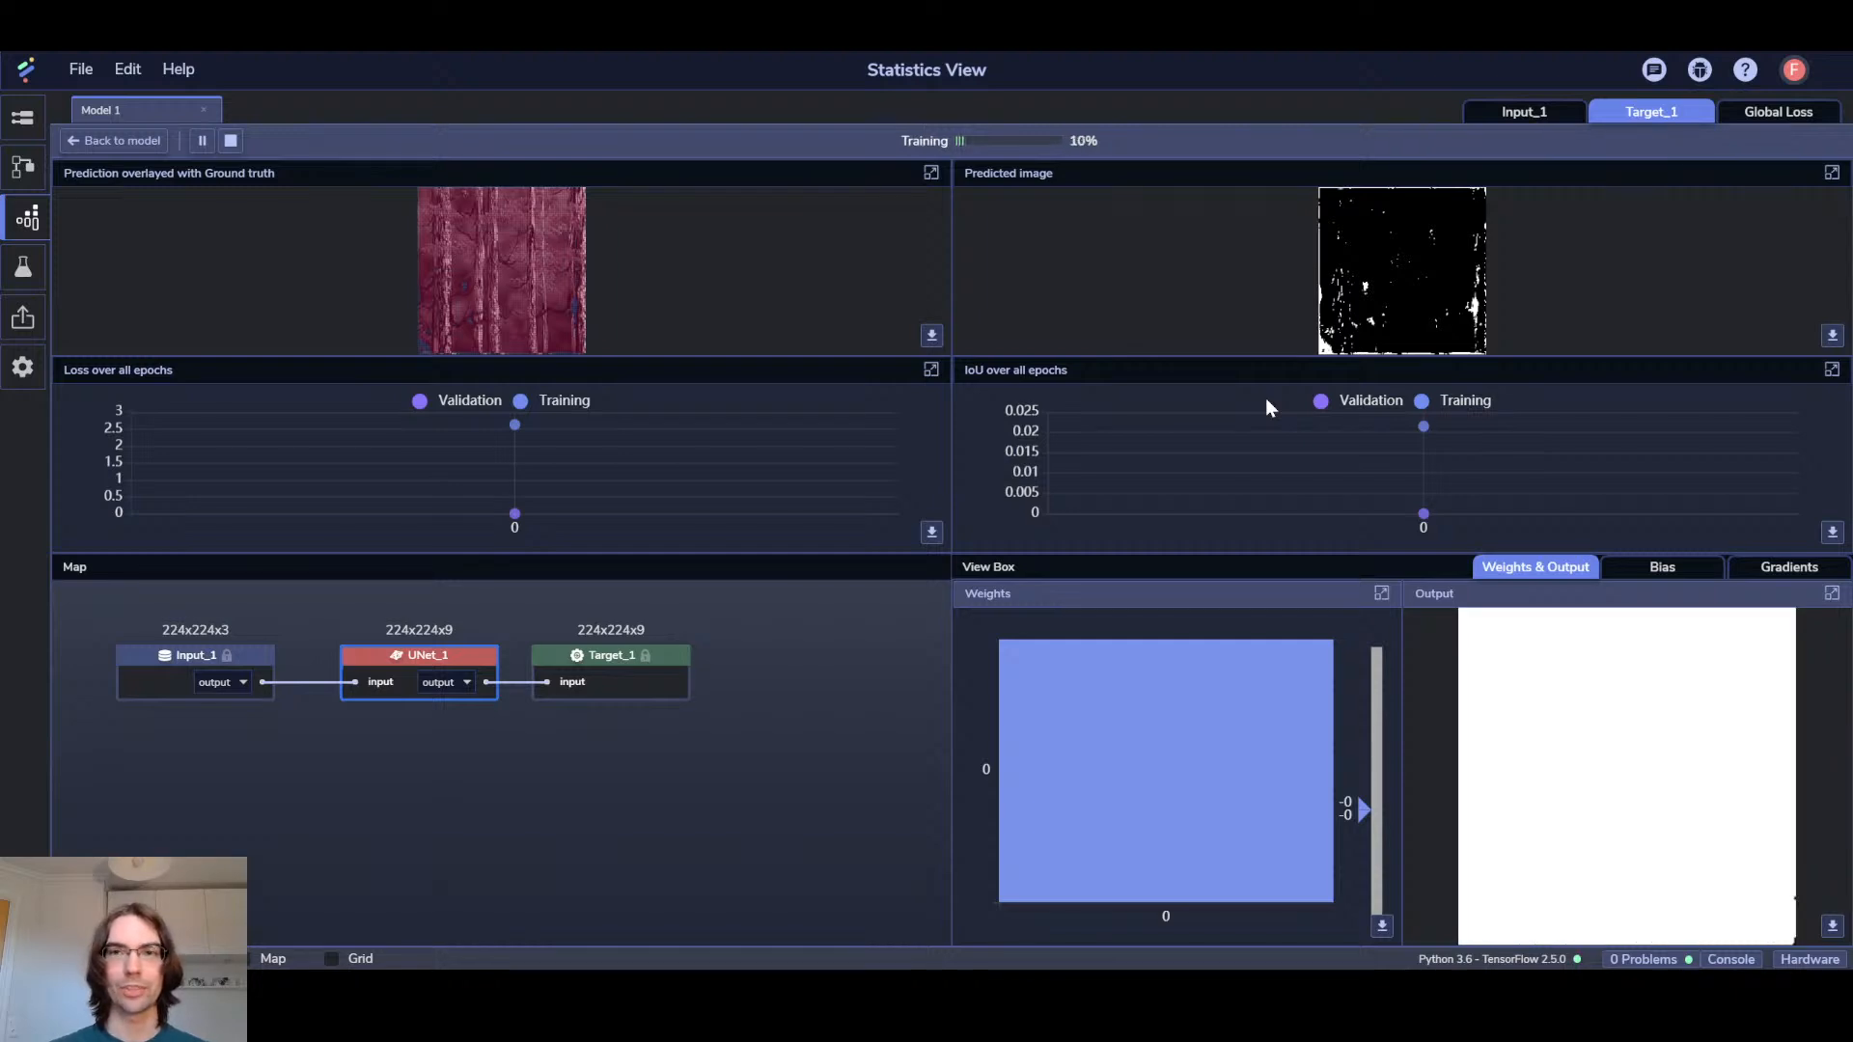
click(1789, 578)
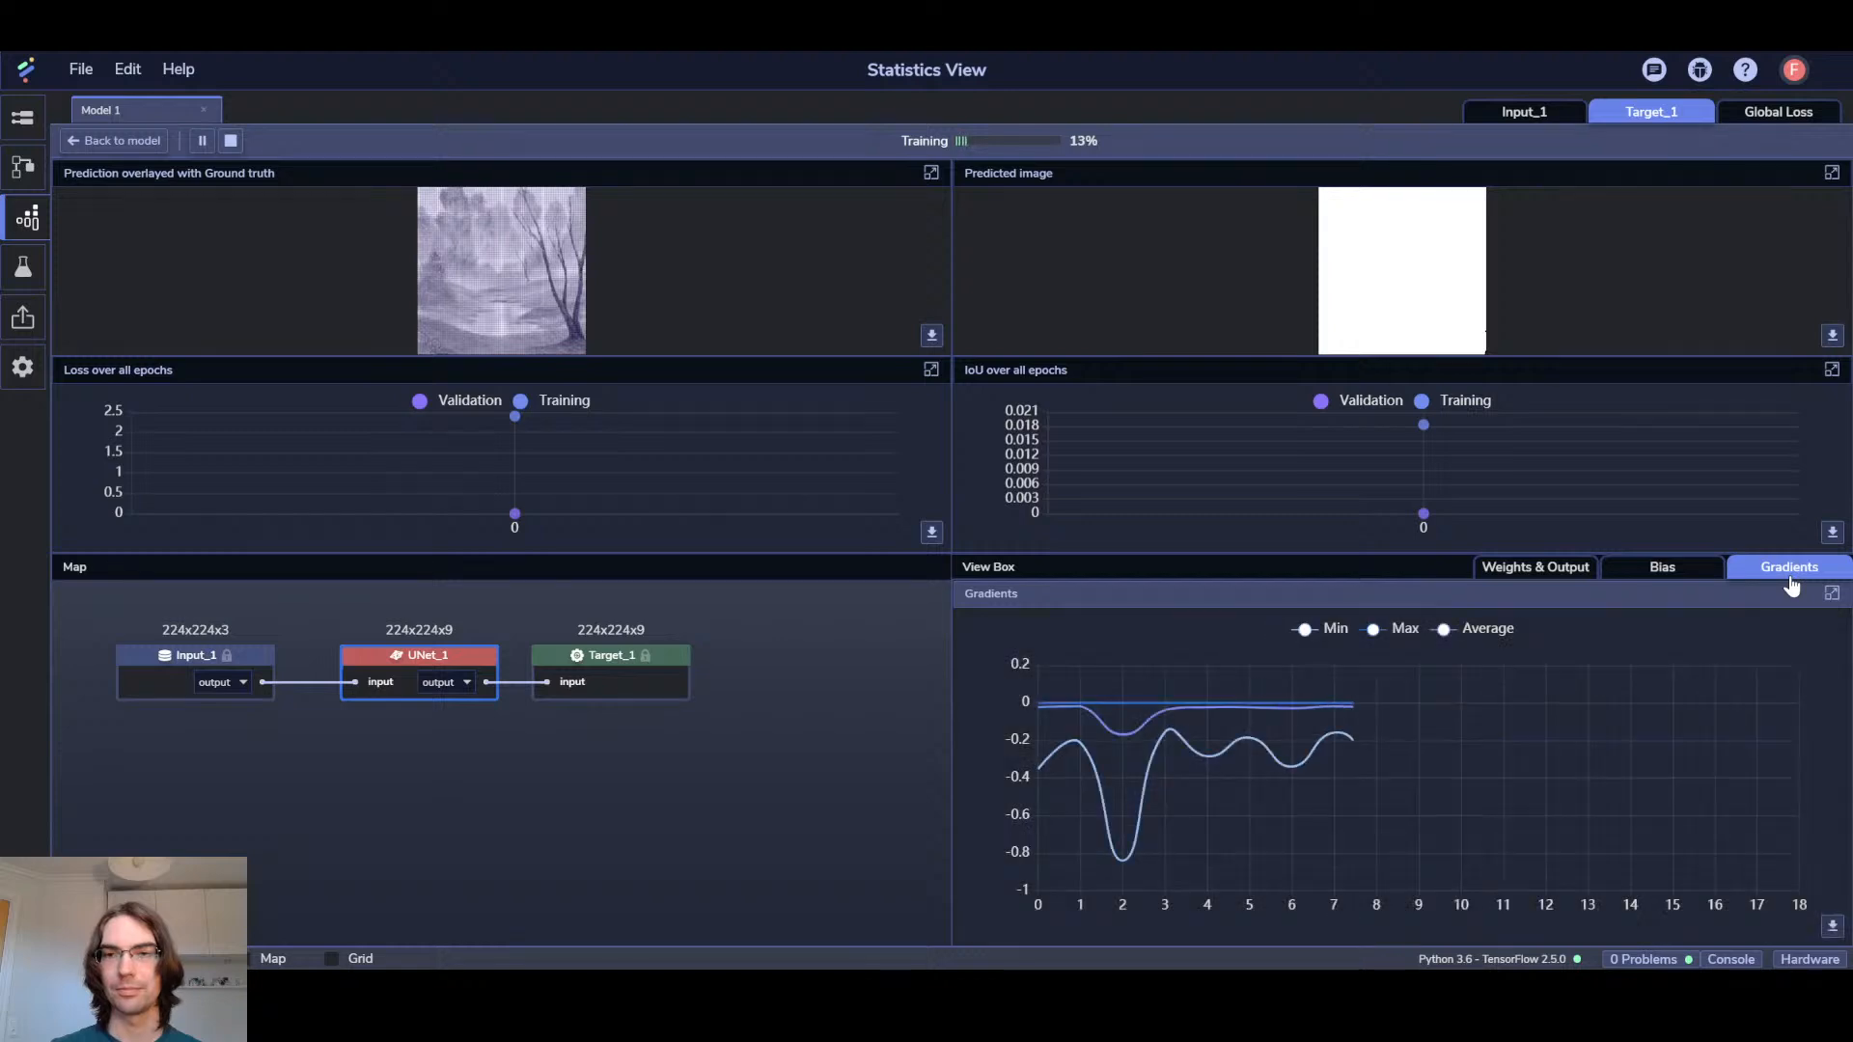
click(1539, 572)
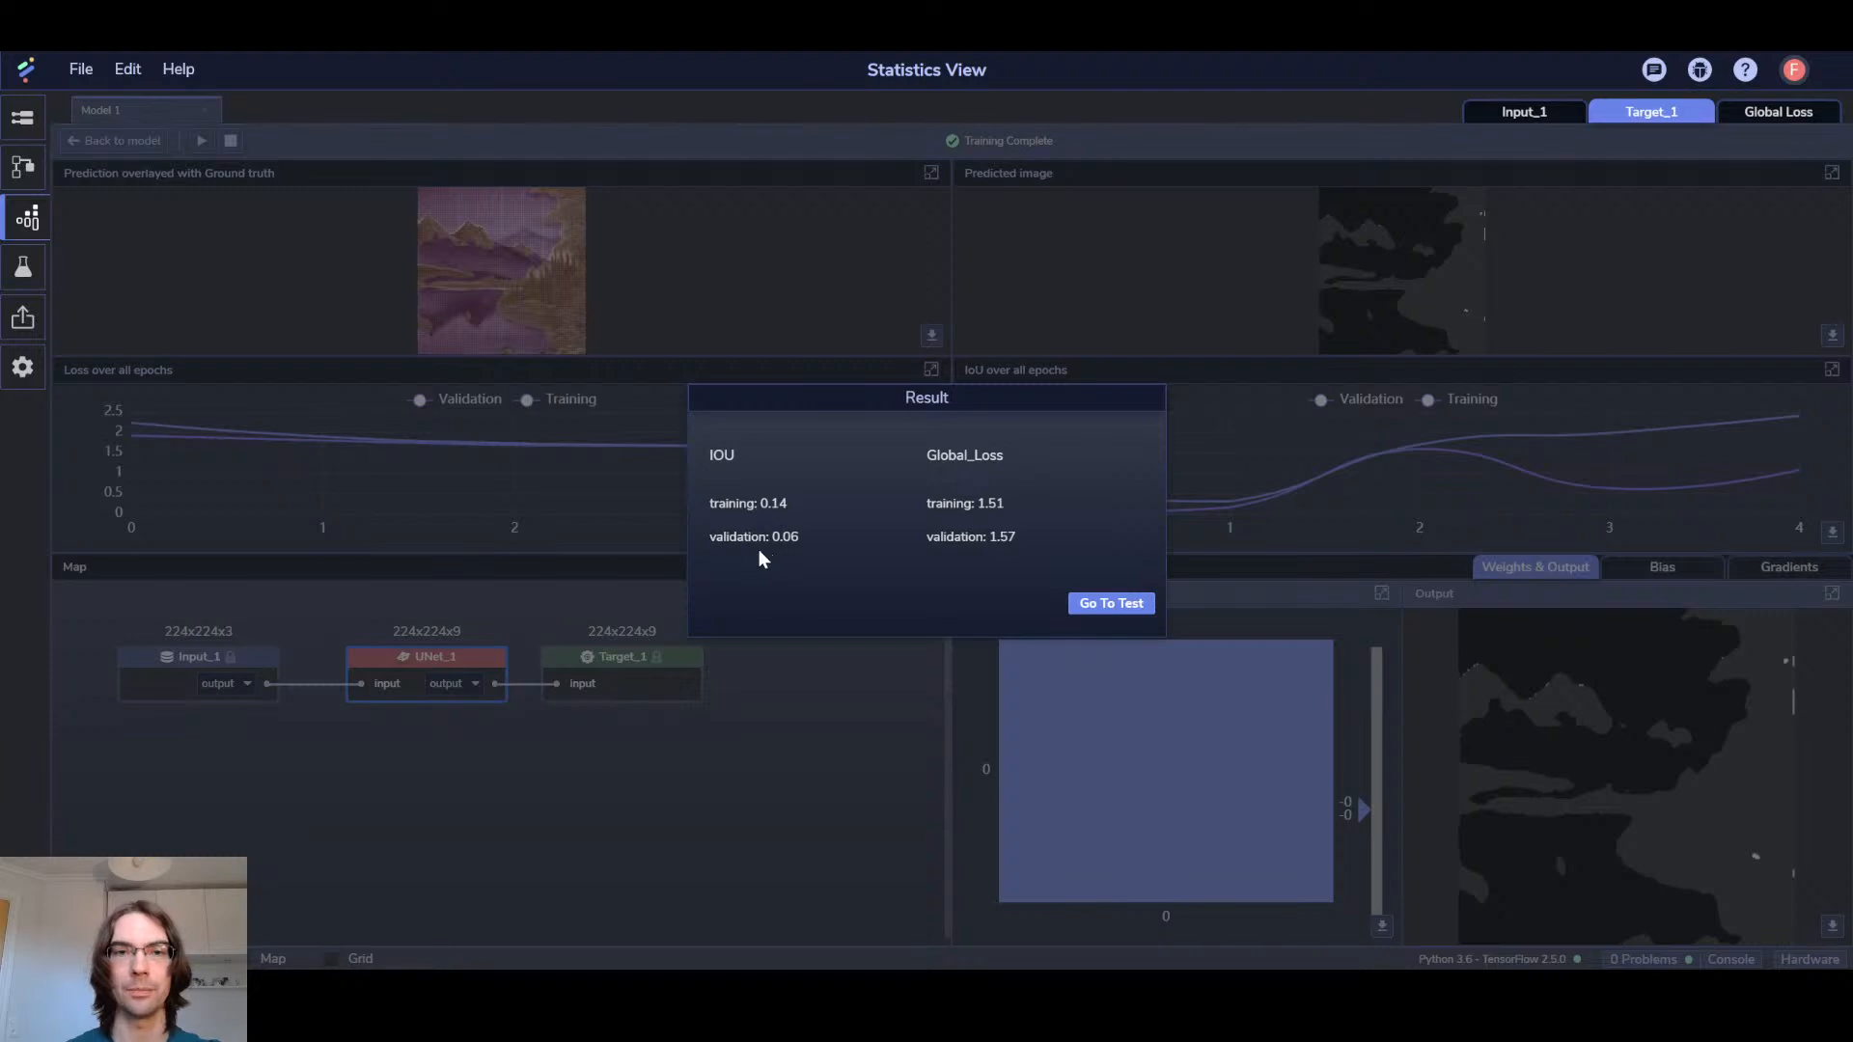
Run a test of Model 1 on the partitioned dataset with Segmentation Metrics and Output Visualization
click(1120, 608)
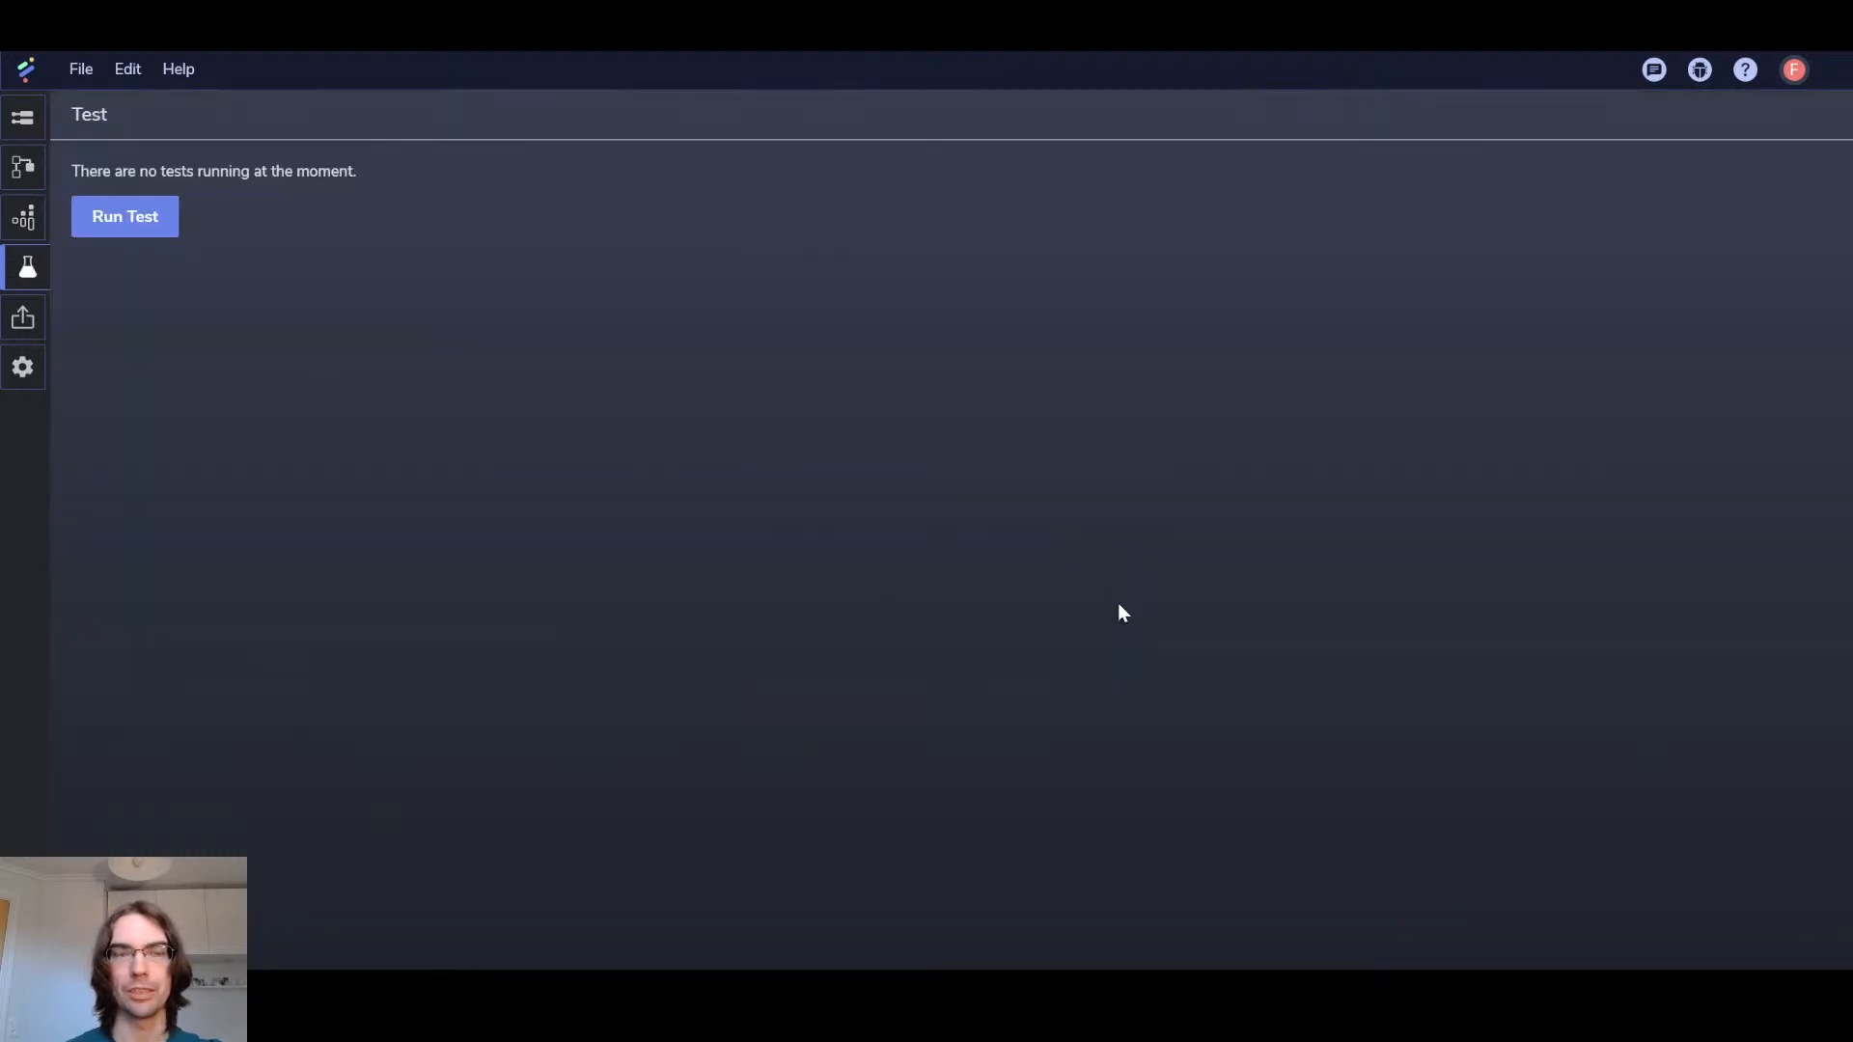
click(149, 232)
click(894, 461)
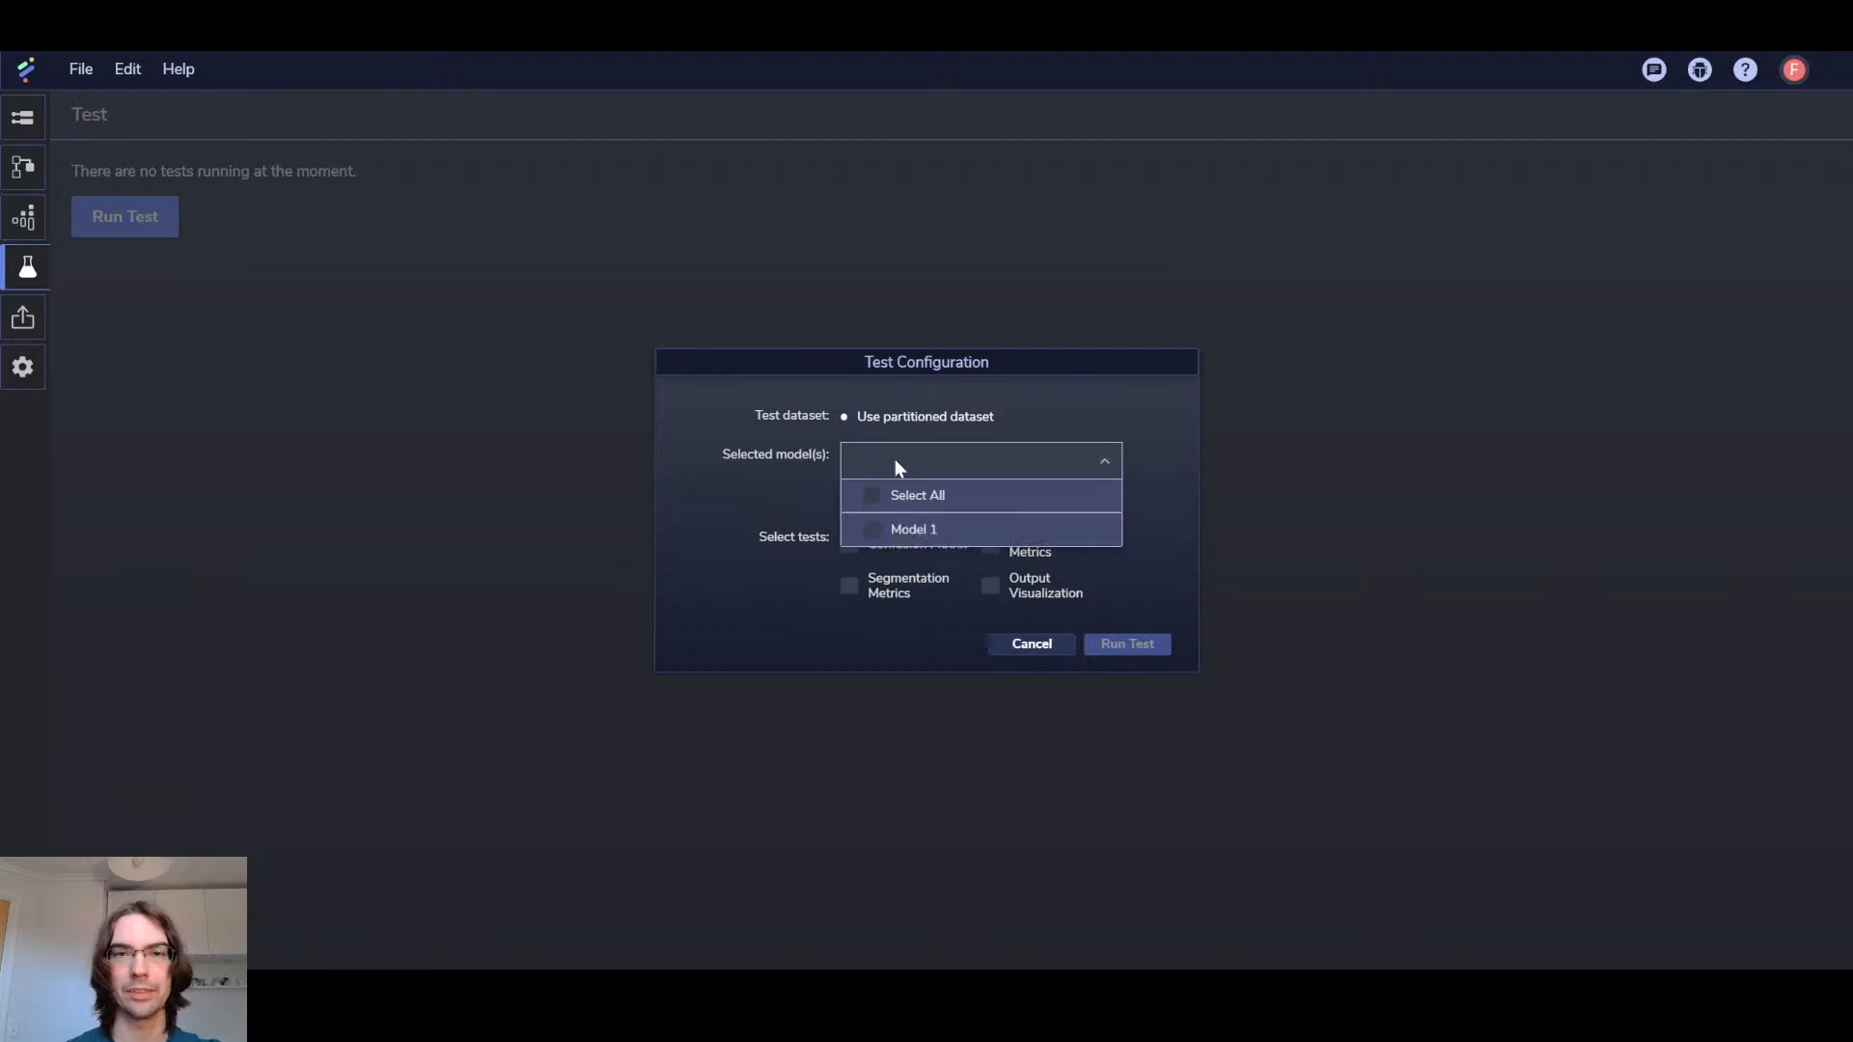
click(913, 529)
click(929, 460)
click(920, 585)
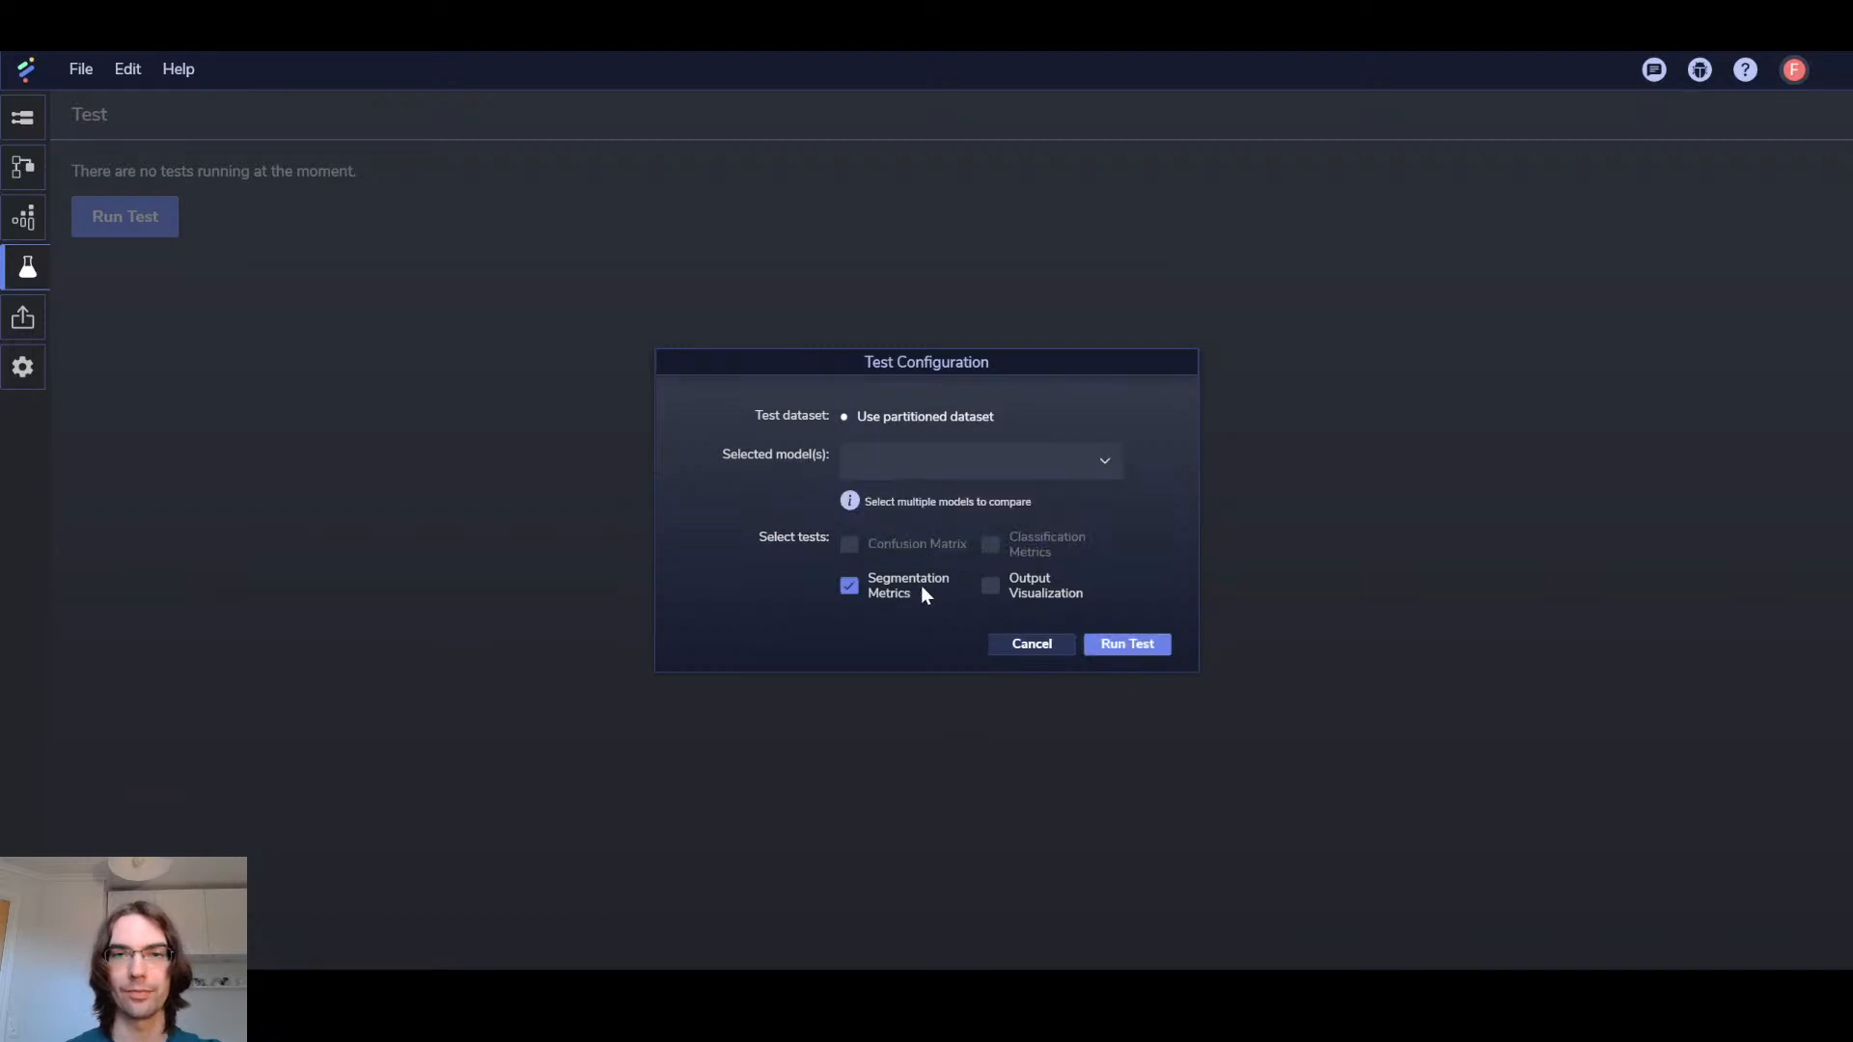
click(1126, 643)
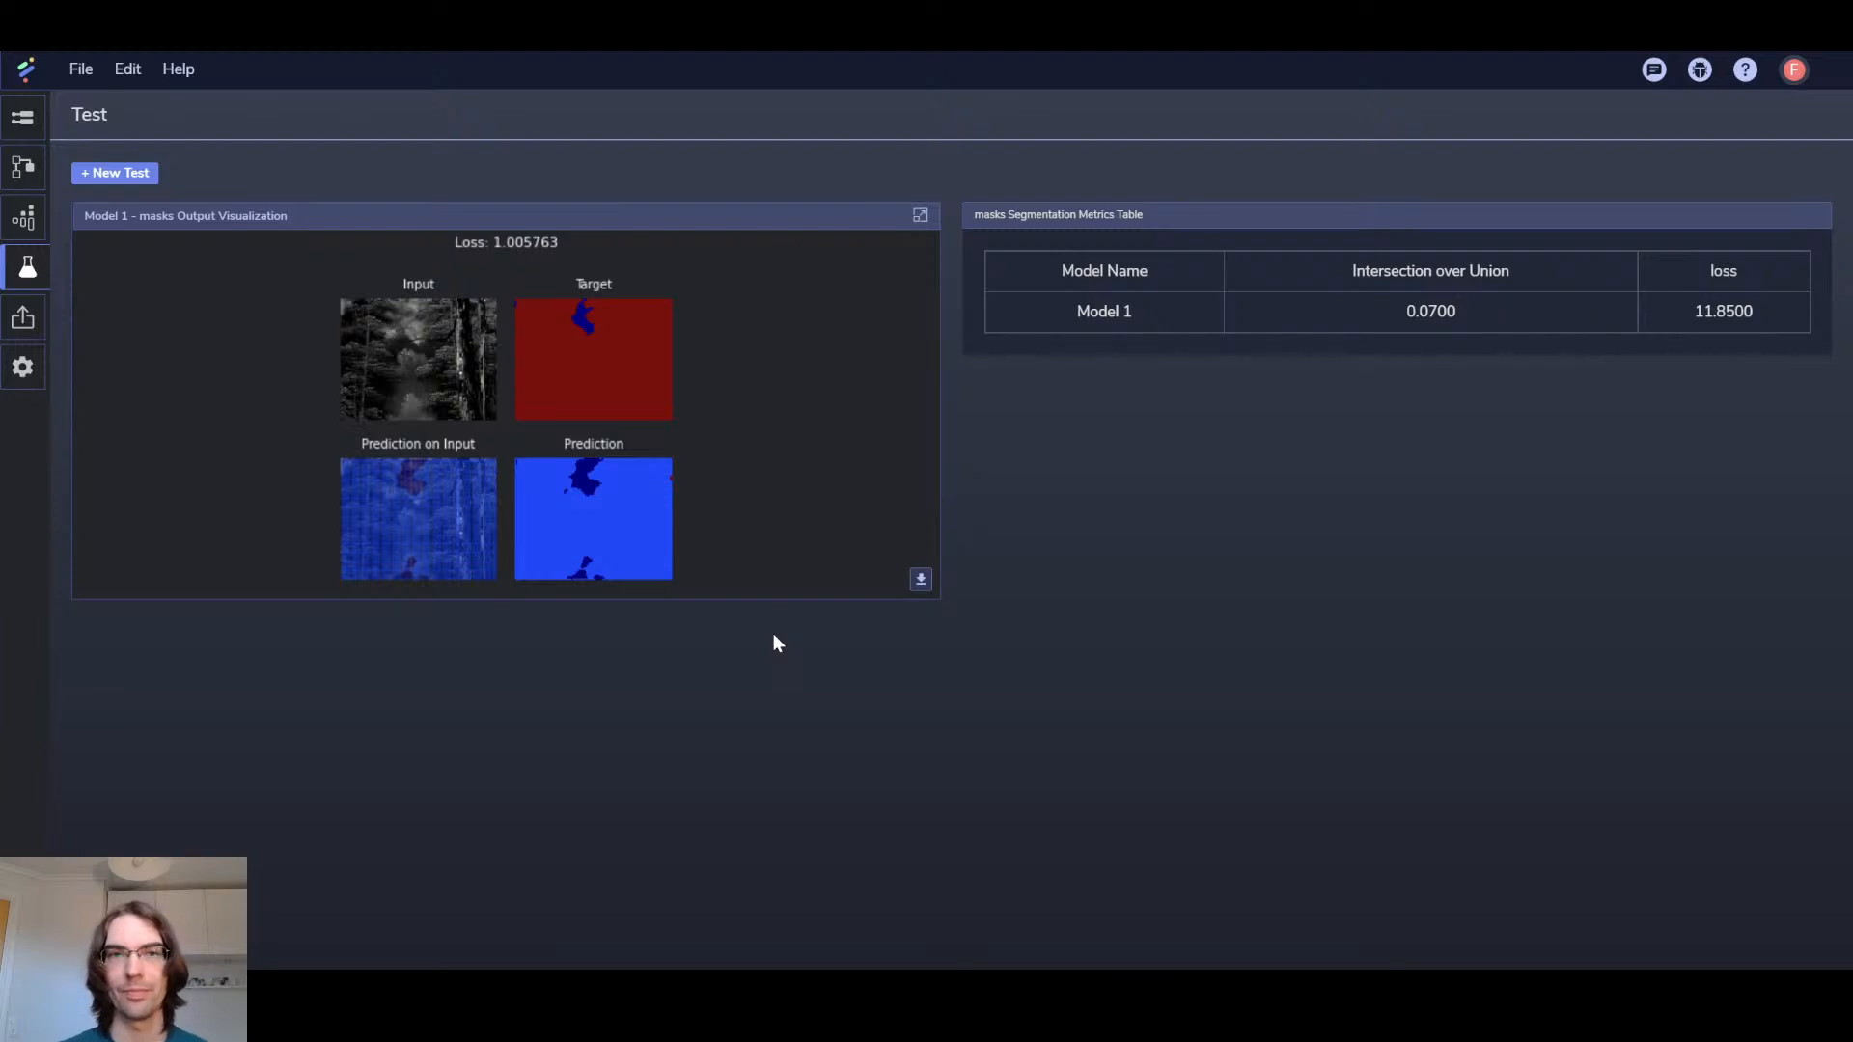
Browse the masks output visualization from sample 1 to sample 10, comparing each prediction with its target
mouse_move(647, 323)
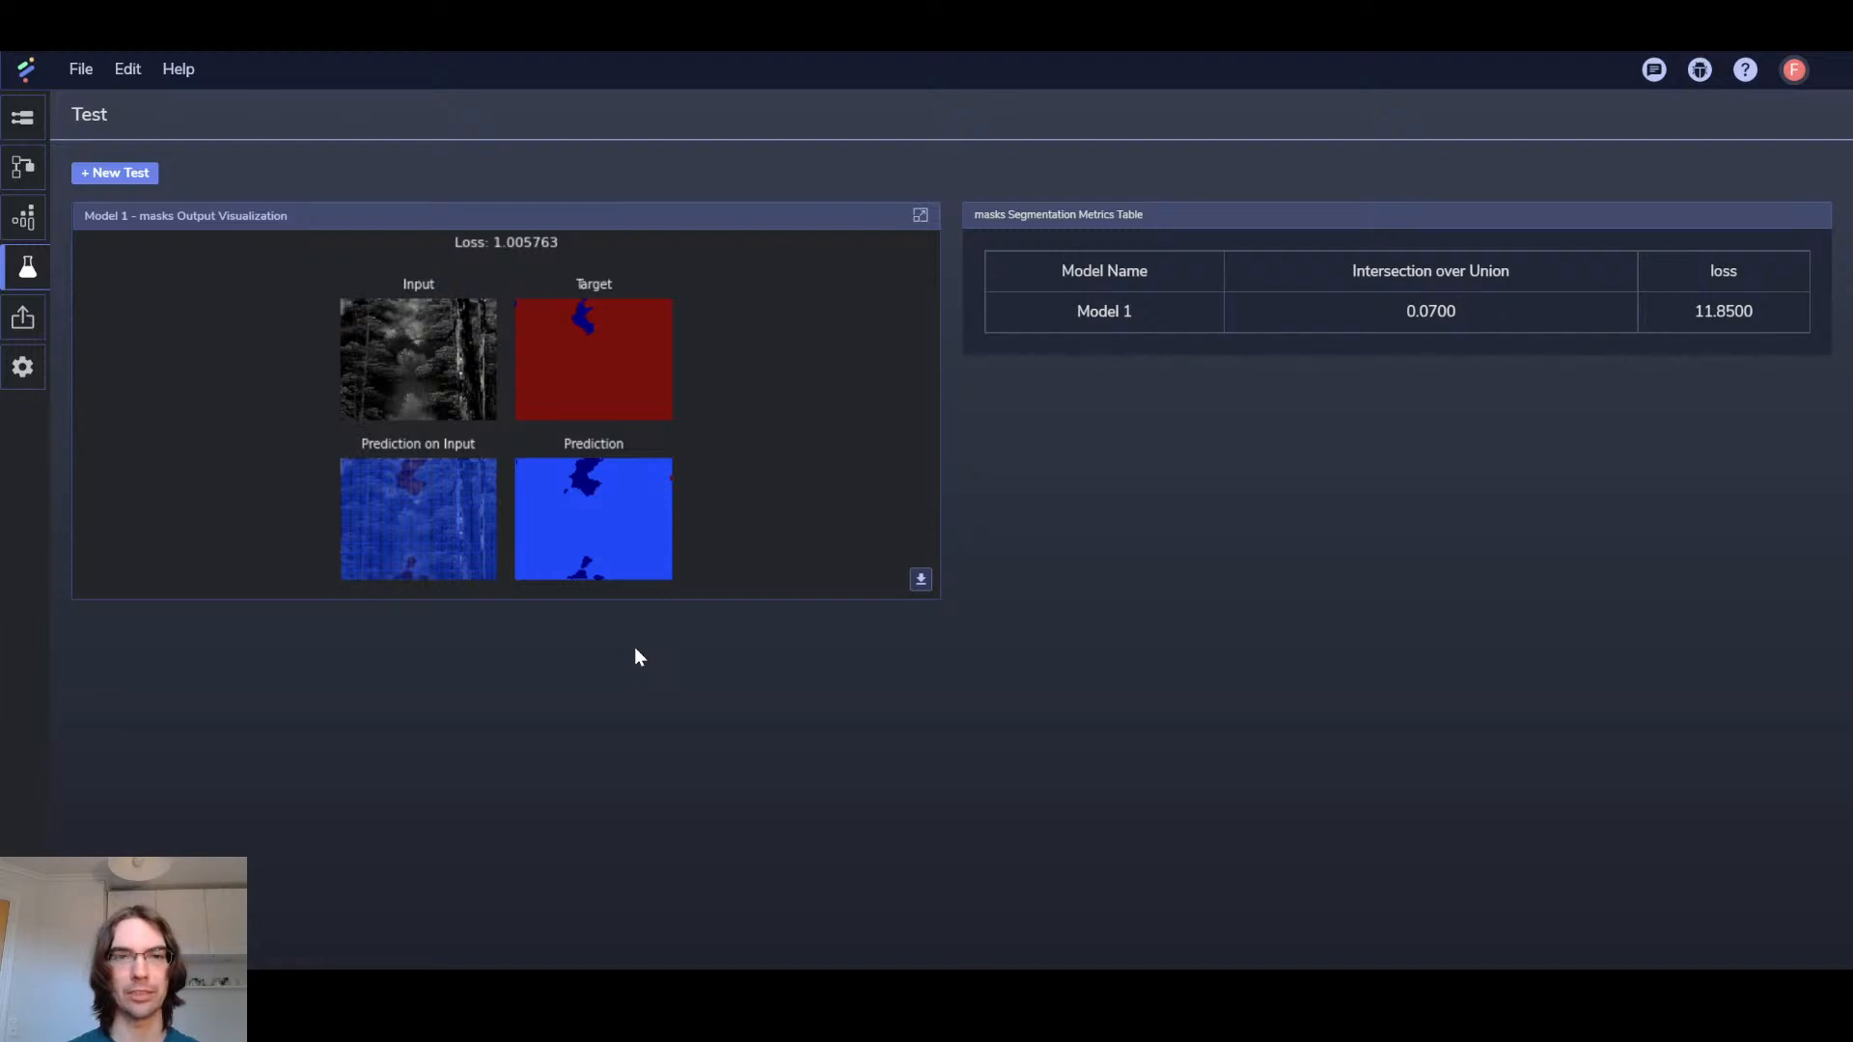
mouse_move(897, 440)
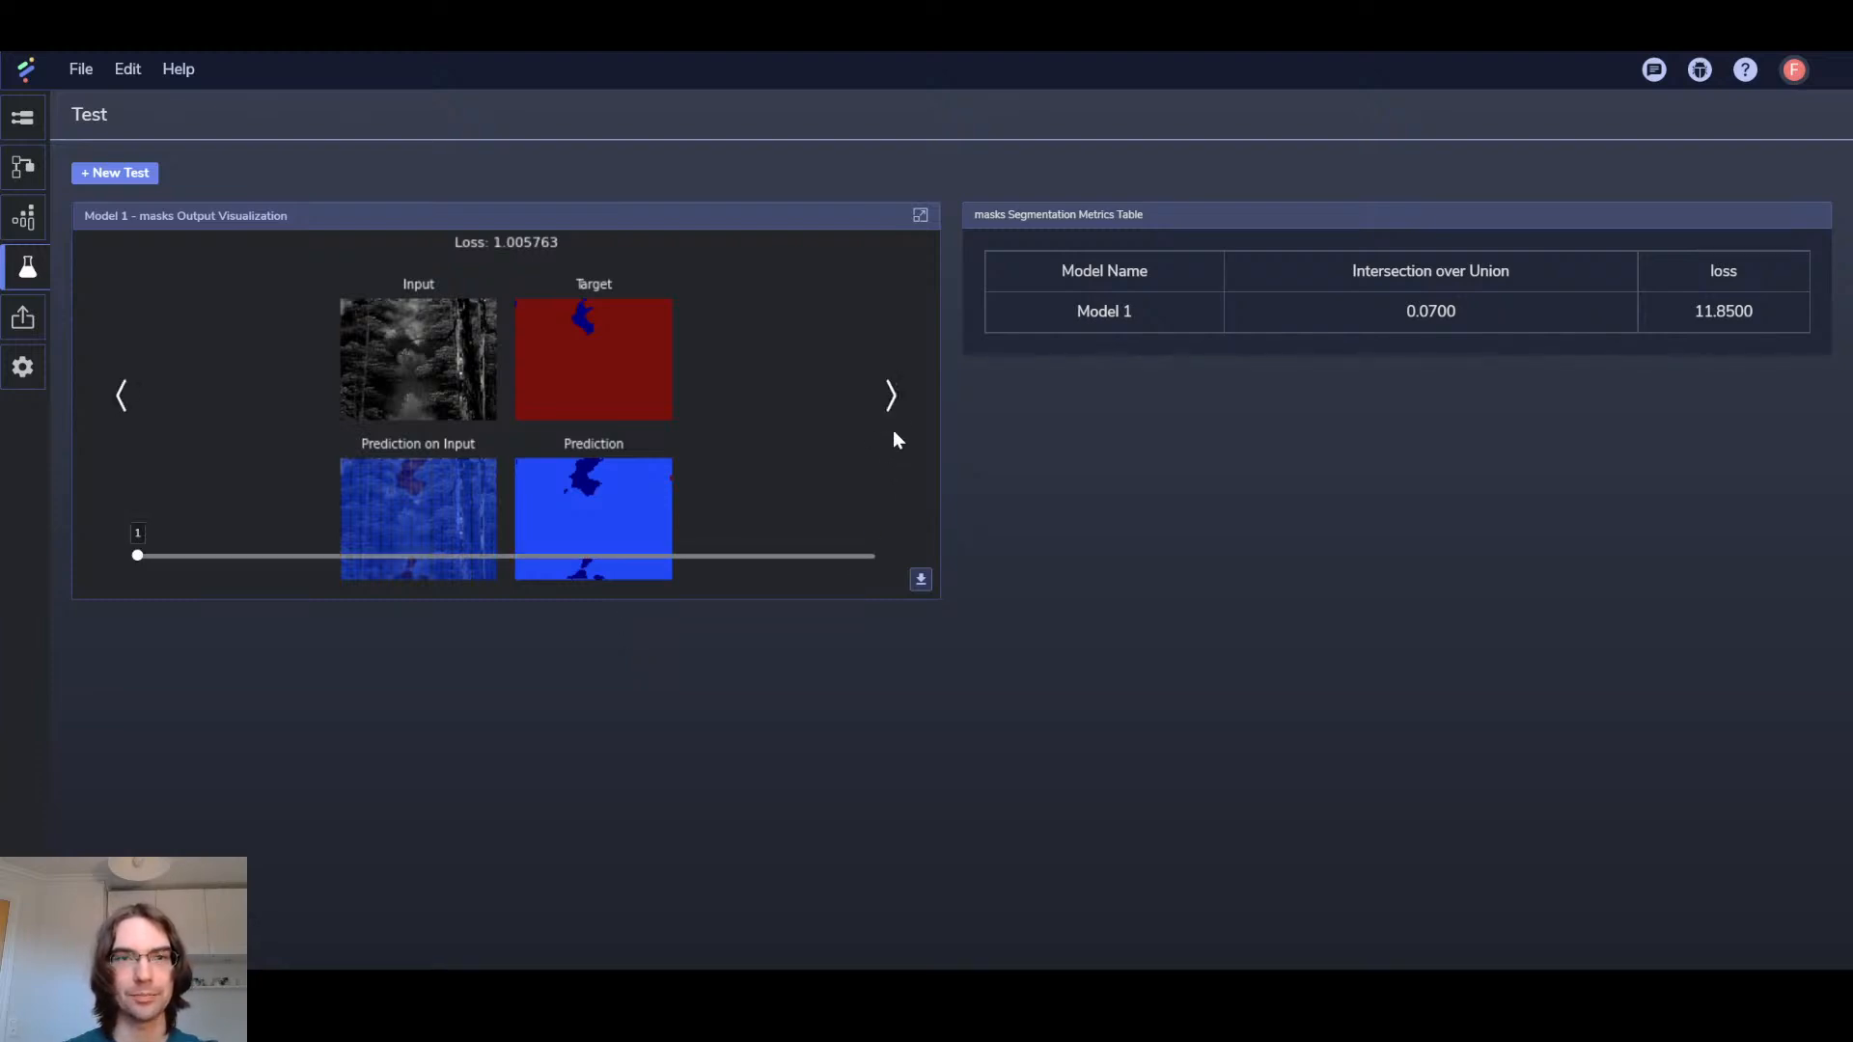
click(892, 398)
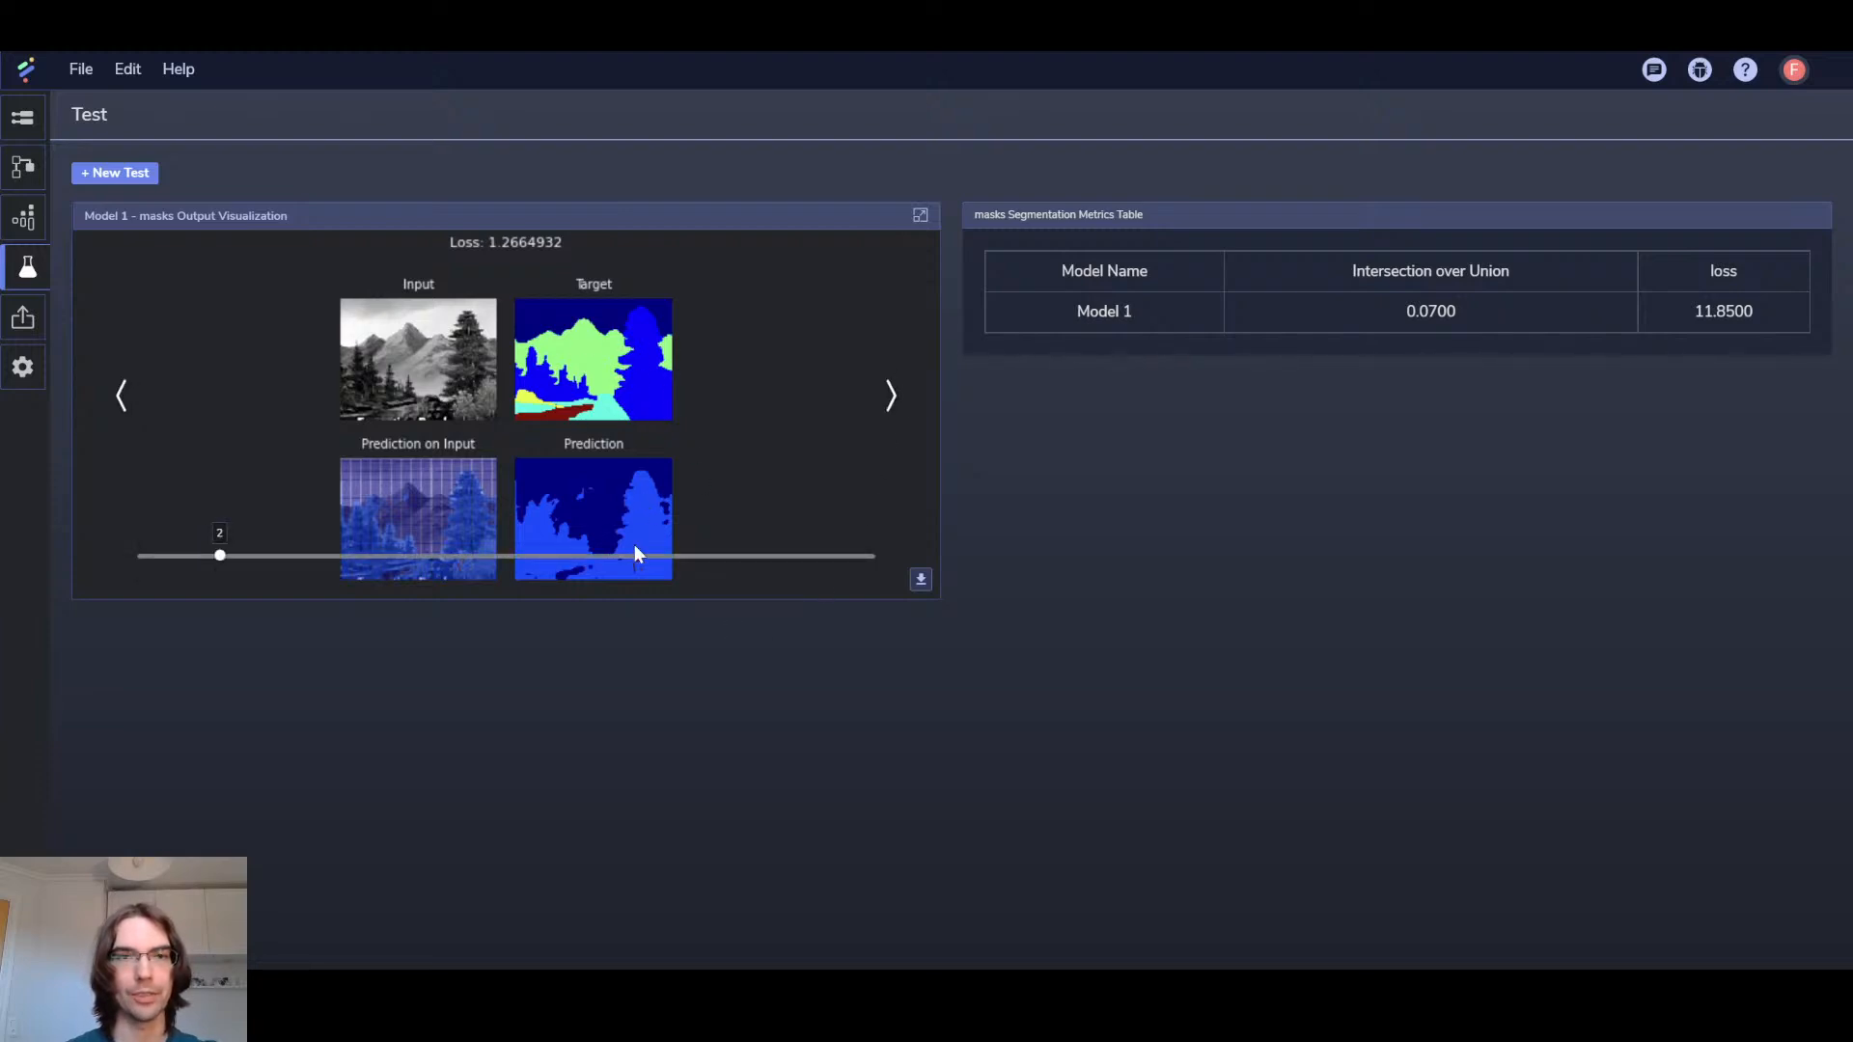
click(890, 396)
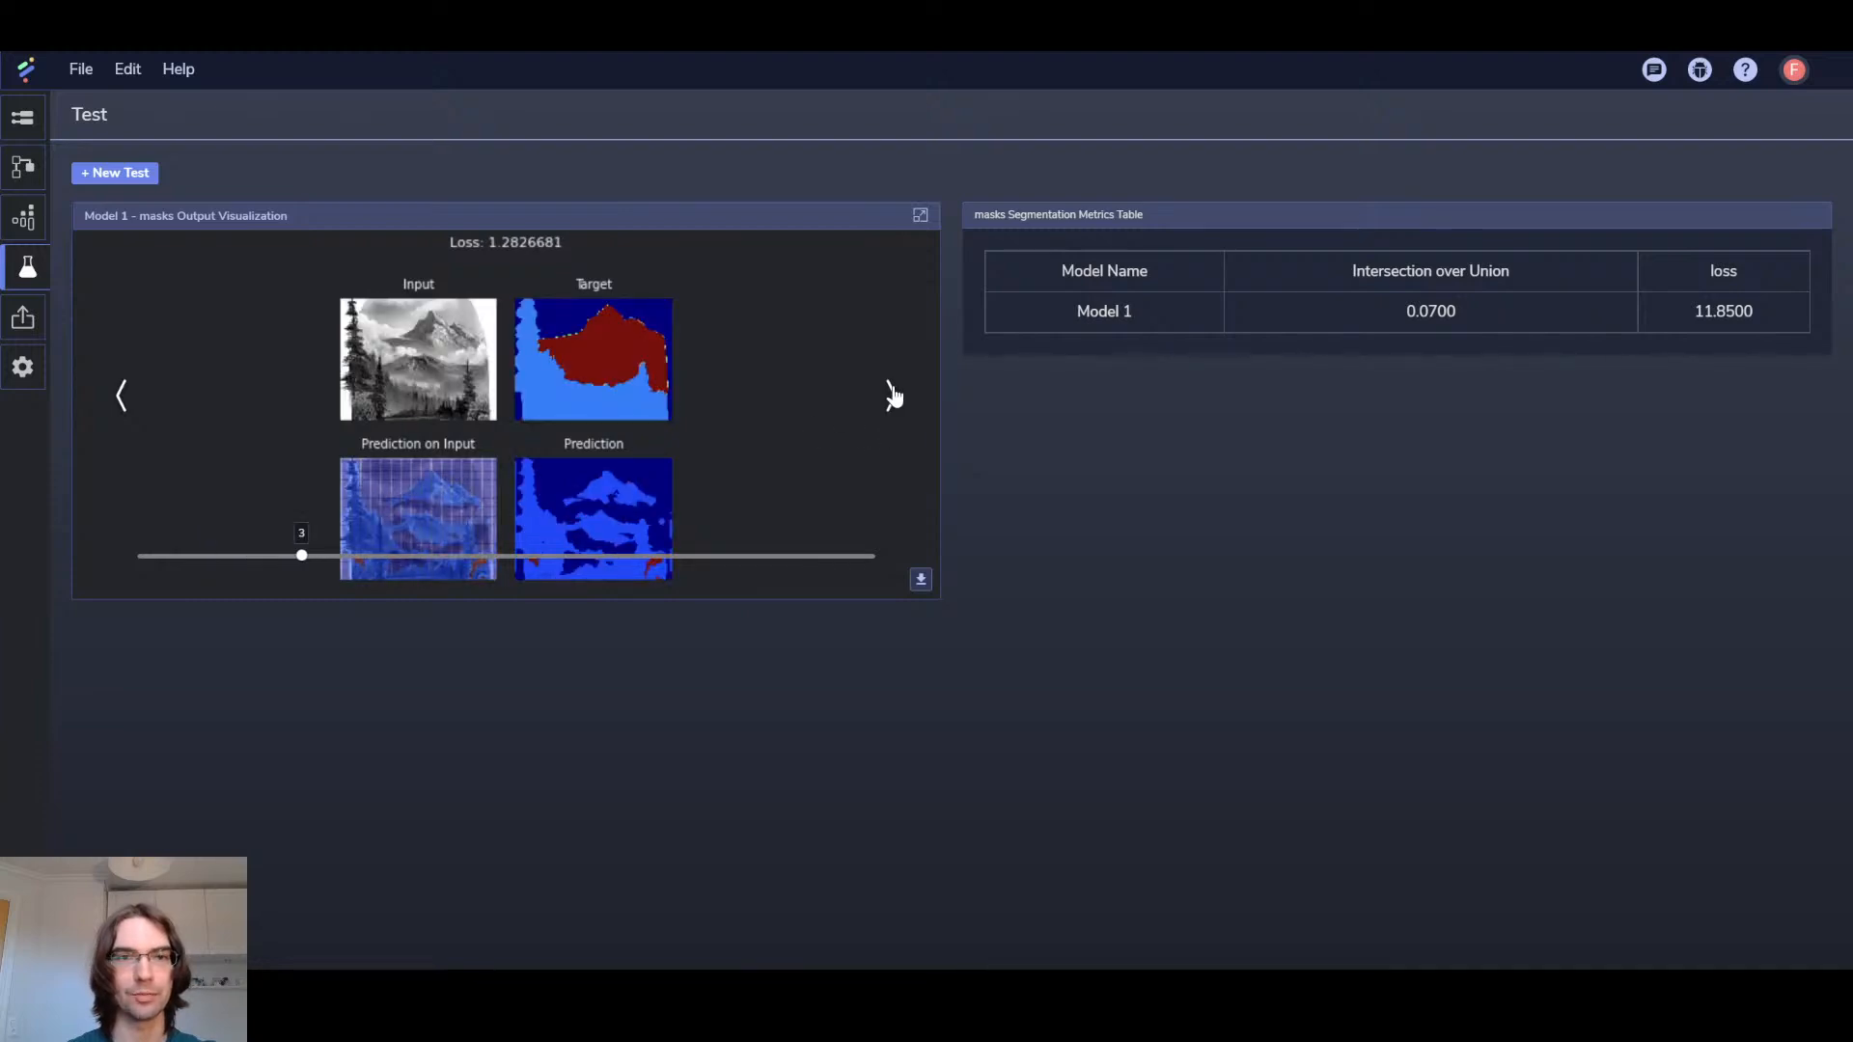
click(890, 396)
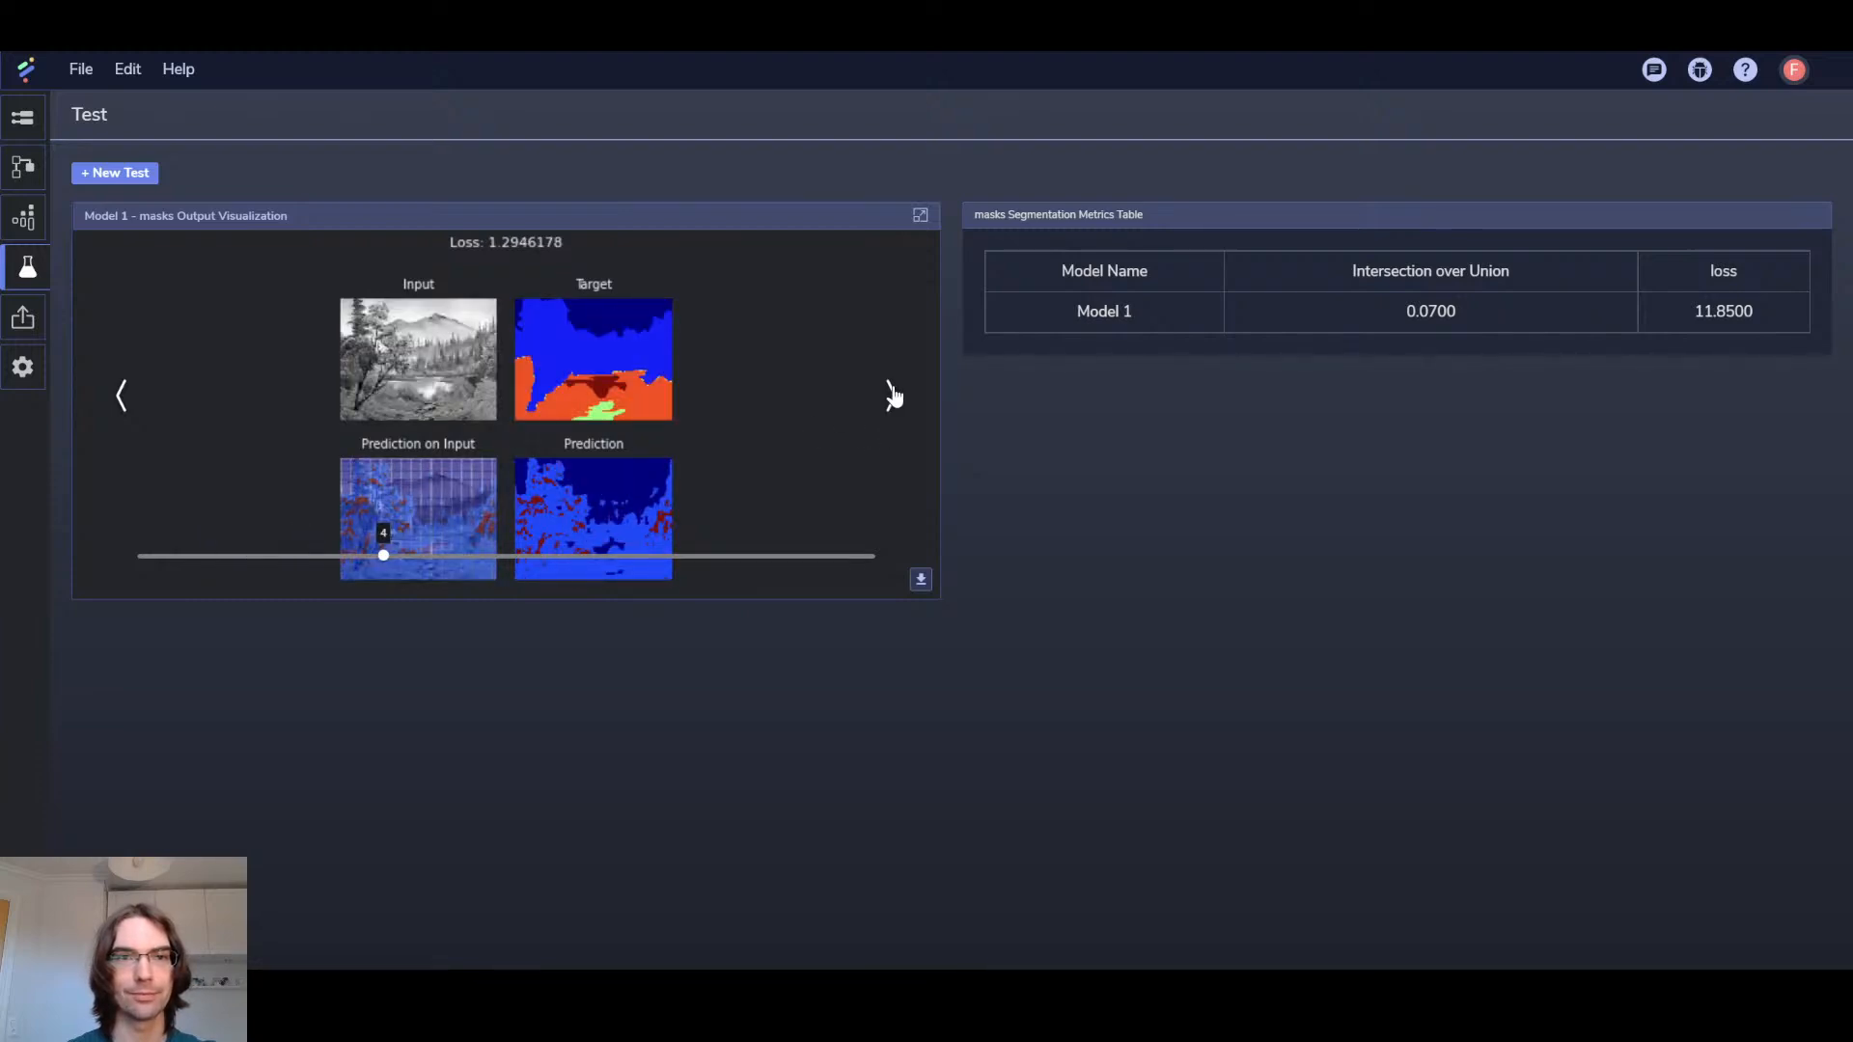
click(890, 396)
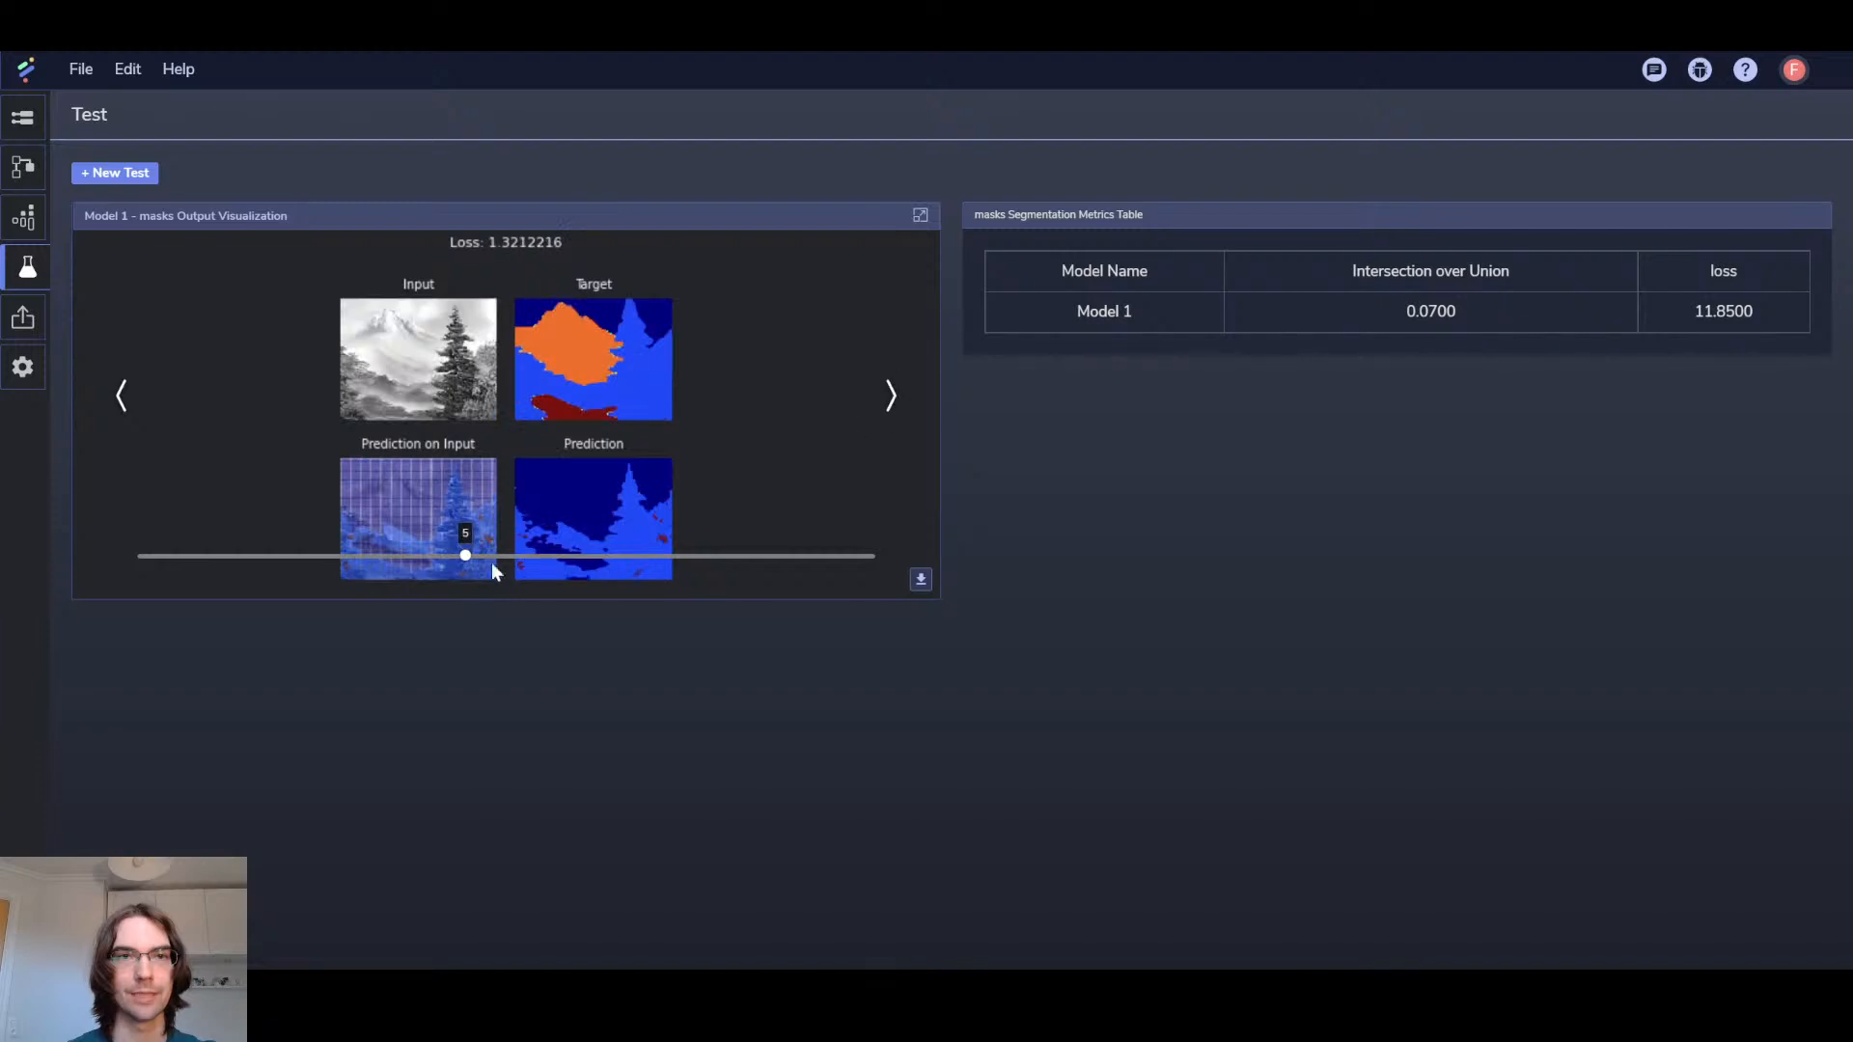
drag(457, 558, 871, 556)
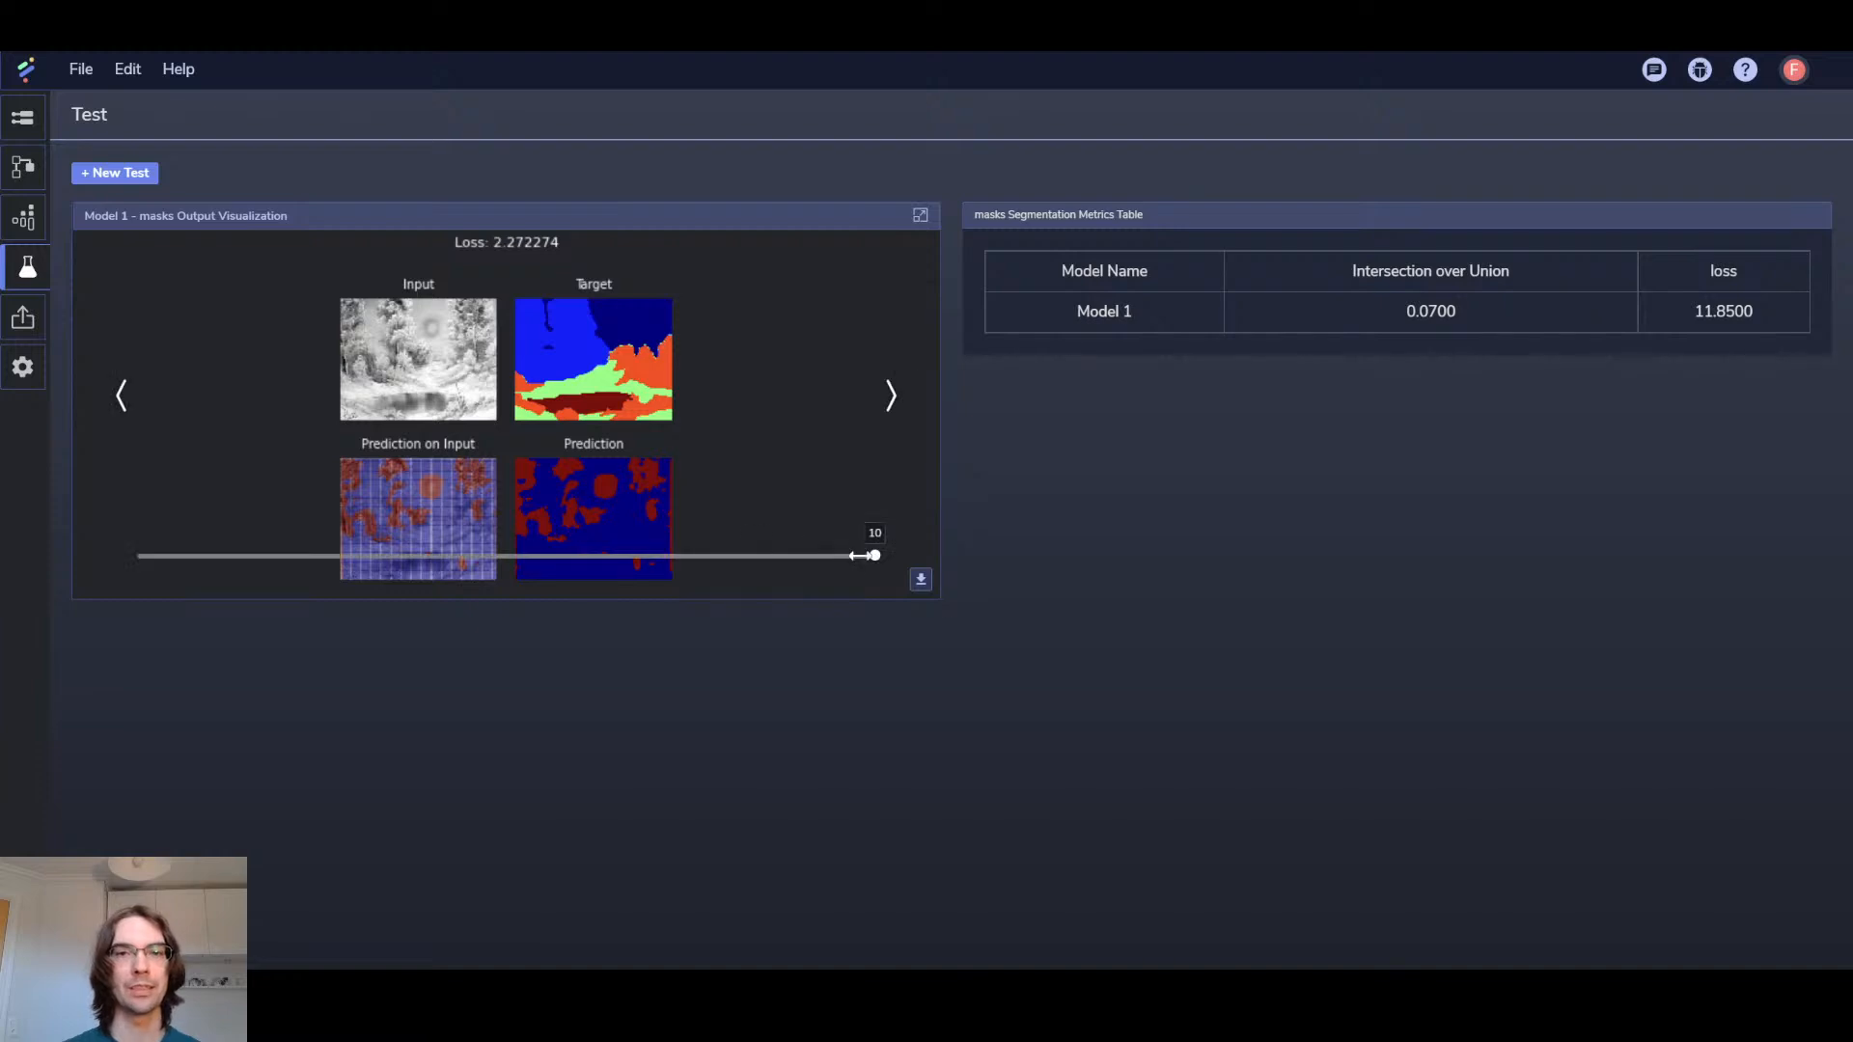
mouse_move(875, 557)
mouse_down()
mouse_move(310, 571)
mouse_move(880, 555)
mouse_up()
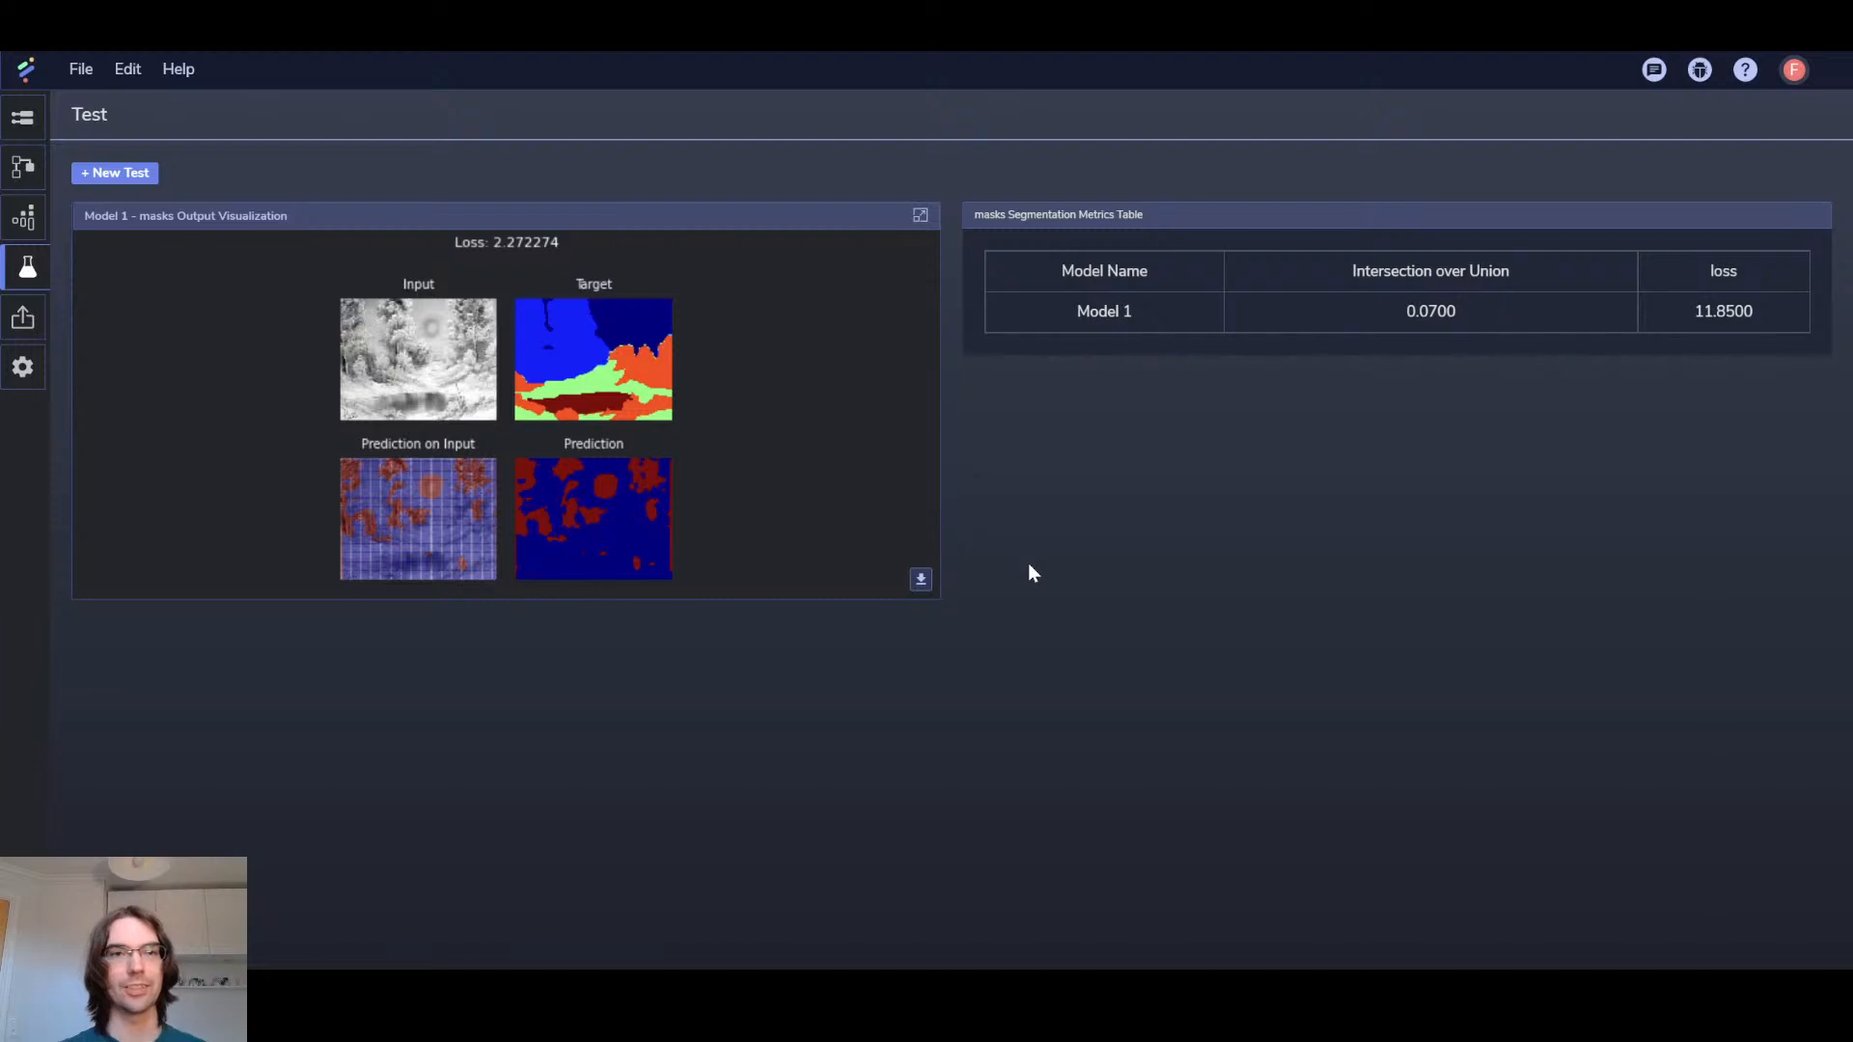
mouse_move(785, 397)
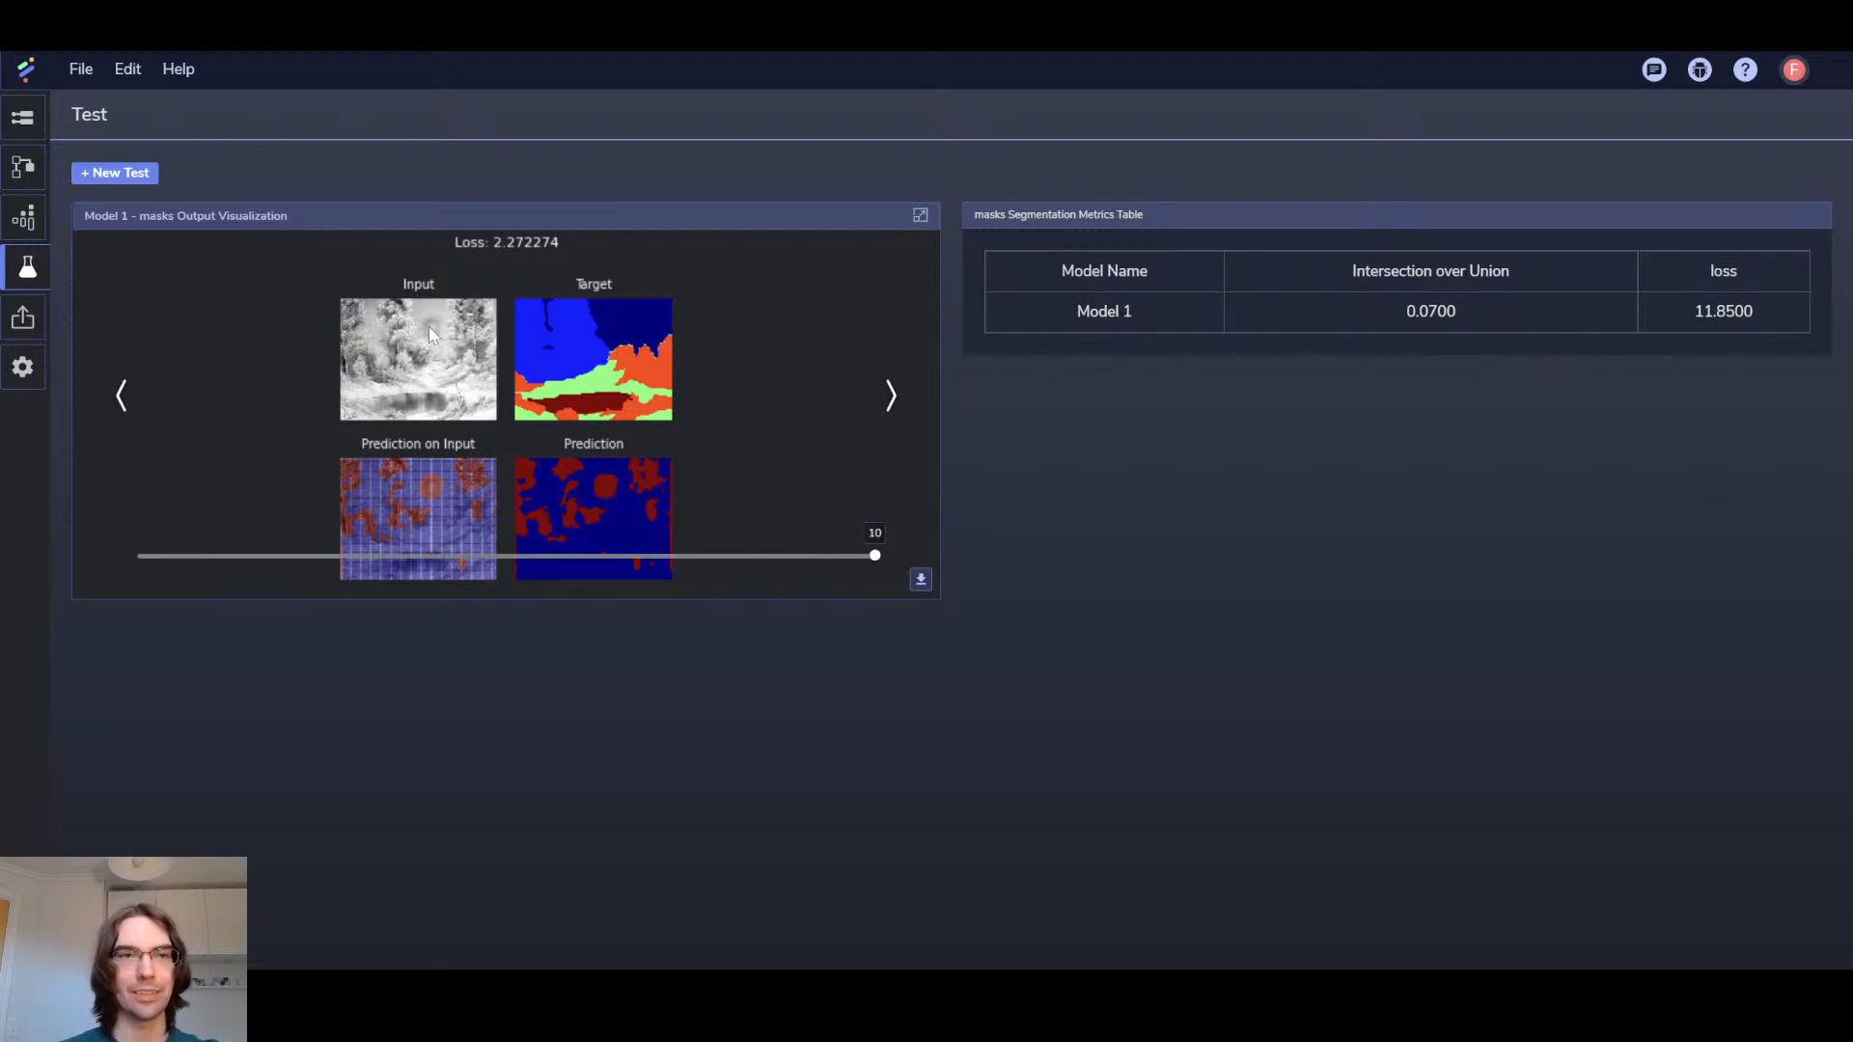
Give the UNet_1 component a VGG16 backbone with backbone weights enabled, and turn on batch normalization
click(23, 168)
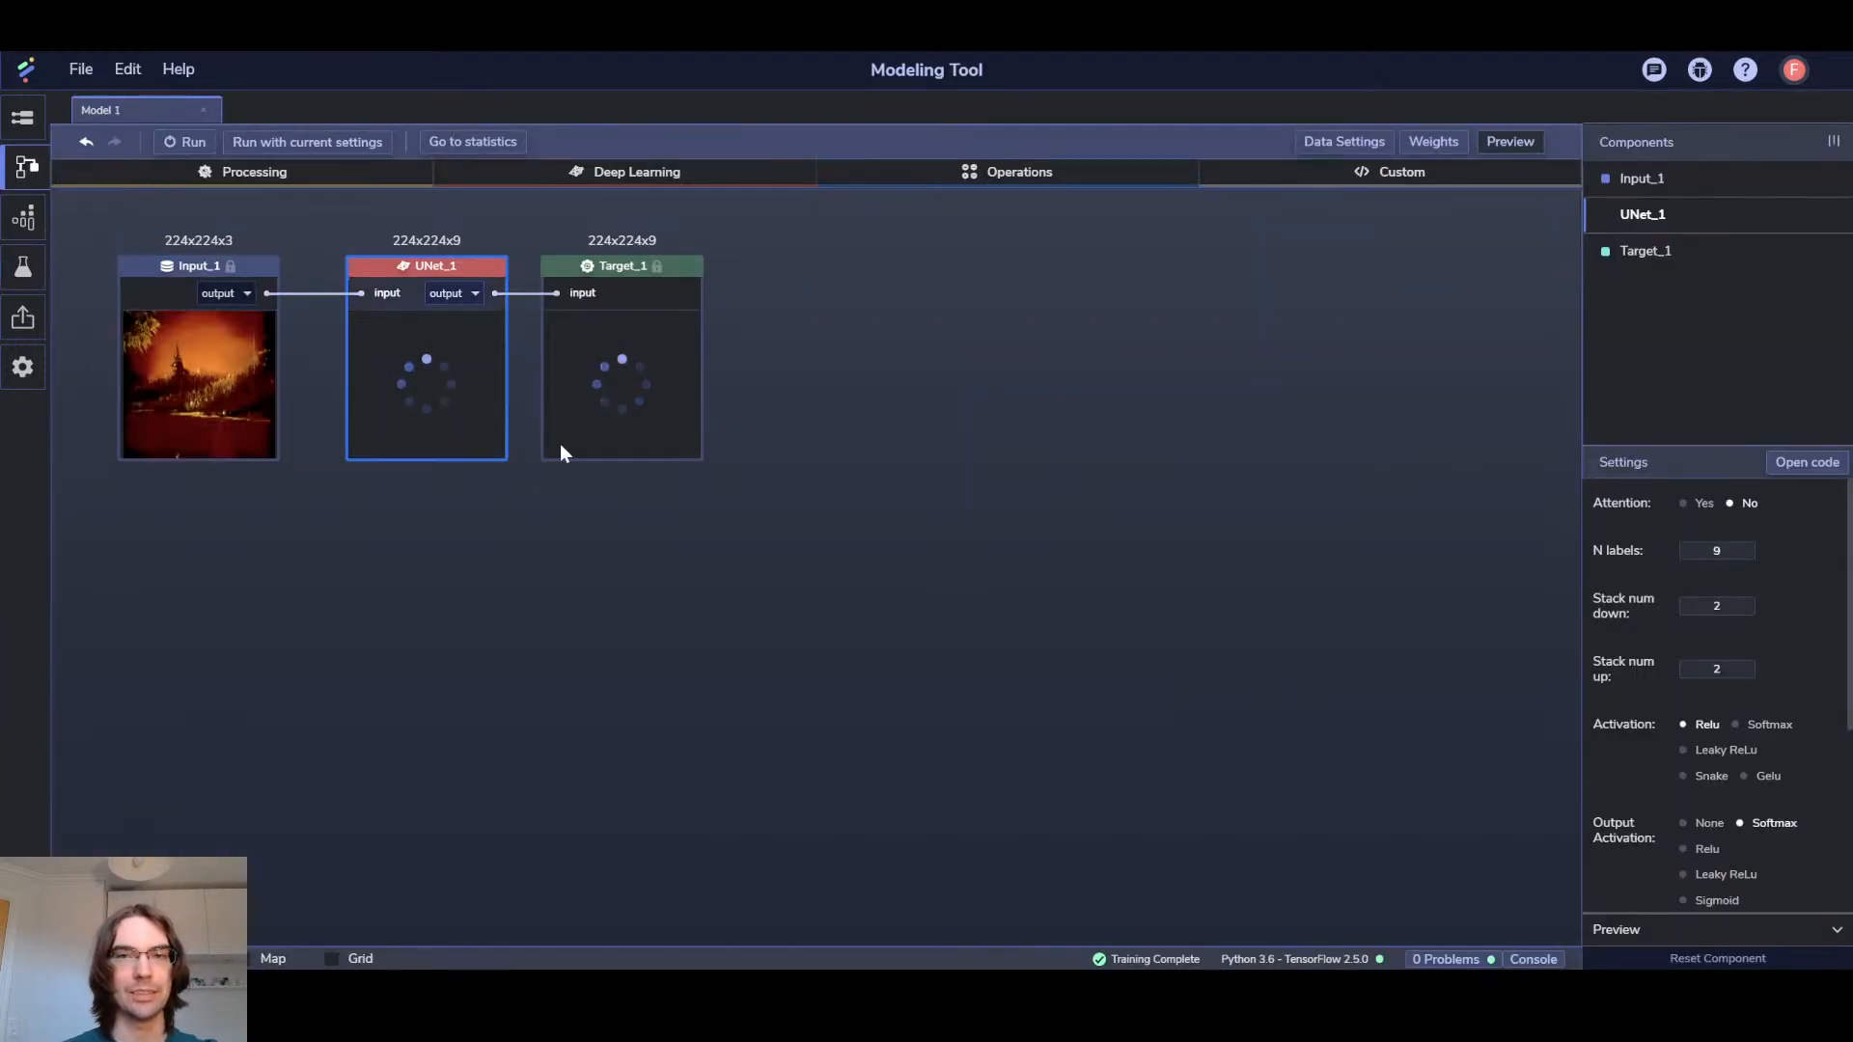
scroll(1723, 714, down, 3)
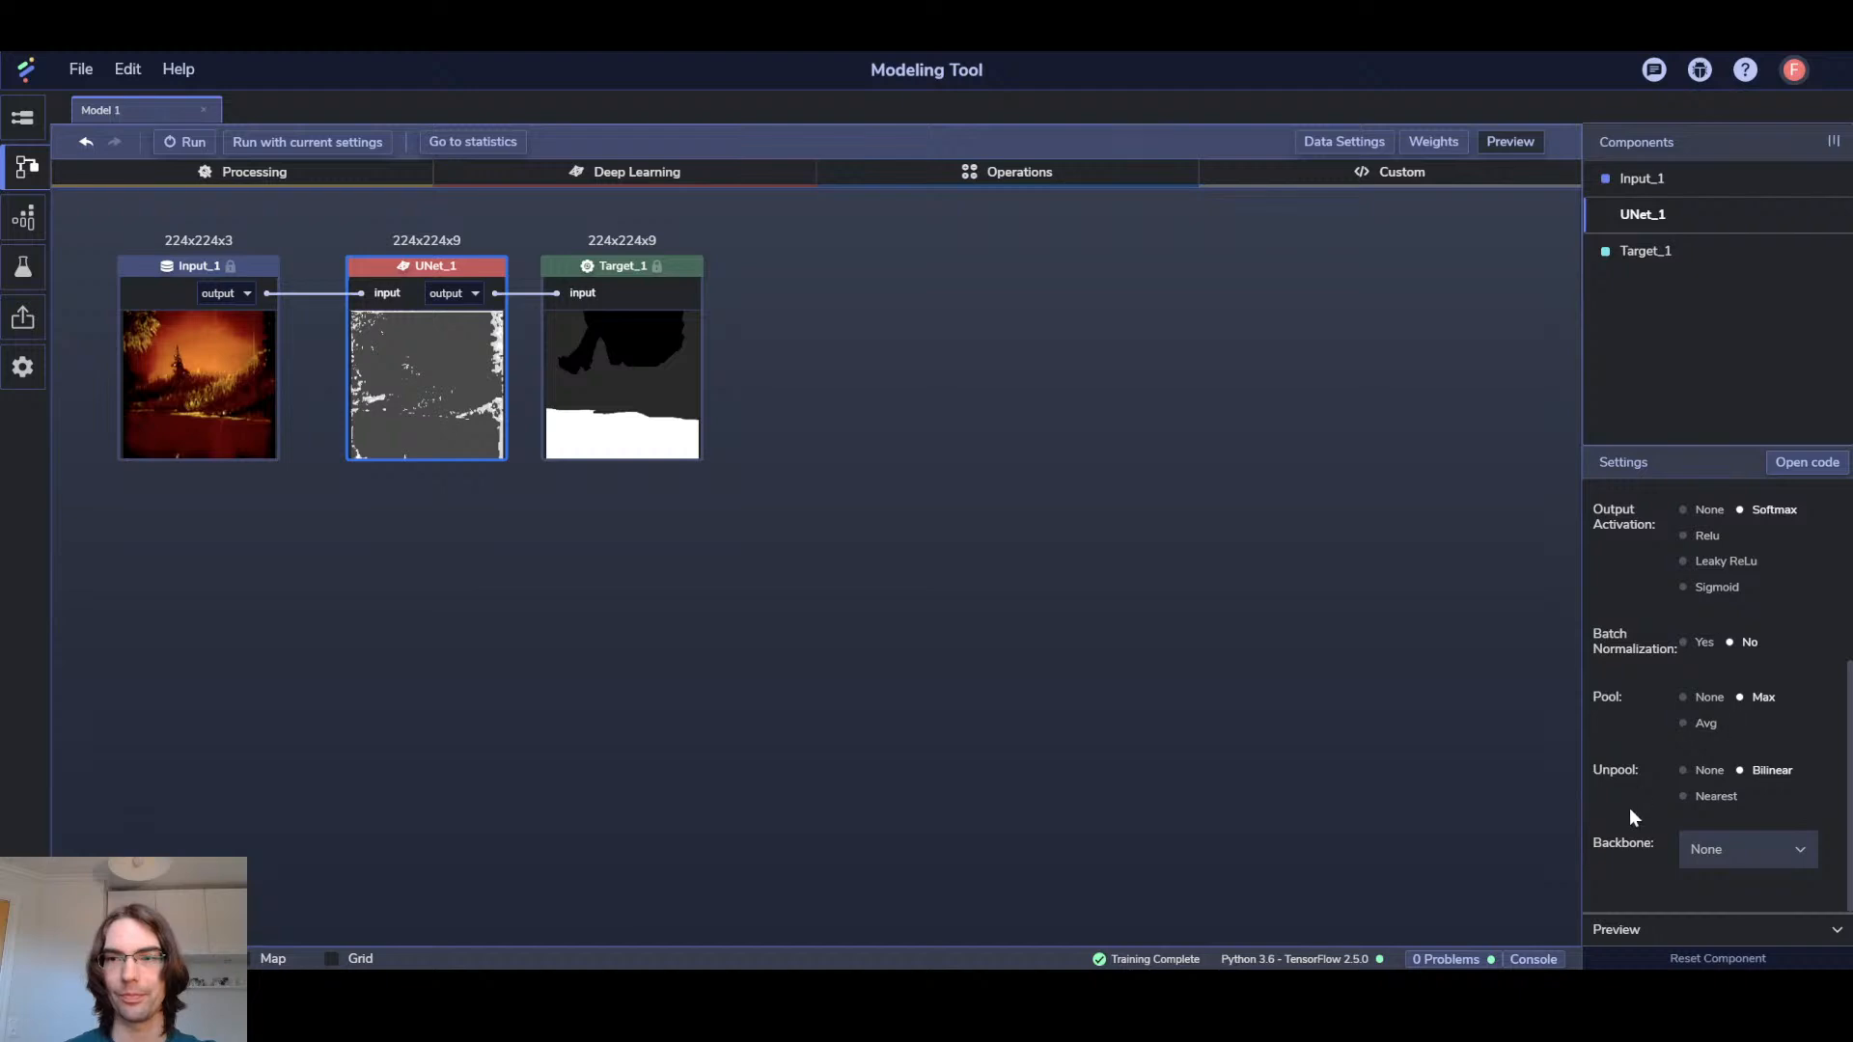
click(1740, 854)
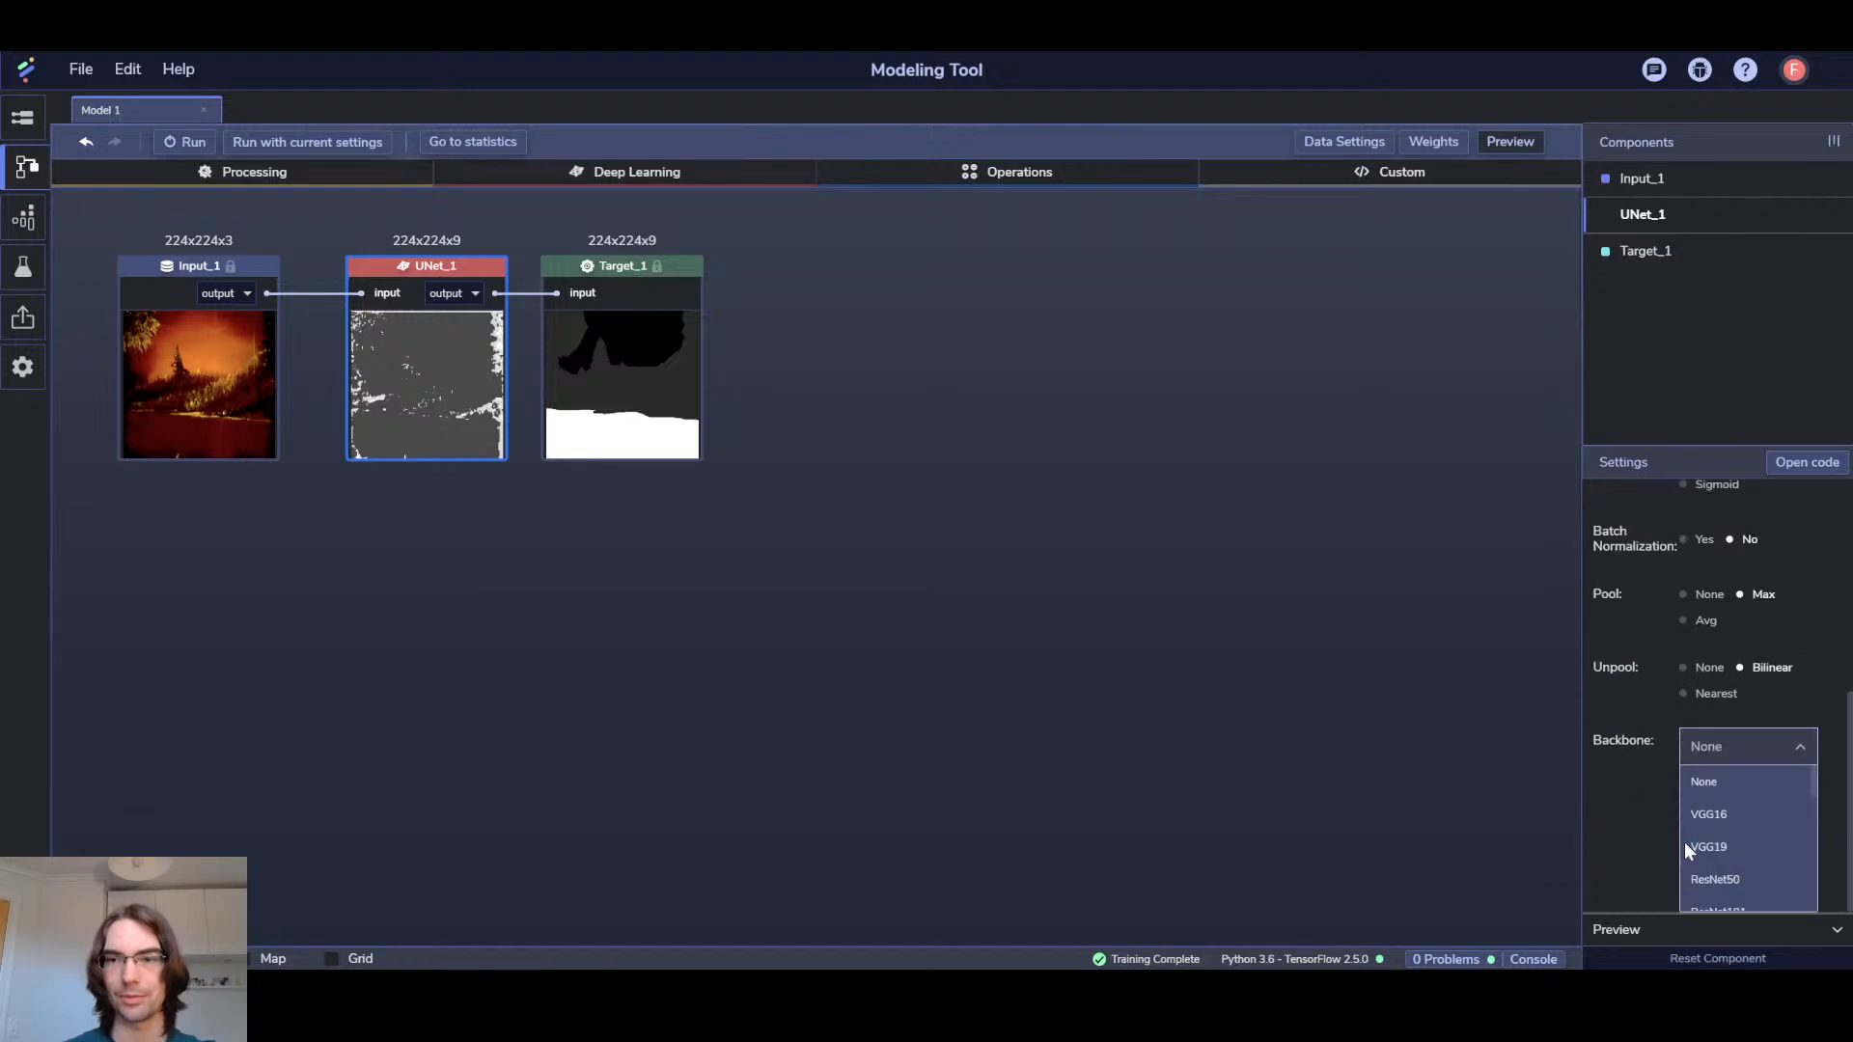
click(1746, 814)
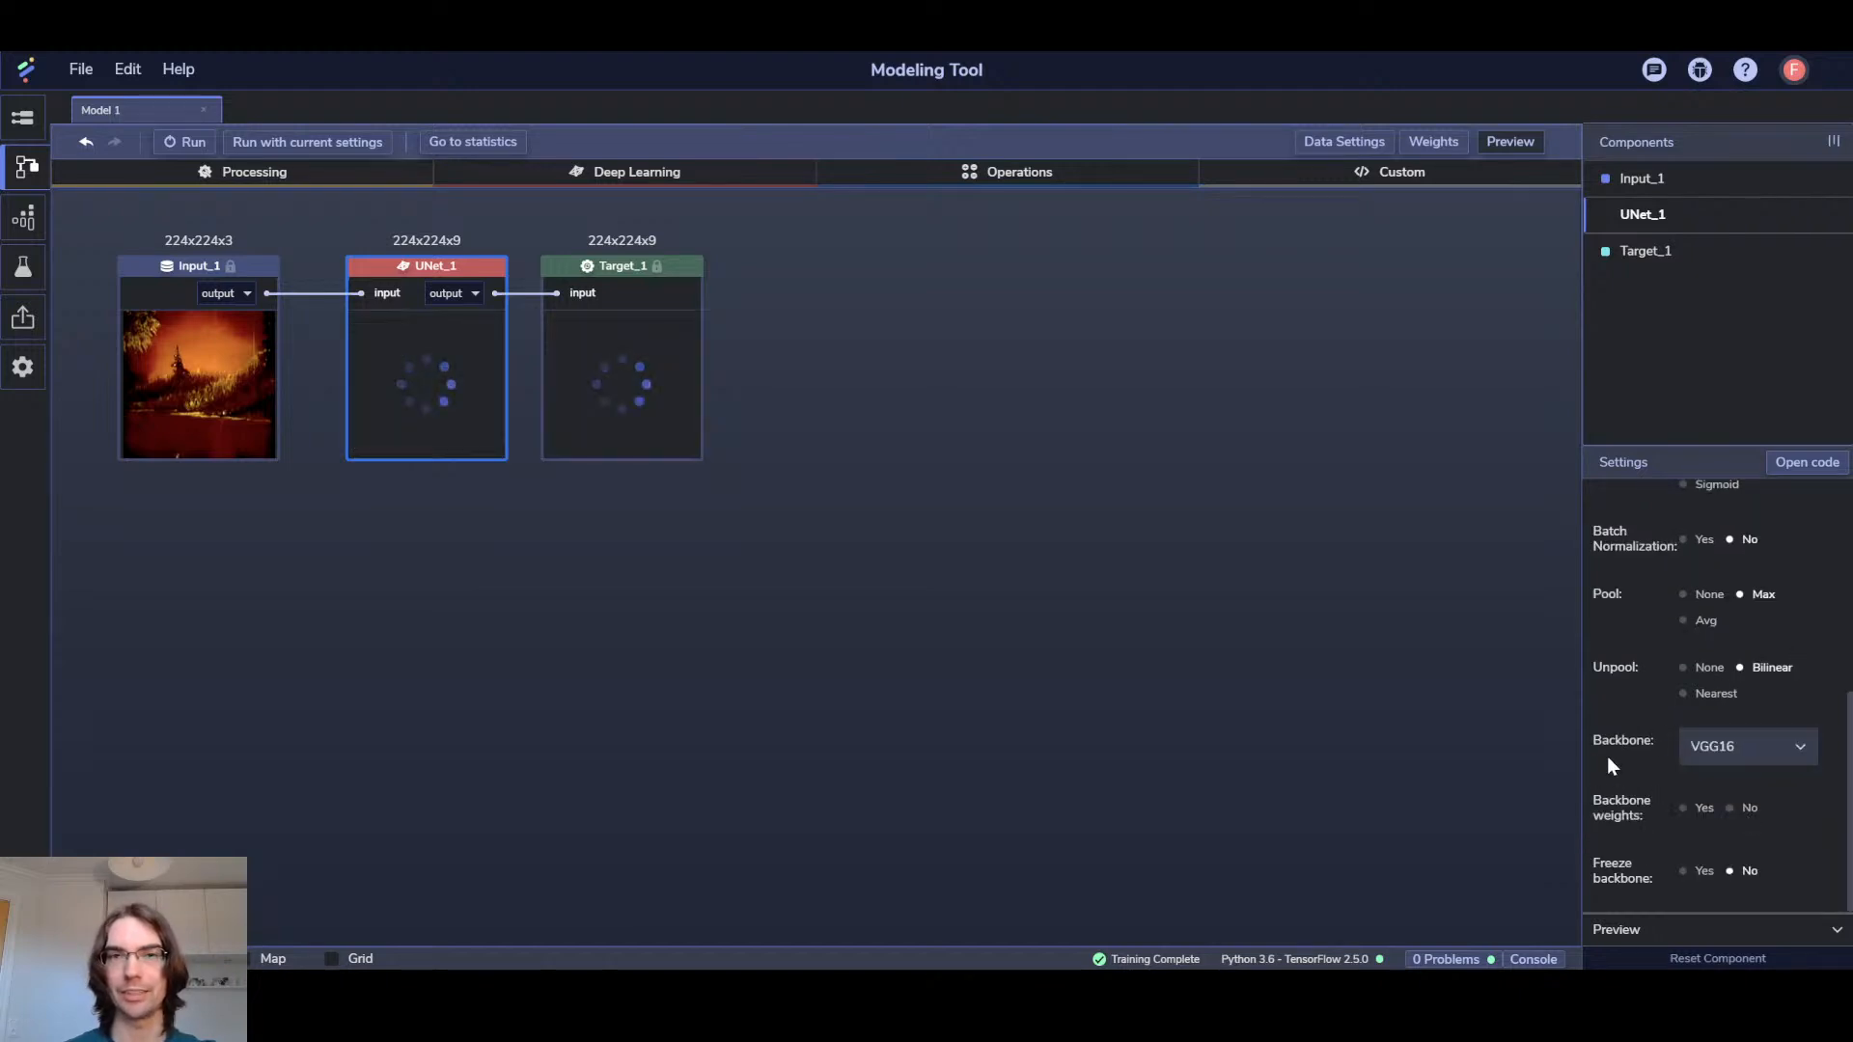
scroll(1607, 756, down, 1)
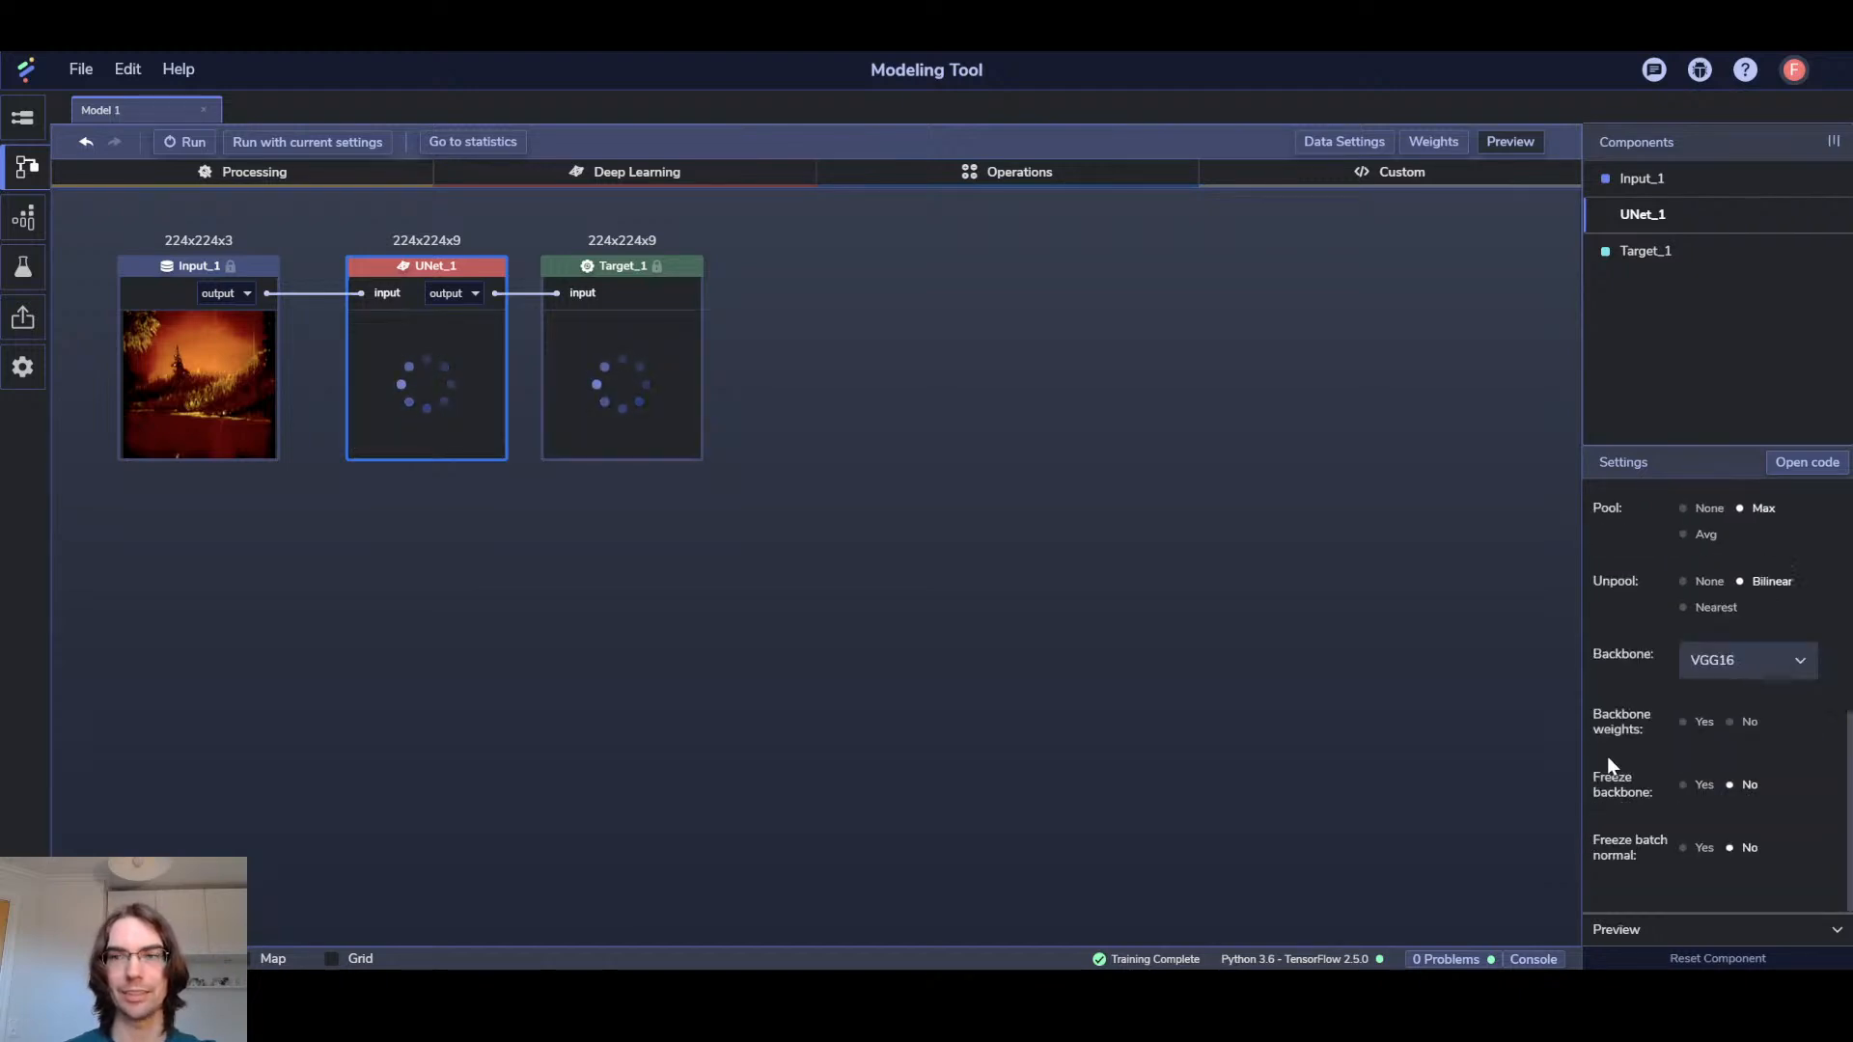
click(1693, 724)
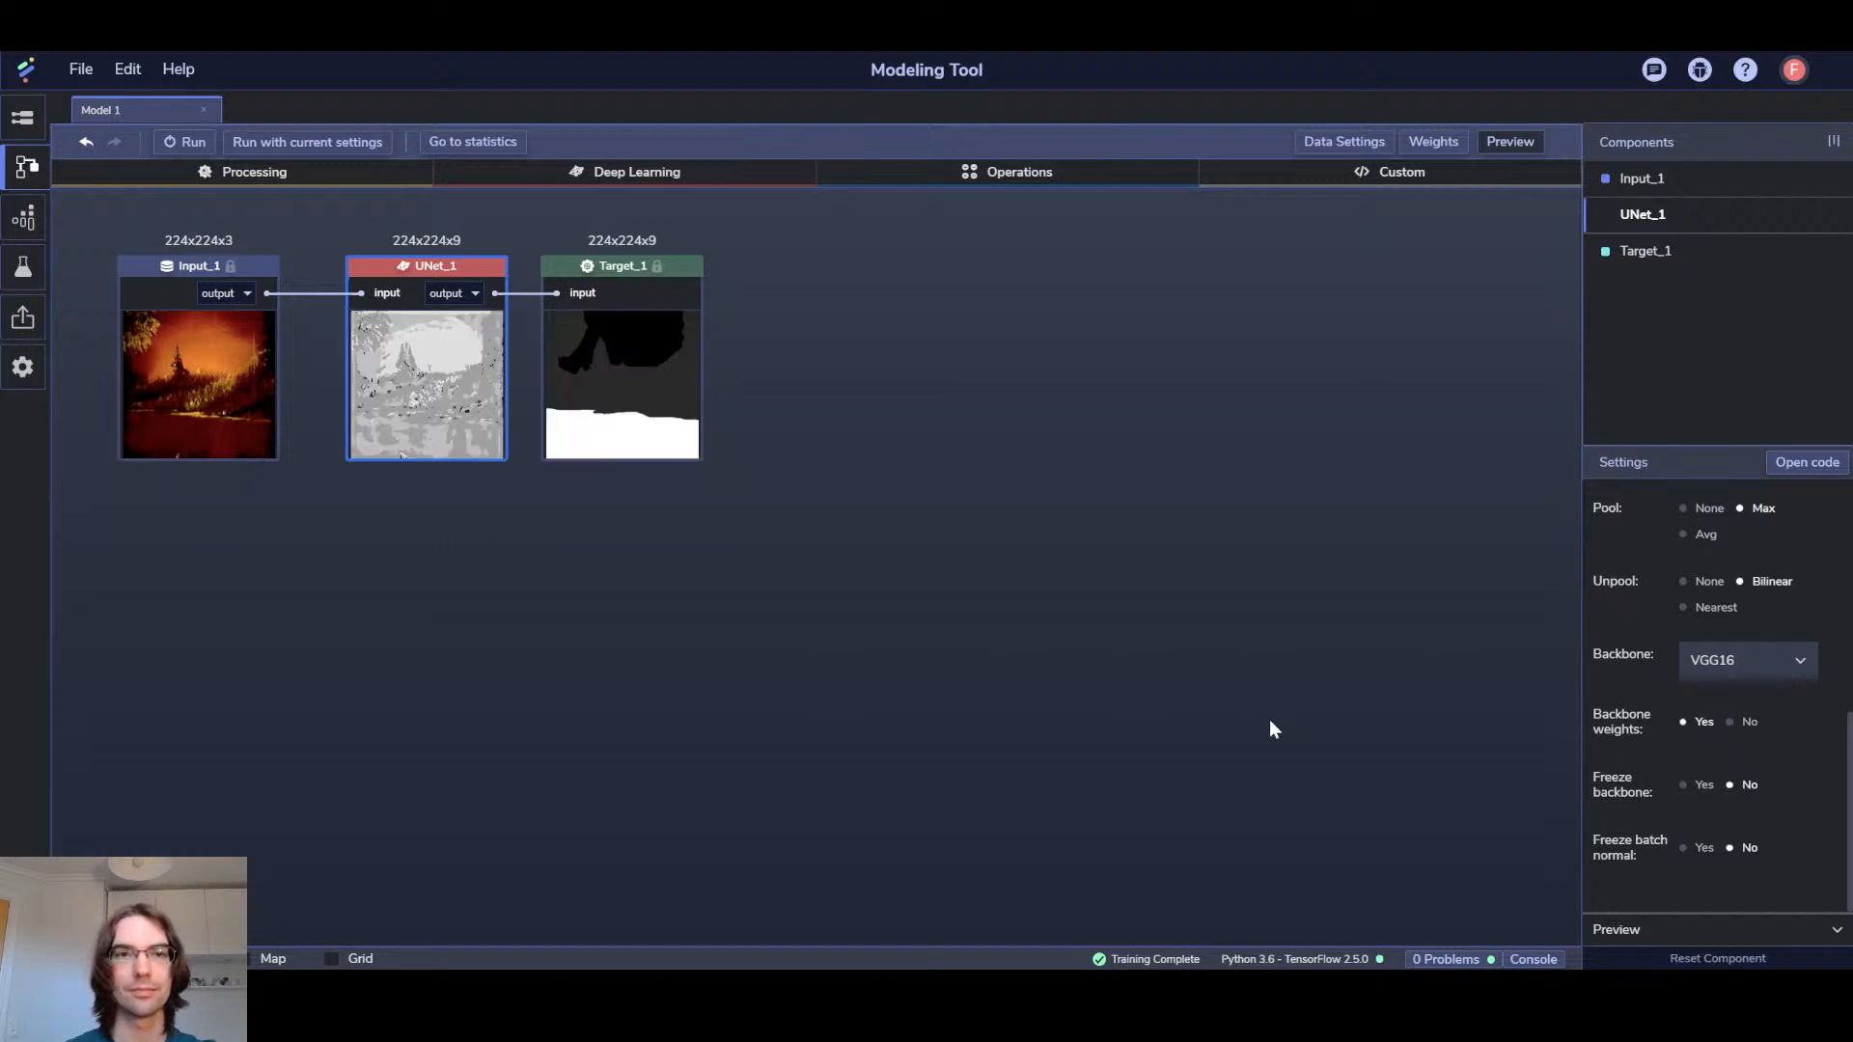
scroll(1602, 762, up, 4)
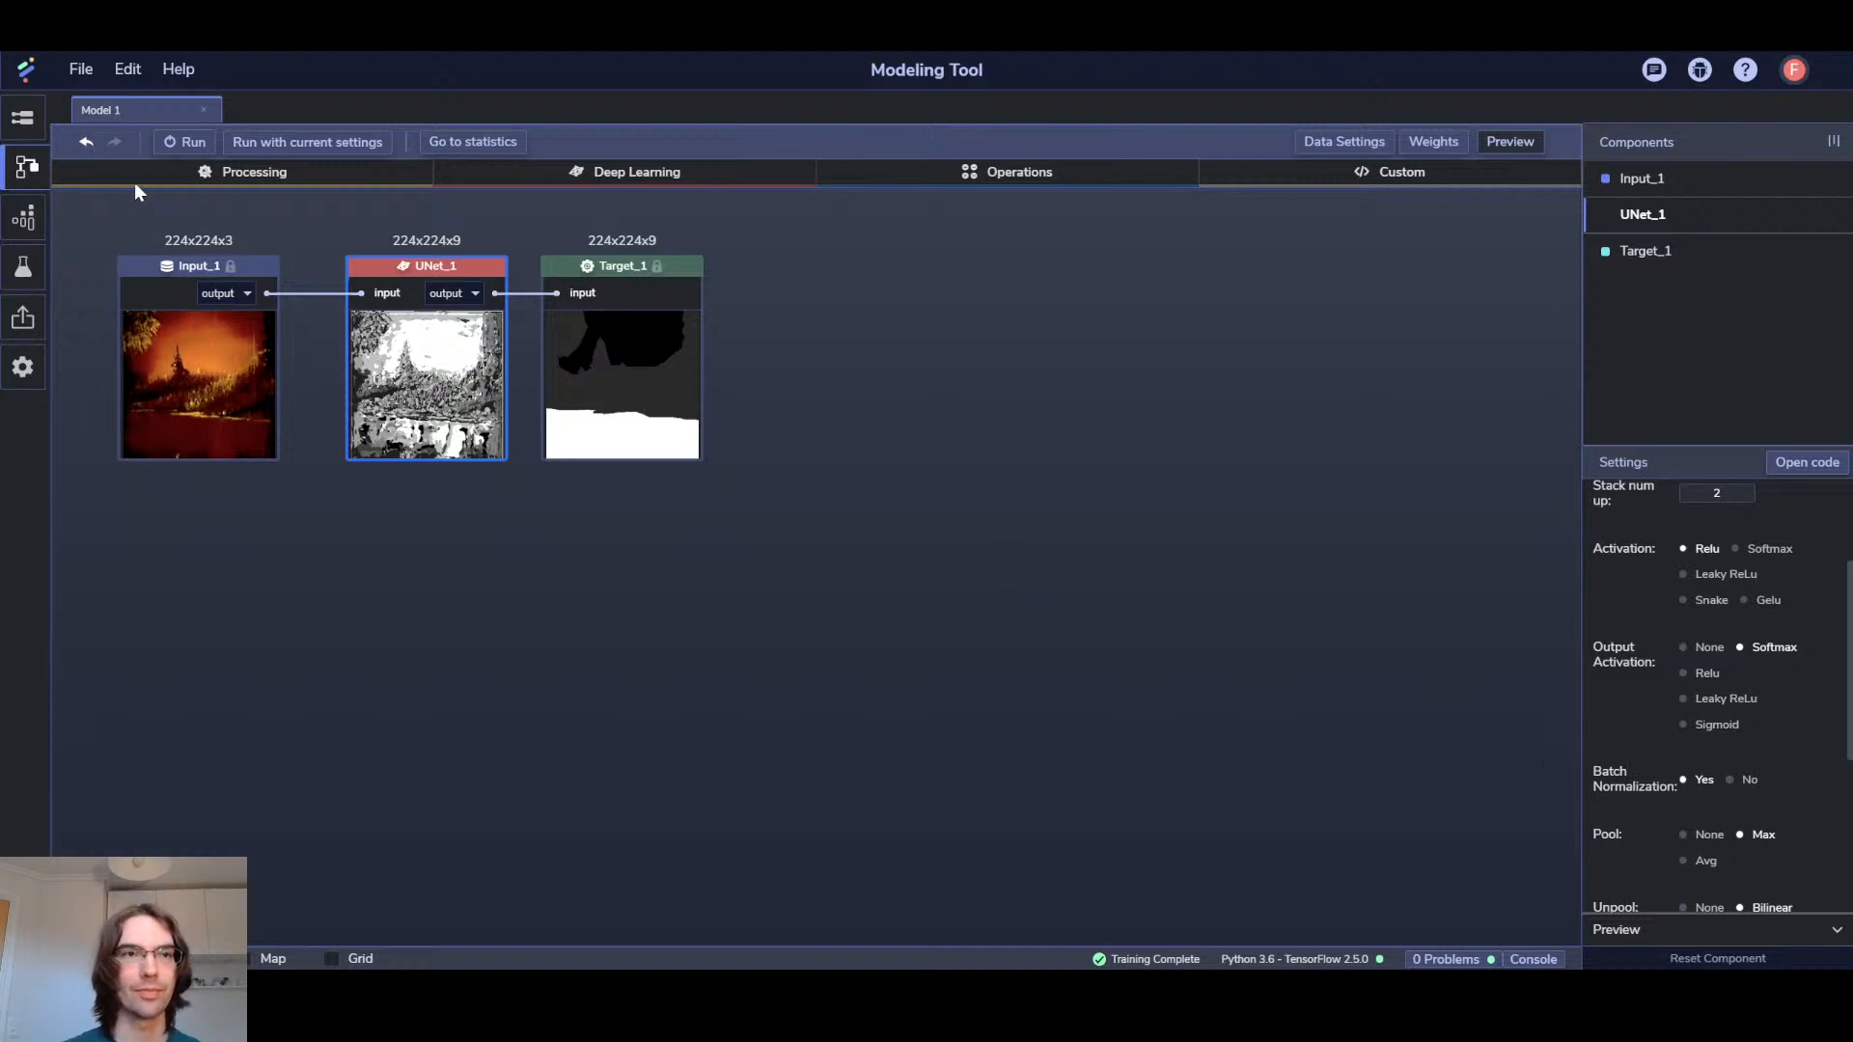
Retrain the modified model with the existing training settings, monitoring the Target_1 statistics and UNet_1's gradients
click(183, 142)
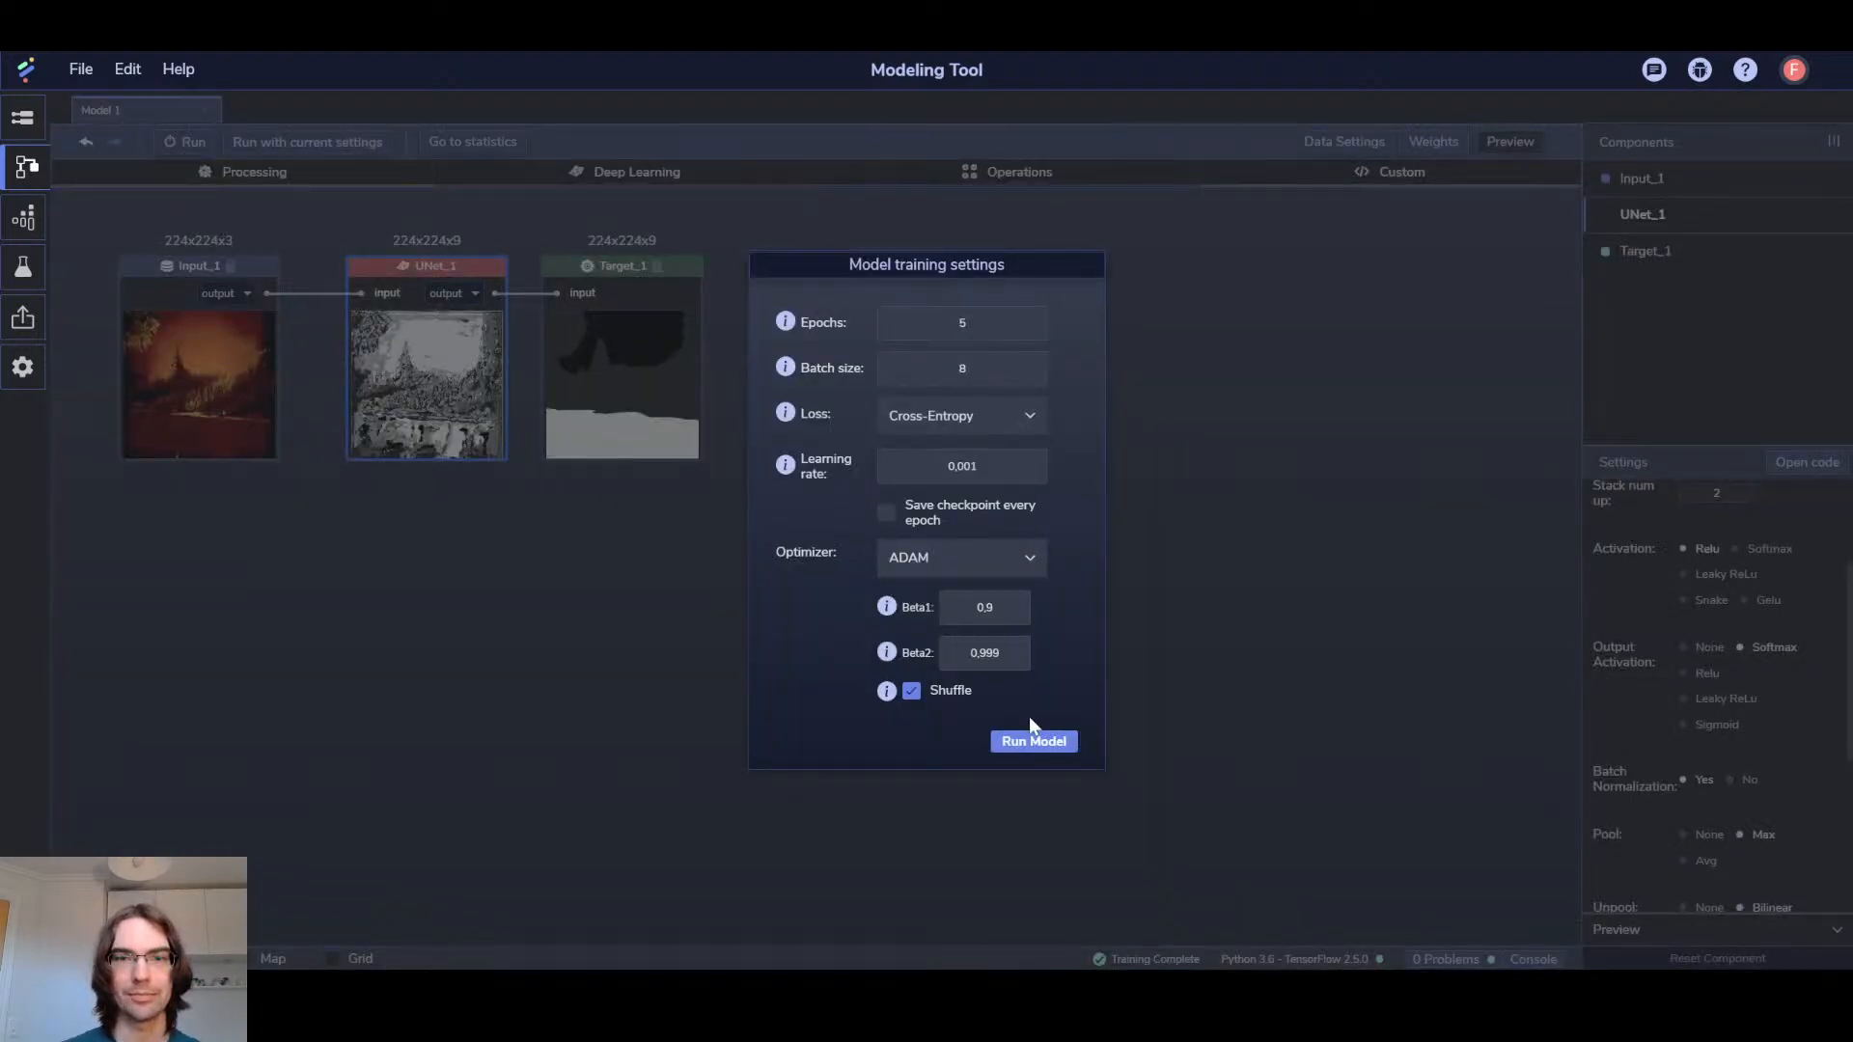
click(1025, 743)
click(868, 548)
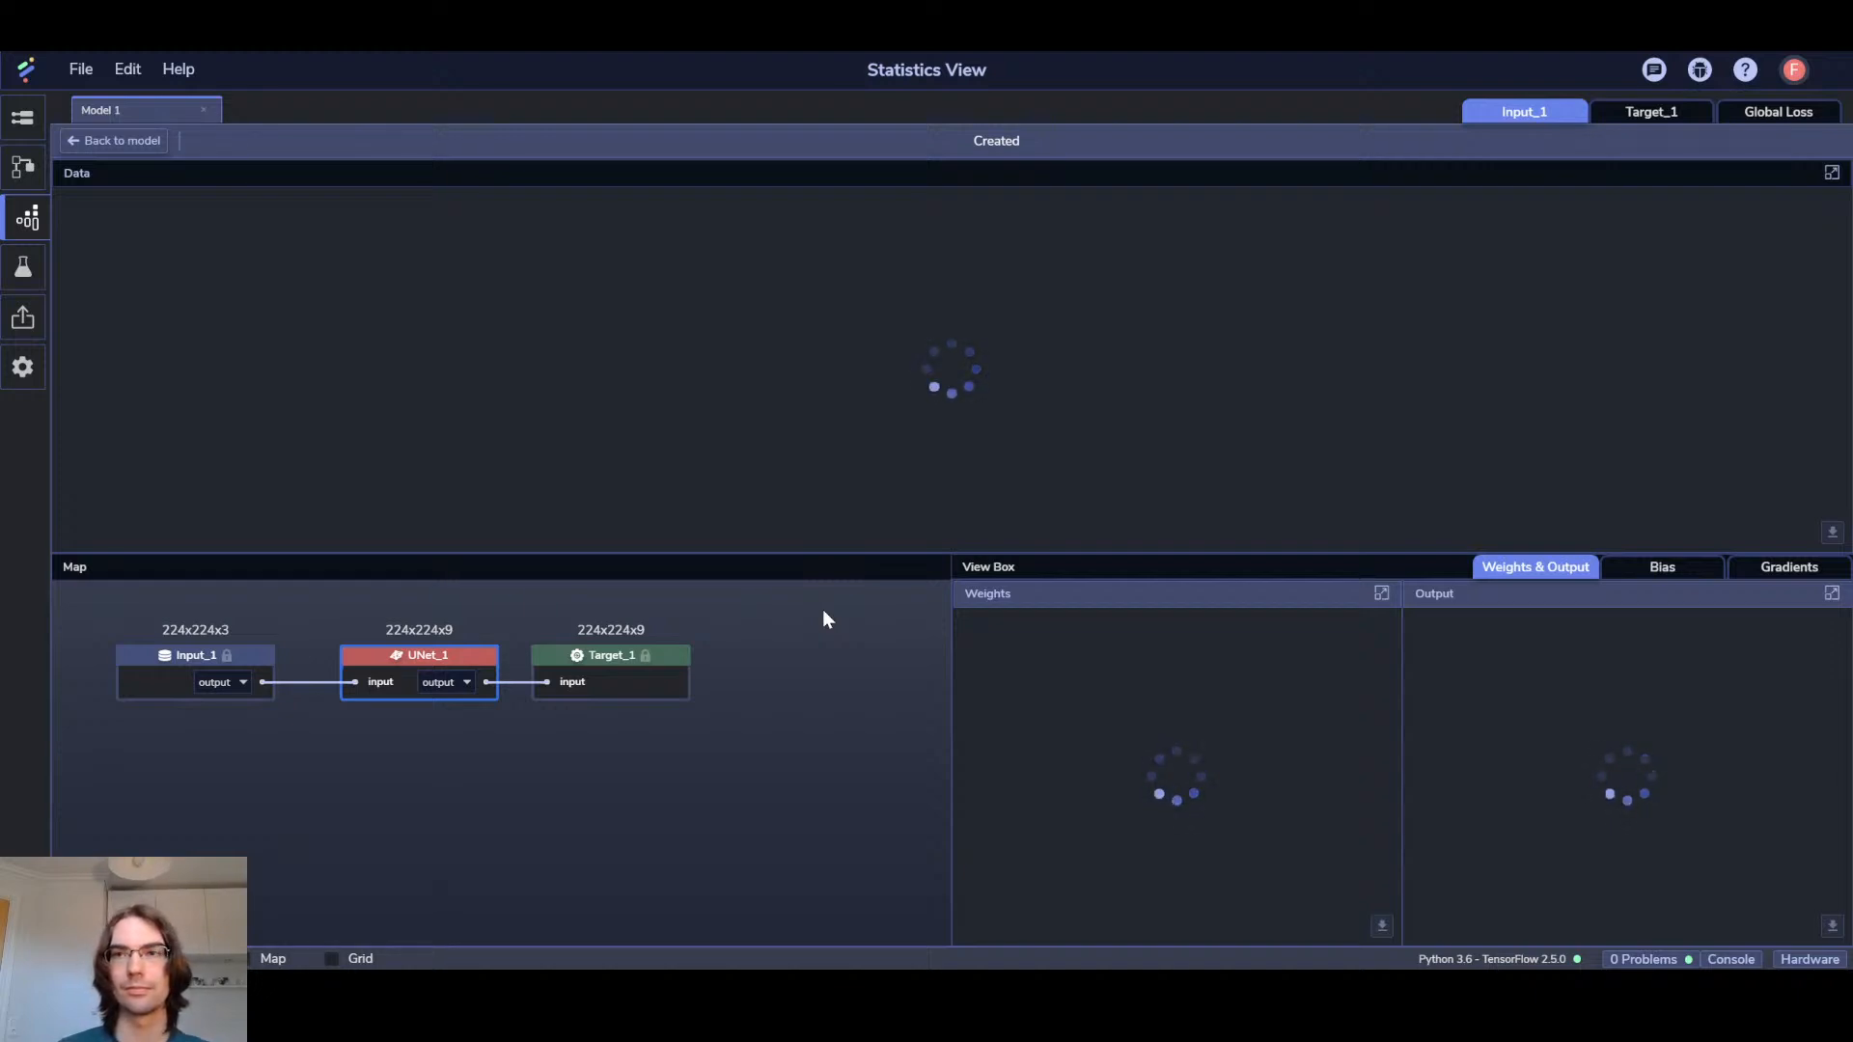
click(1650, 113)
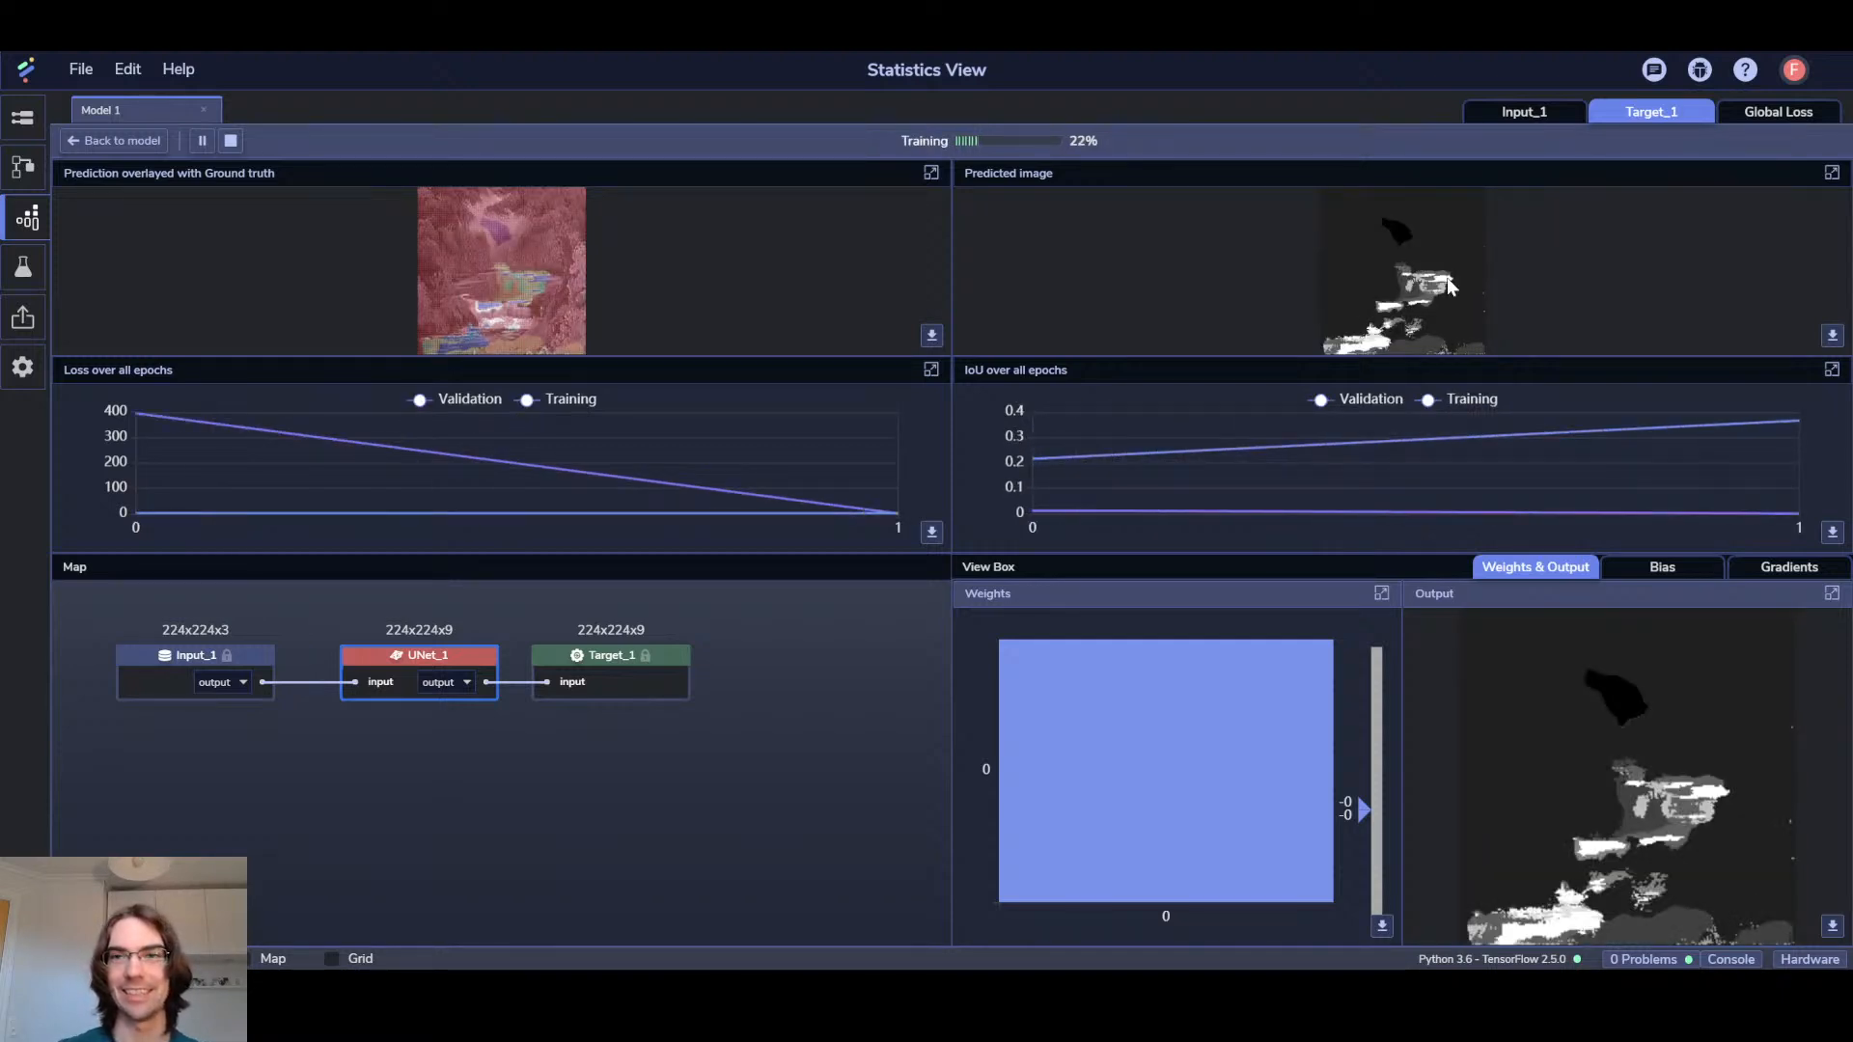
click(1770, 579)
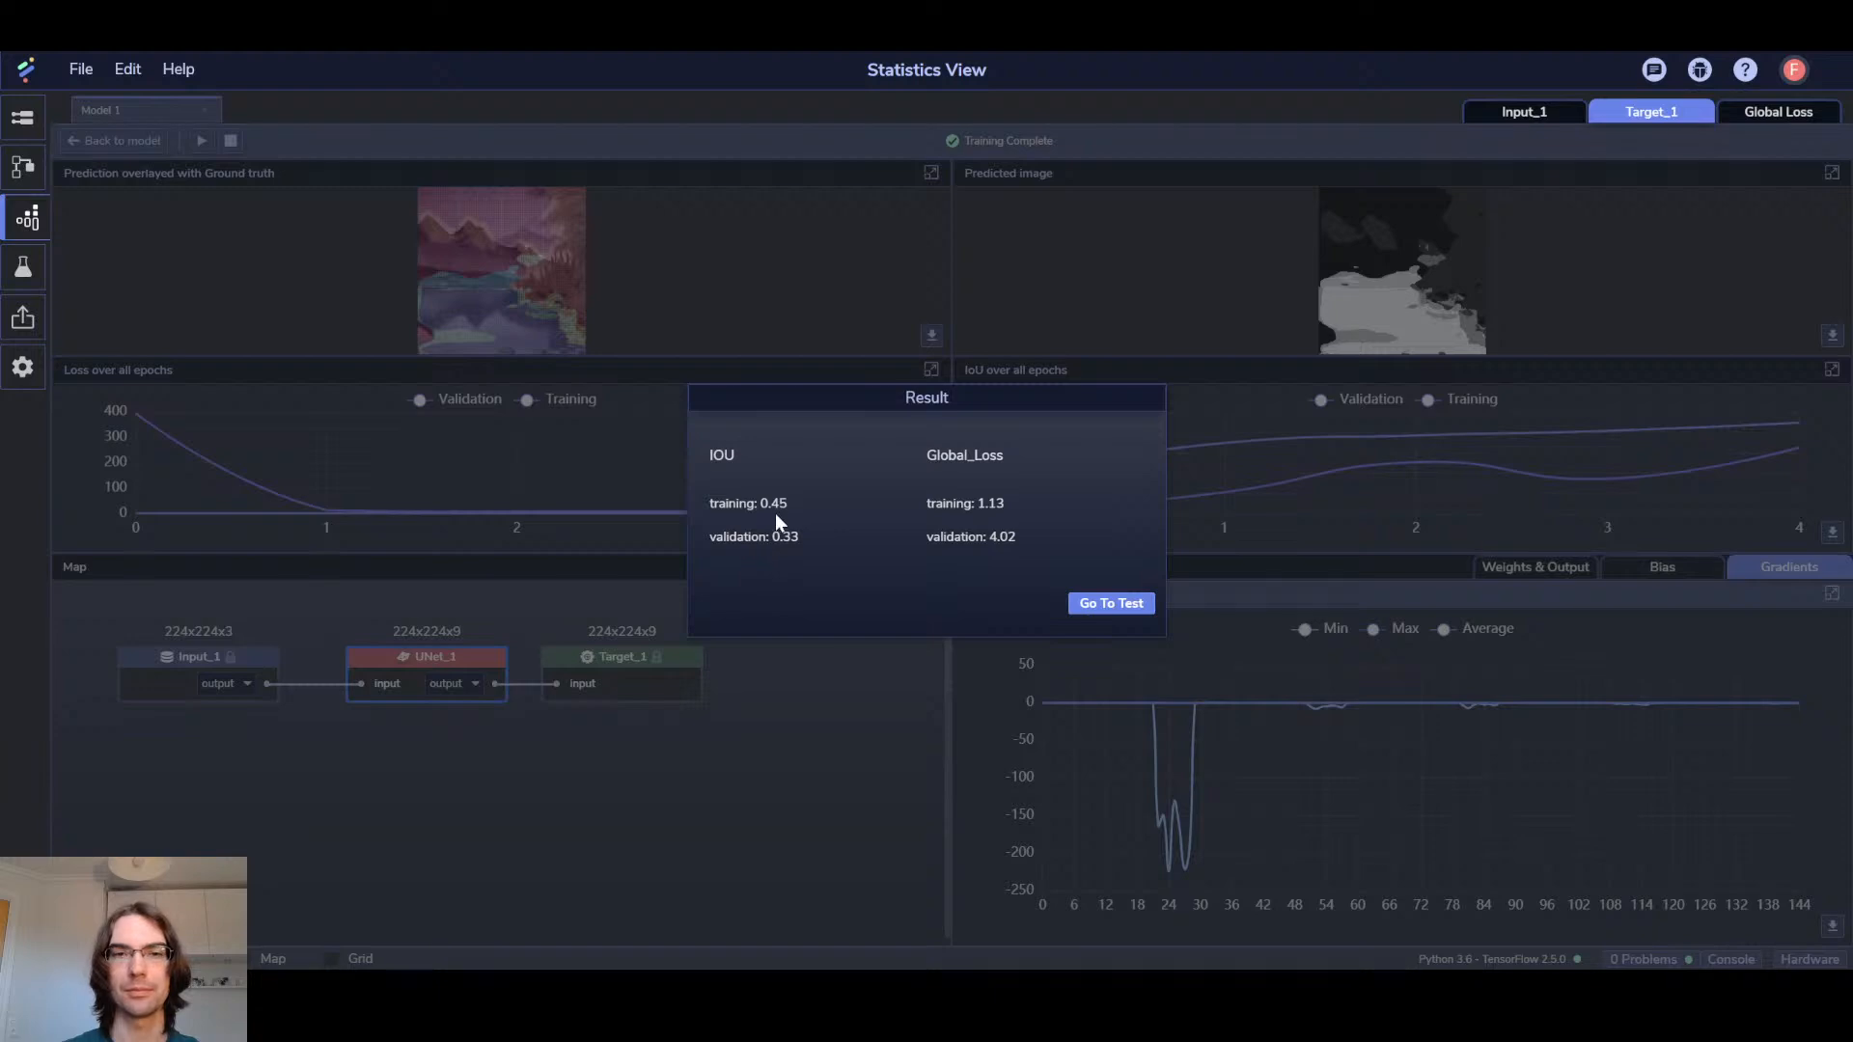
Run a new test on the retrained model with all models selected, using Segmentation Metrics and Output Visualization
click(1101, 606)
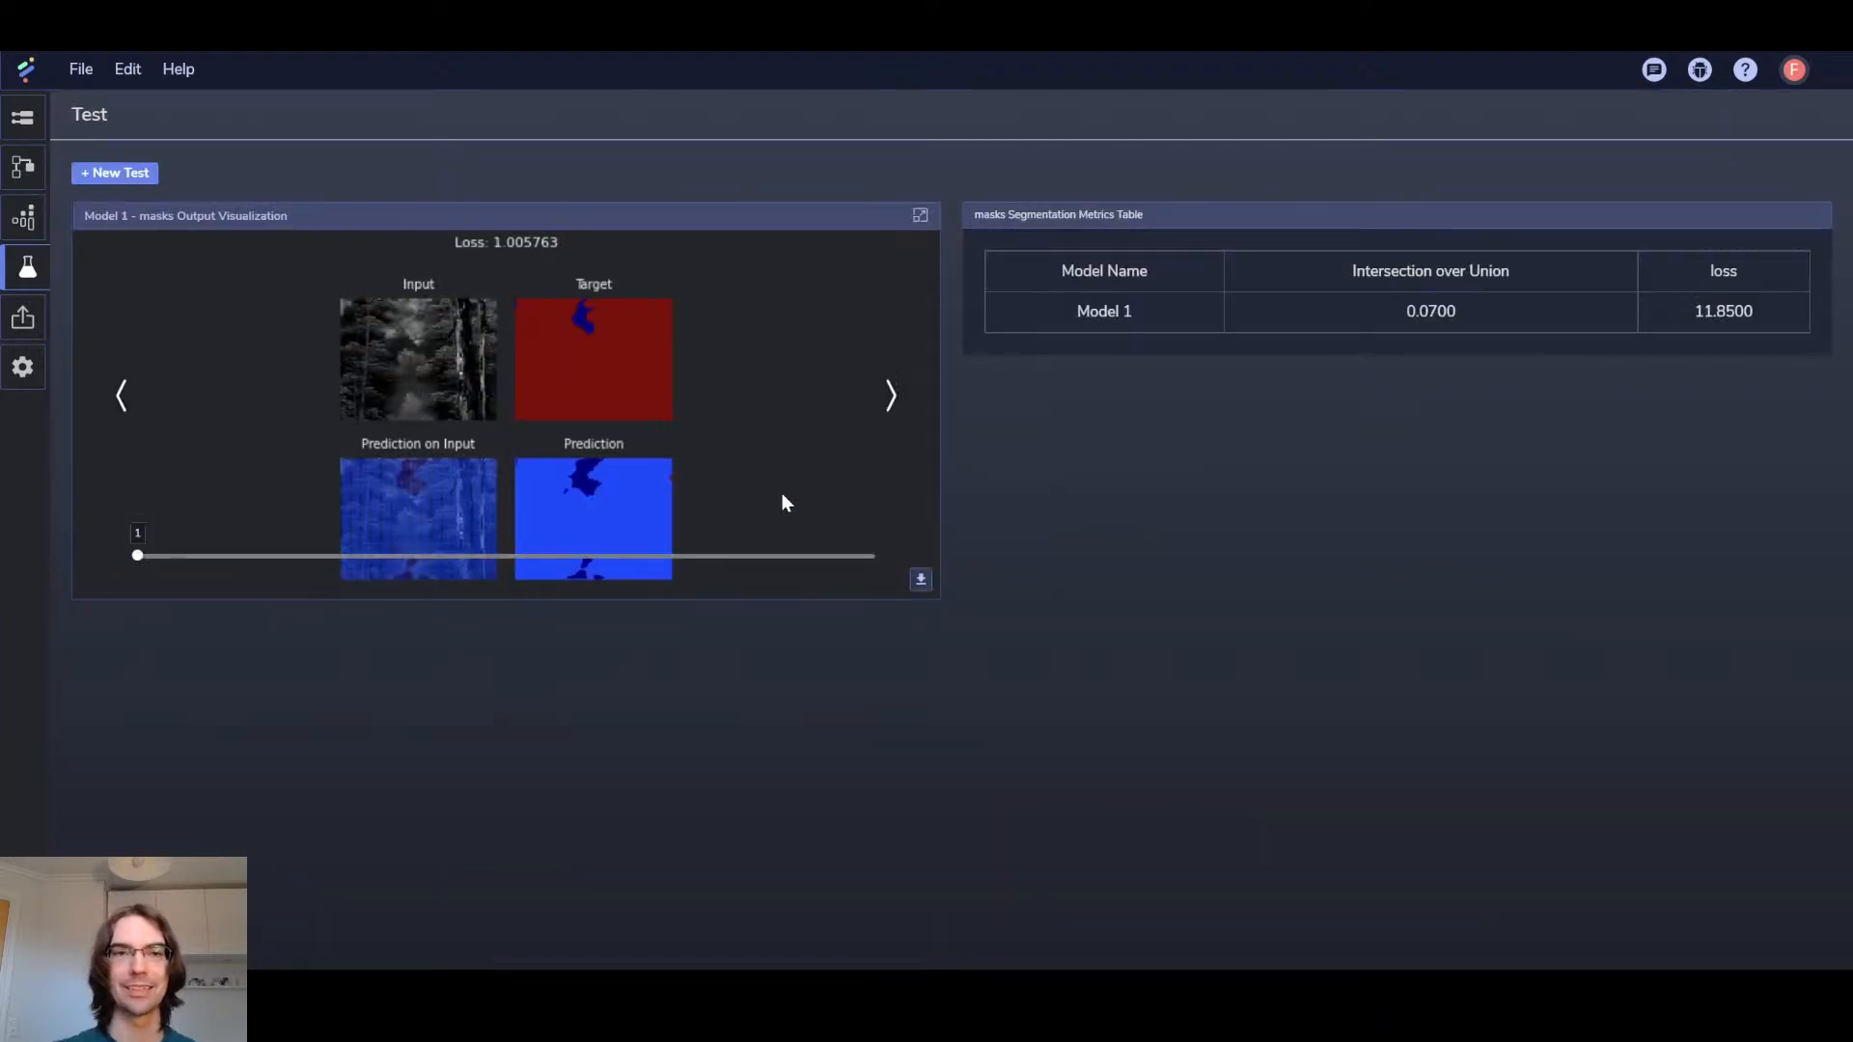
click(126, 172)
click(943, 463)
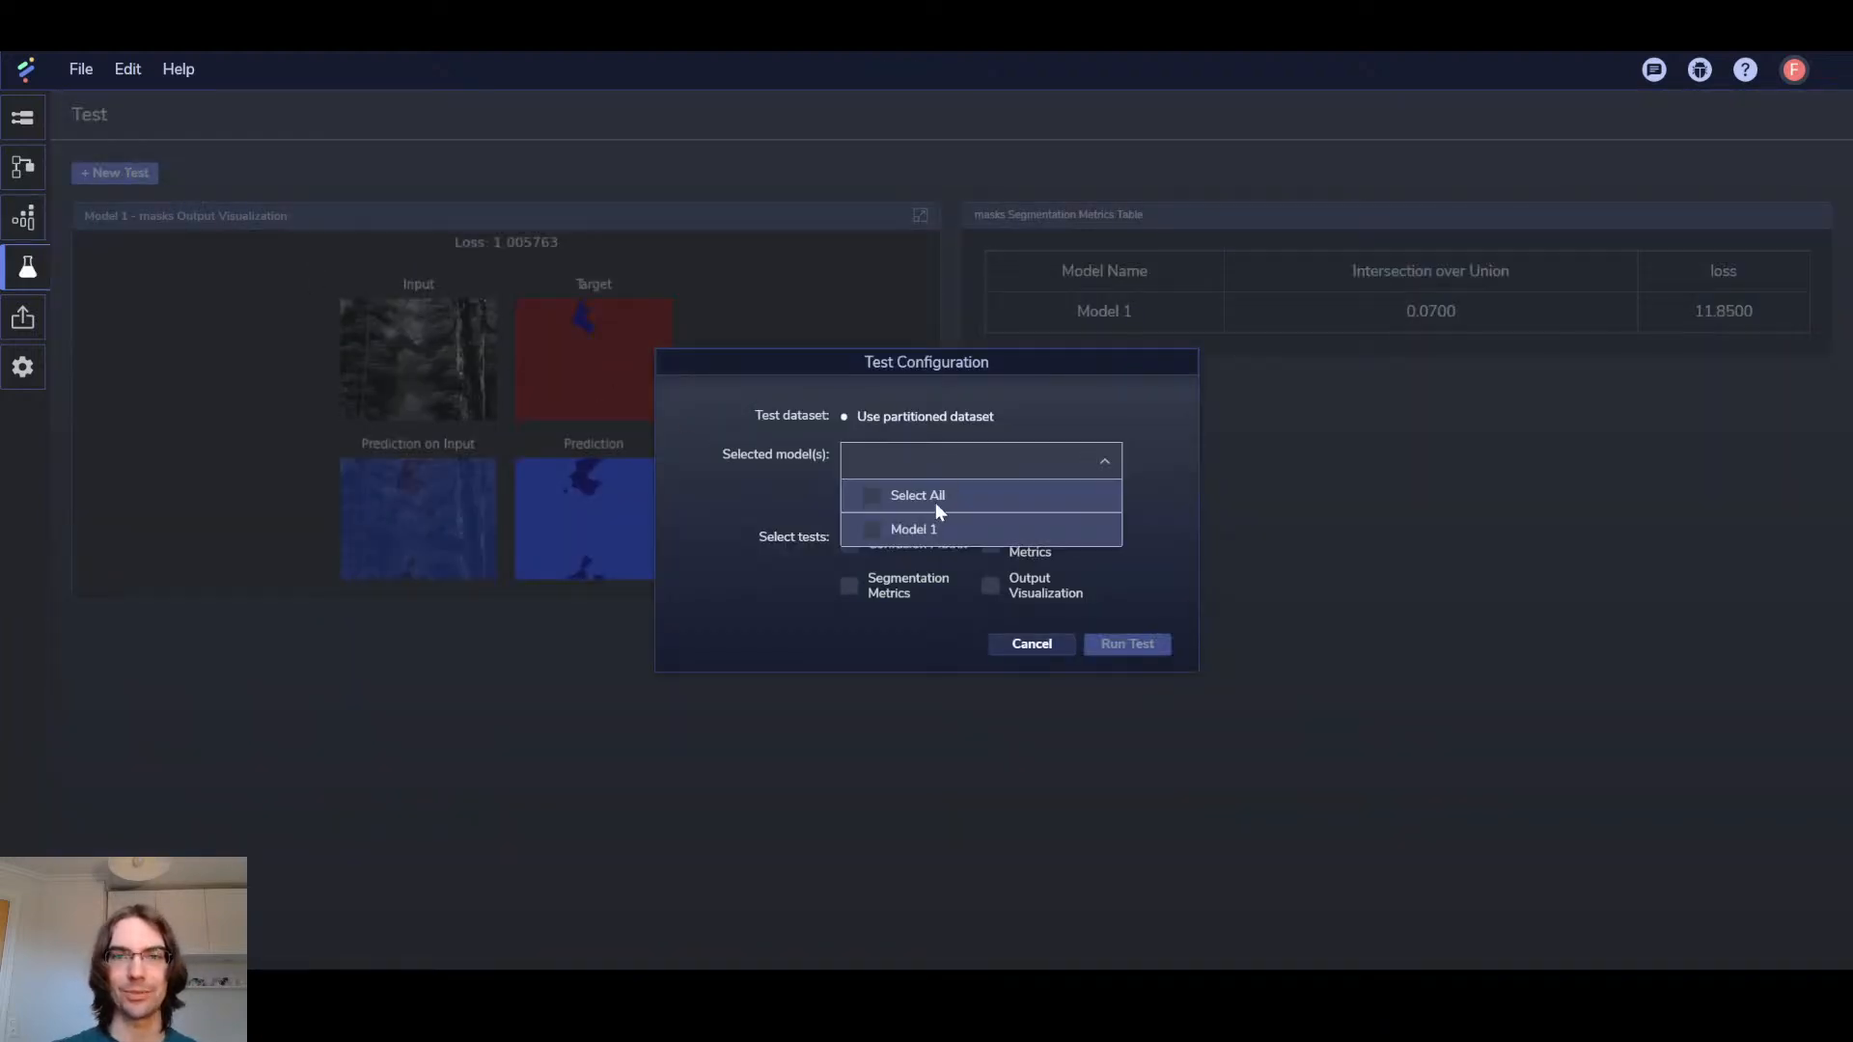
click(939, 490)
click(922, 583)
click(1010, 576)
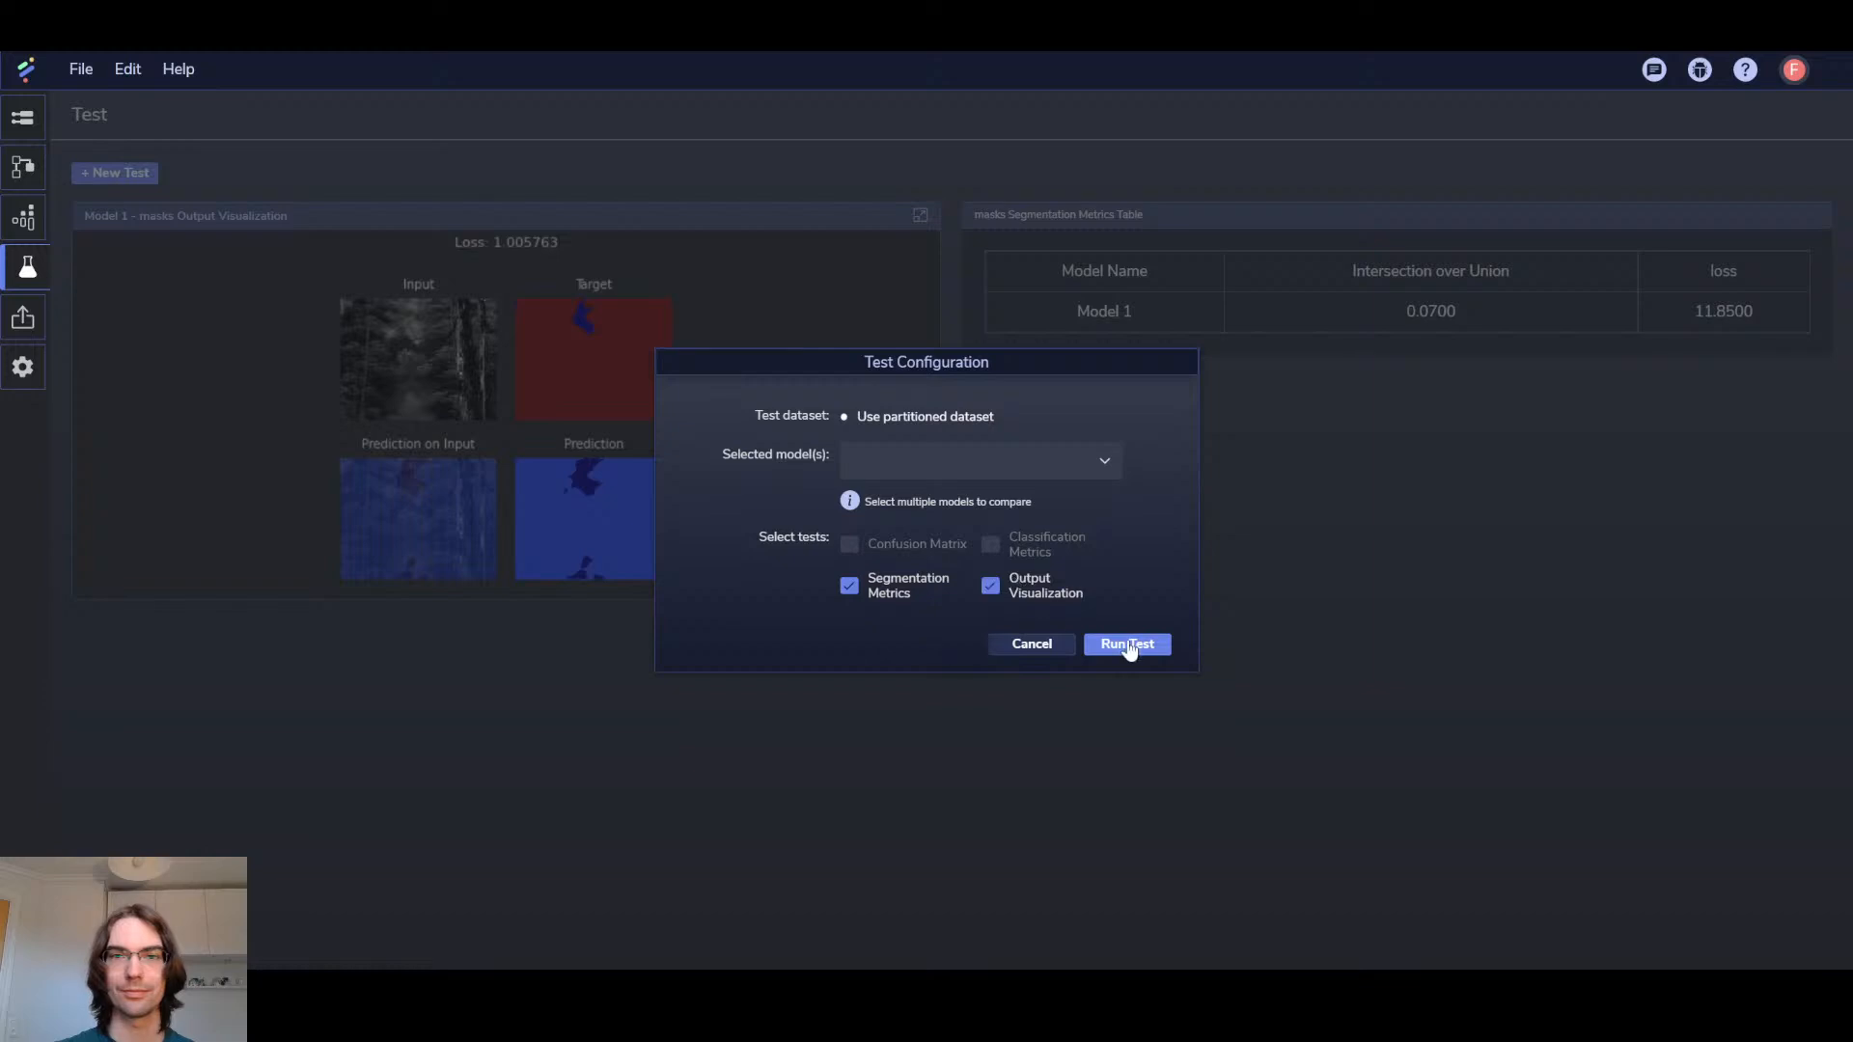
click(987, 453)
click(1090, 586)
click(1114, 647)
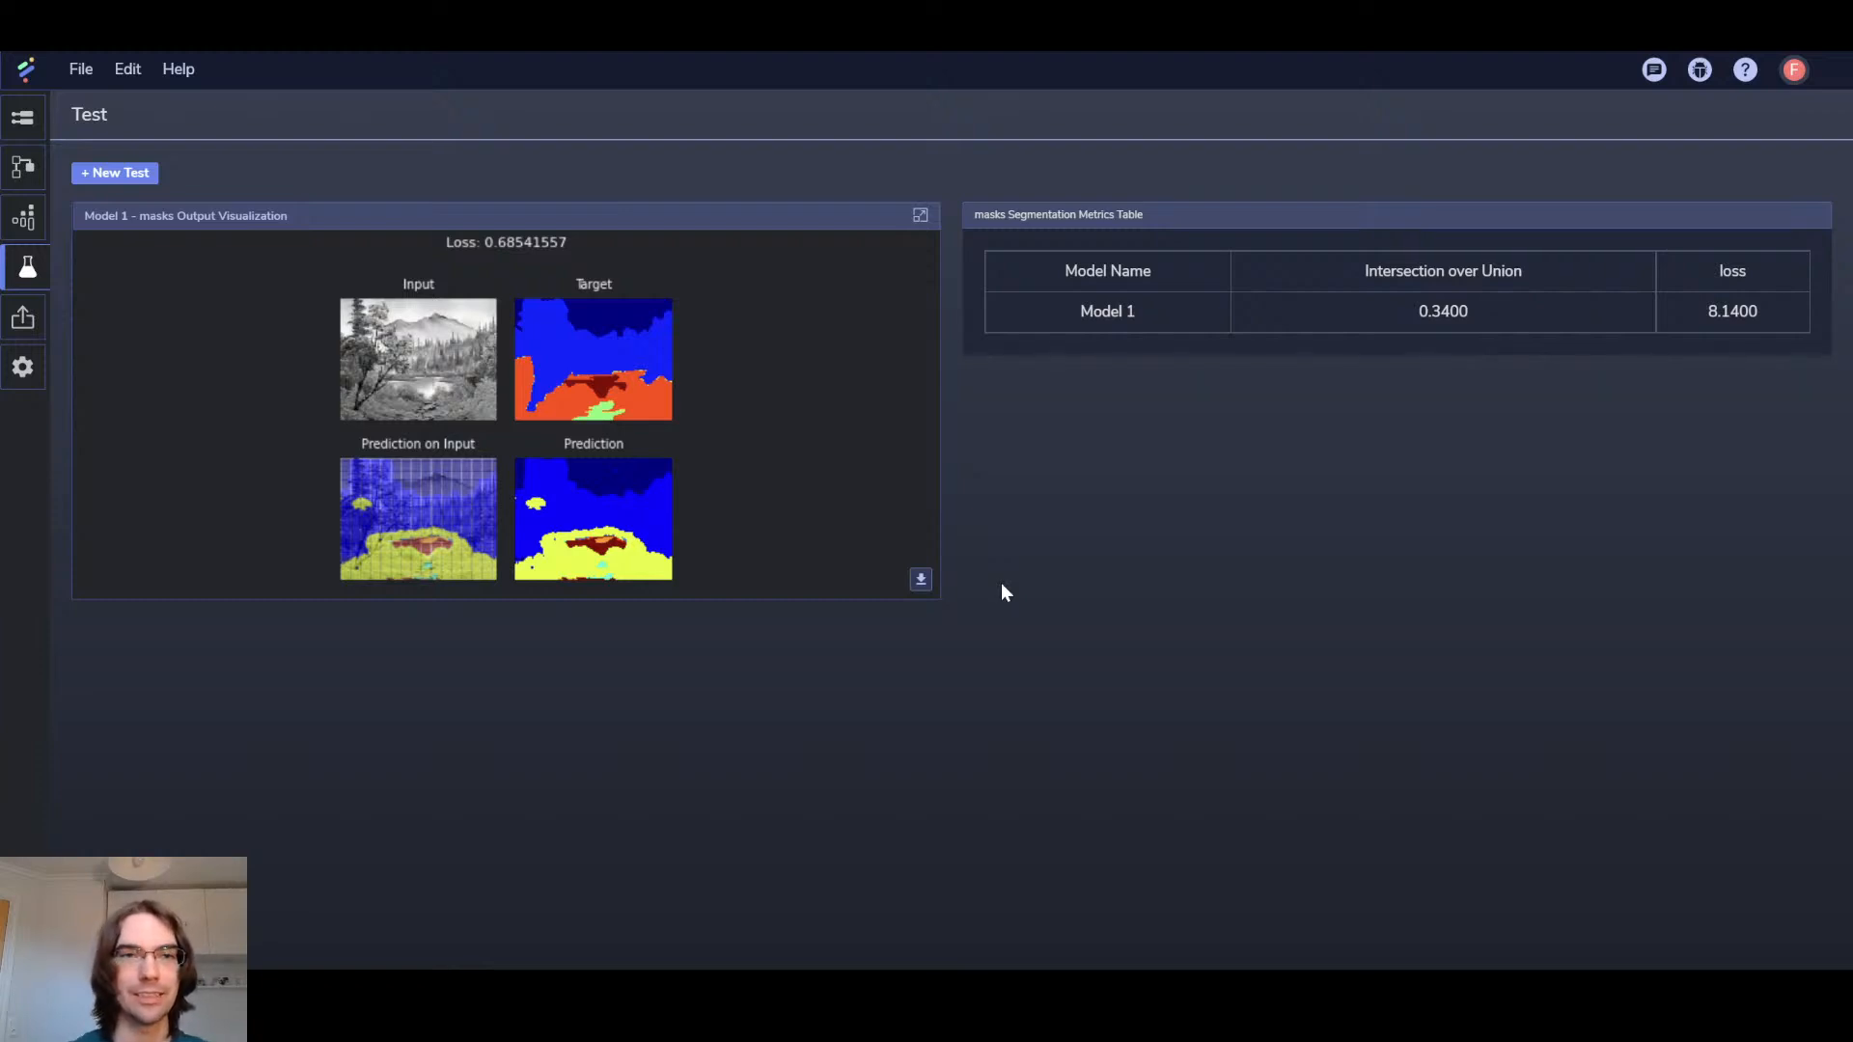
Compare the retrained model's predictions with their targets for the first two samples in the output visualization
mouse_move(761, 552)
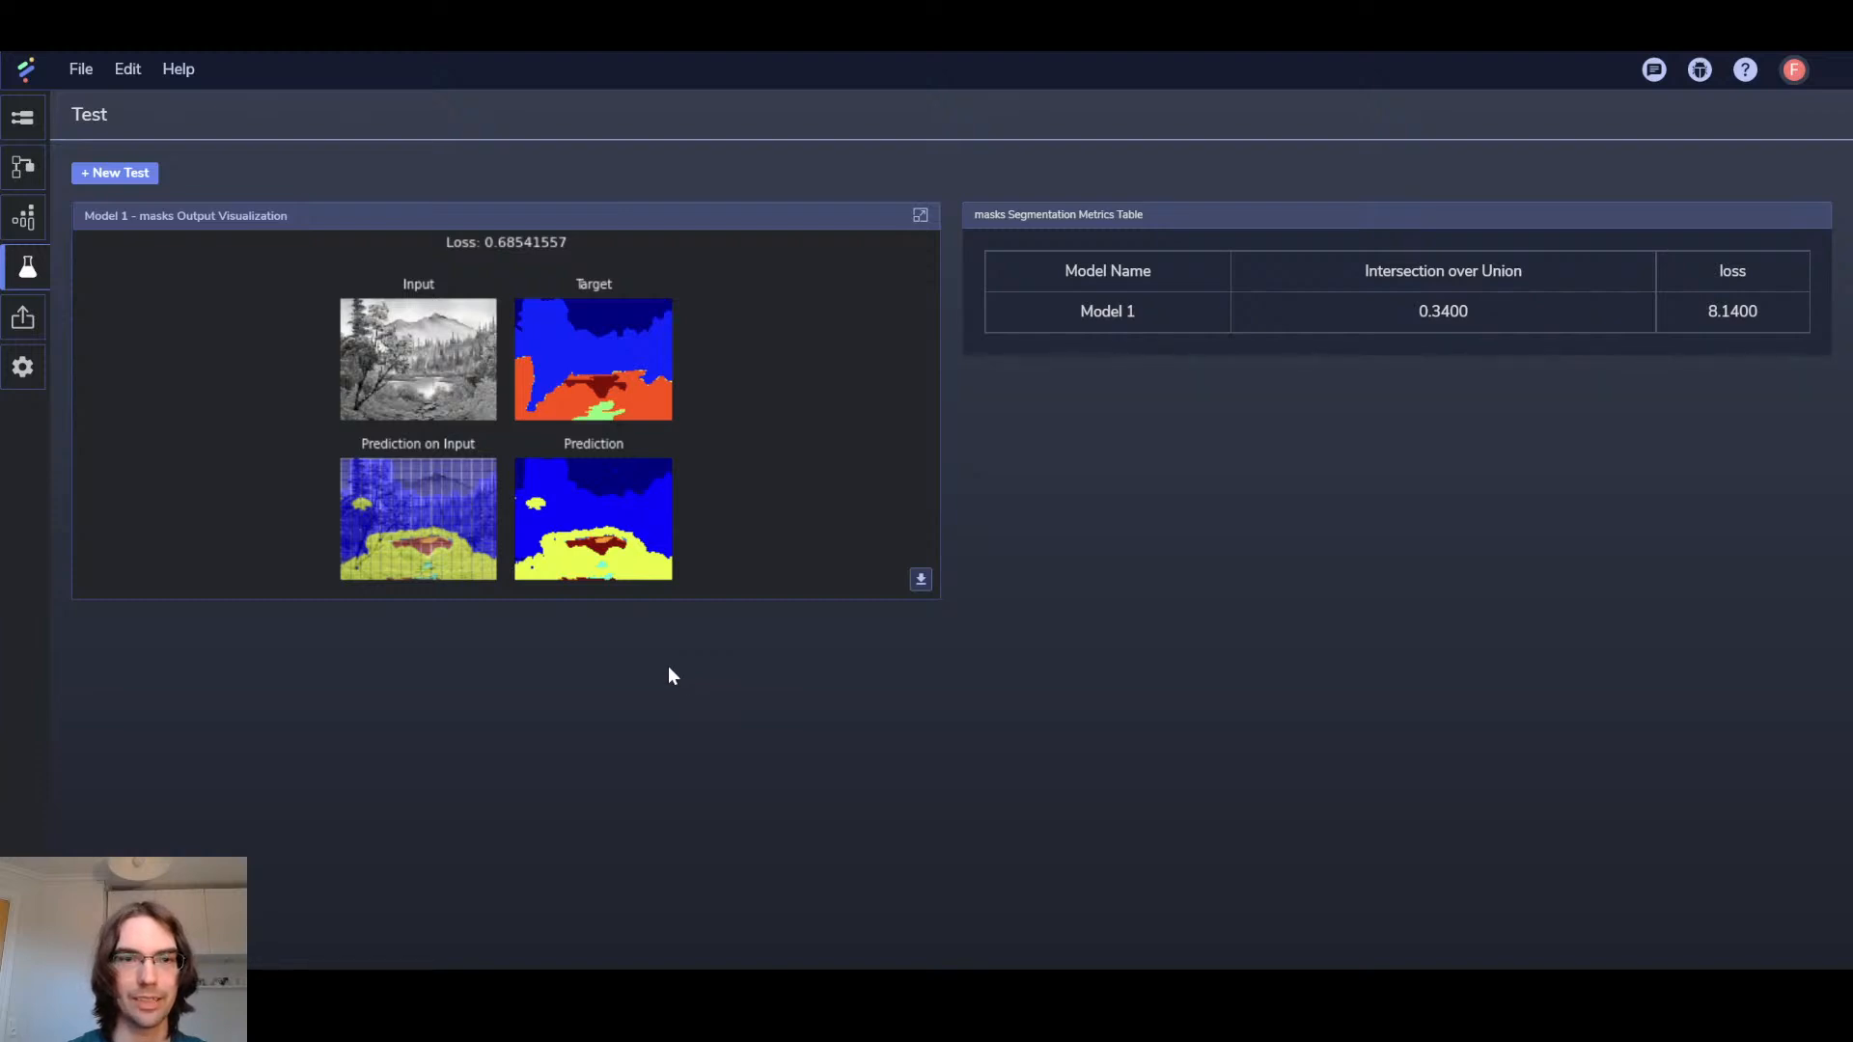
mouse_move(644, 583)
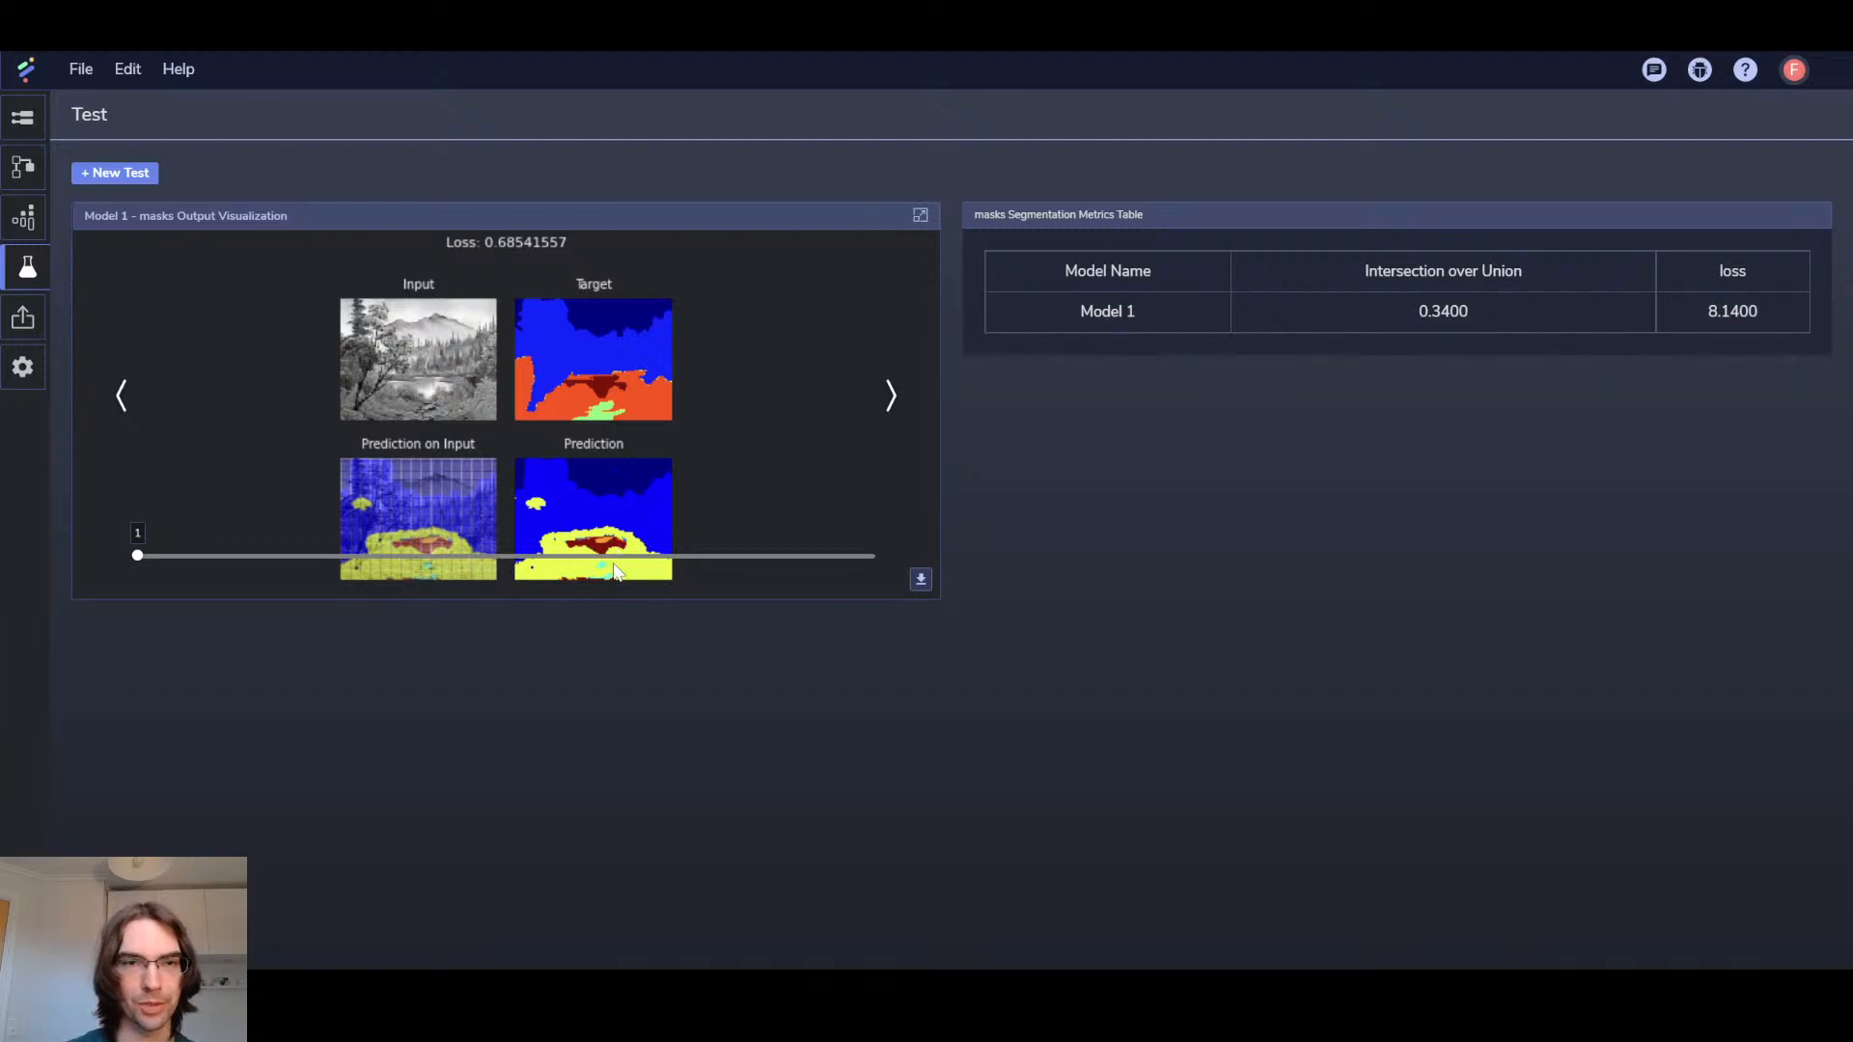
click(890, 396)
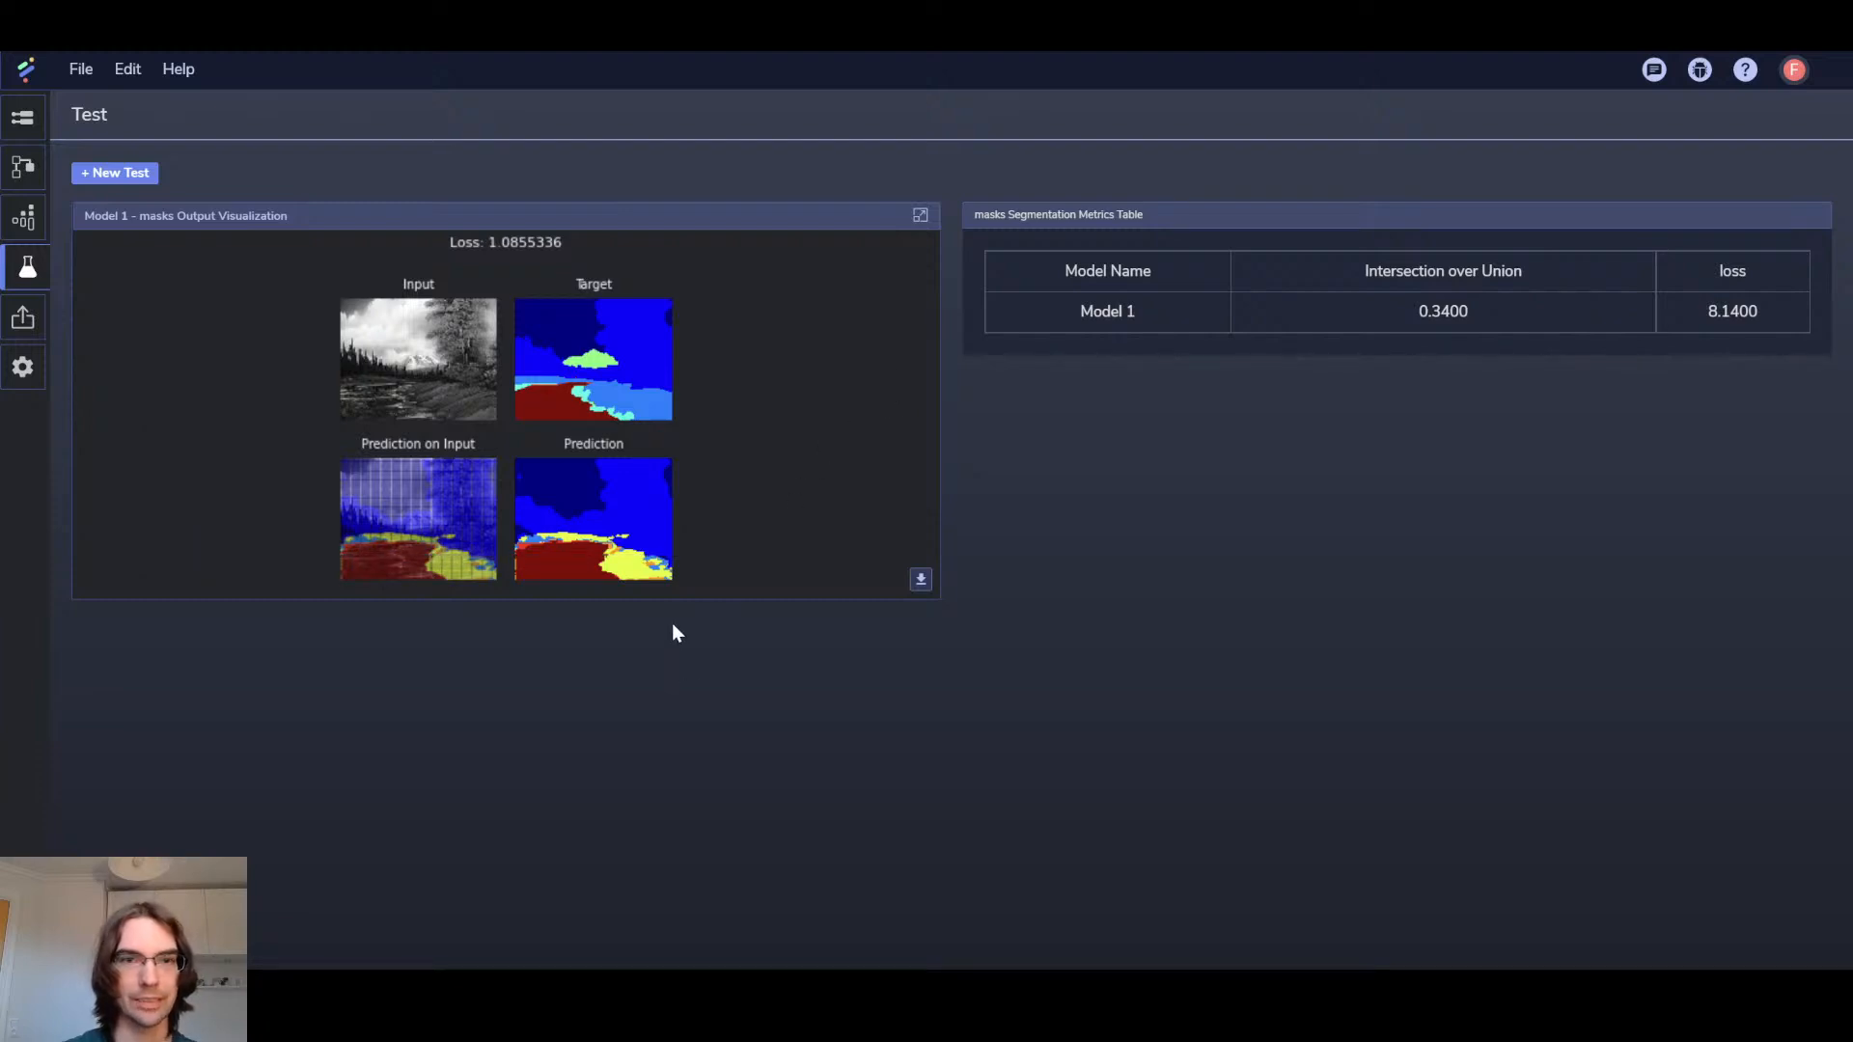
Compare predictions with targets for samples 3 to 8 in the output visualization, and return to the first sample
click(891, 395)
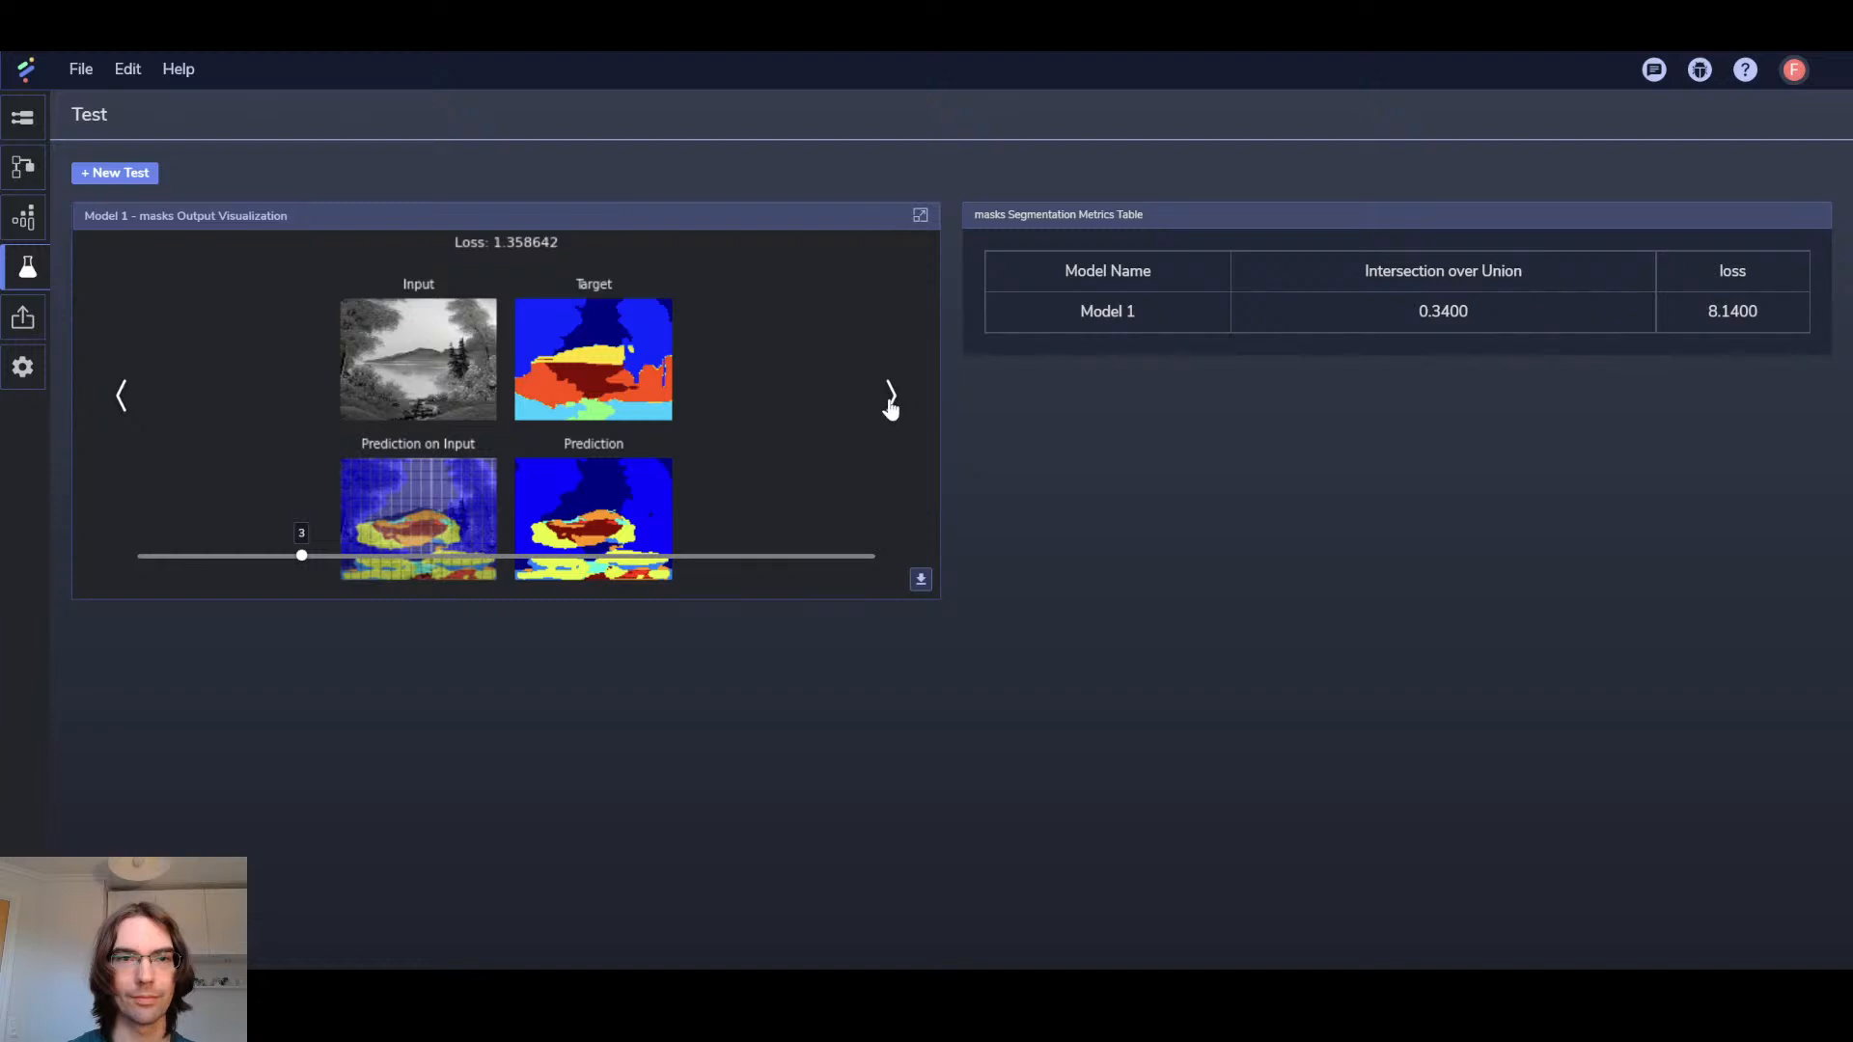
click(891, 395)
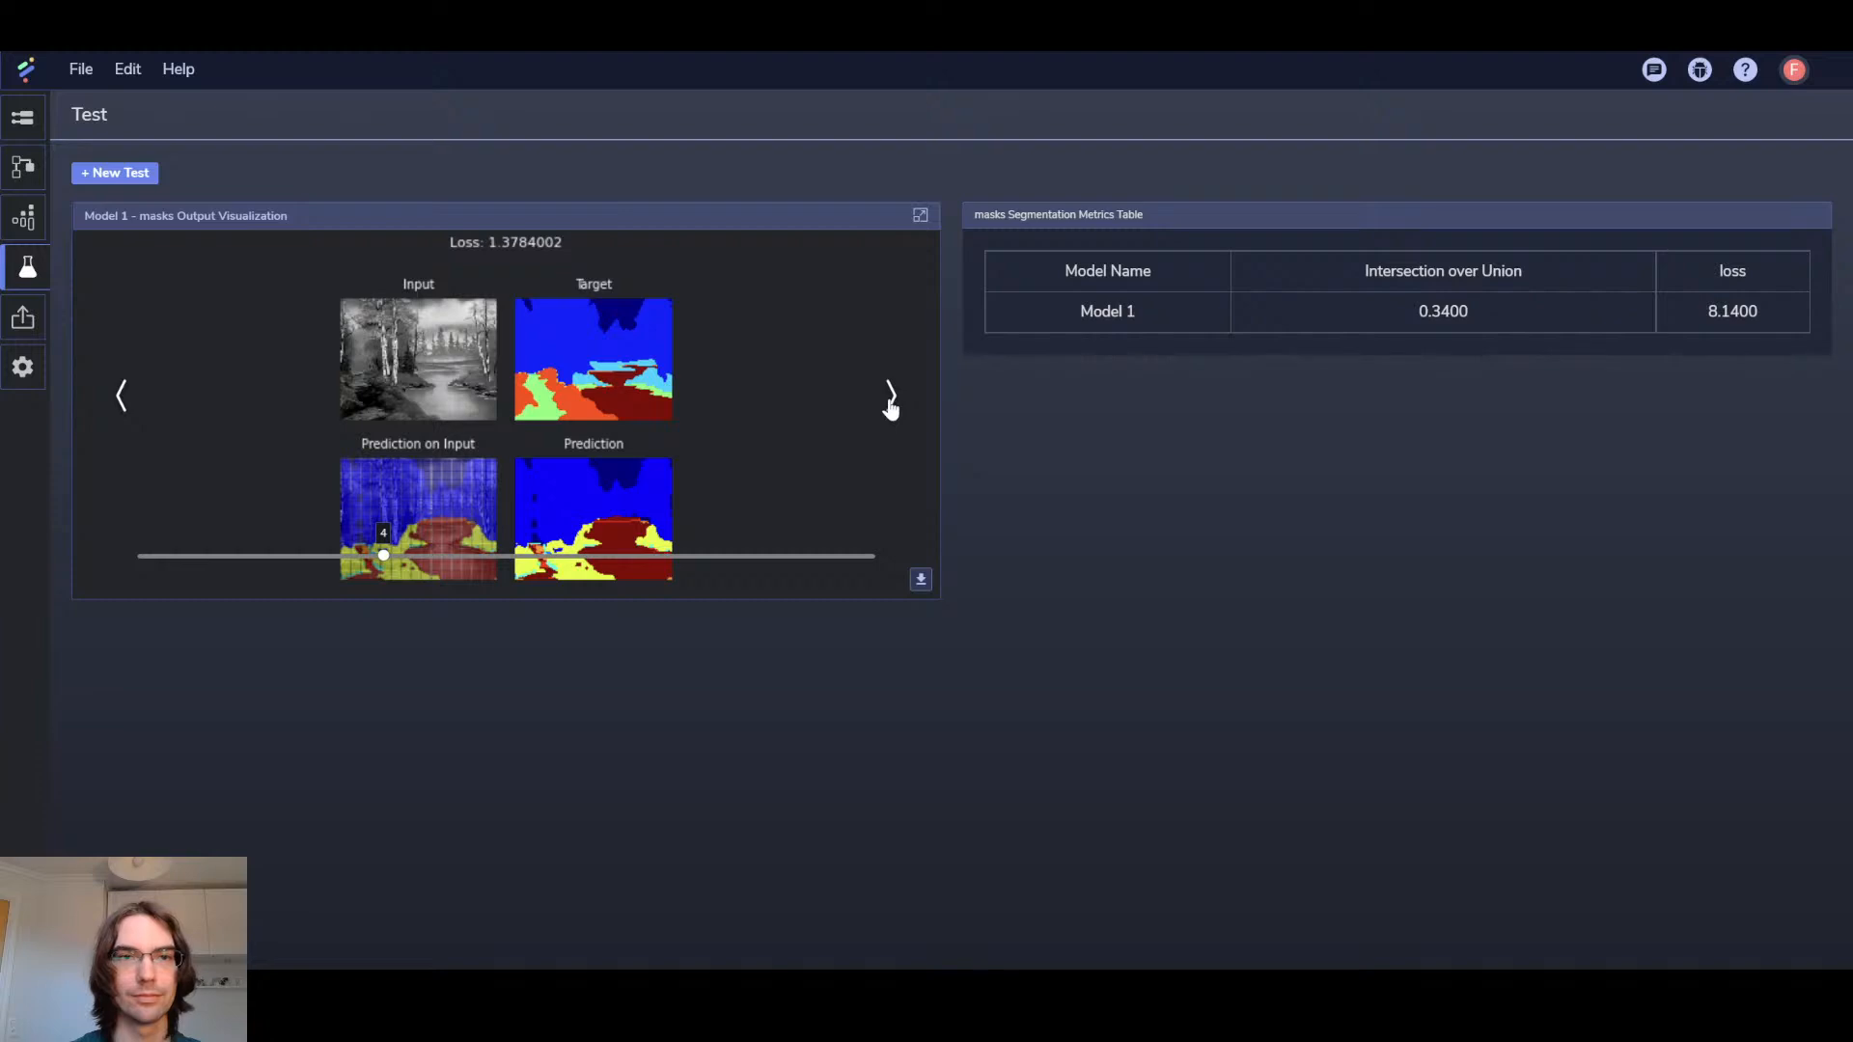
click(891, 400)
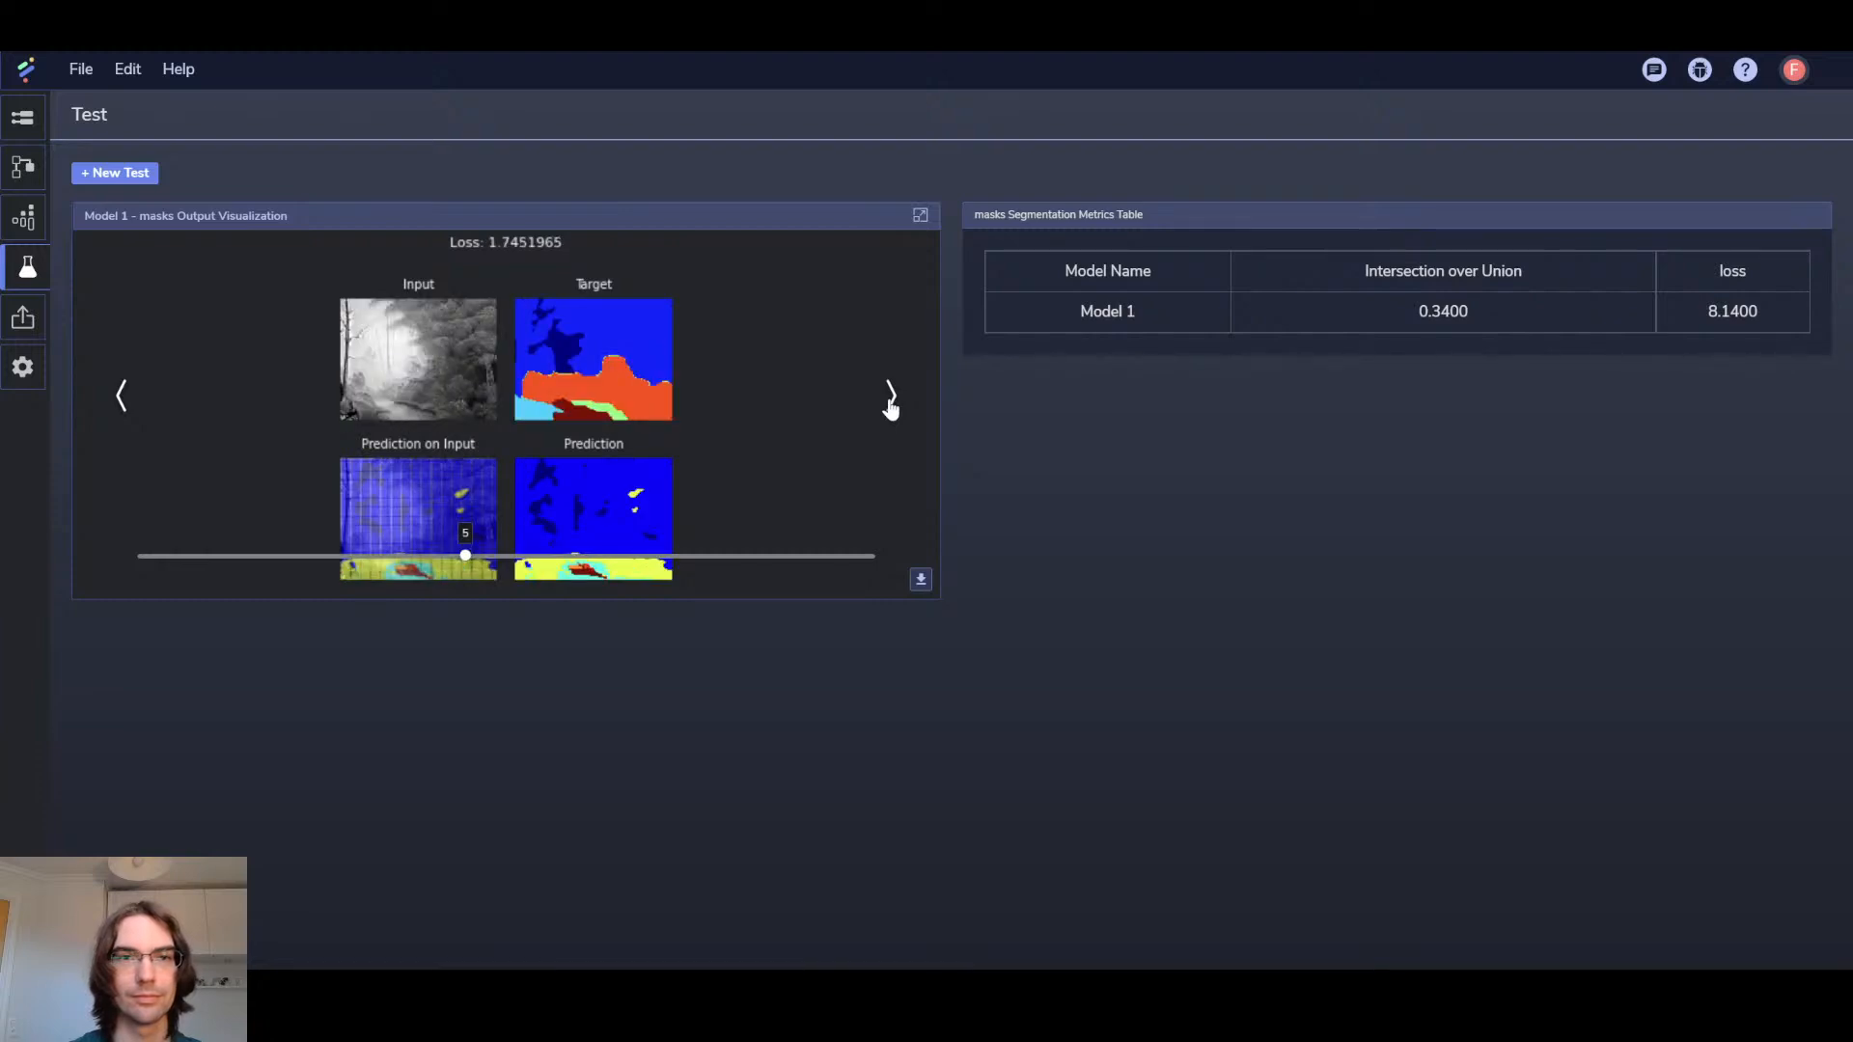
click(890, 398)
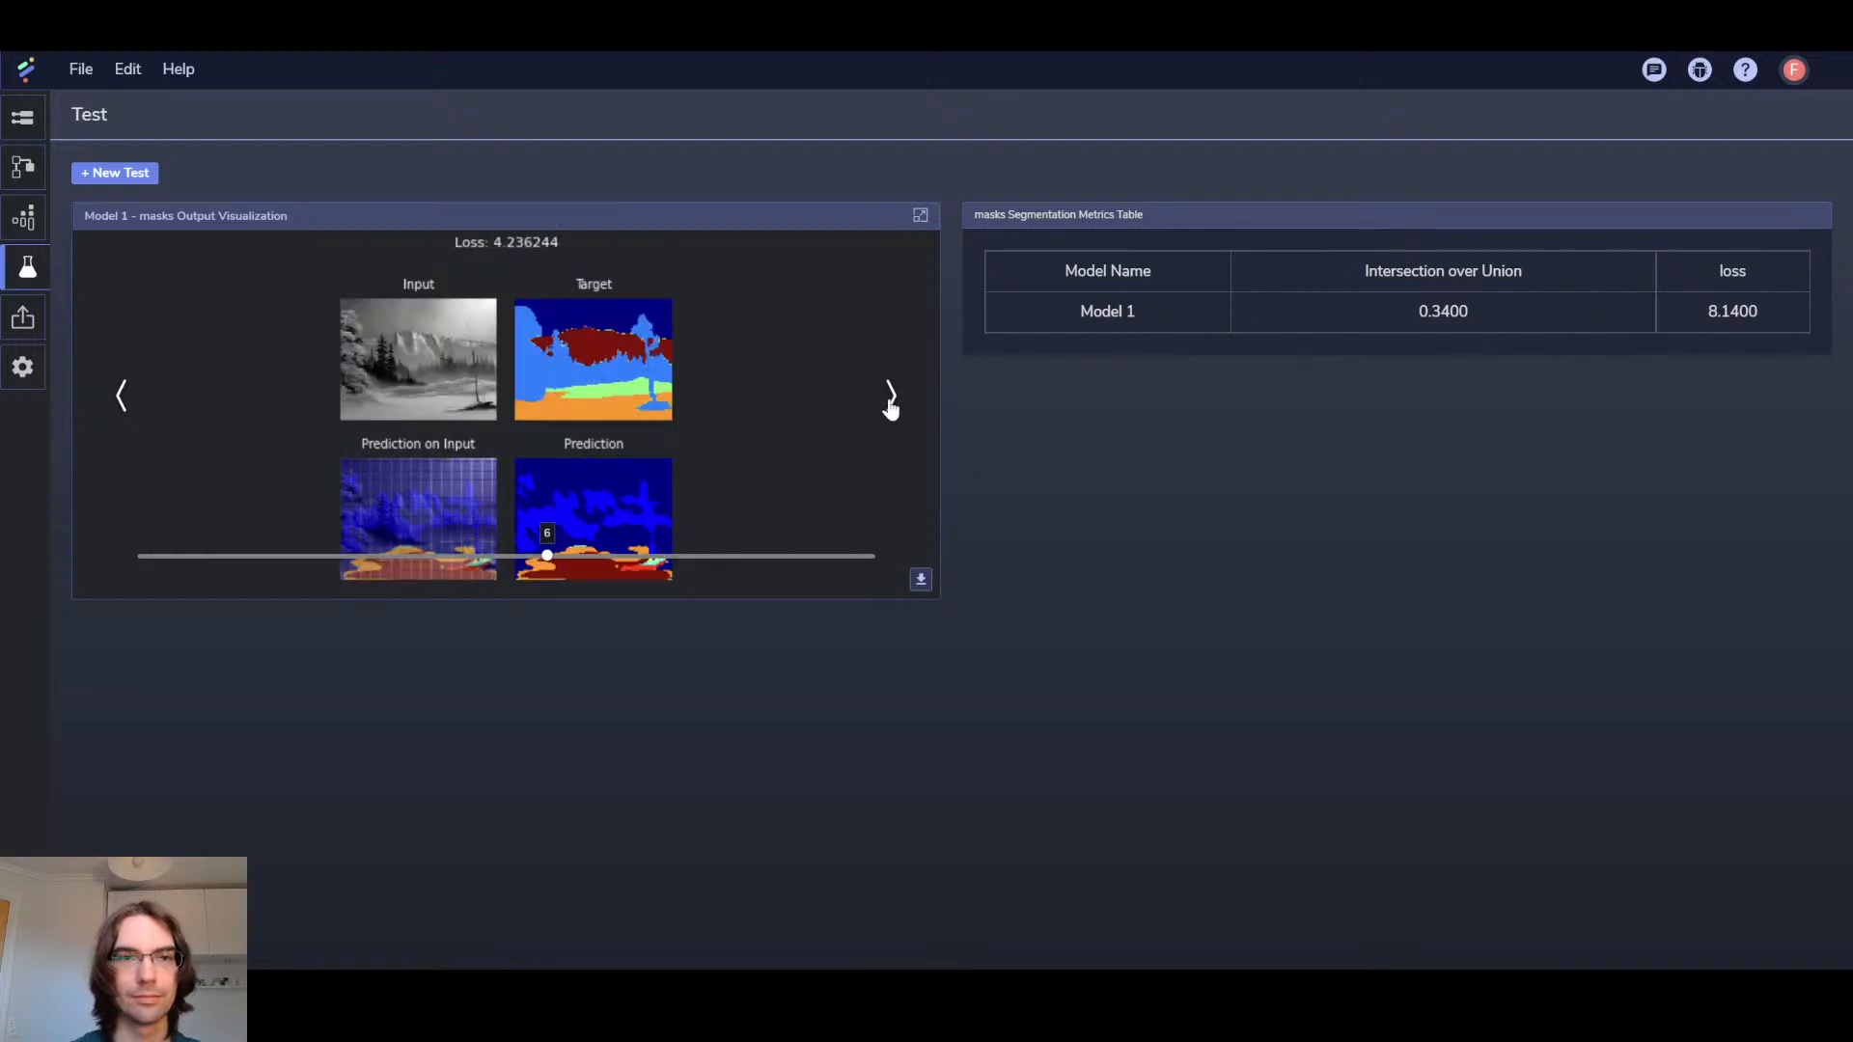
click(891, 403)
drag(629, 557, 695, 560)
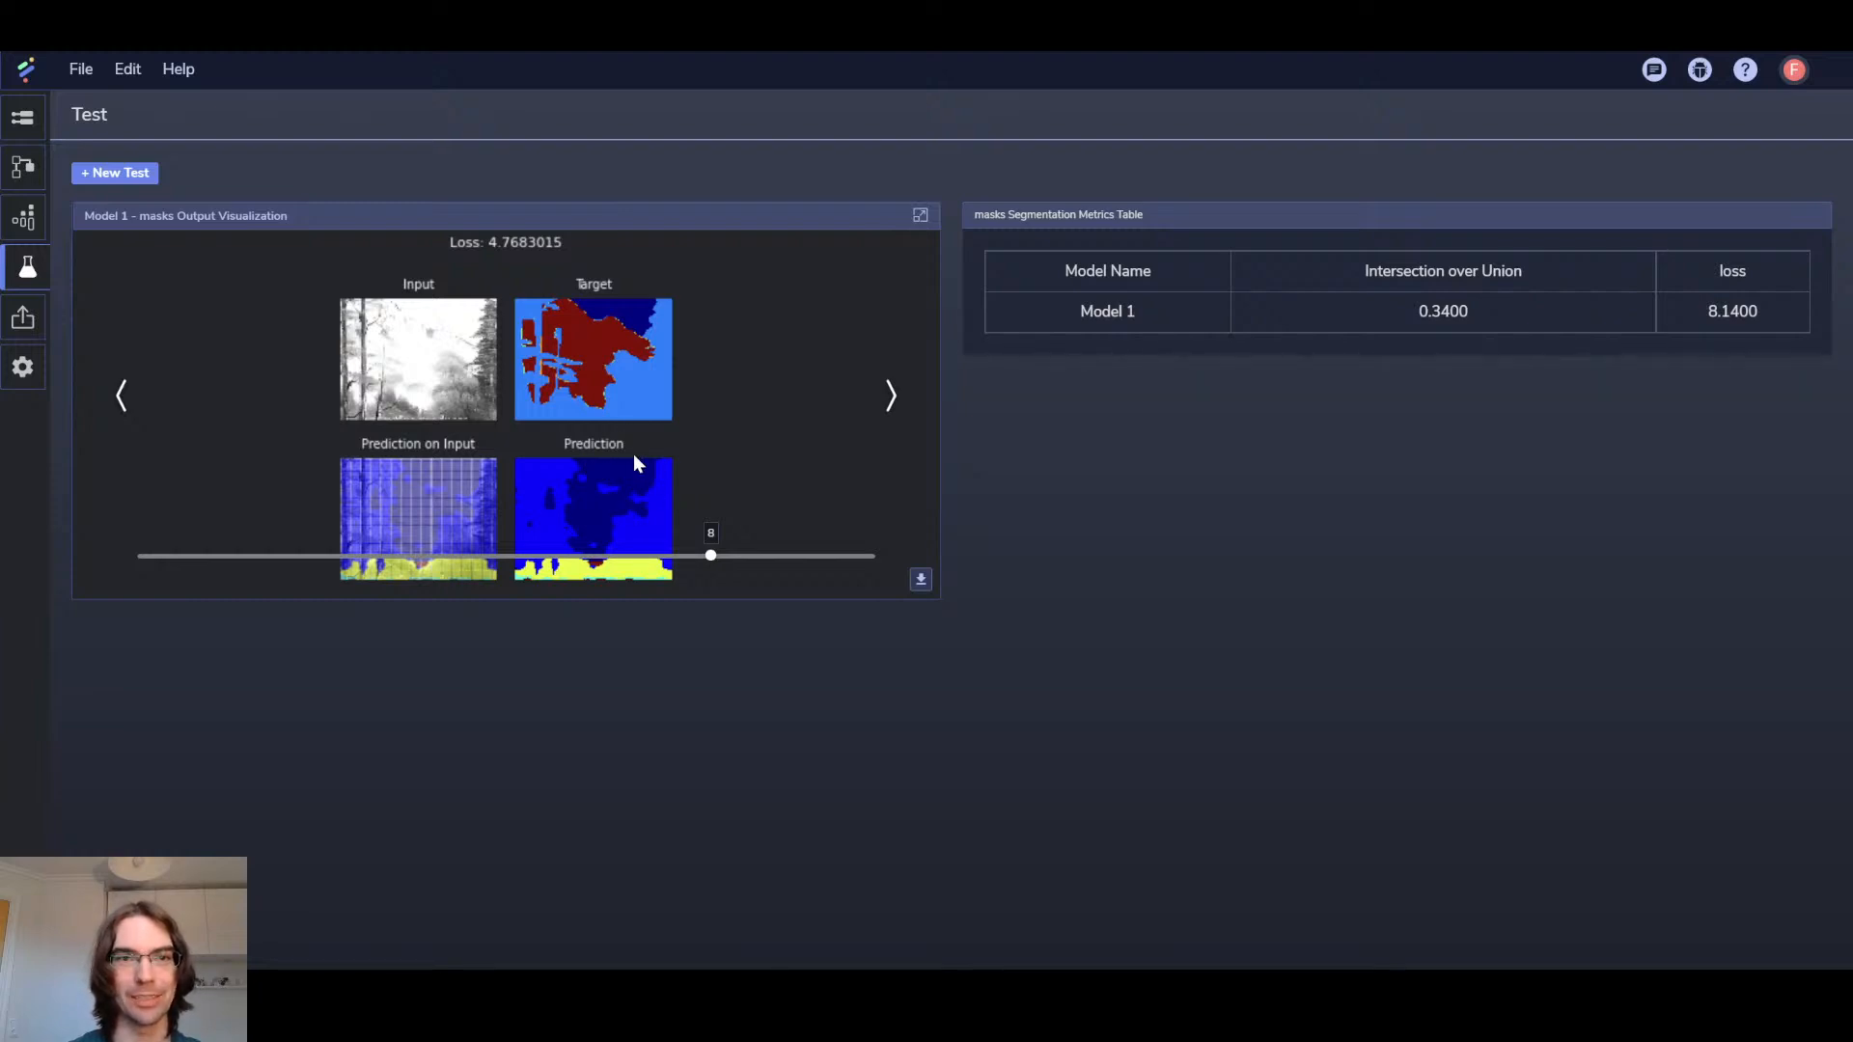
drag(712, 556, 158, 562)
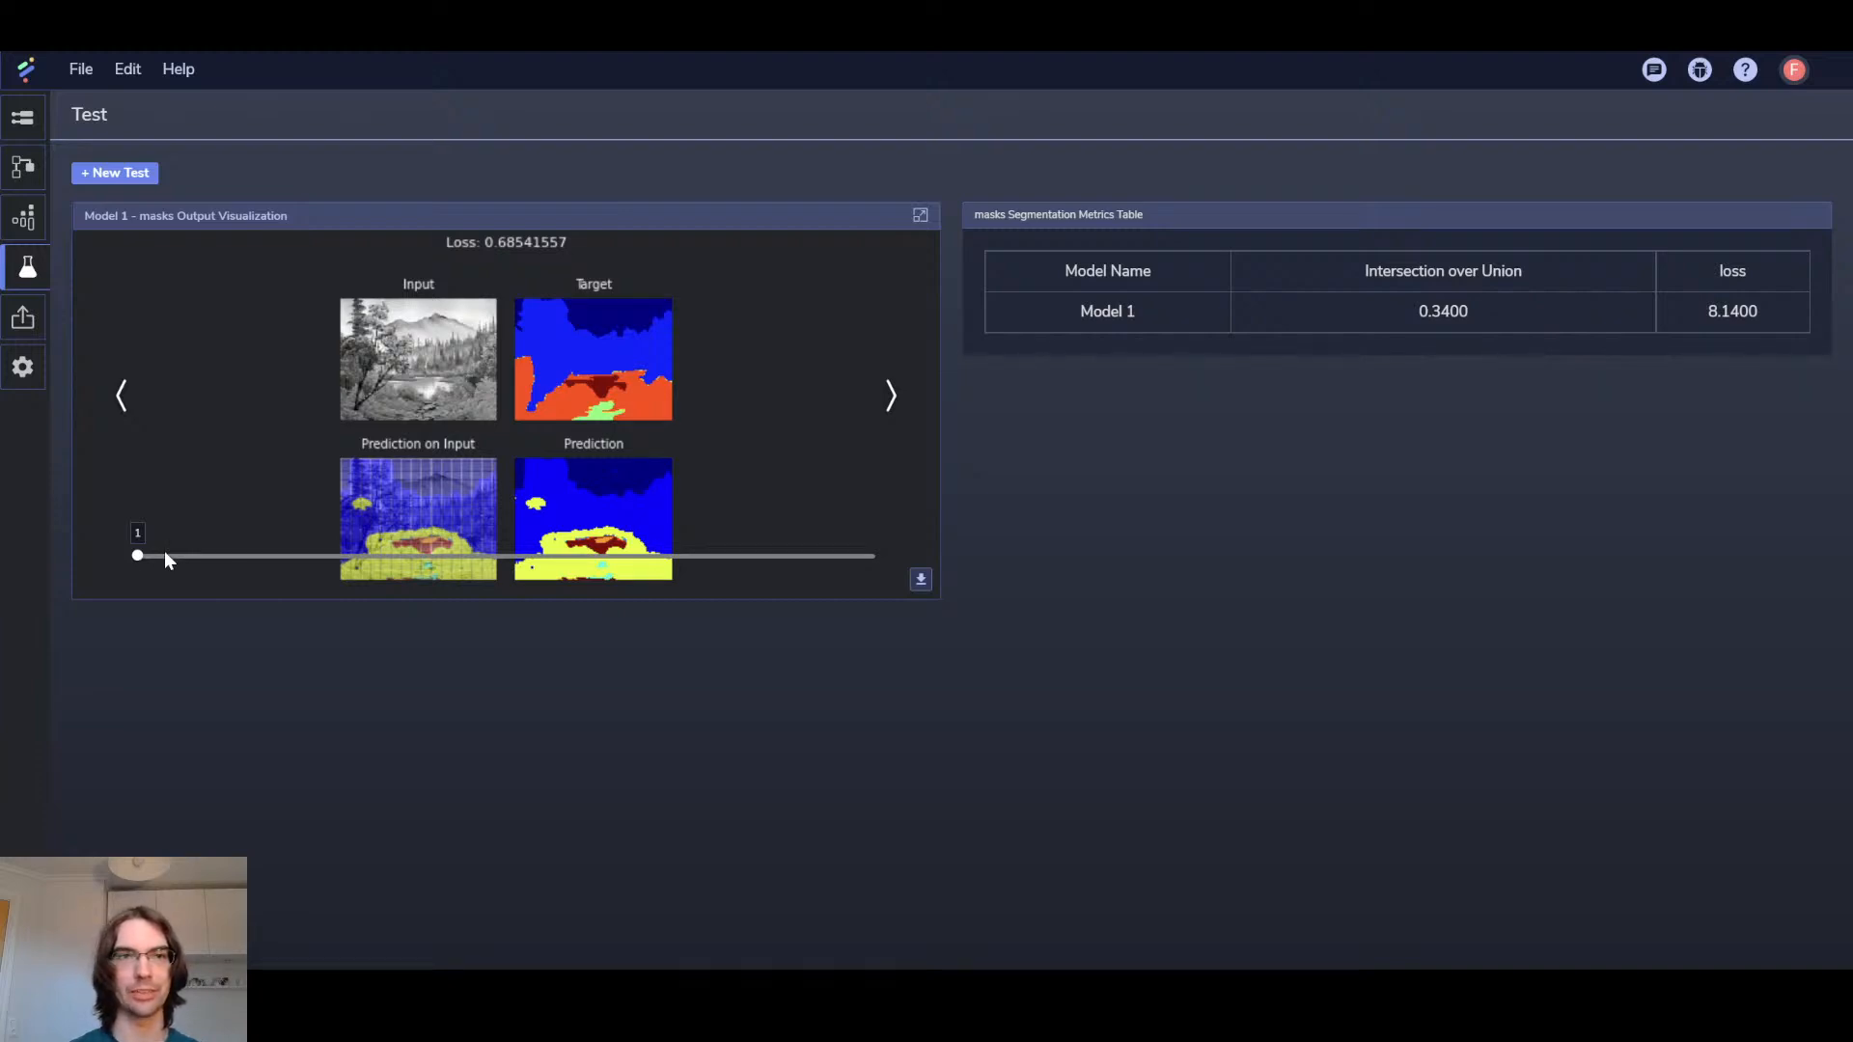
Enable attention on the UNet_1 component, keeping the add attention type and Relu attention activation
click(26, 117)
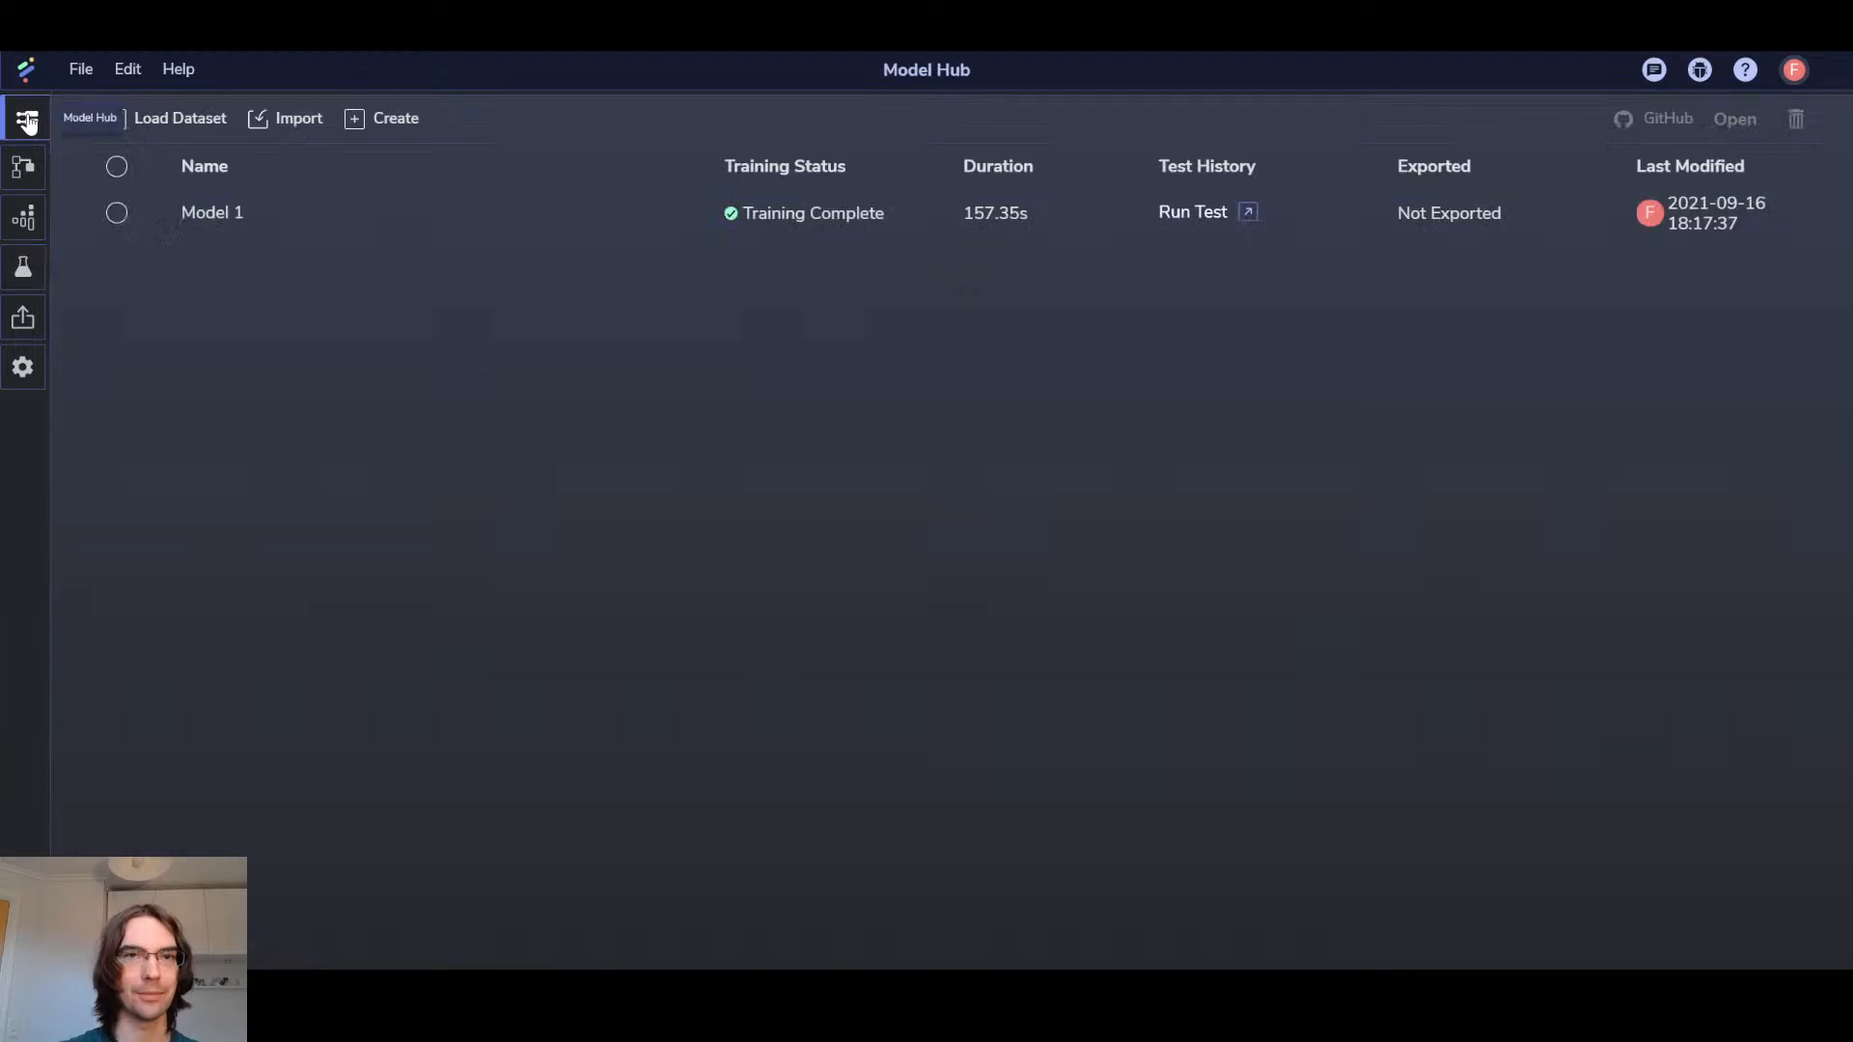
click(19, 176)
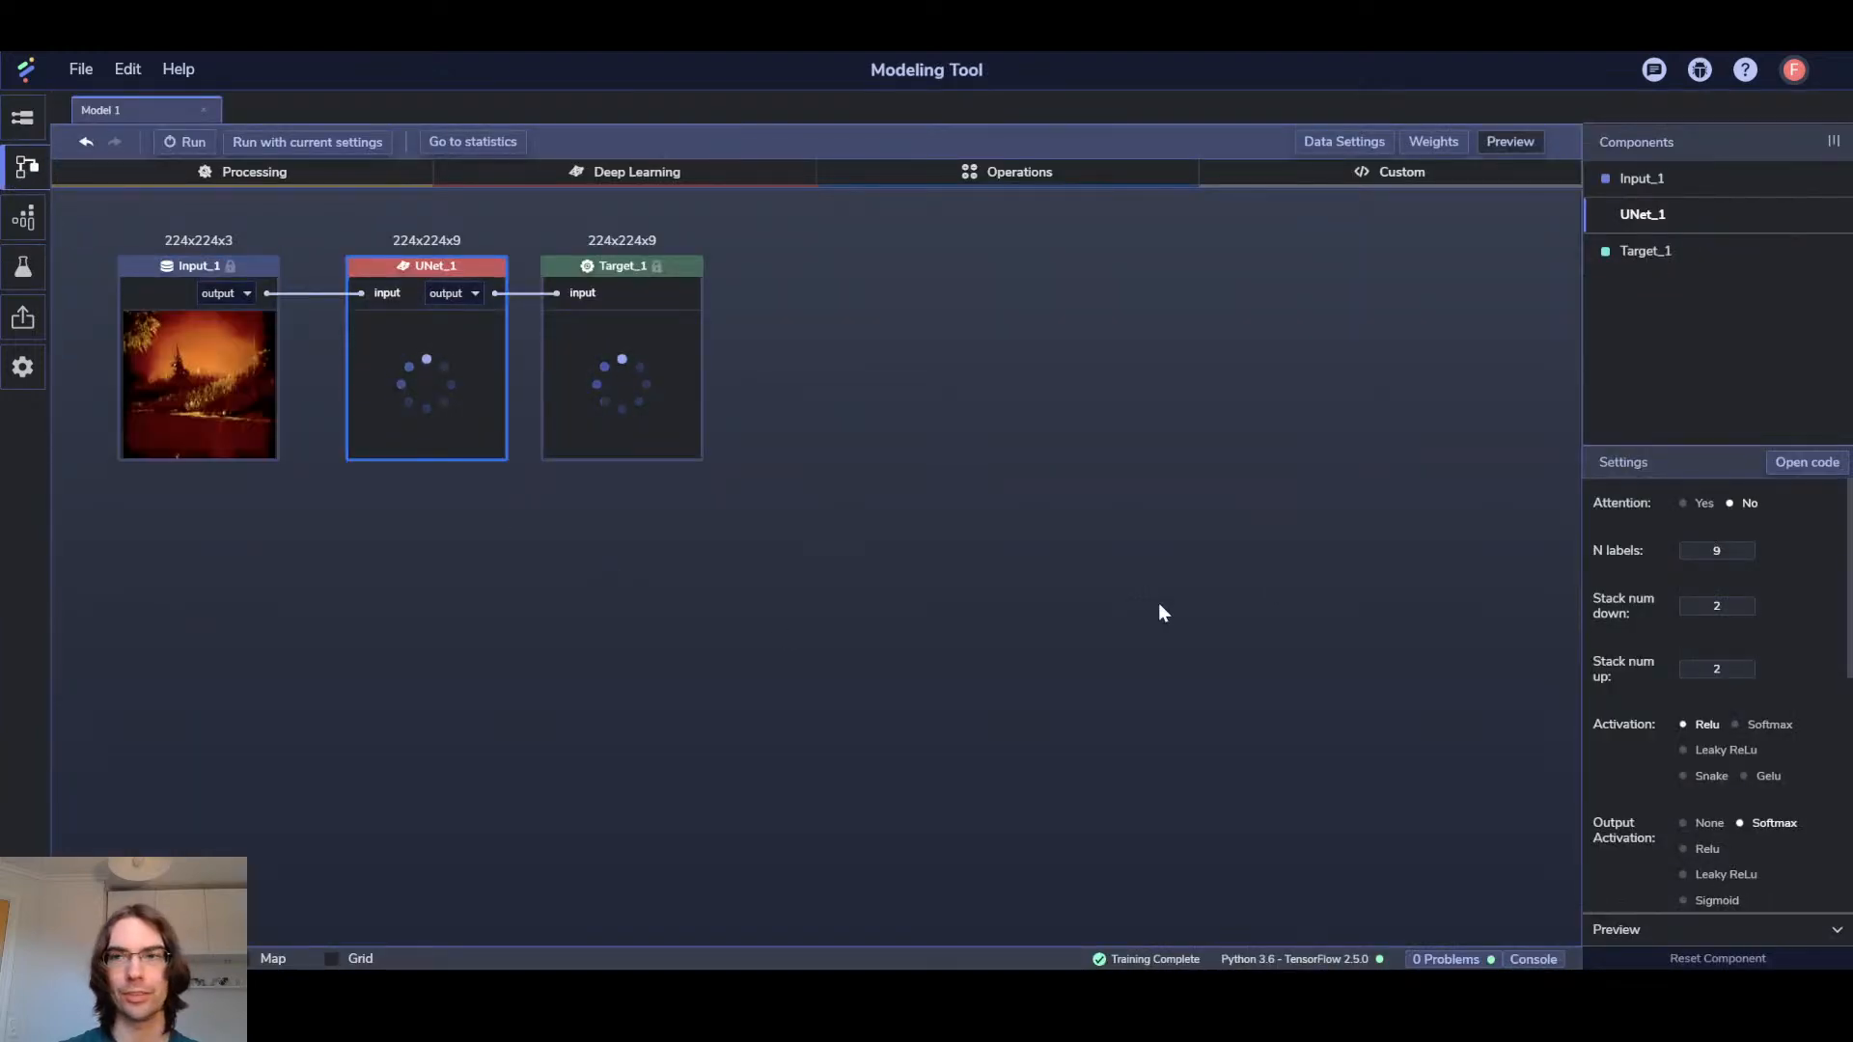
click(1691, 502)
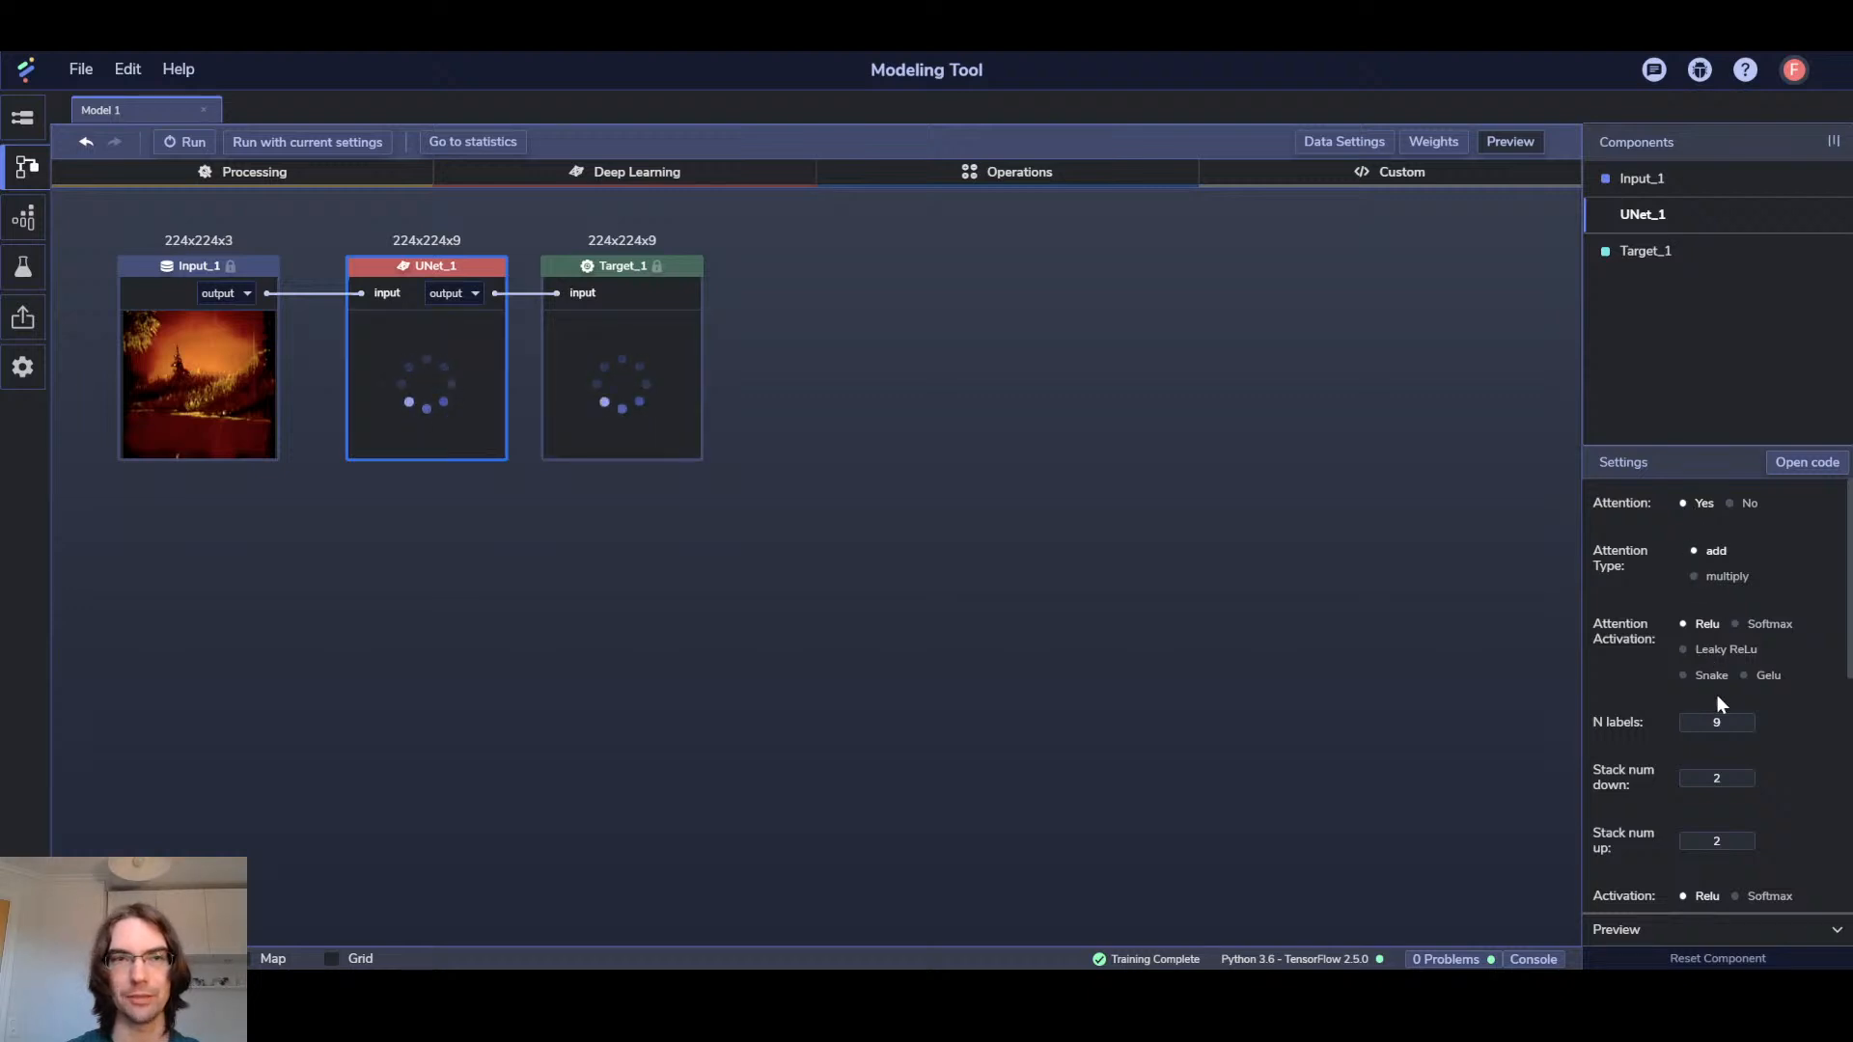
Retrain the attention model with 5 epochs, batch size 8, Cross-Entropy loss and ADAM at learning rate 0.001, viewing the Target_1 statistics
click(186, 141)
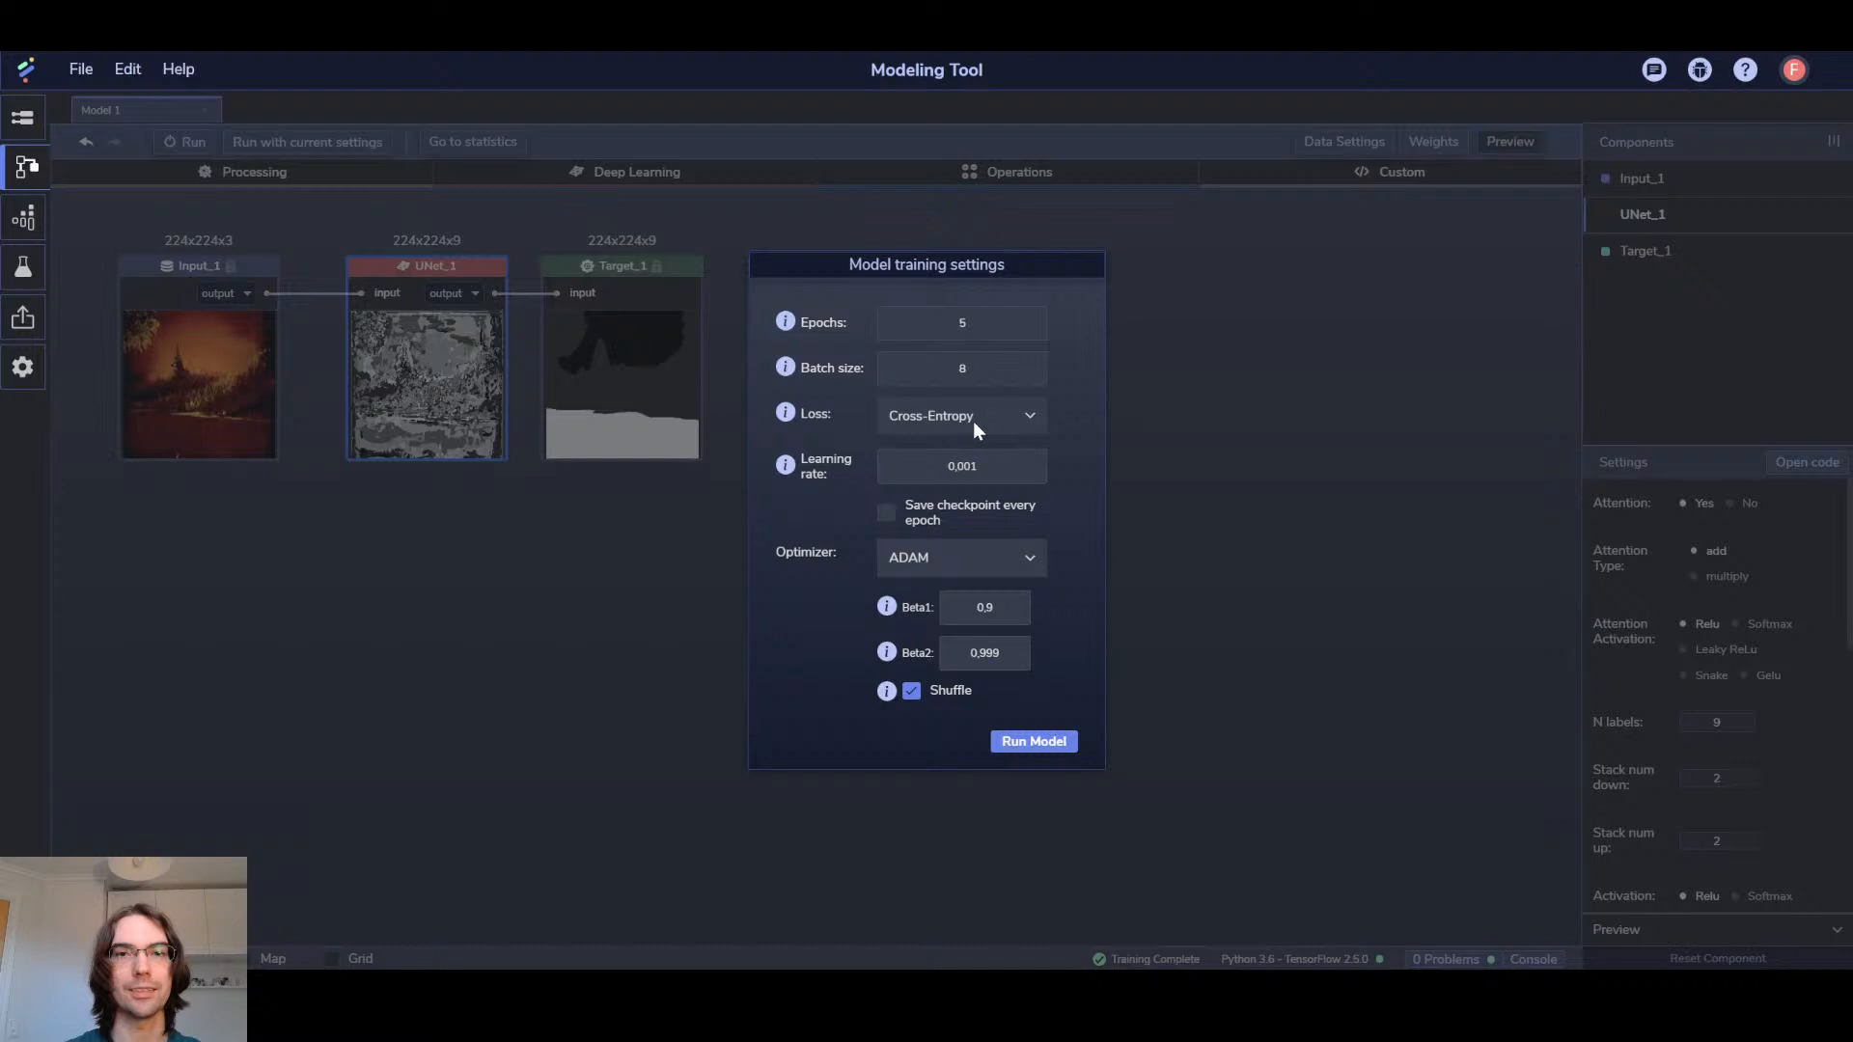
click(1034, 739)
click(877, 547)
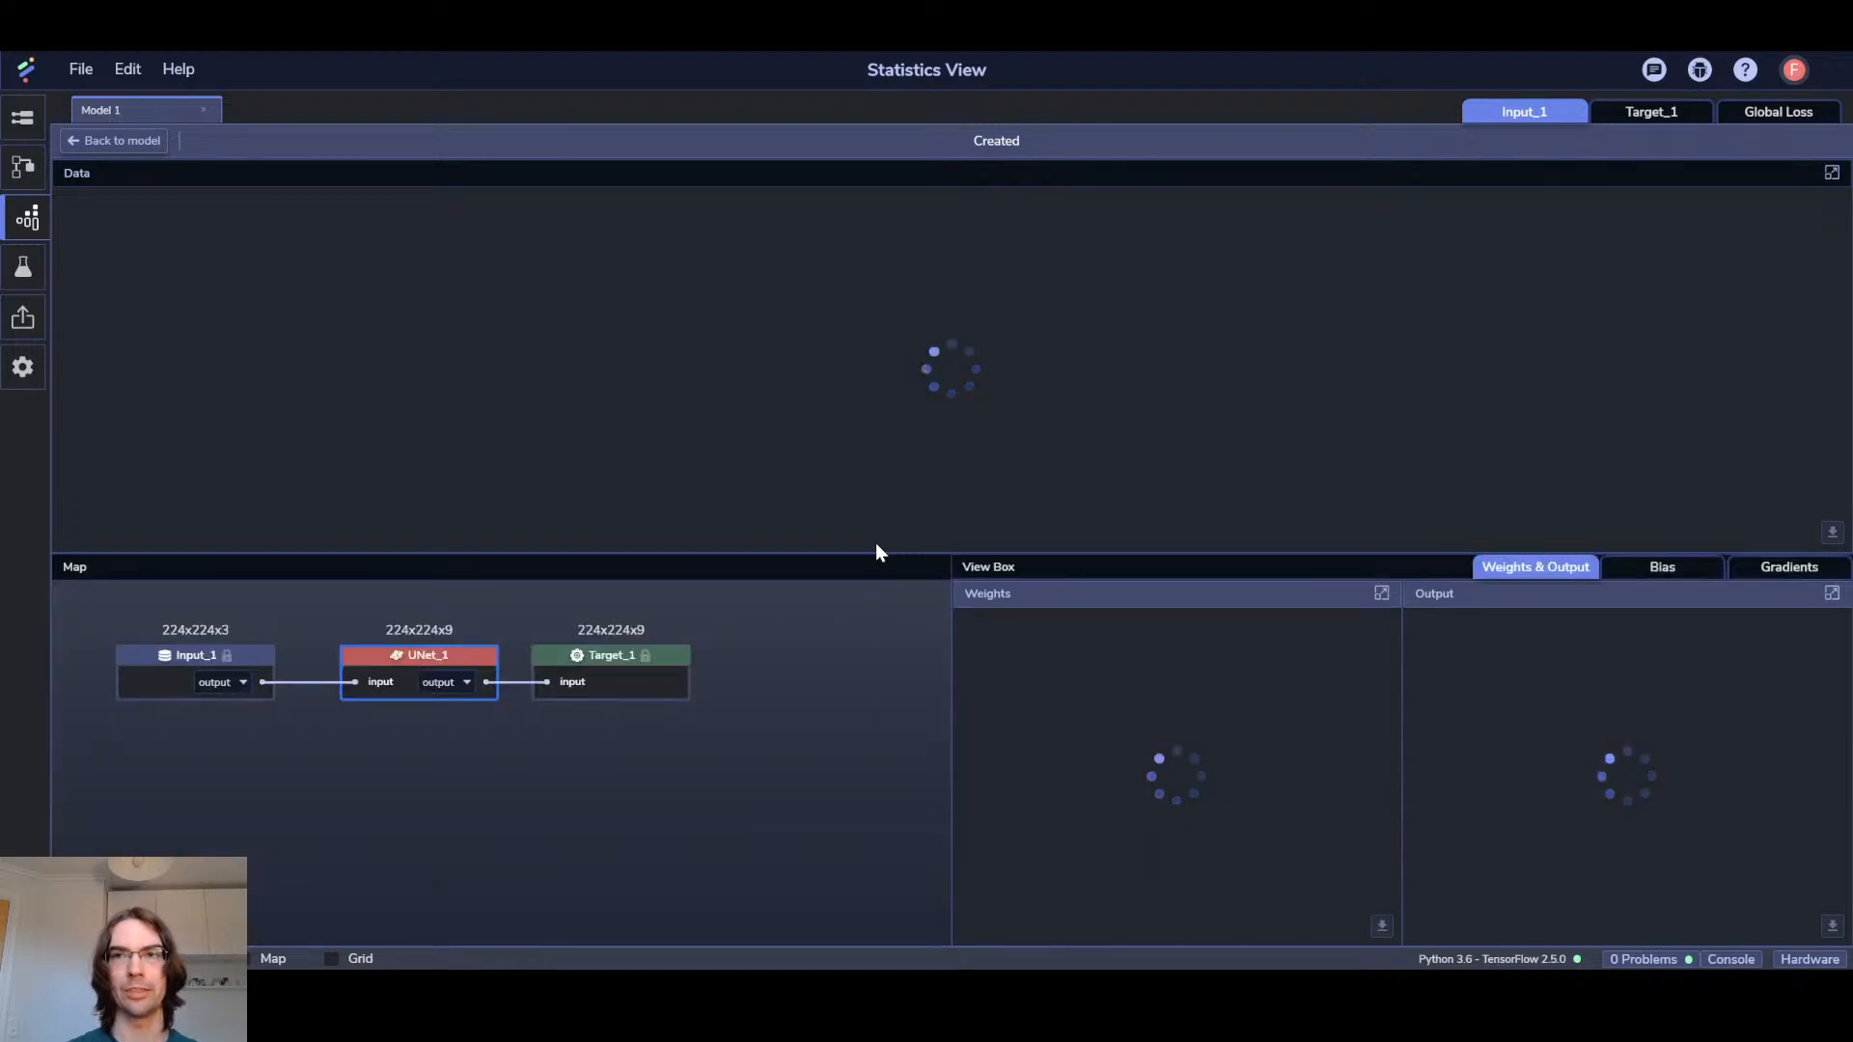
click(1661, 118)
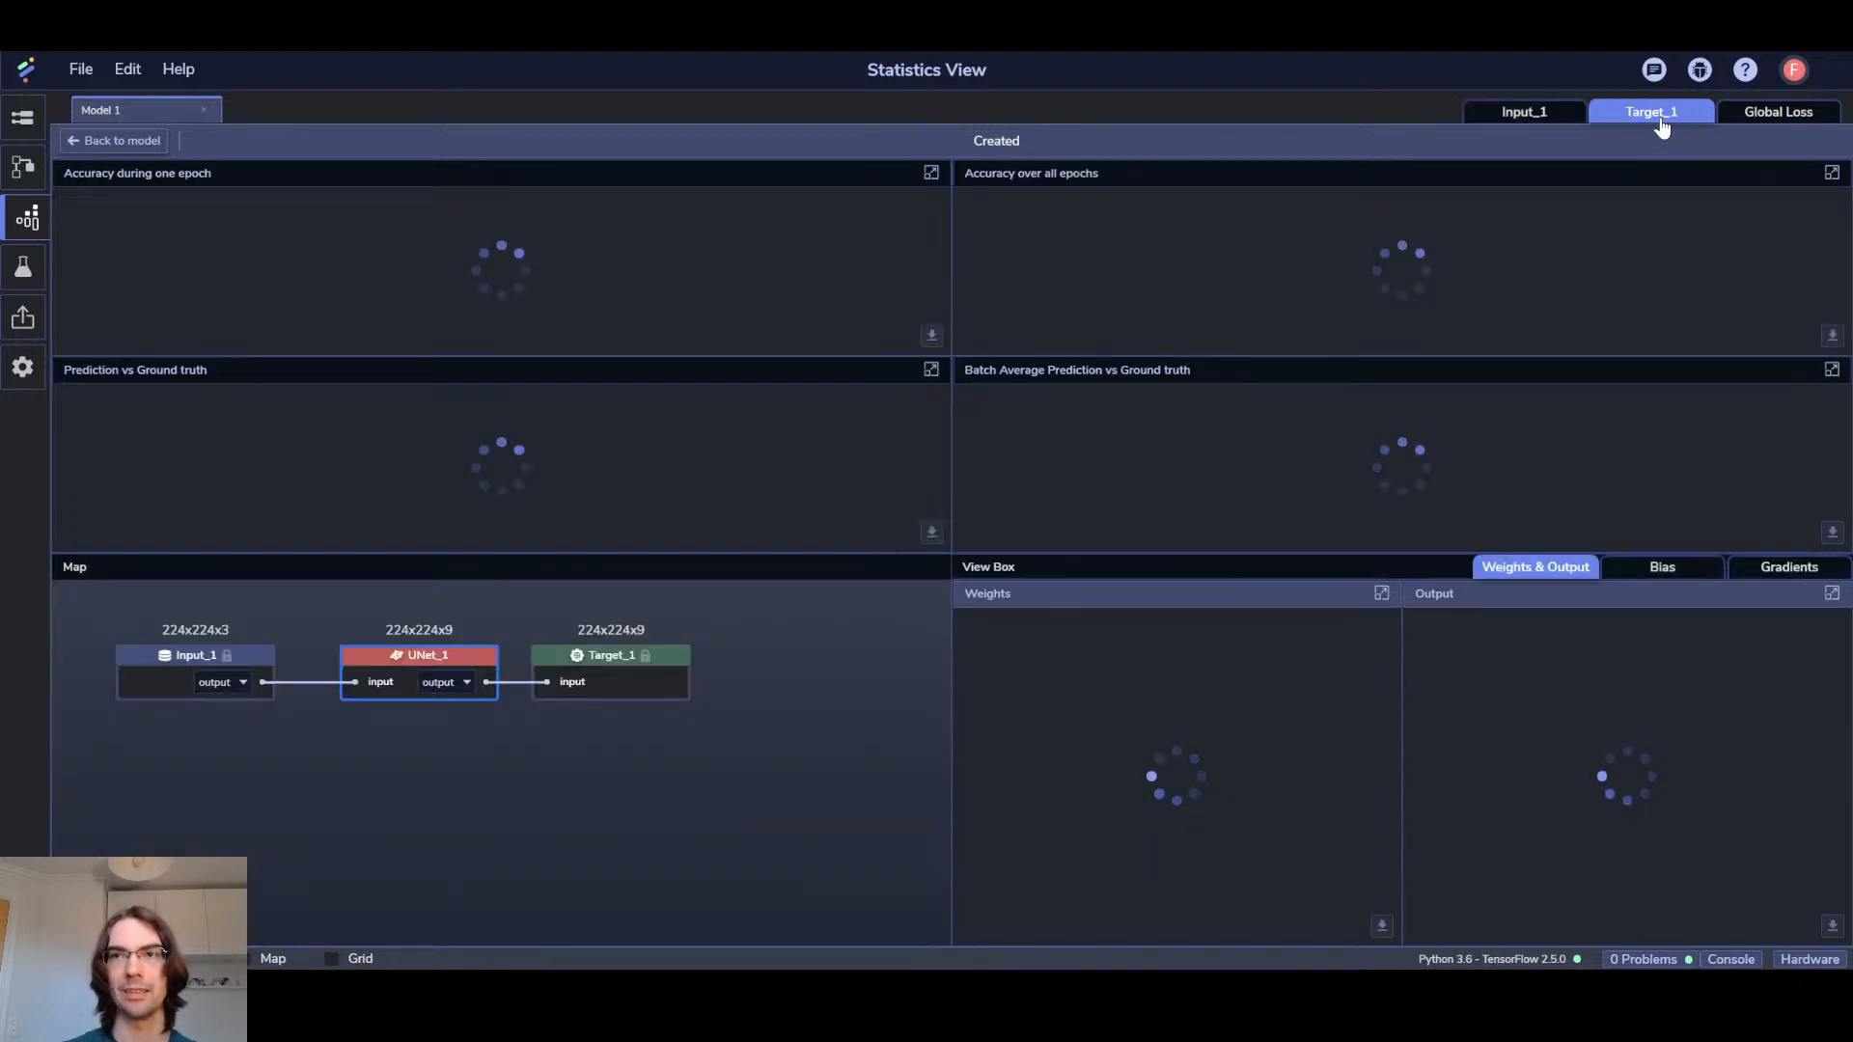
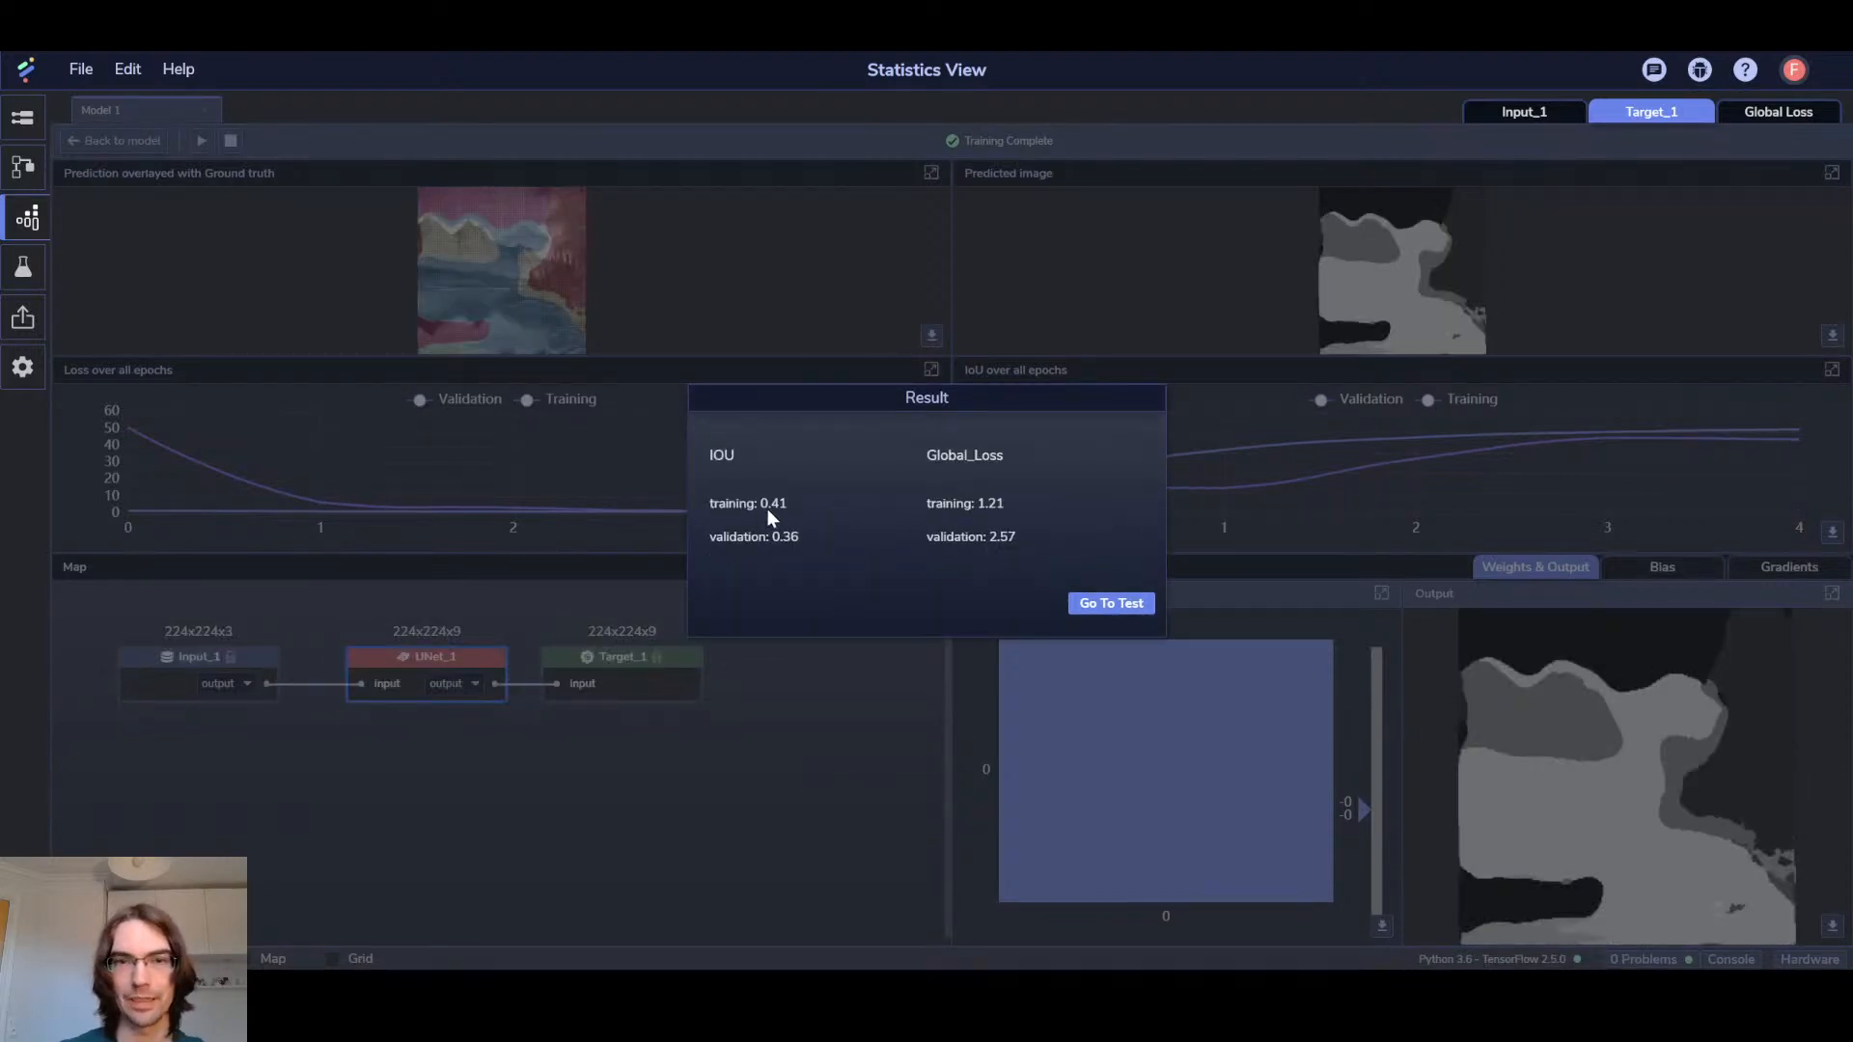
Run a new test on Model 1 with Segmentation Metrics and Output Visualization
click(1089, 604)
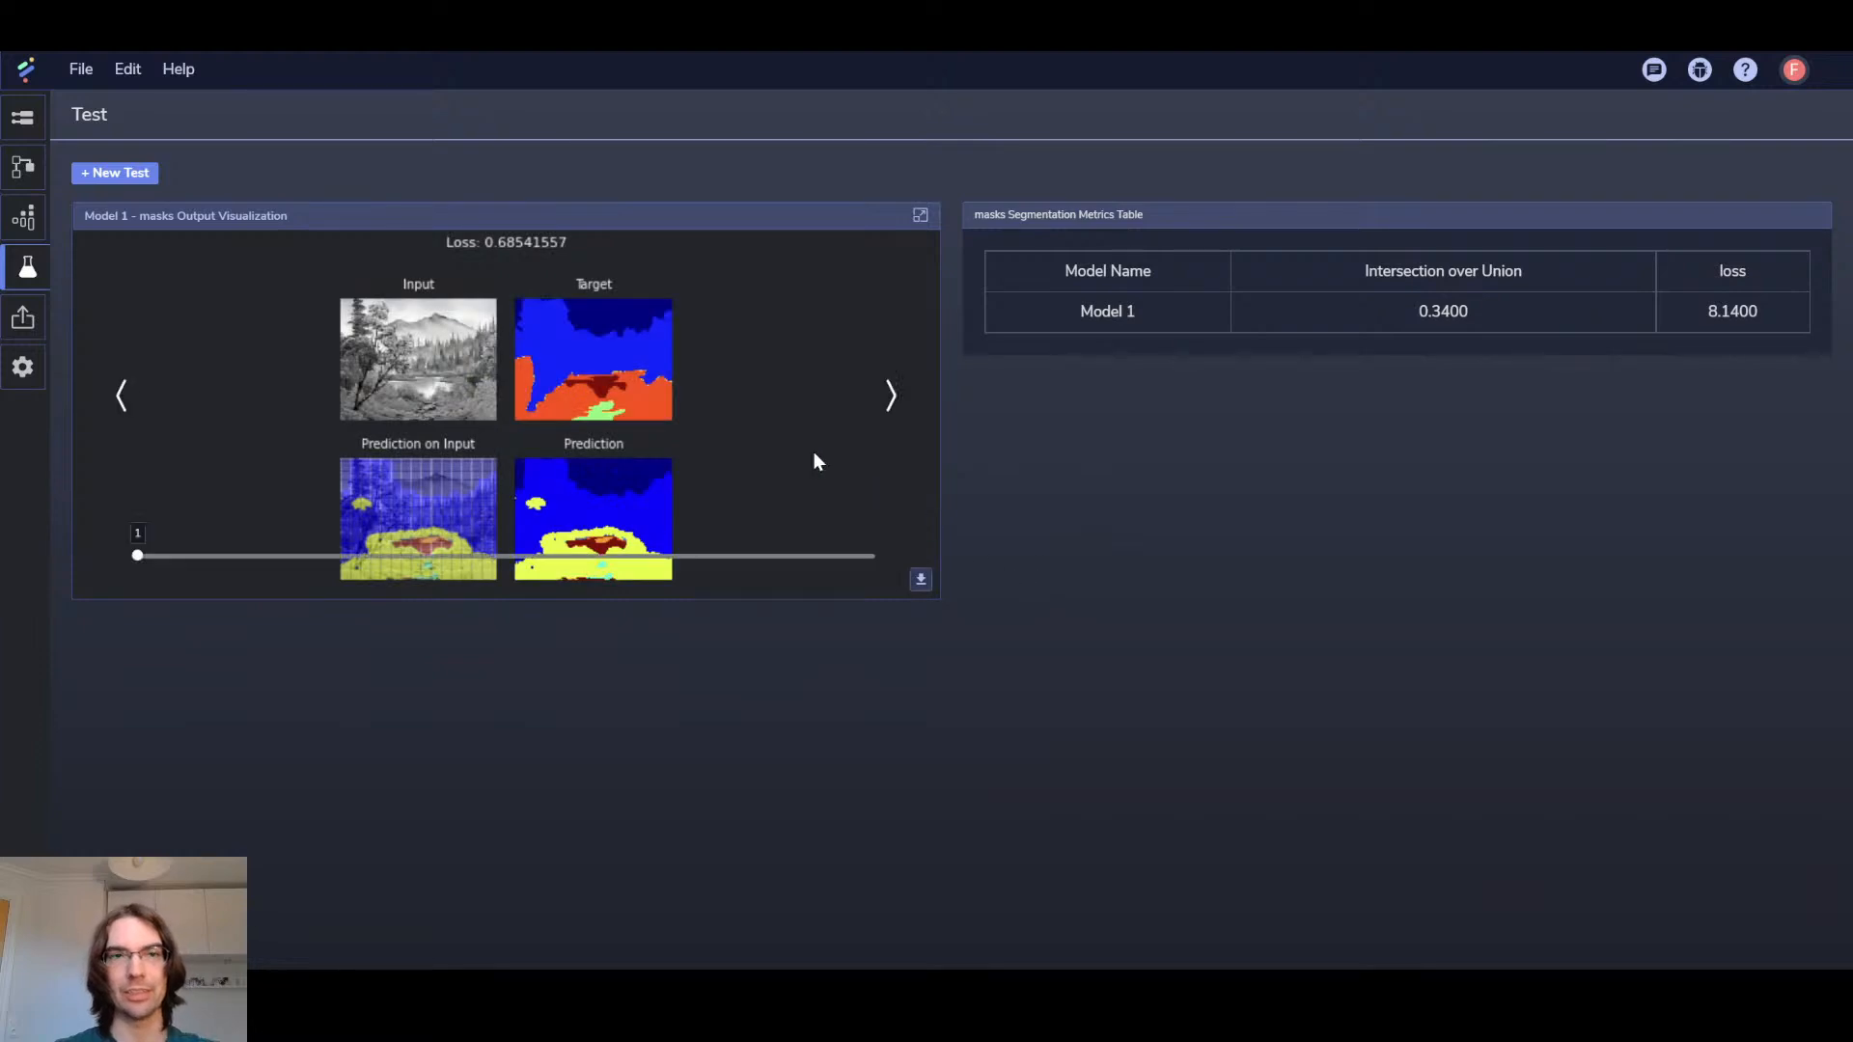
click(135, 176)
click(985, 468)
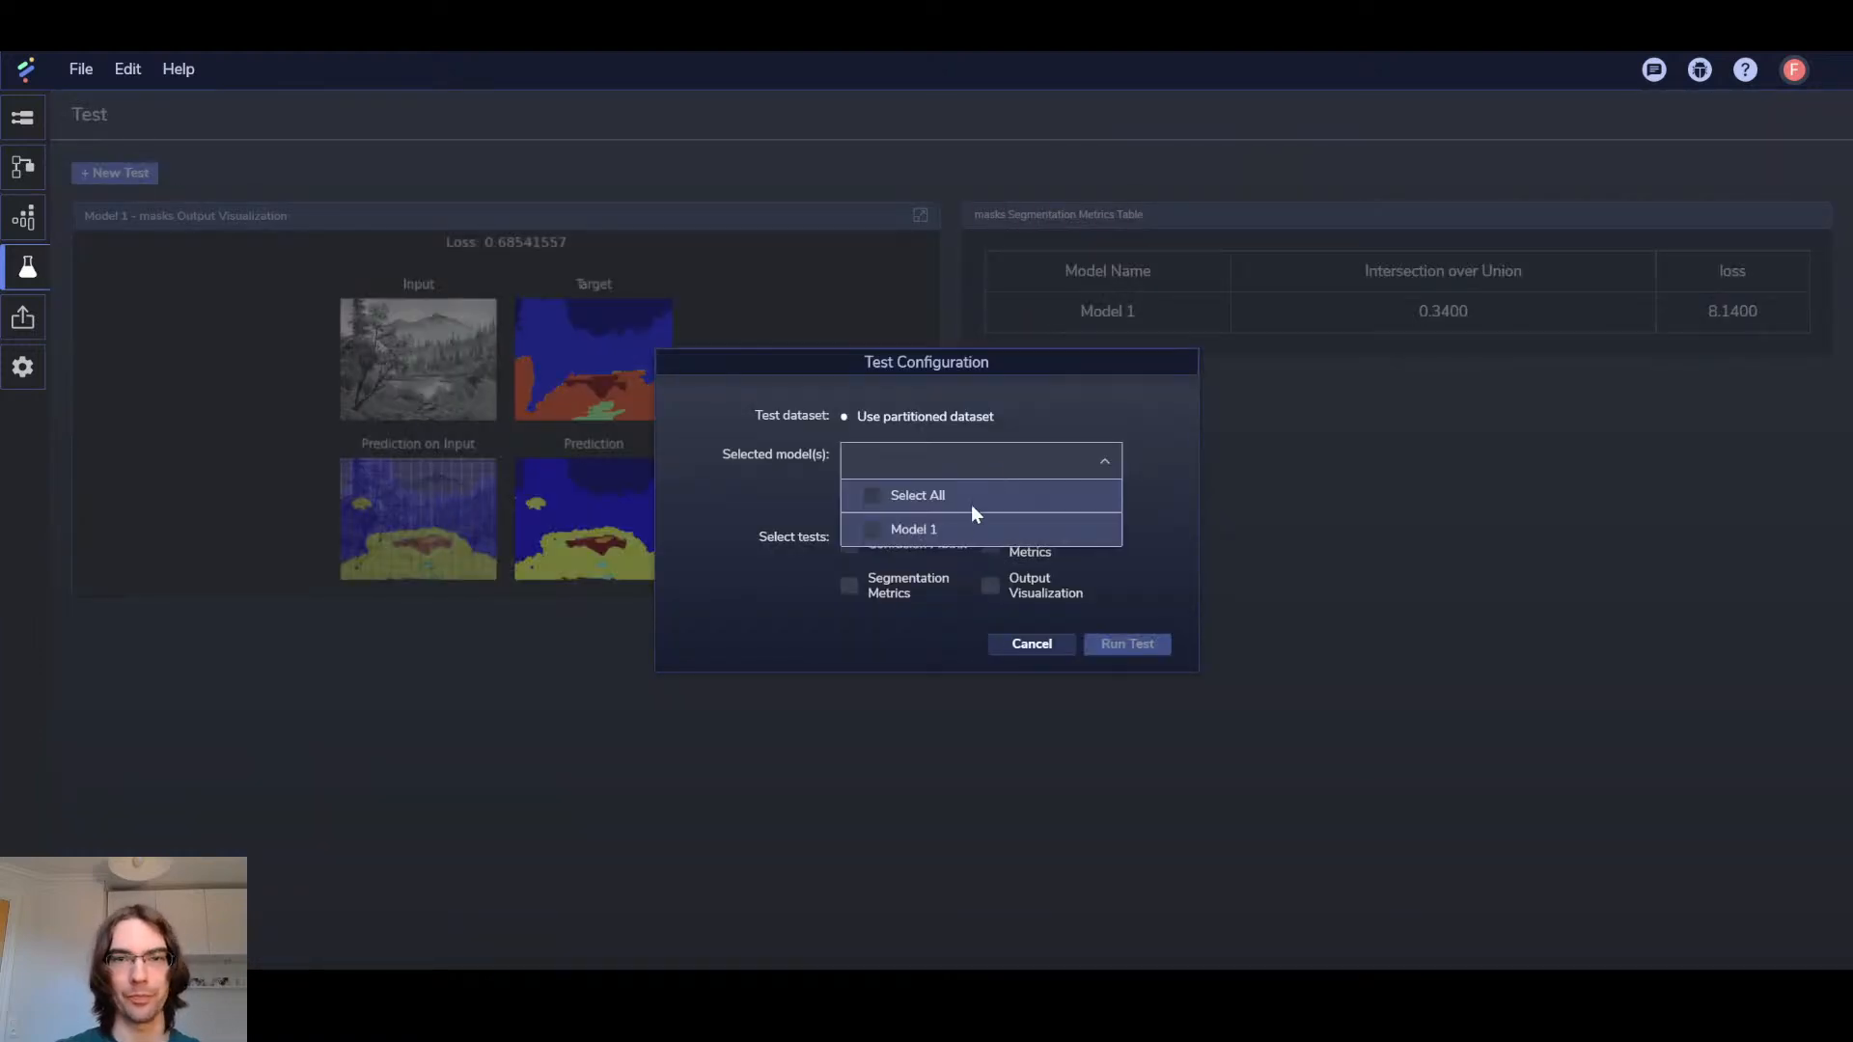
click(936, 530)
click(958, 473)
click(866, 578)
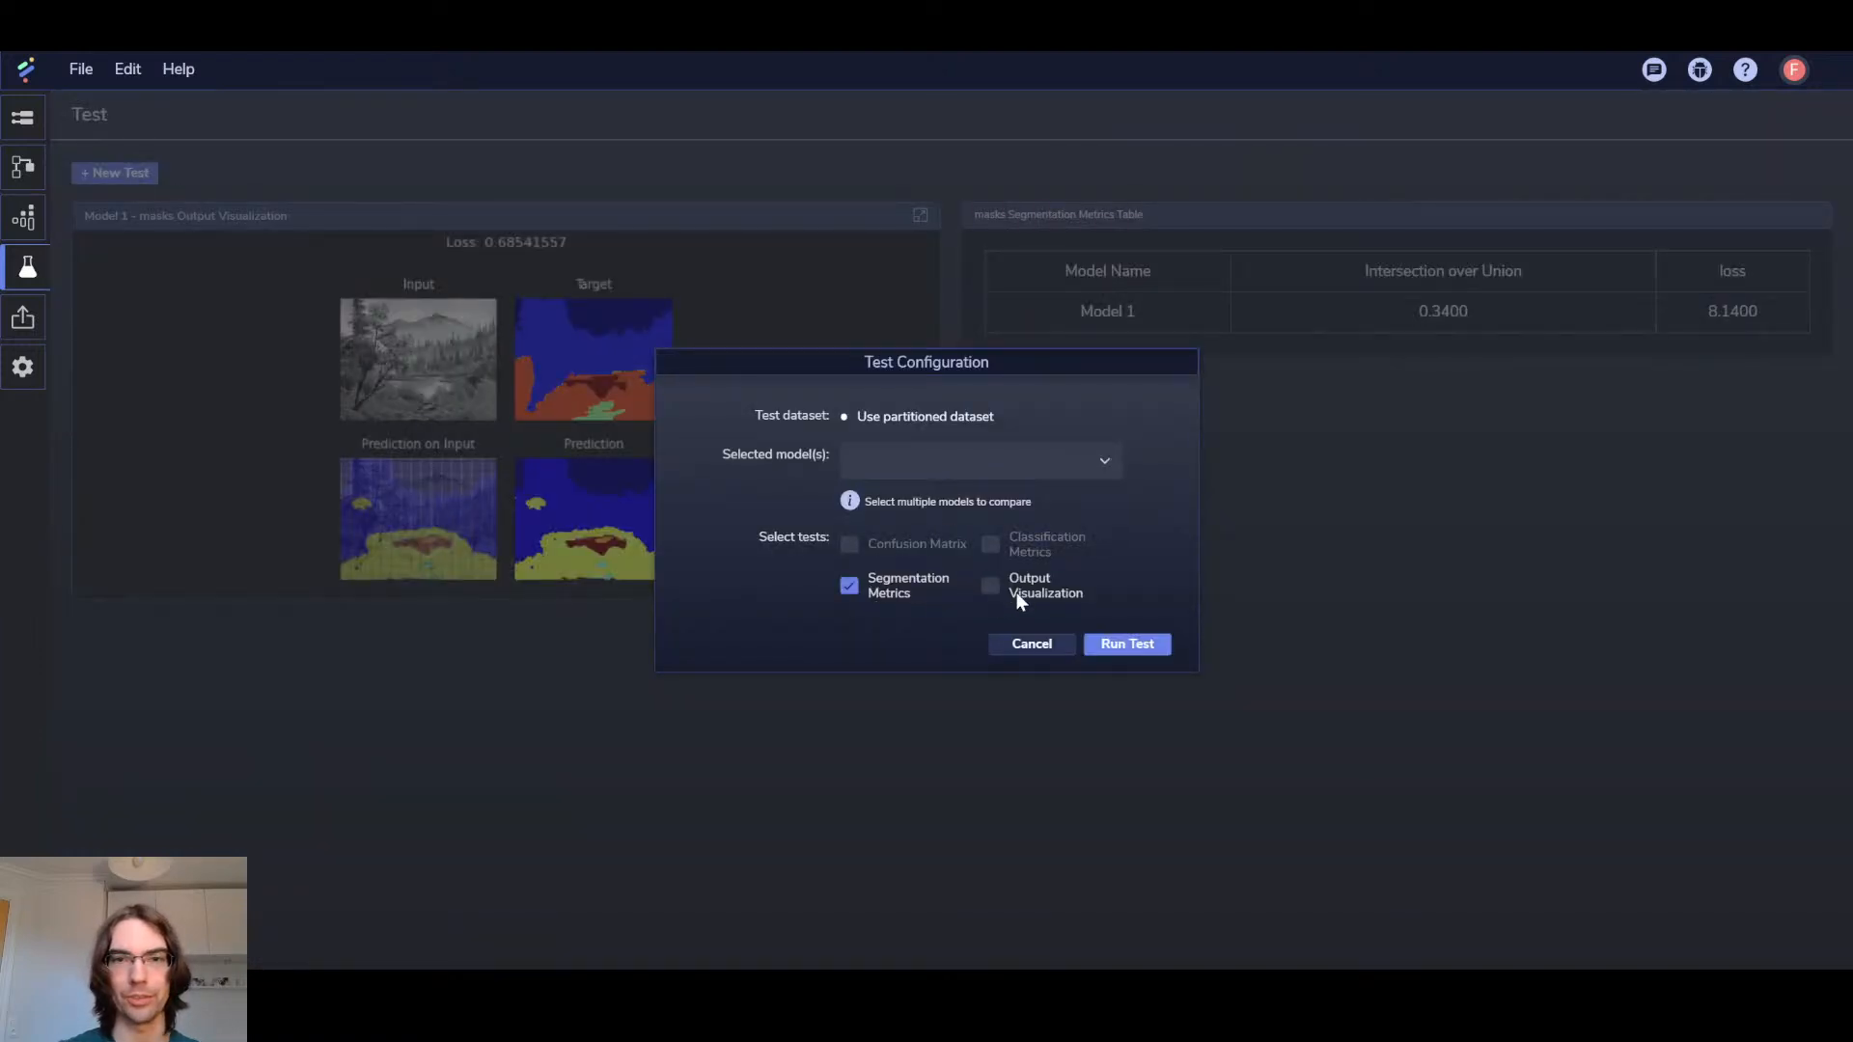
click(1139, 647)
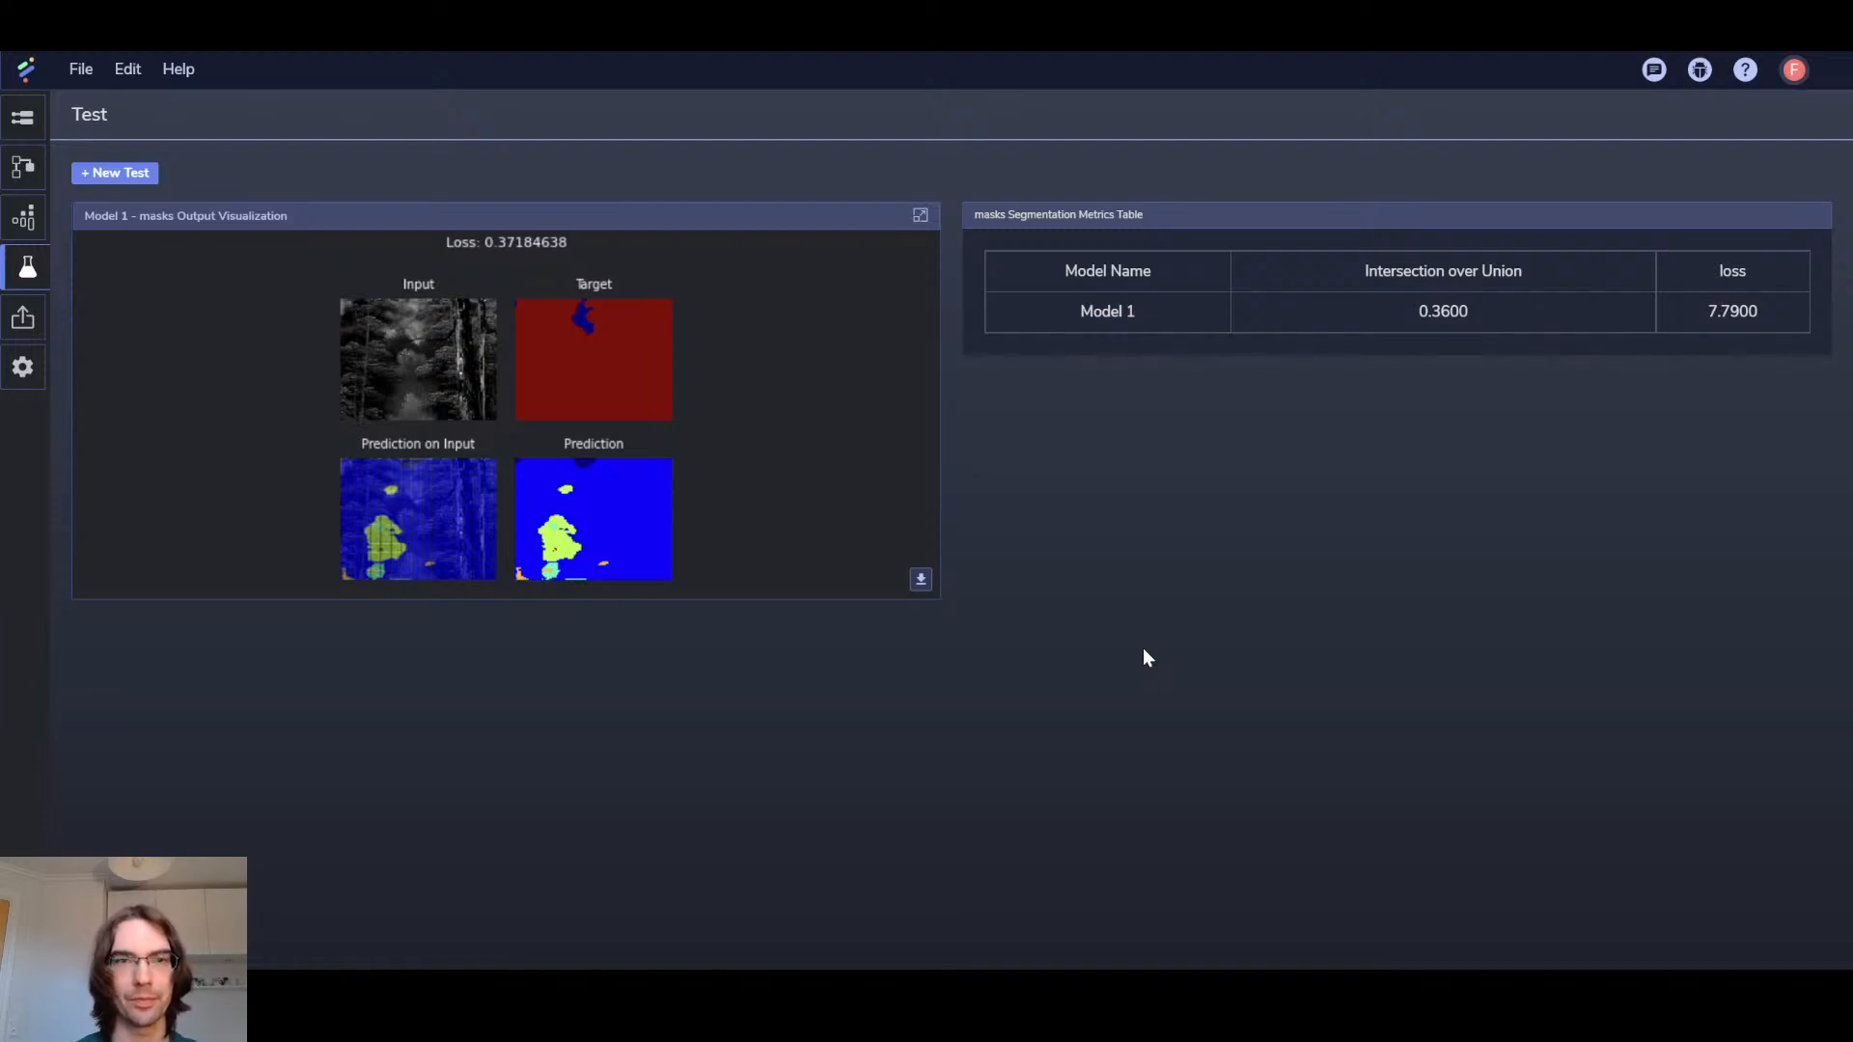
Compare the attention model's predictions with their targets for the first three samples in the output visualization
mouse_move(664, 568)
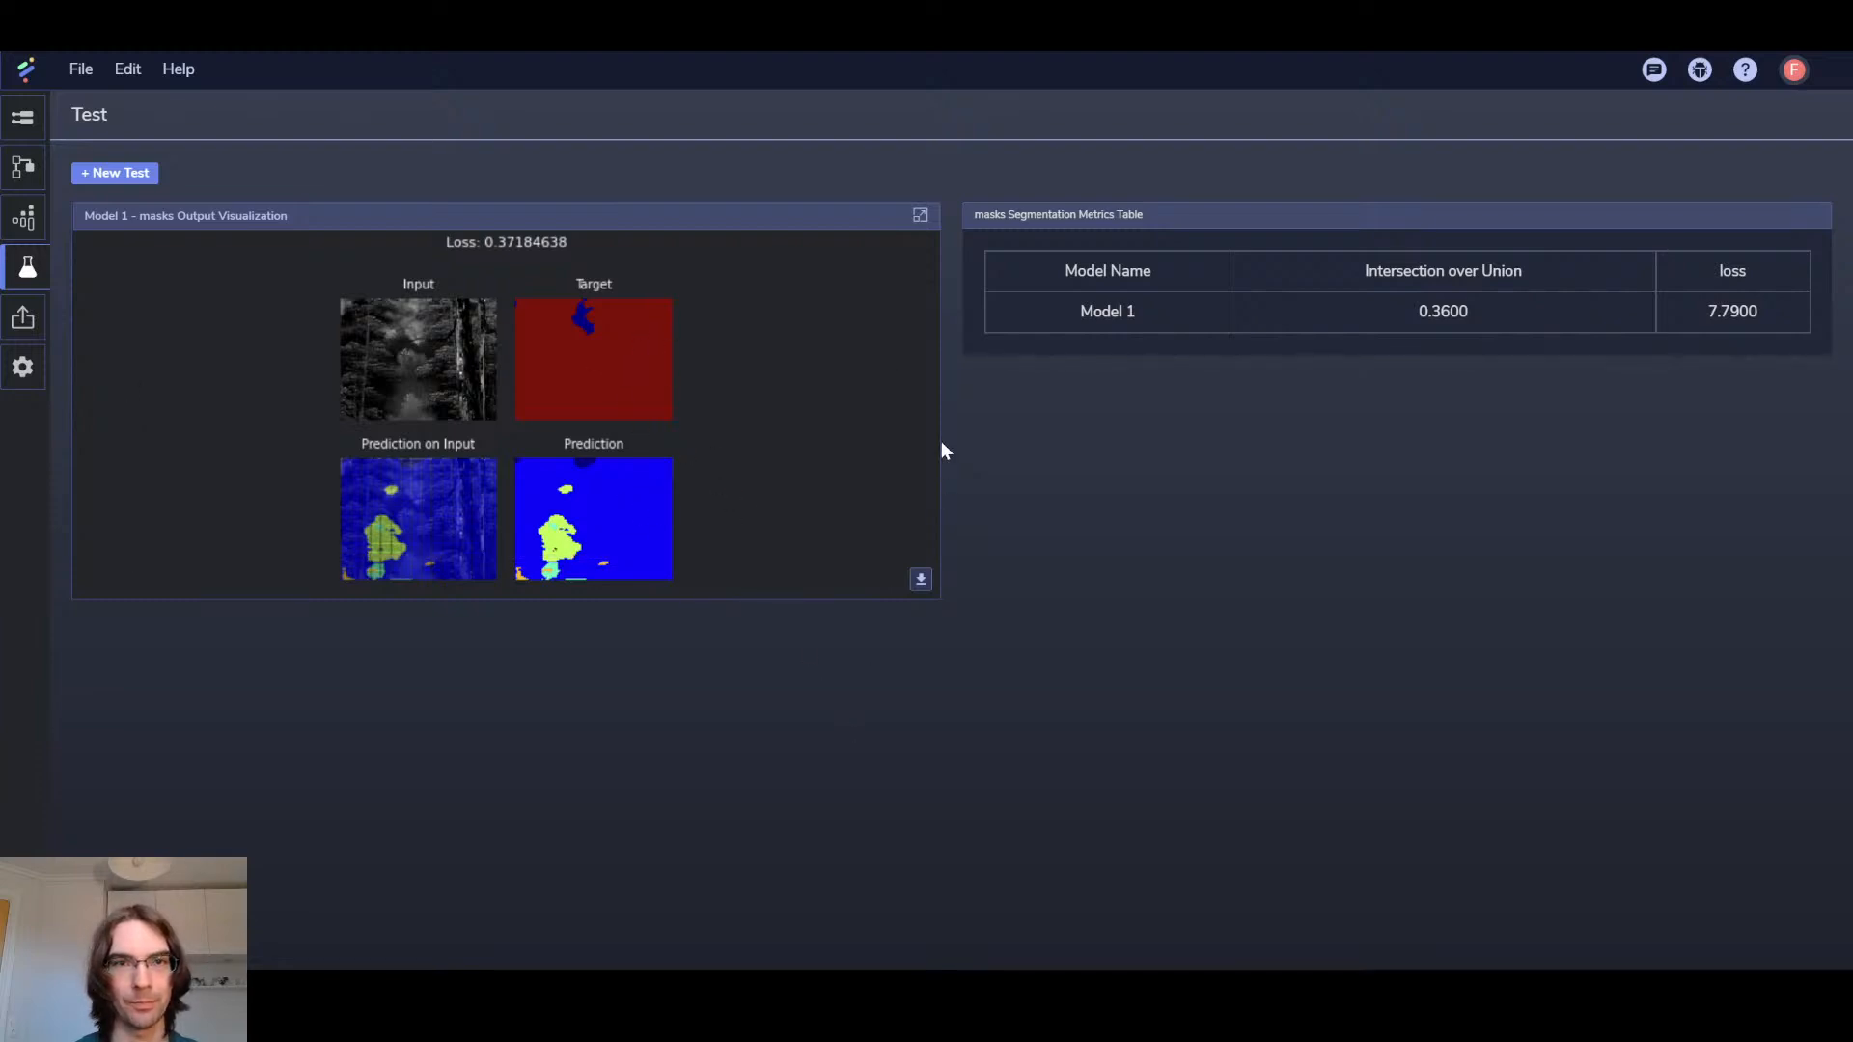
click(890, 396)
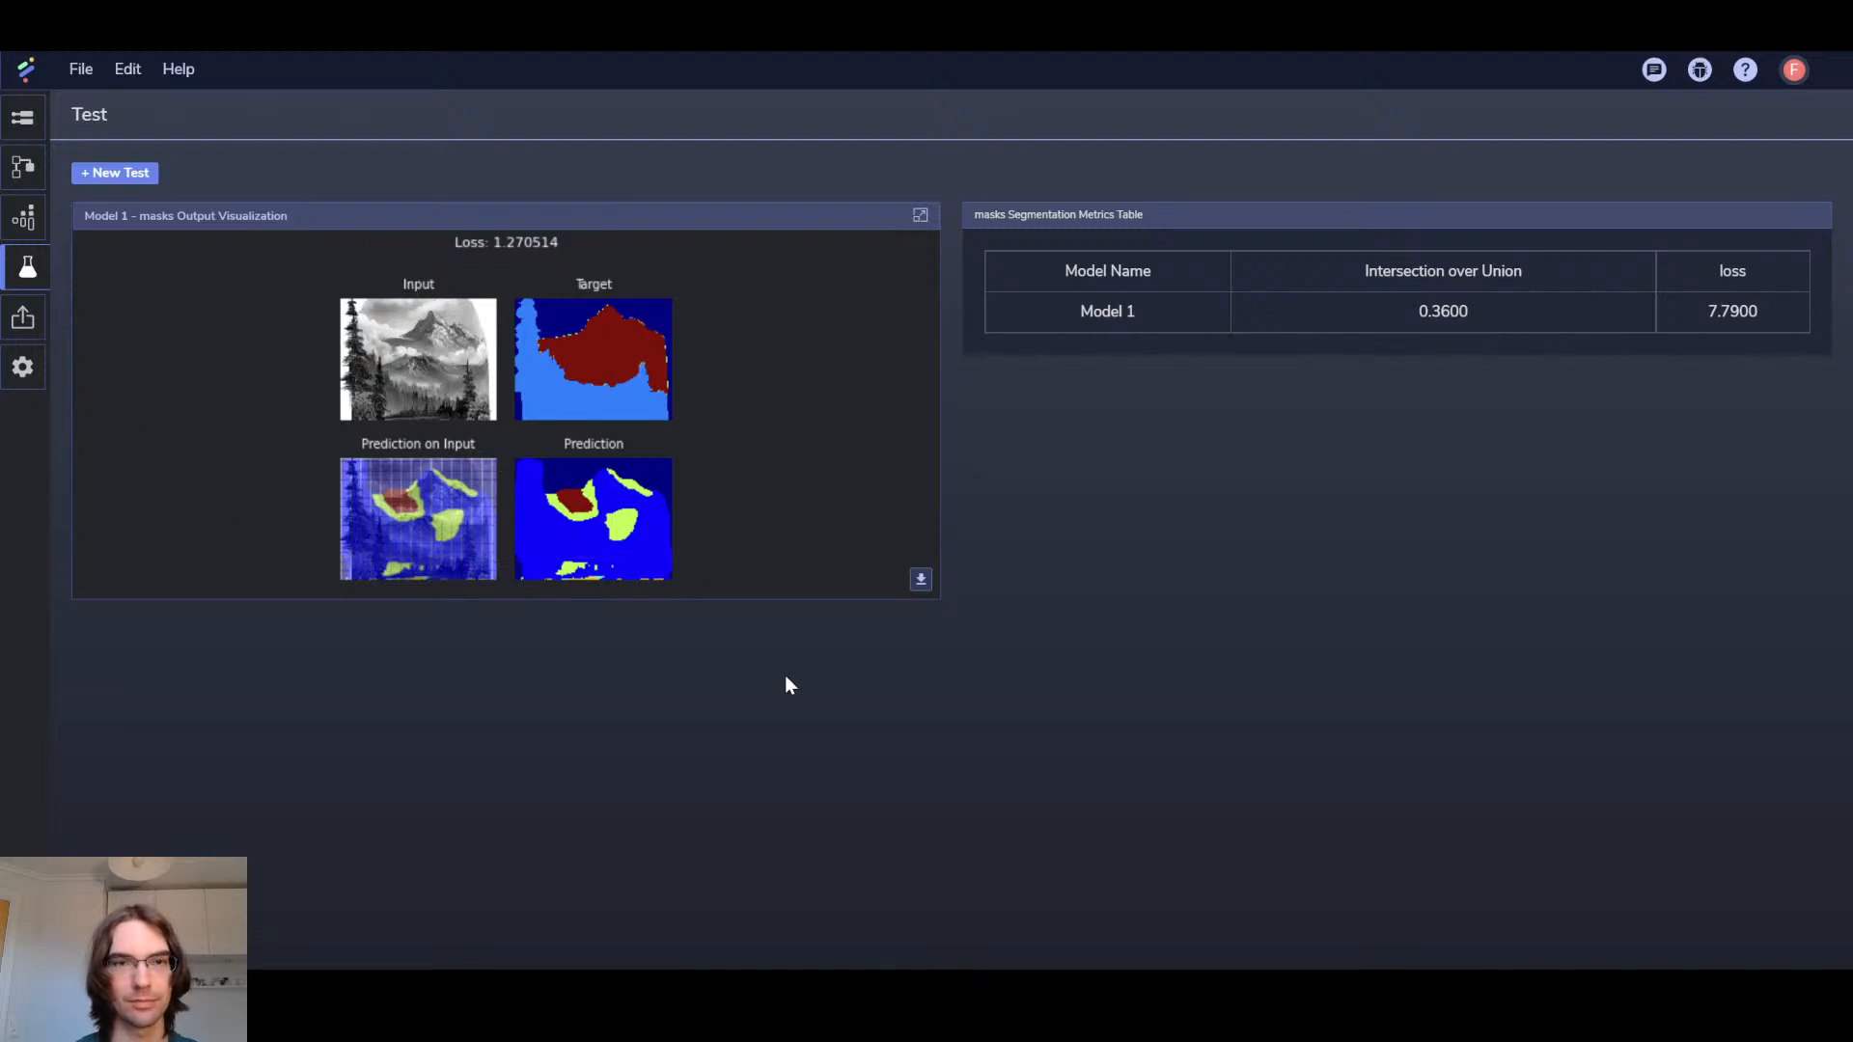
click(119, 397)
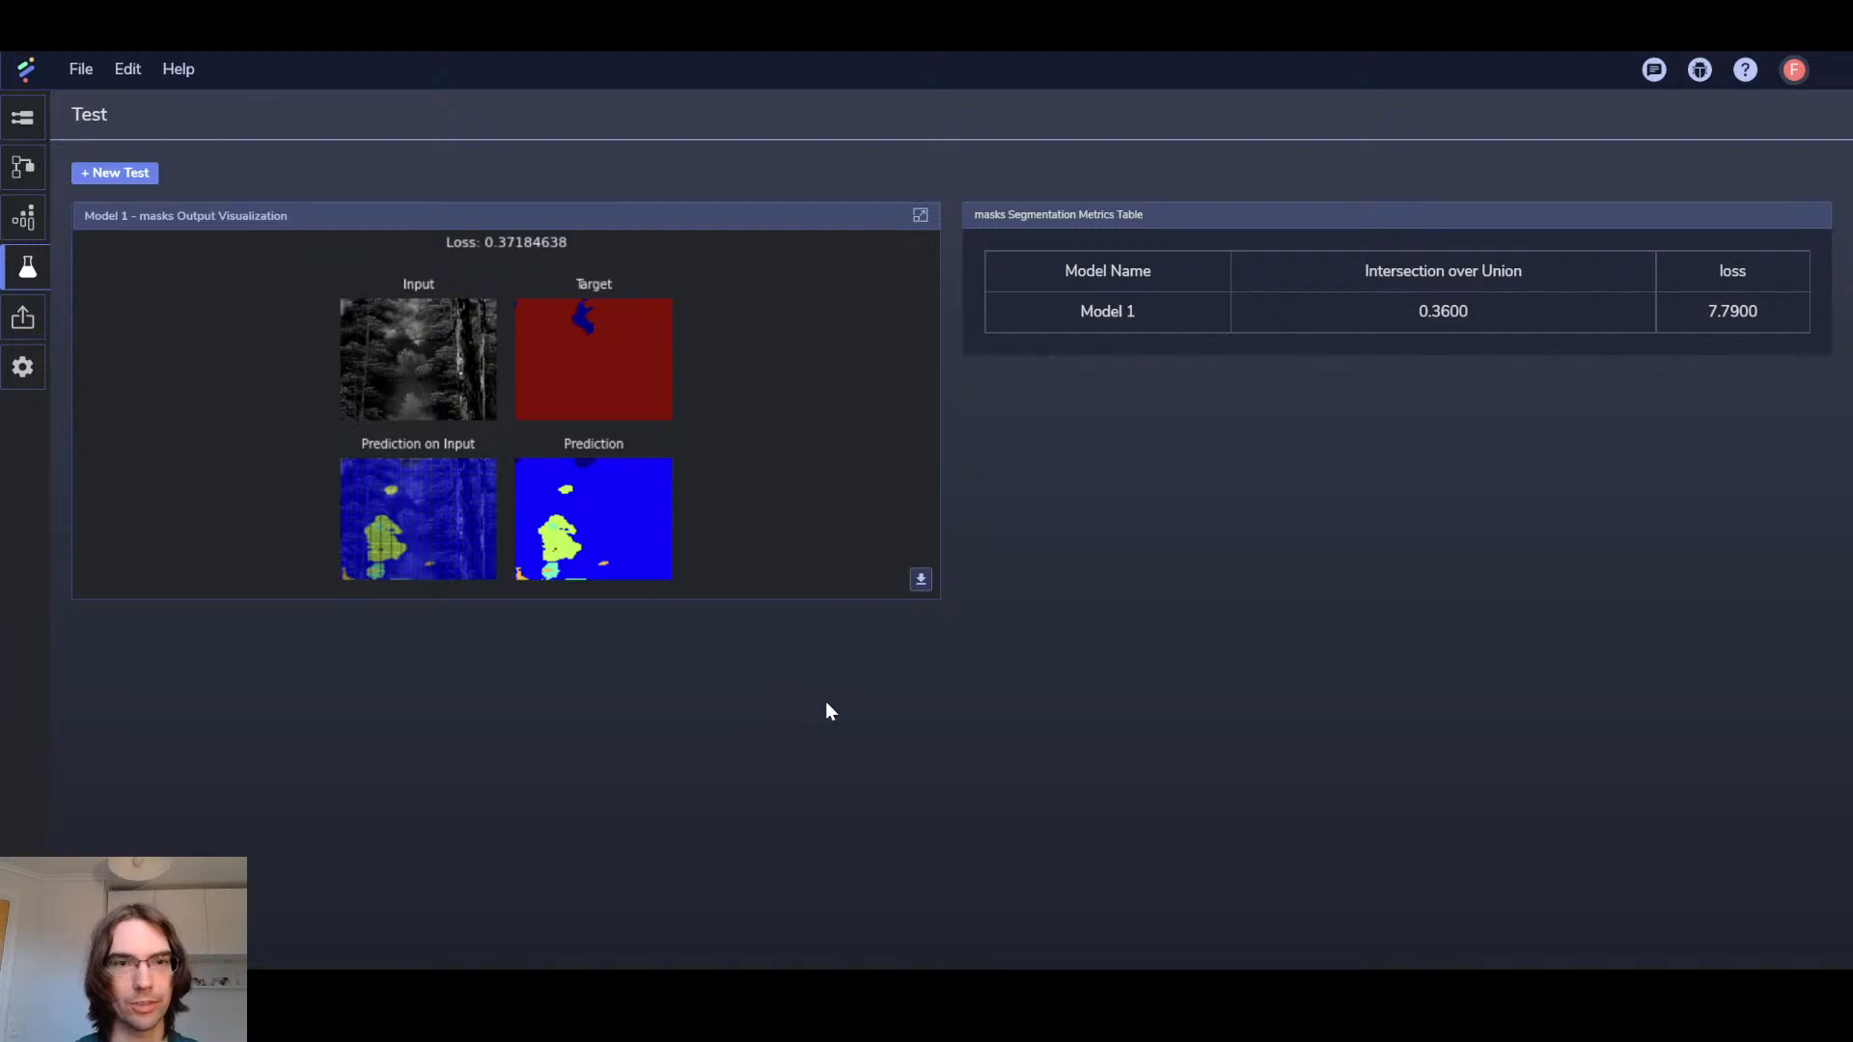
mouse_move(577, 318)
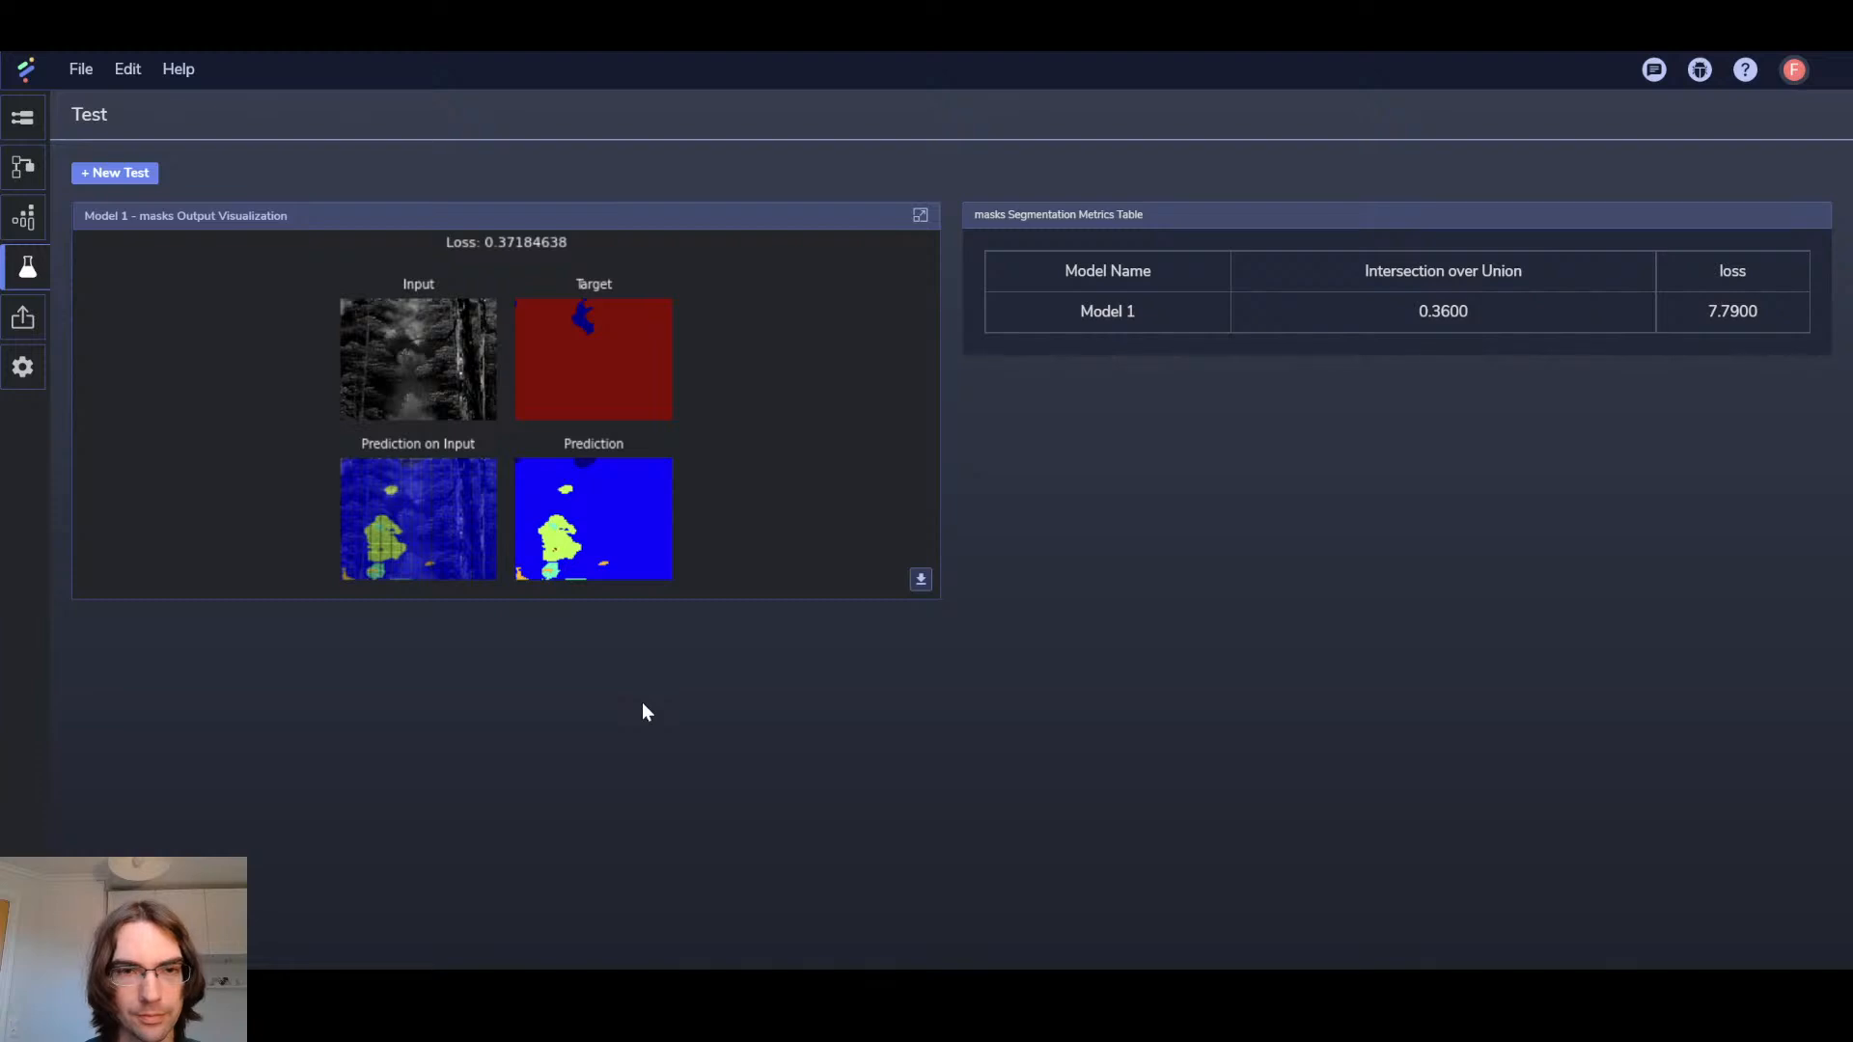
click(889, 396)
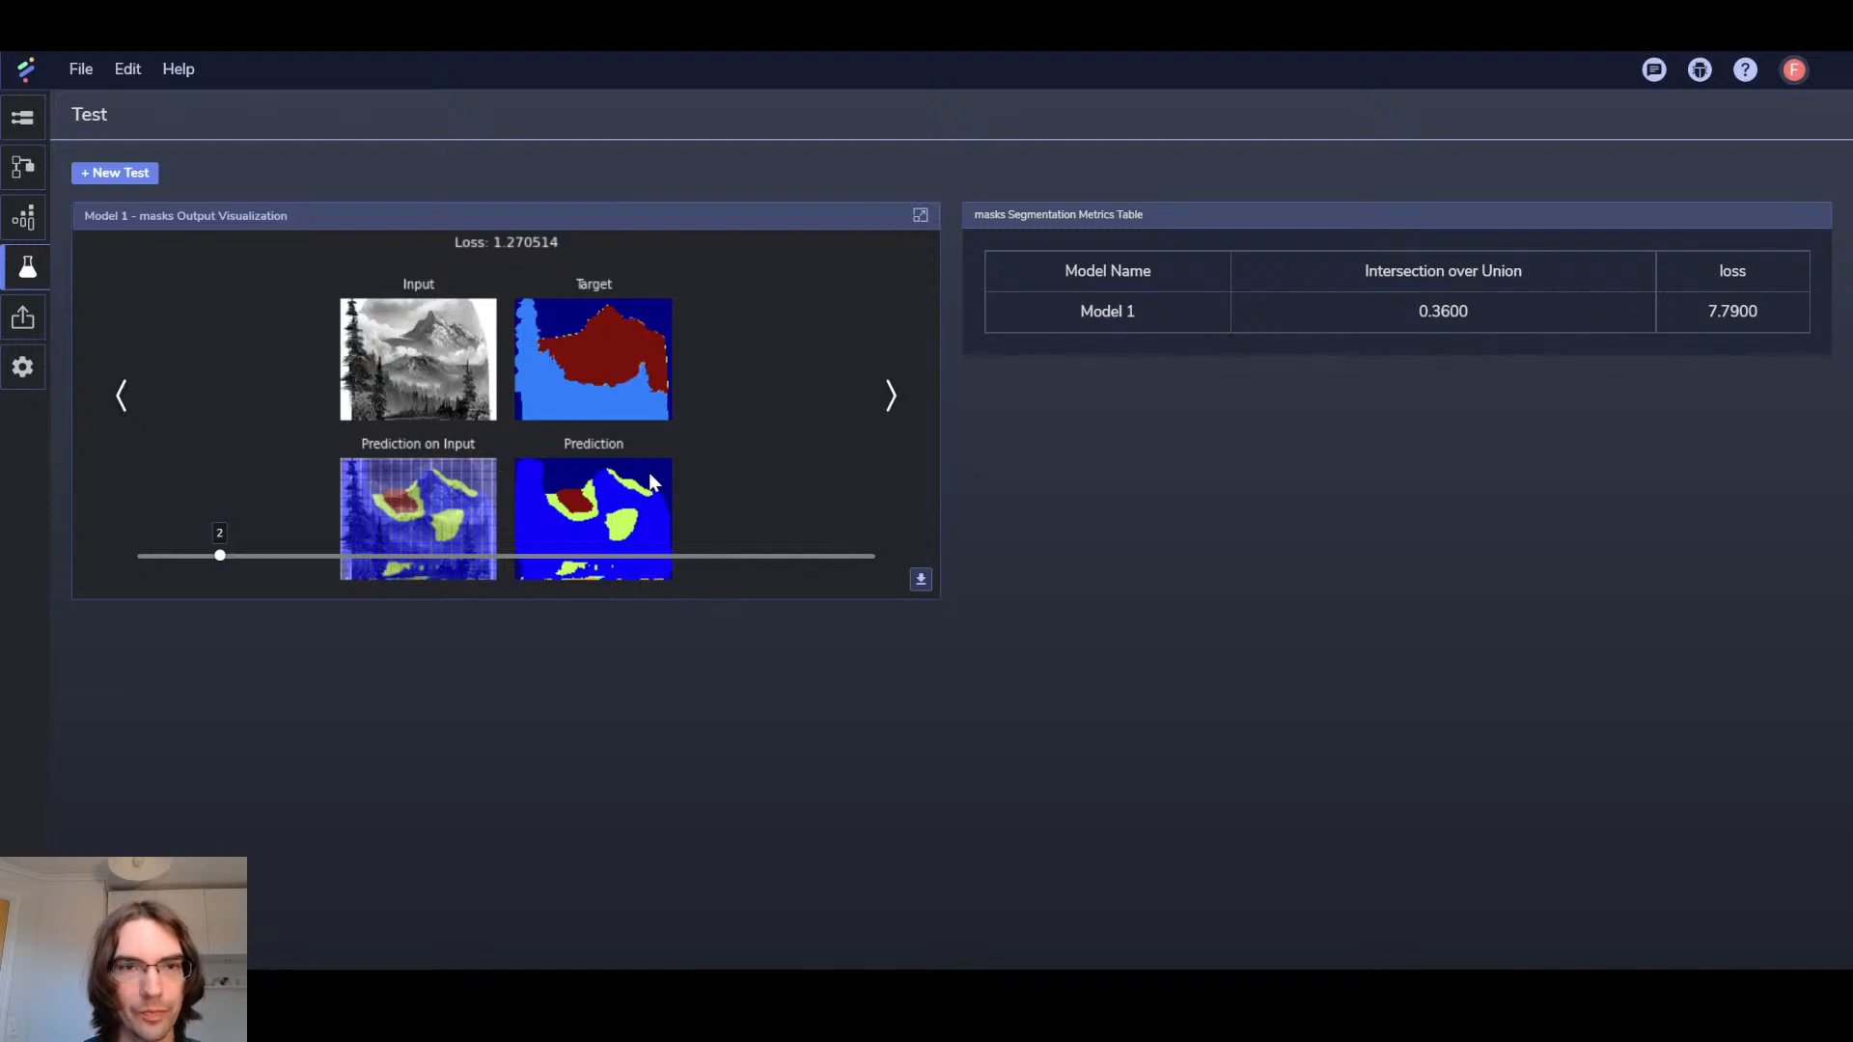
click(891, 396)
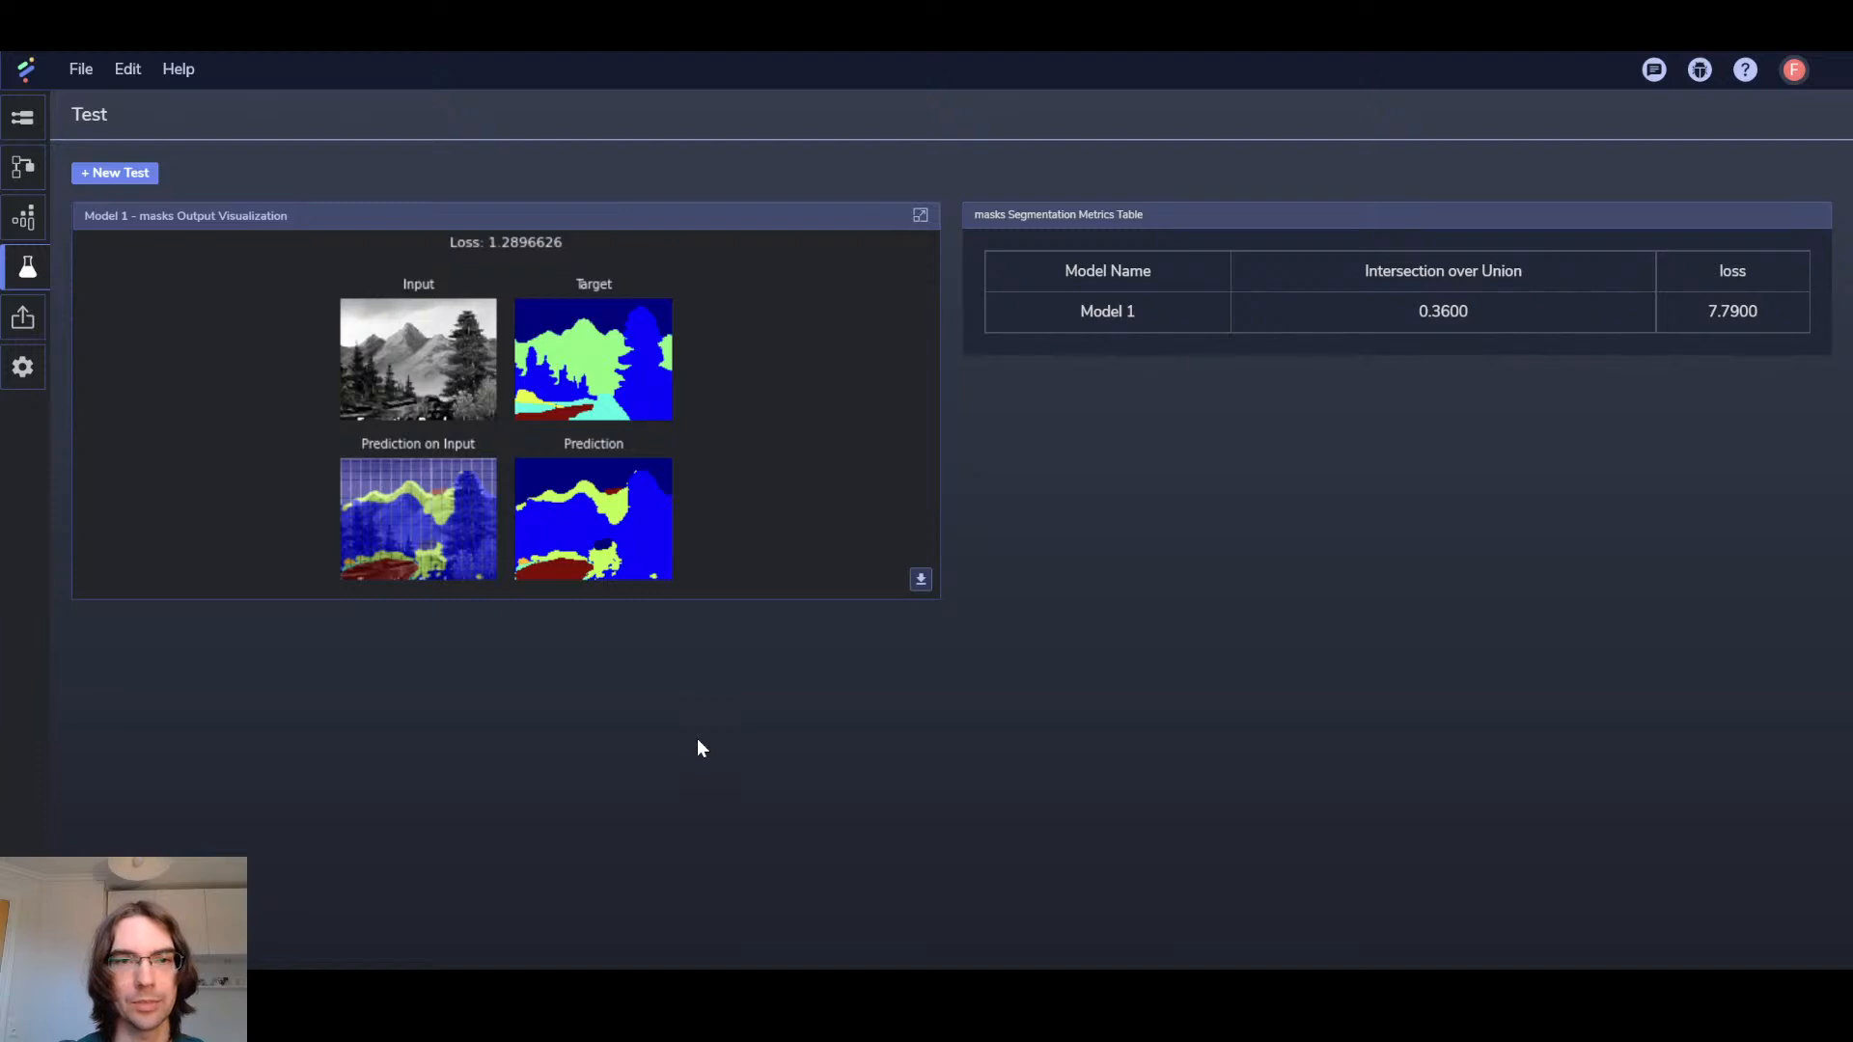
mouse_move(580, 585)
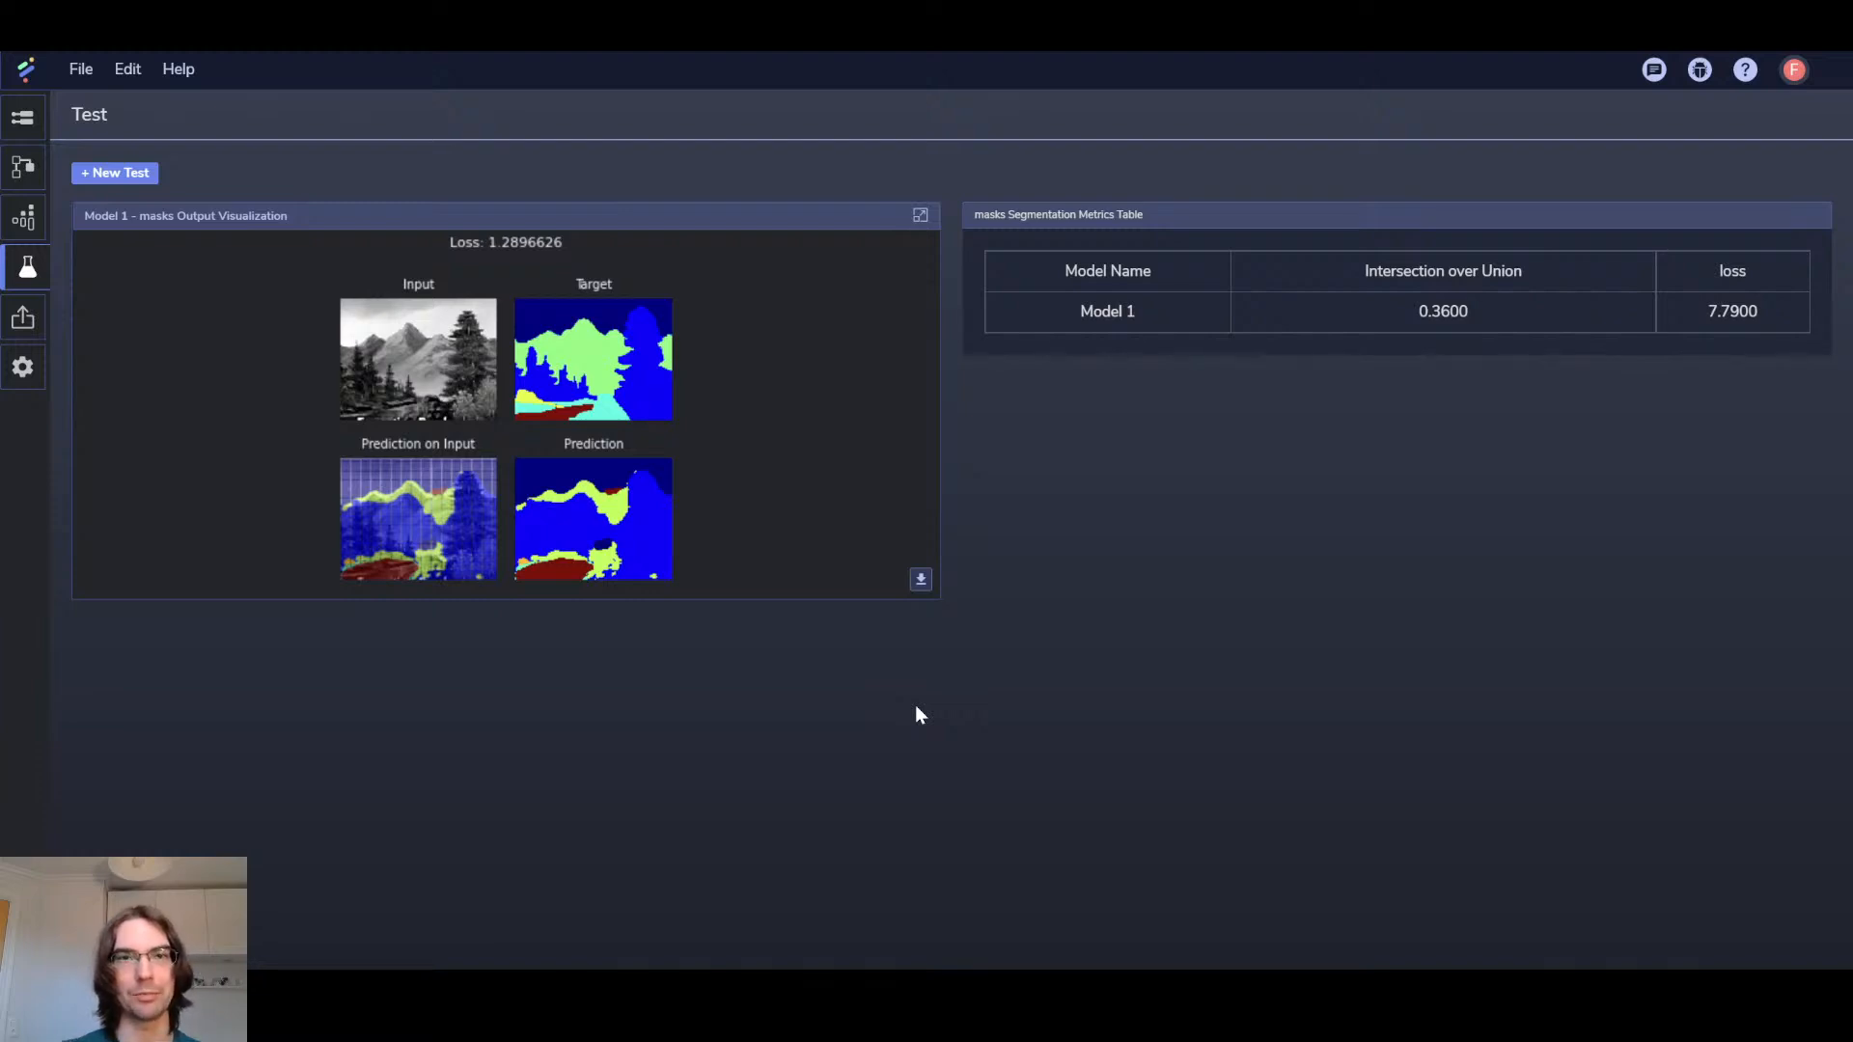
mouse_move(931, 433)
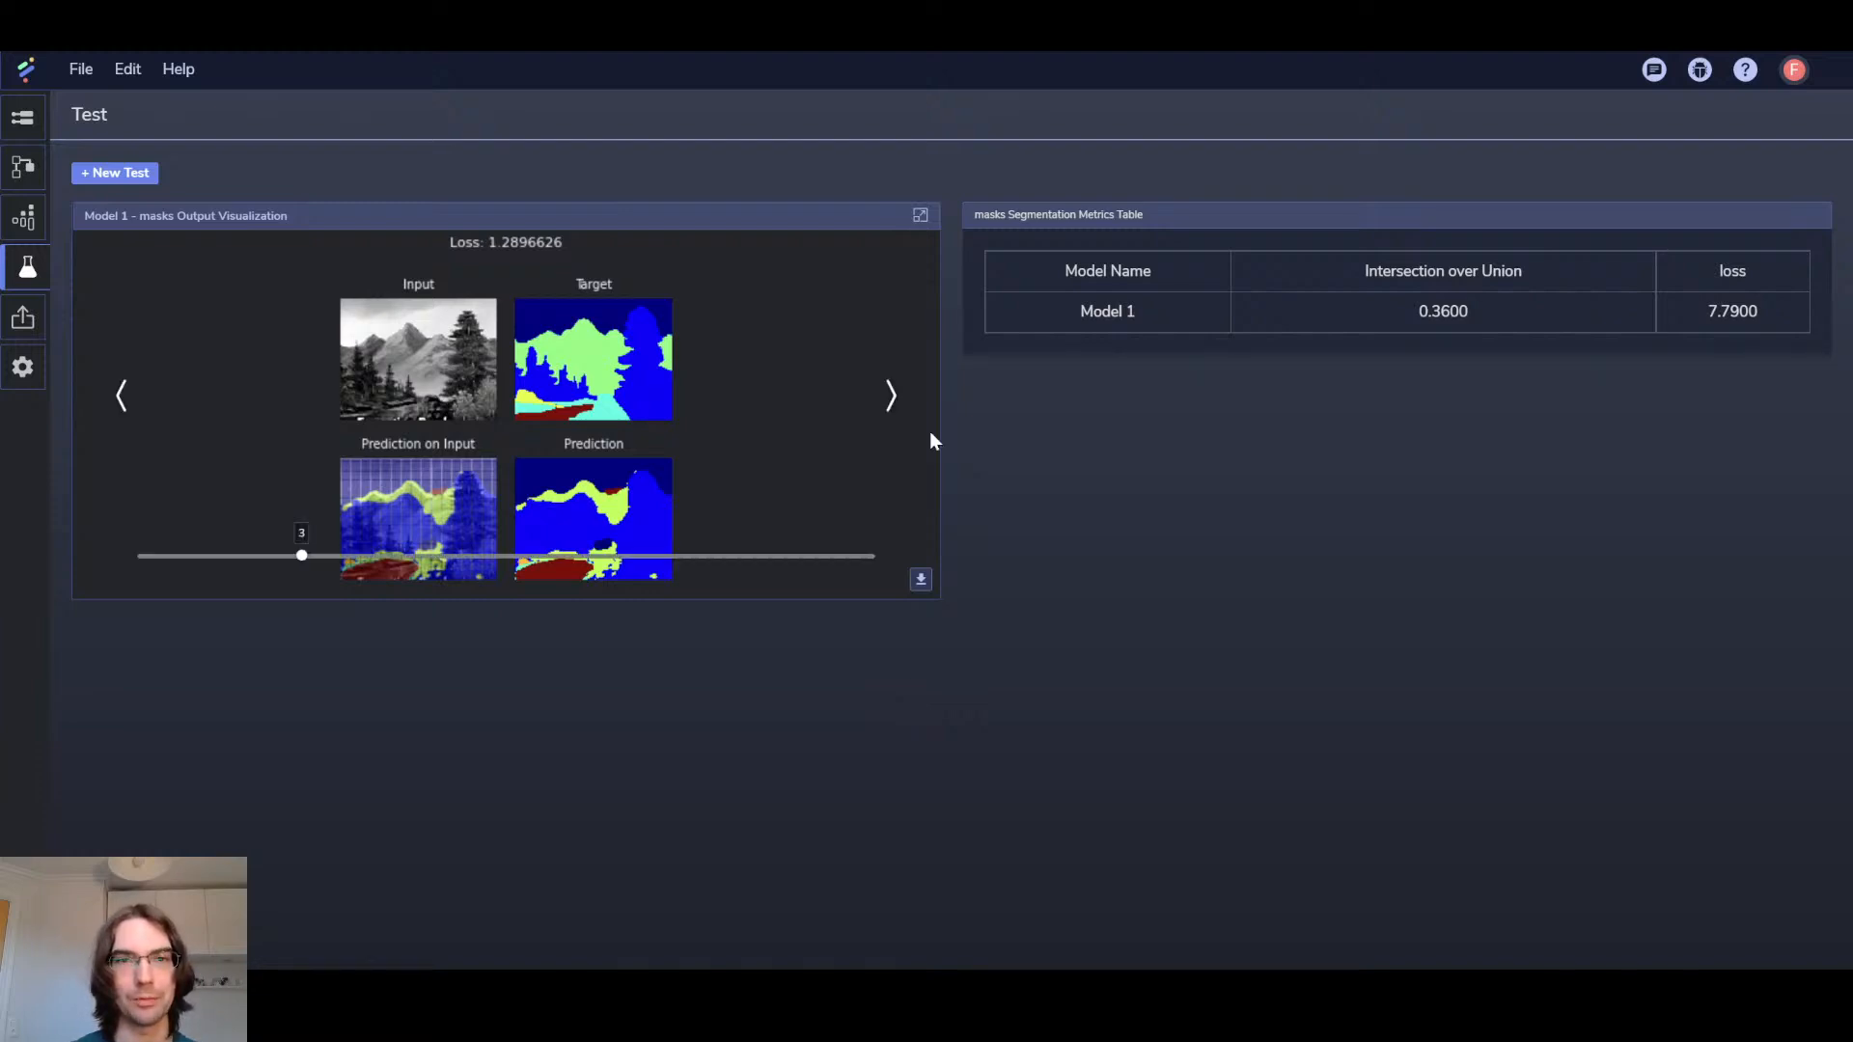
Examine the attention model's predictions from the fourth sample through the last one in the output visualization
click(891, 397)
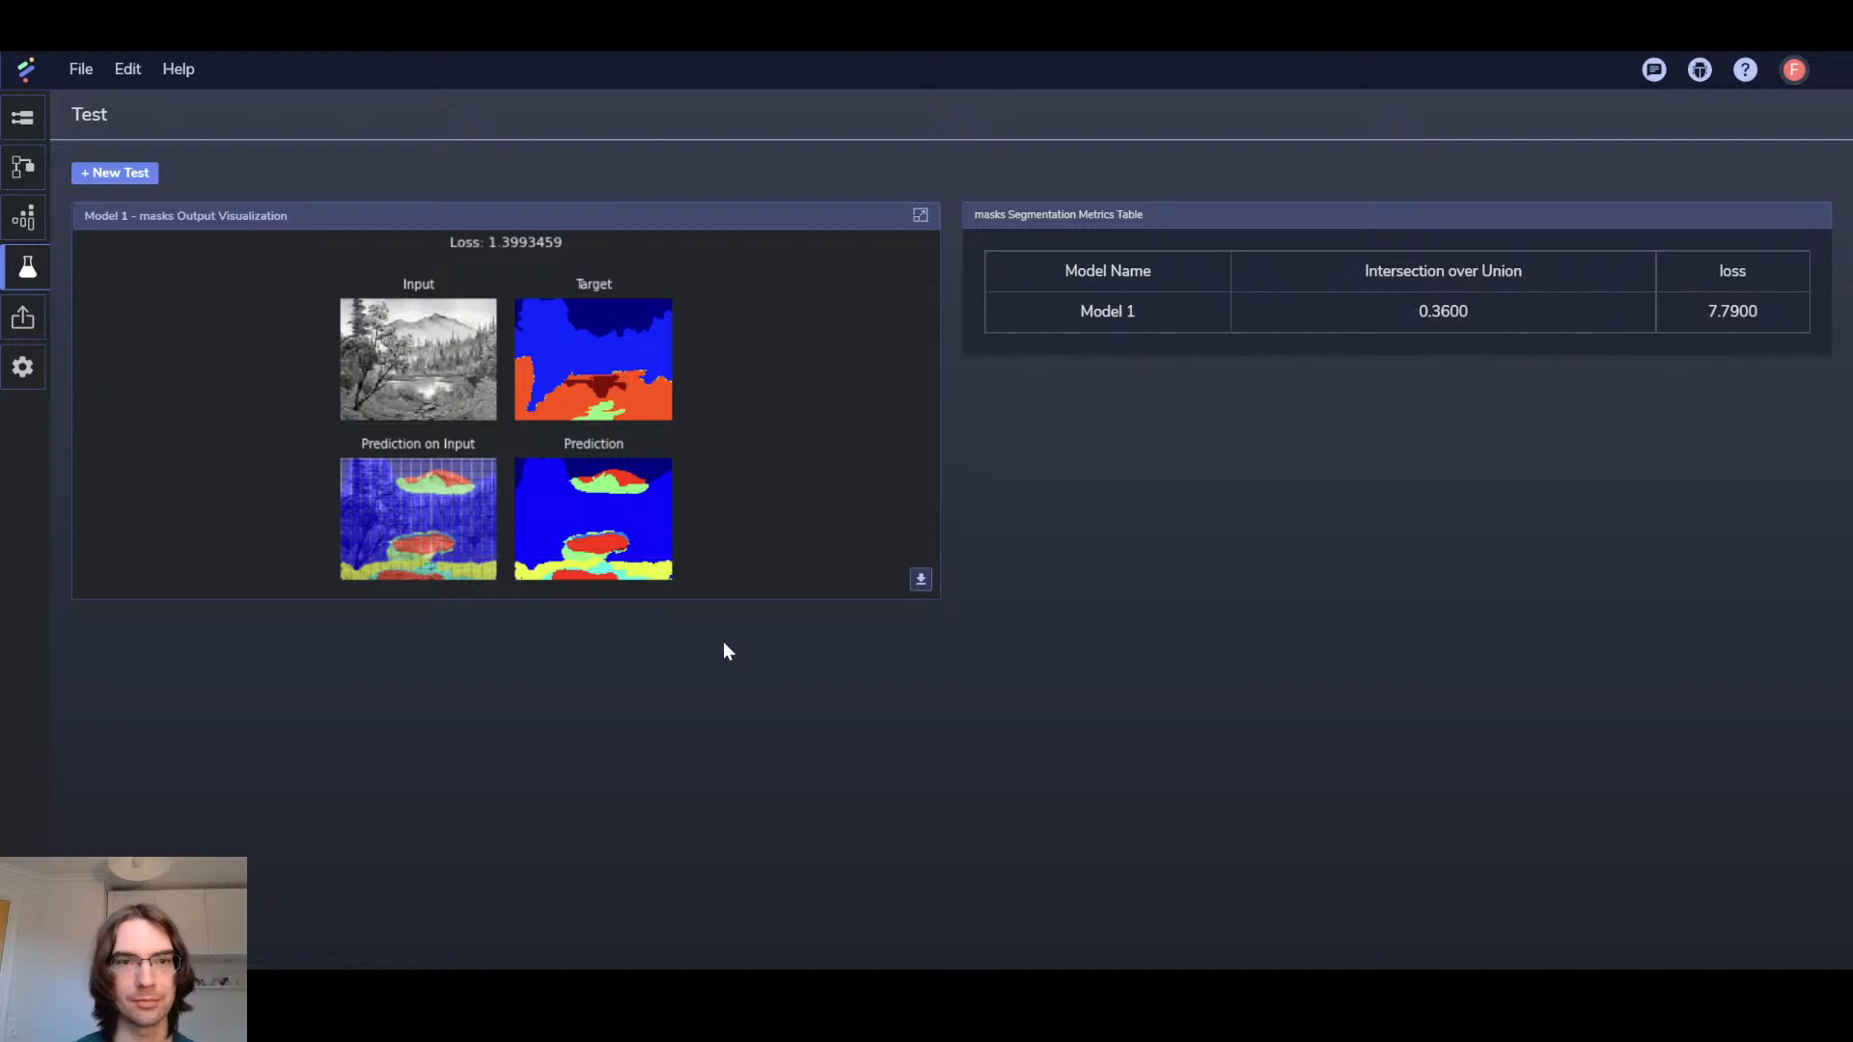
click(891, 396)
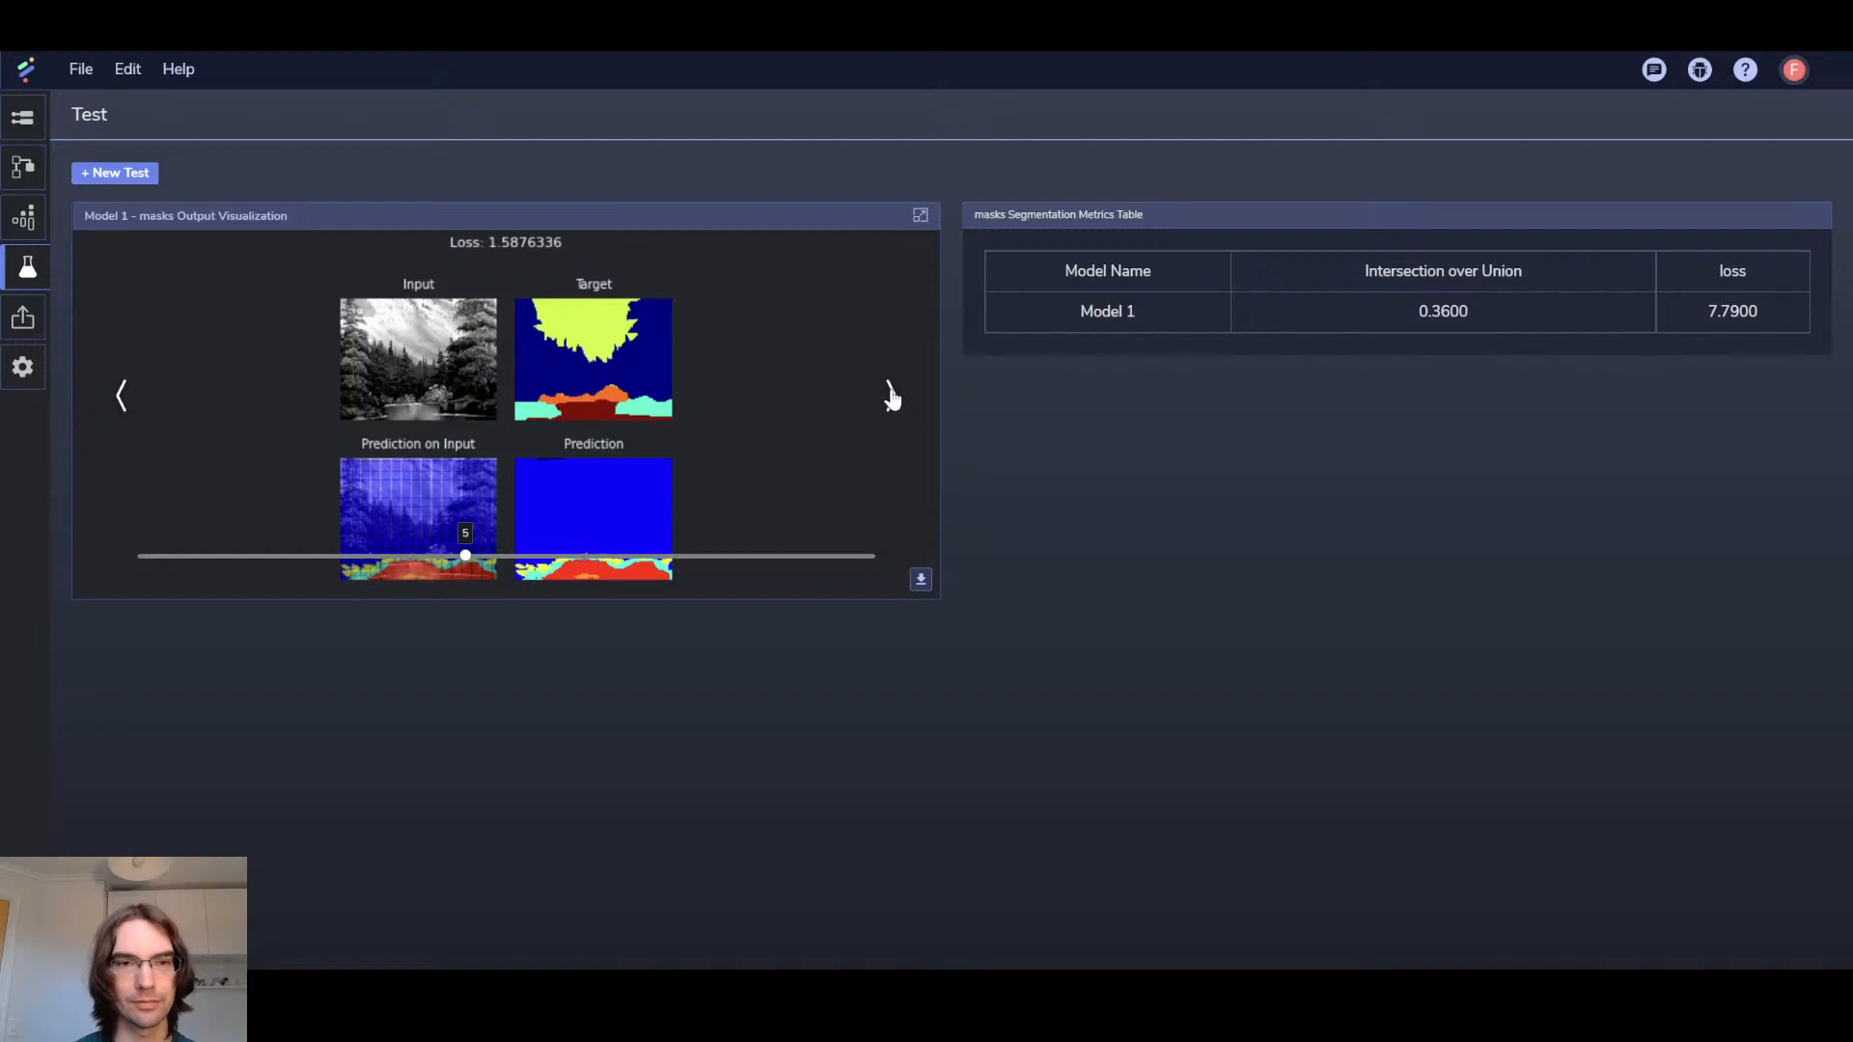
click(891, 396)
click(890, 396)
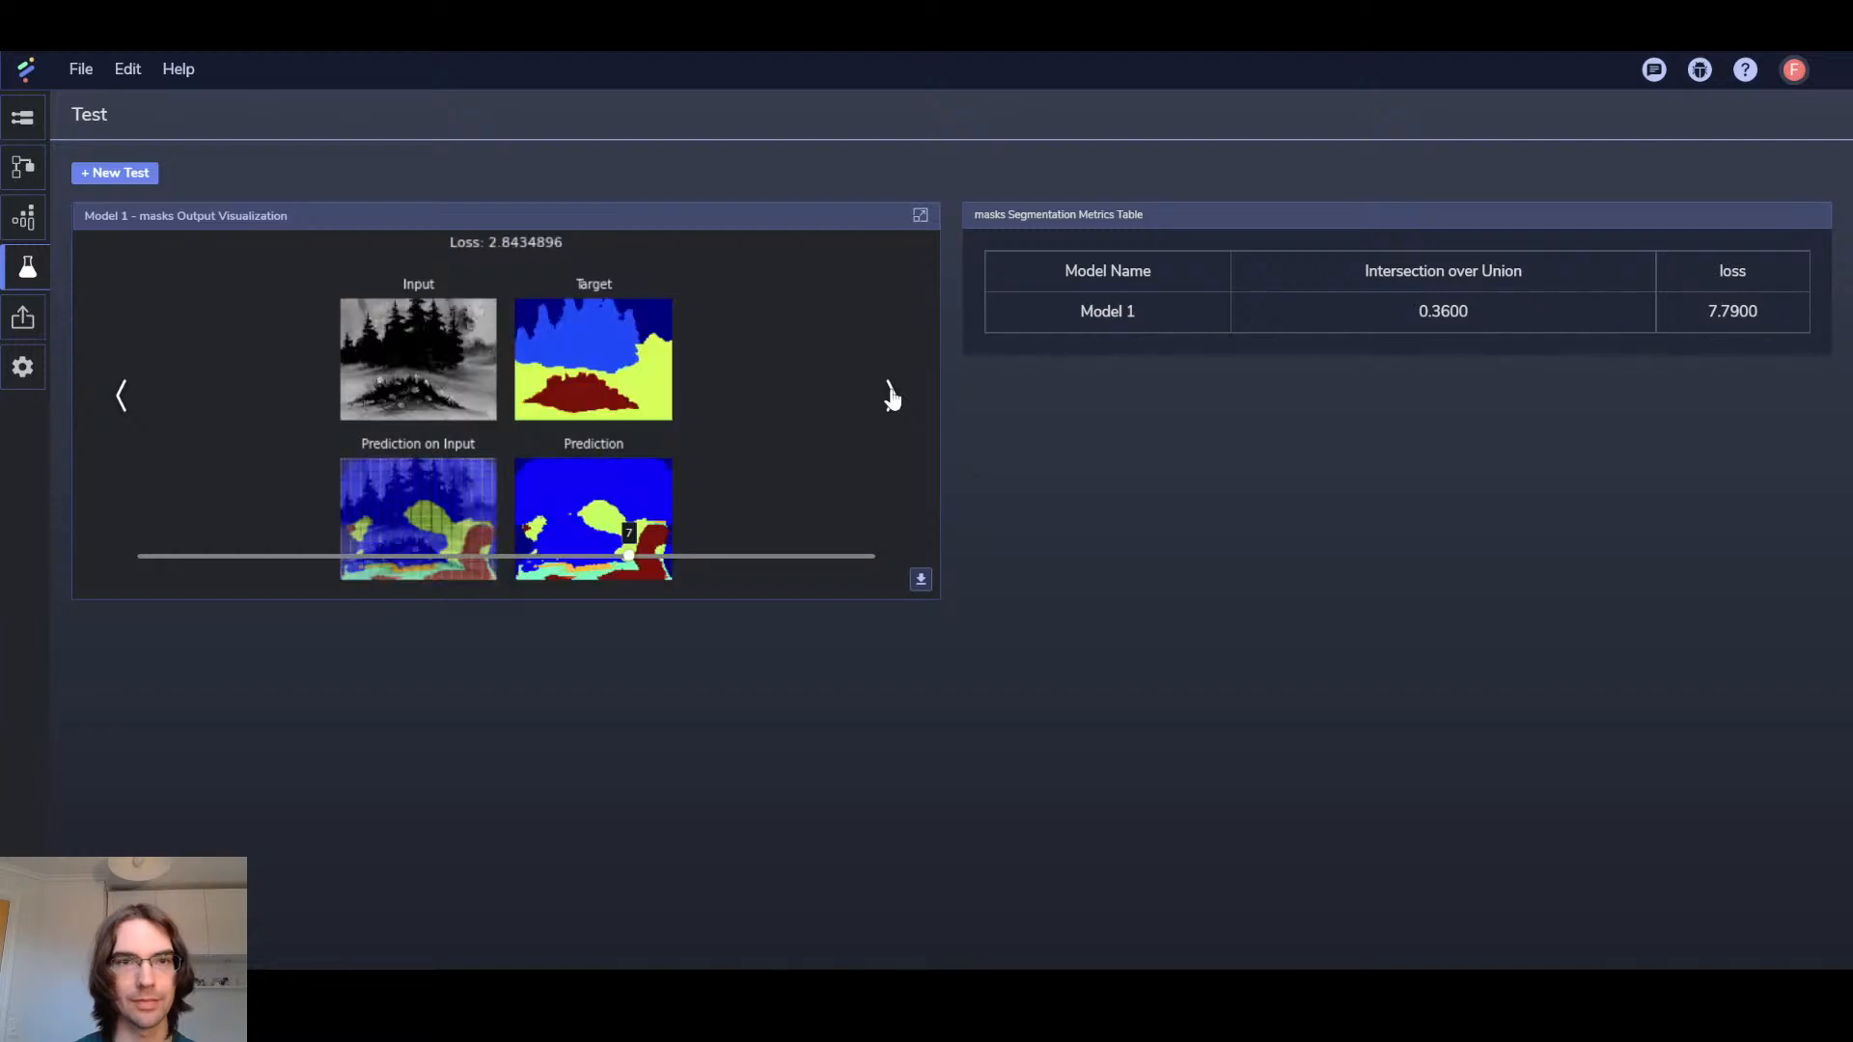
drag(629, 556, 873, 556)
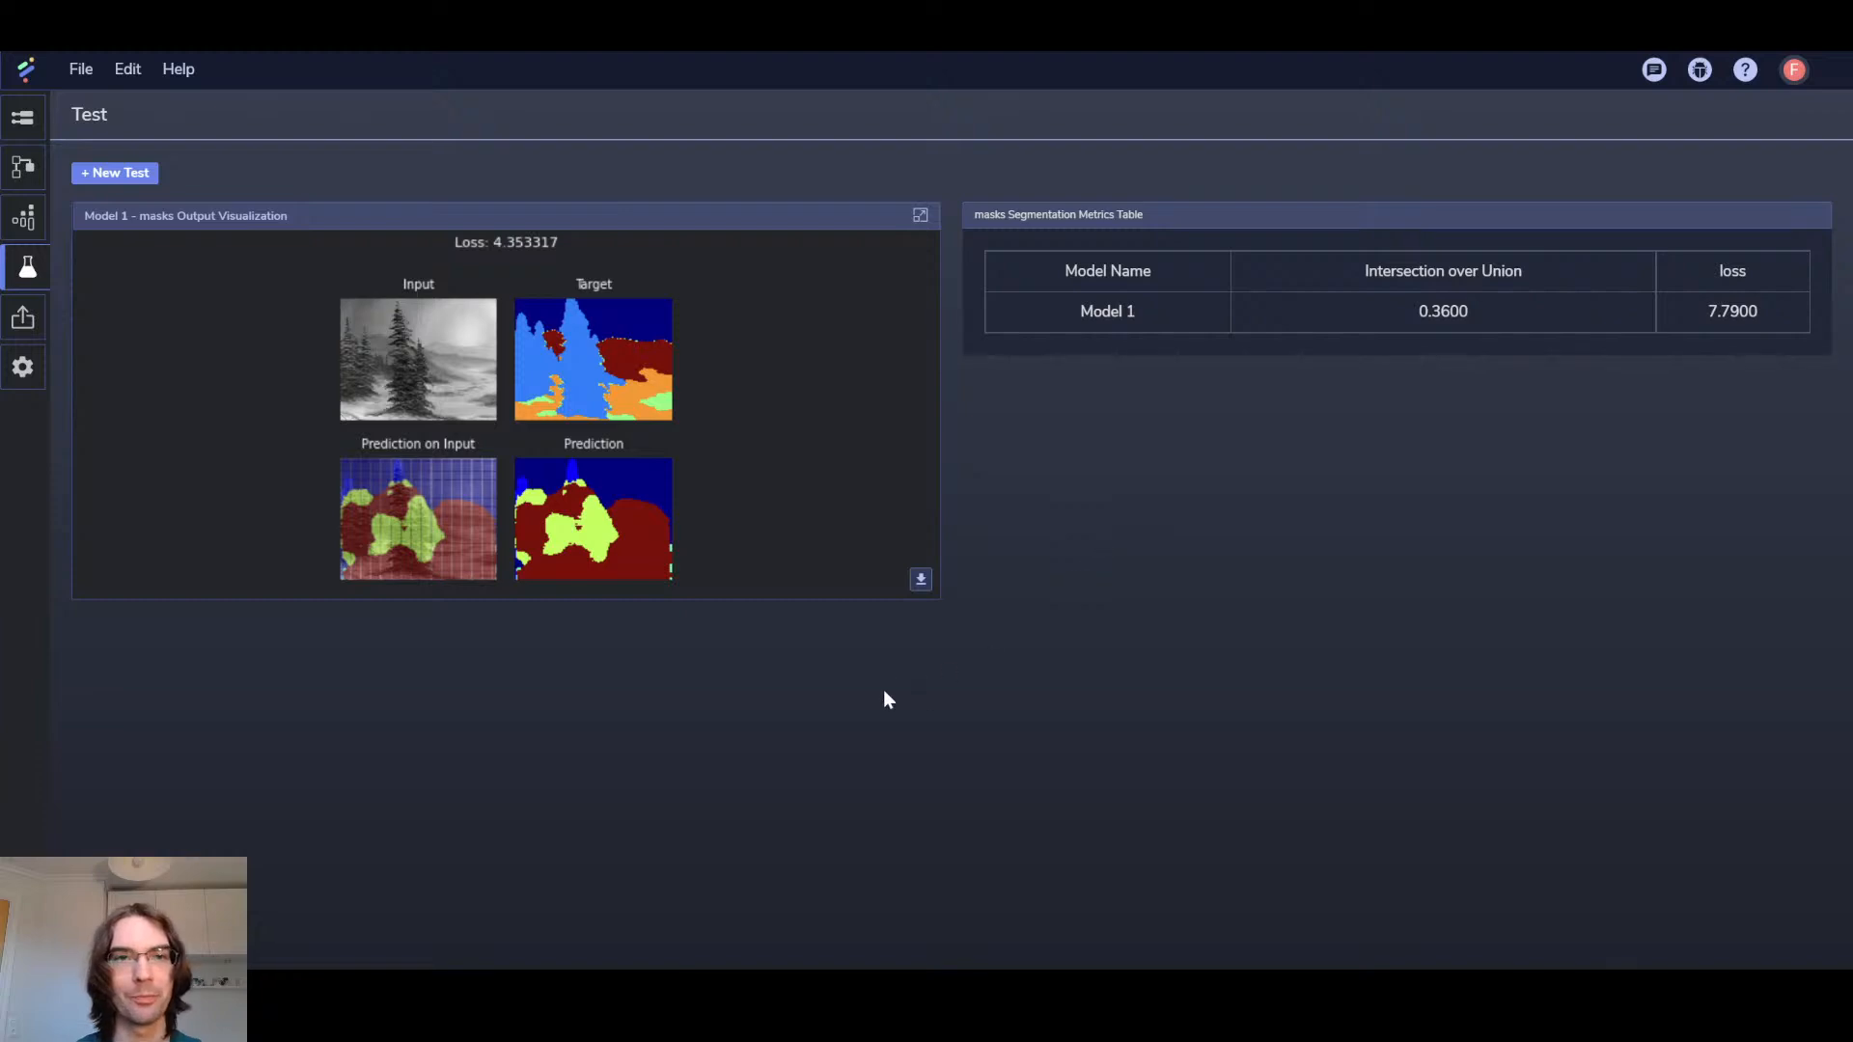
Disable attention on the UNet_1 component and review its remaining settings, including batch normalization and the VGG16 backbone
click(23, 166)
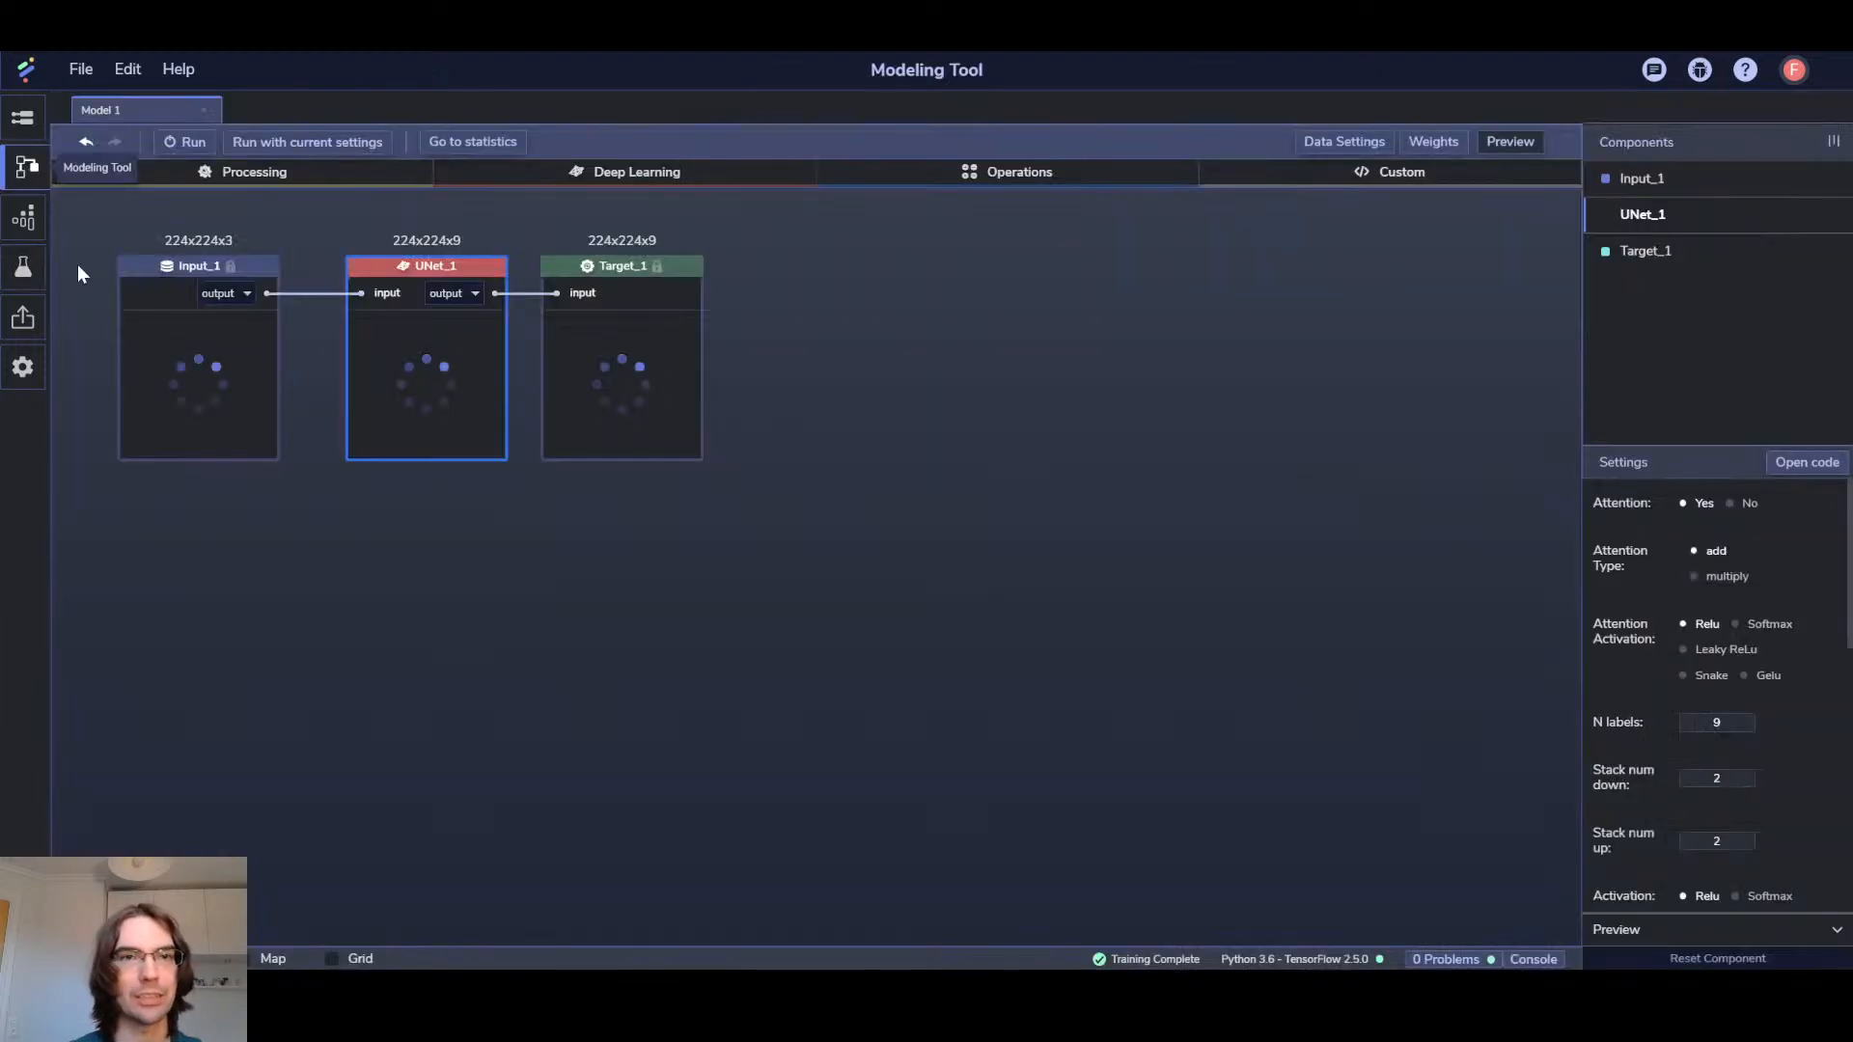
click(1731, 506)
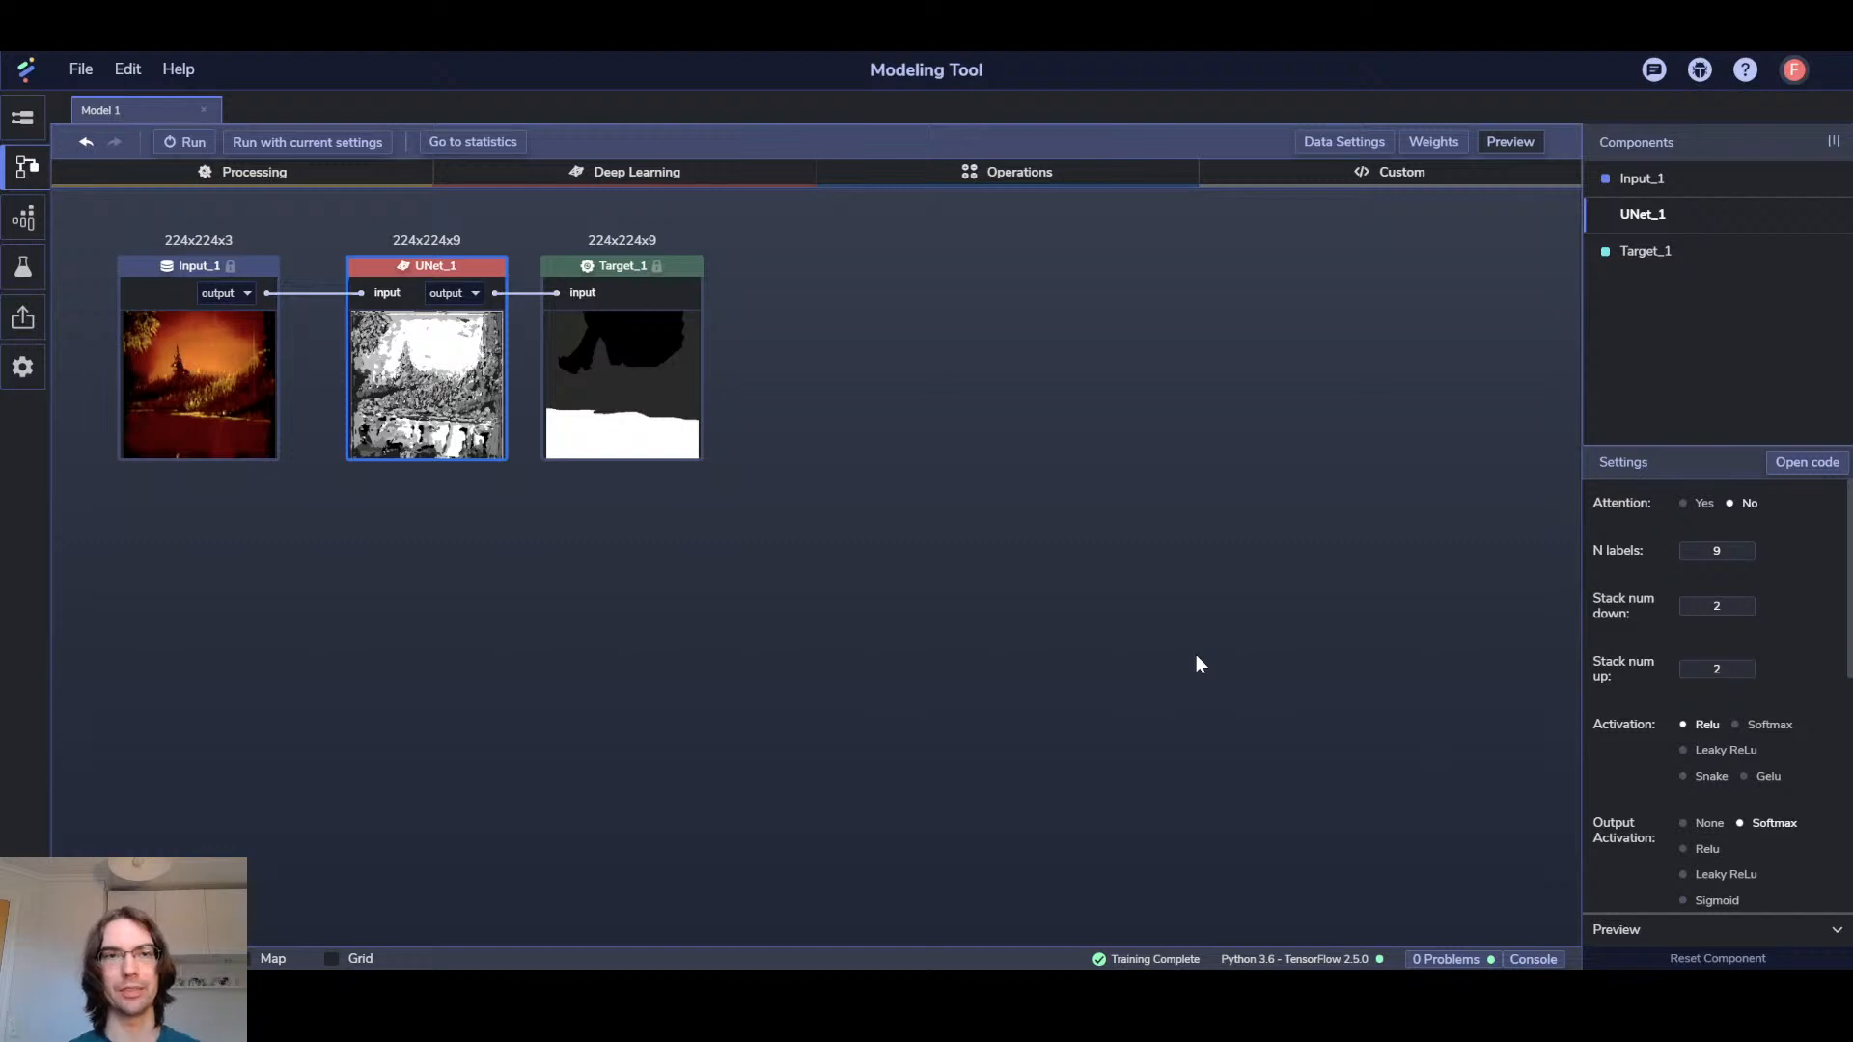
scroll(1798, 598, down, 3)
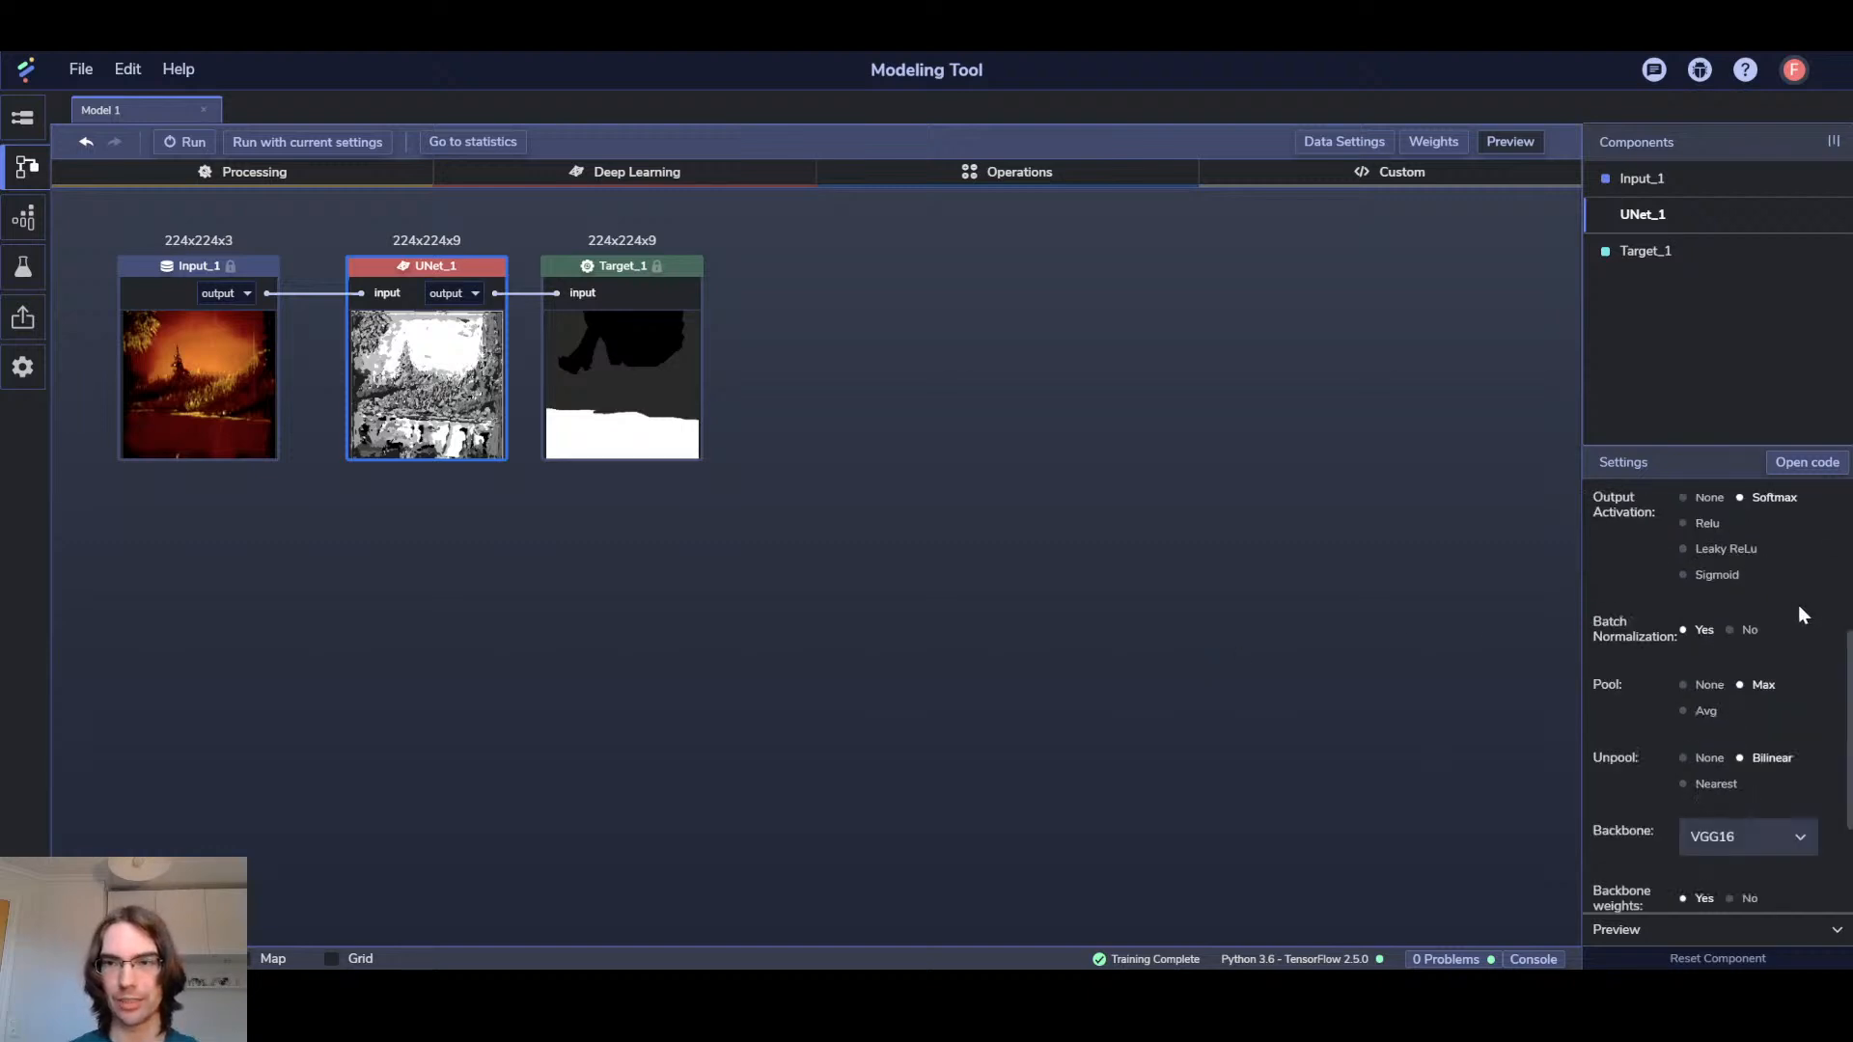
scroll(1701, 676, down, 2)
scroll(1701, 703, up, 5)
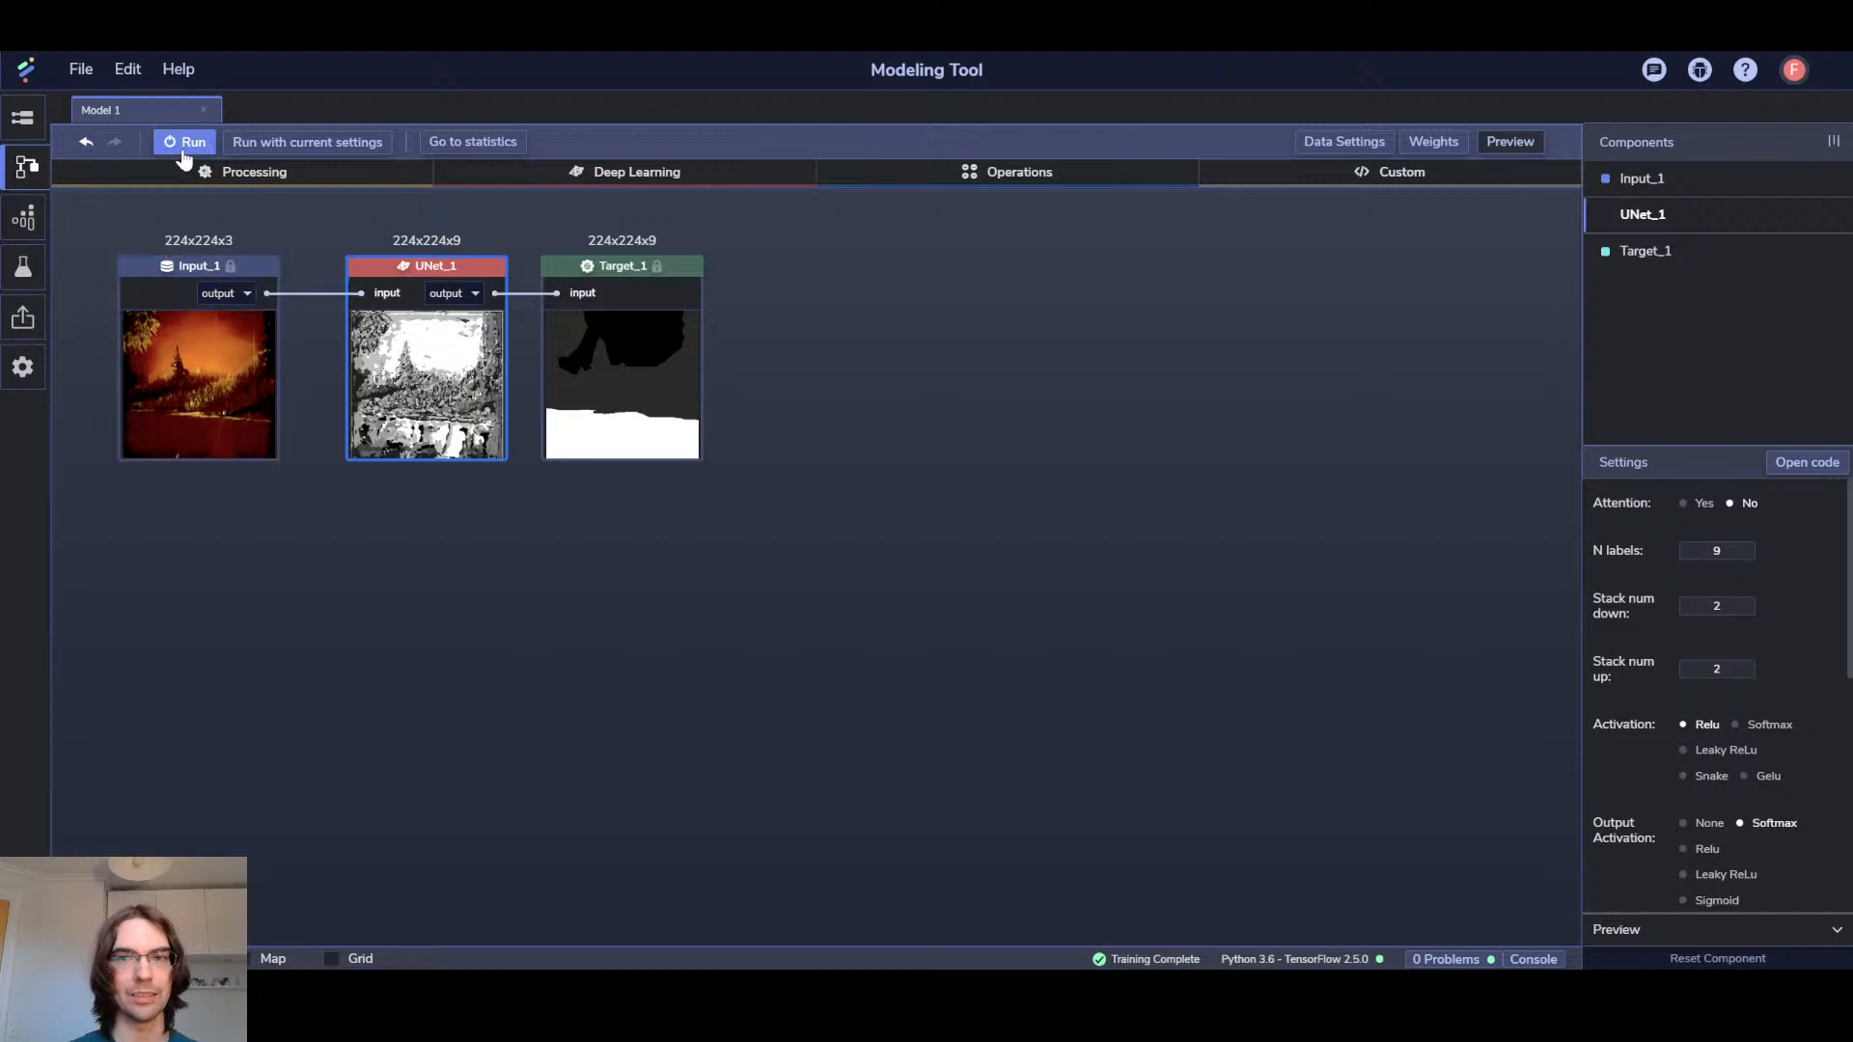
click(529, 602)
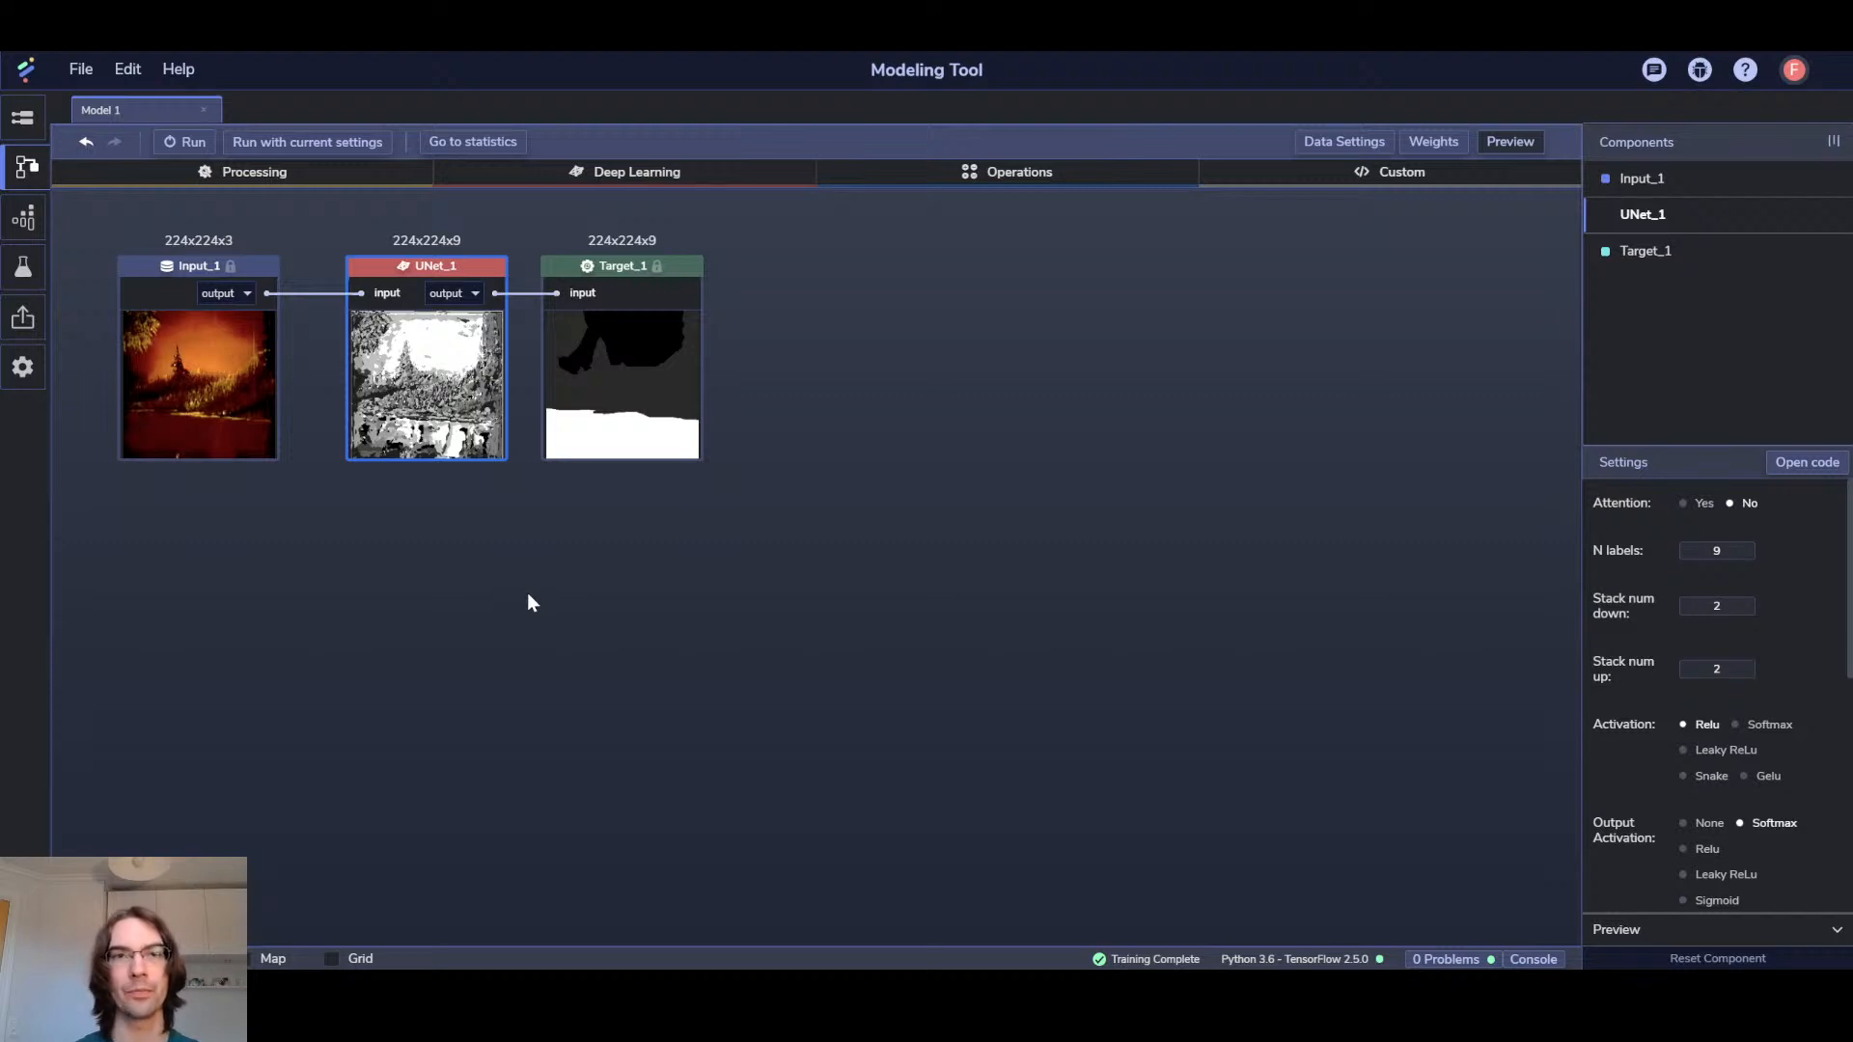
click(663, 228)
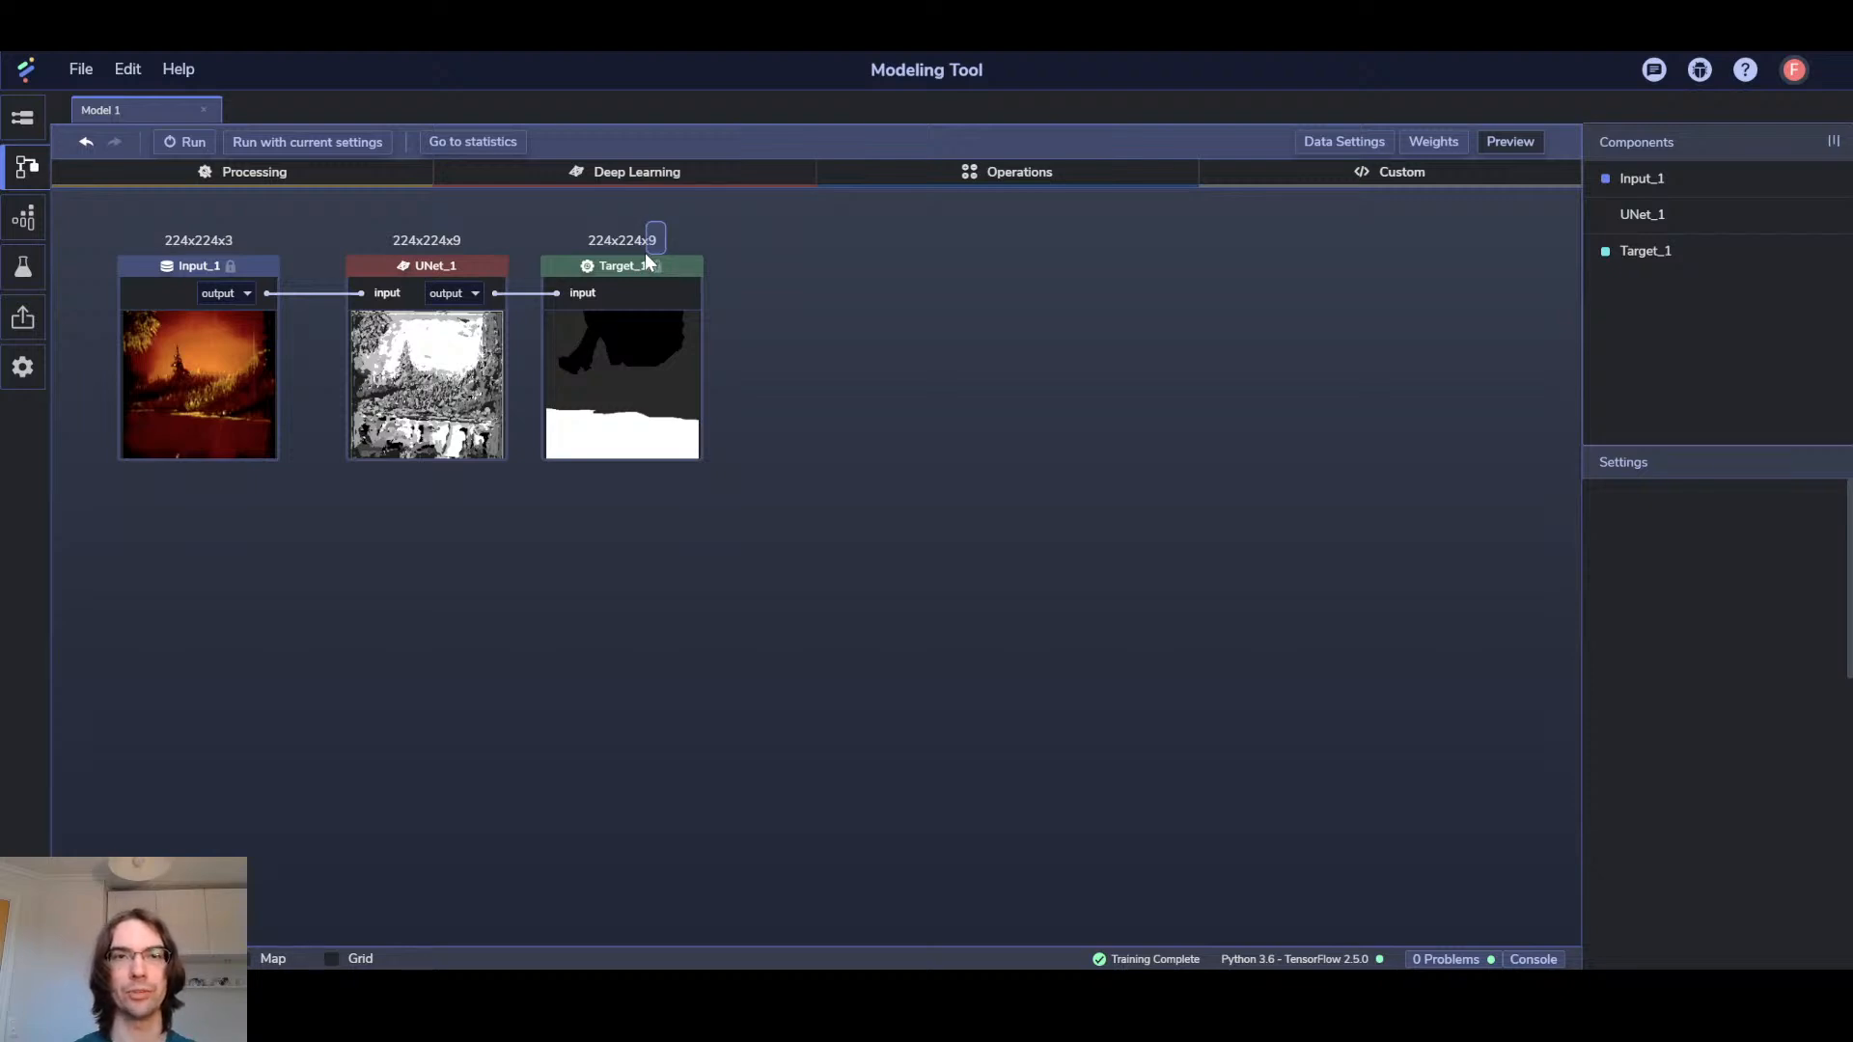
Retrain Model 1 from scratch for 10 epochs without resuming from the latest epoch
click(480, 277)
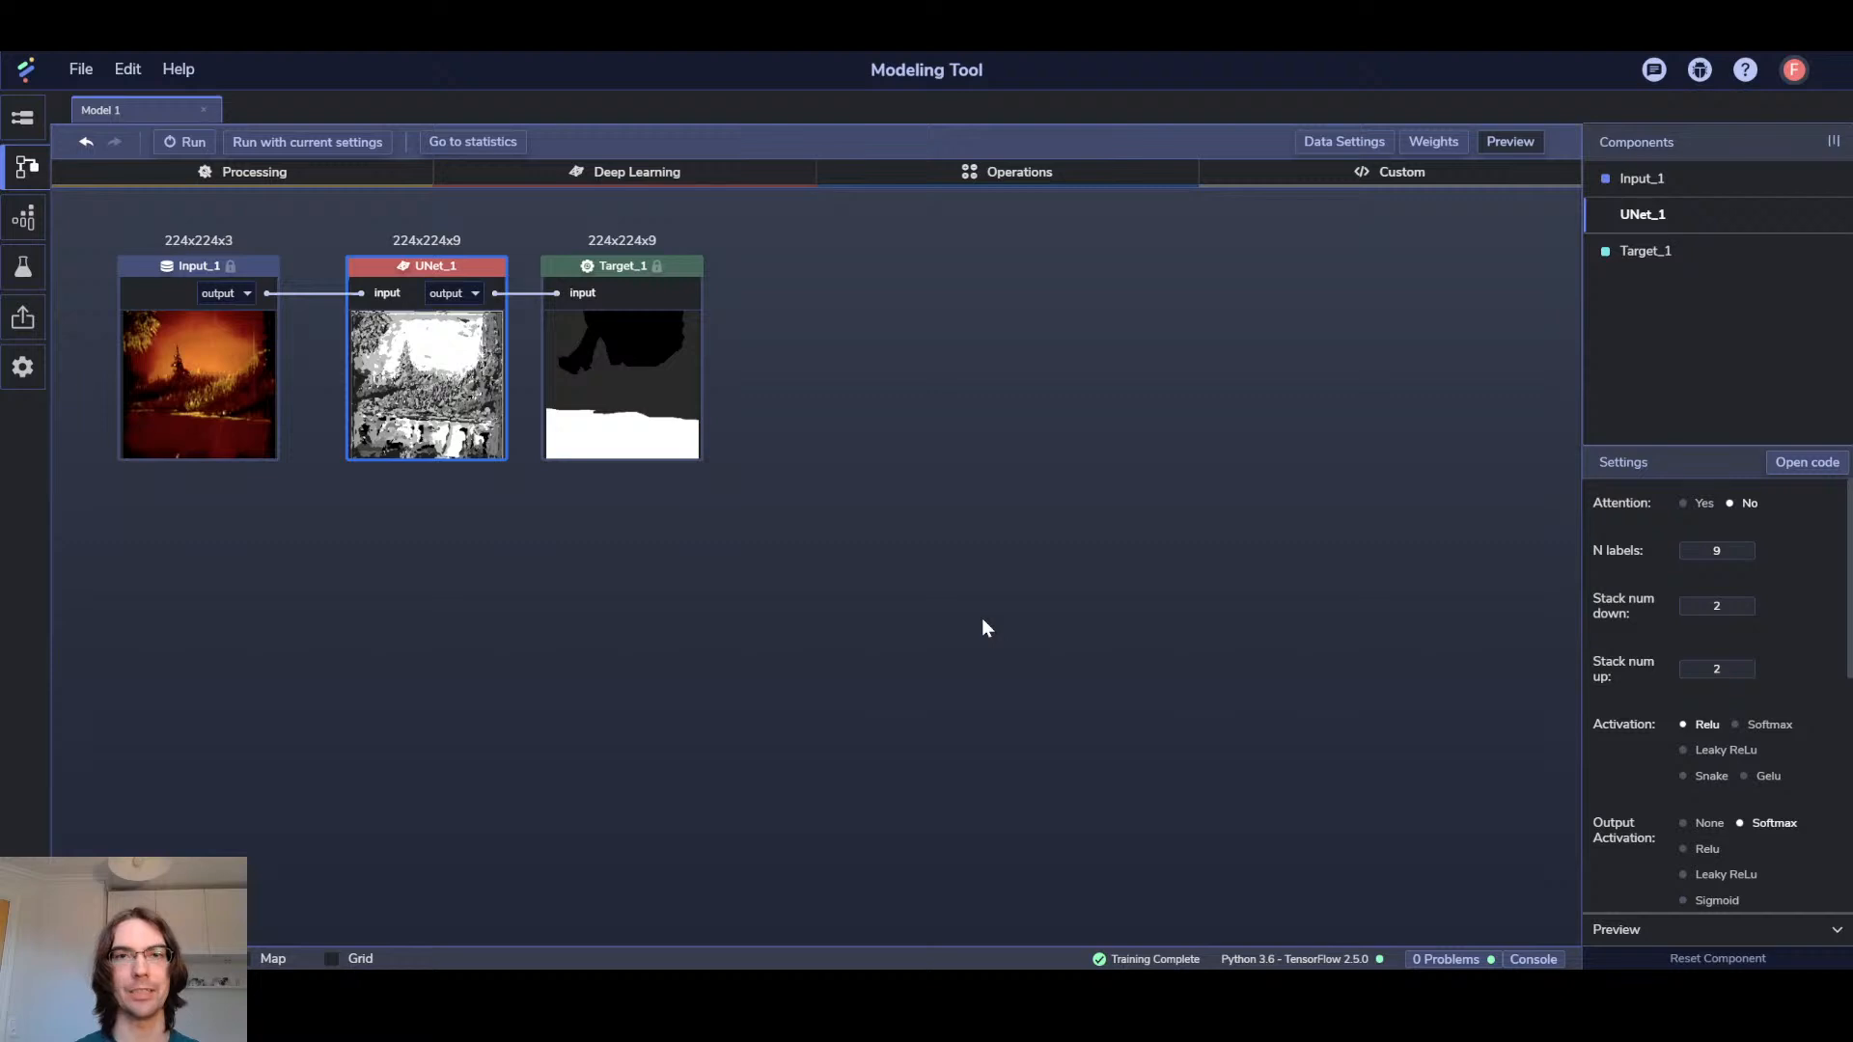
click(654, 234)
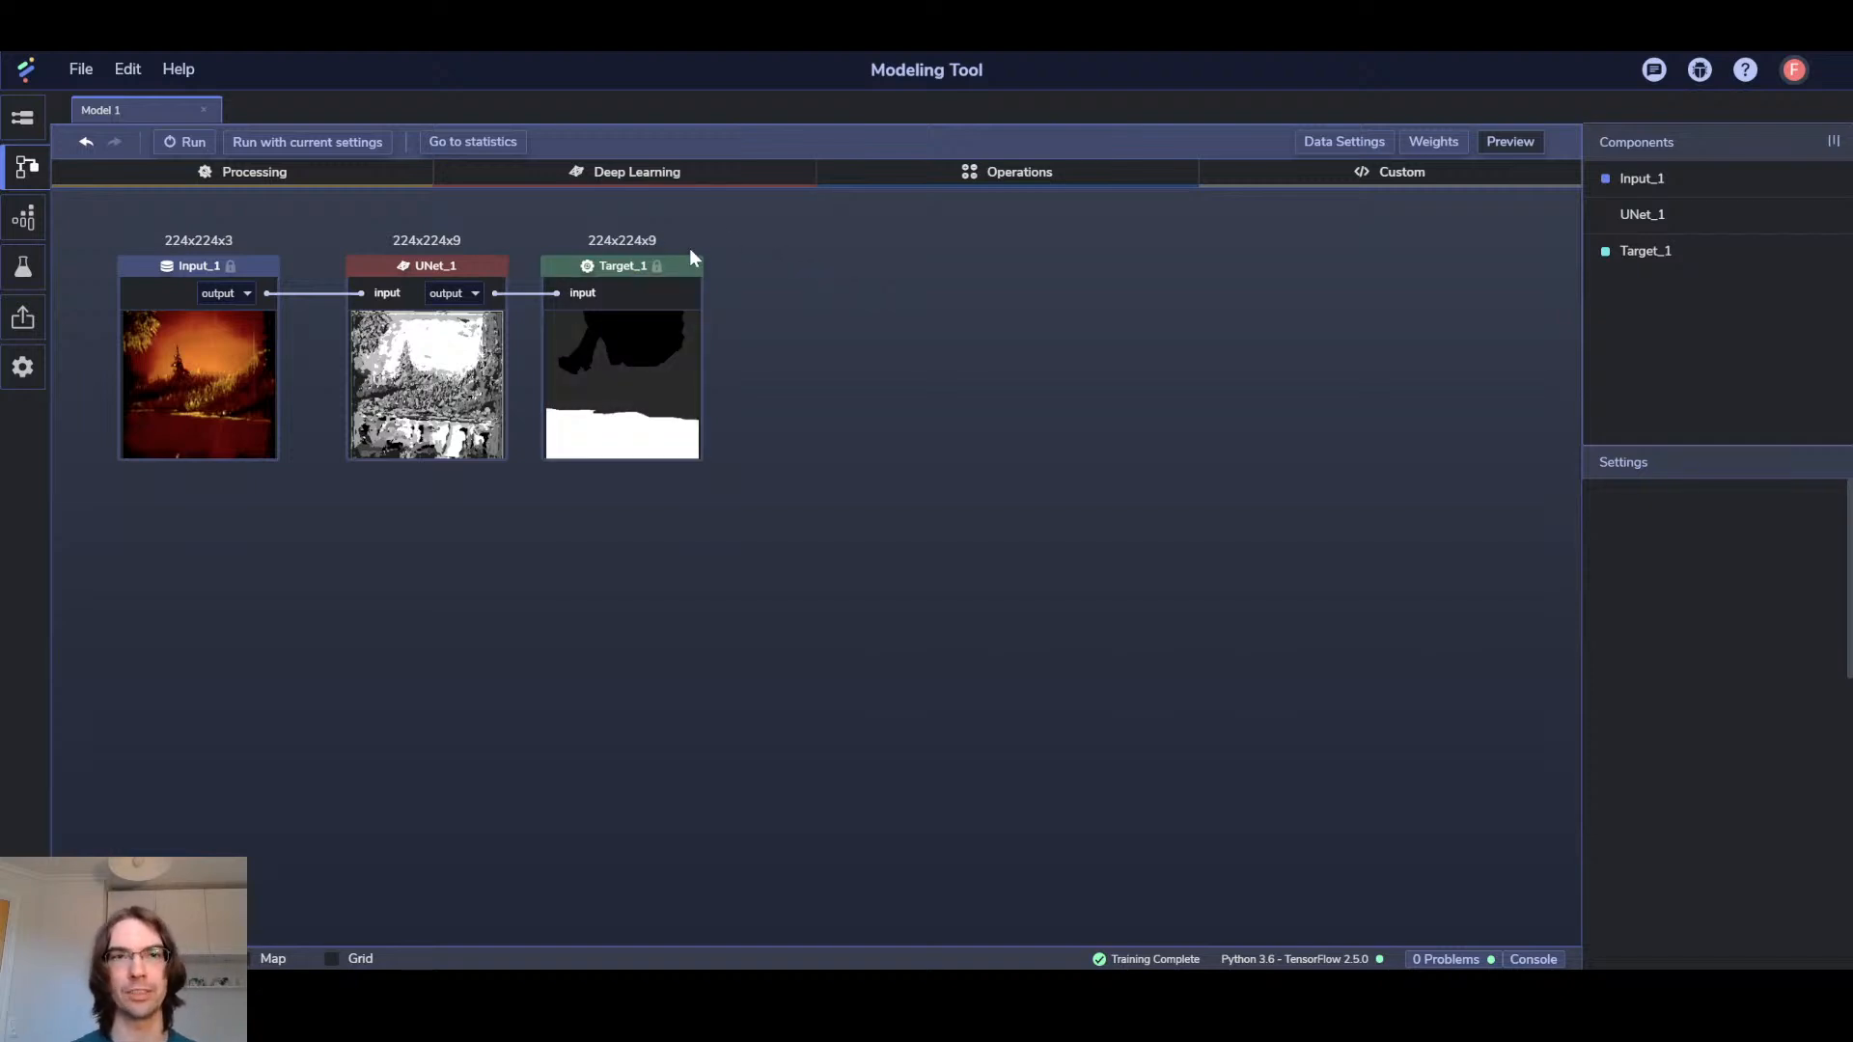
click(190, 149)
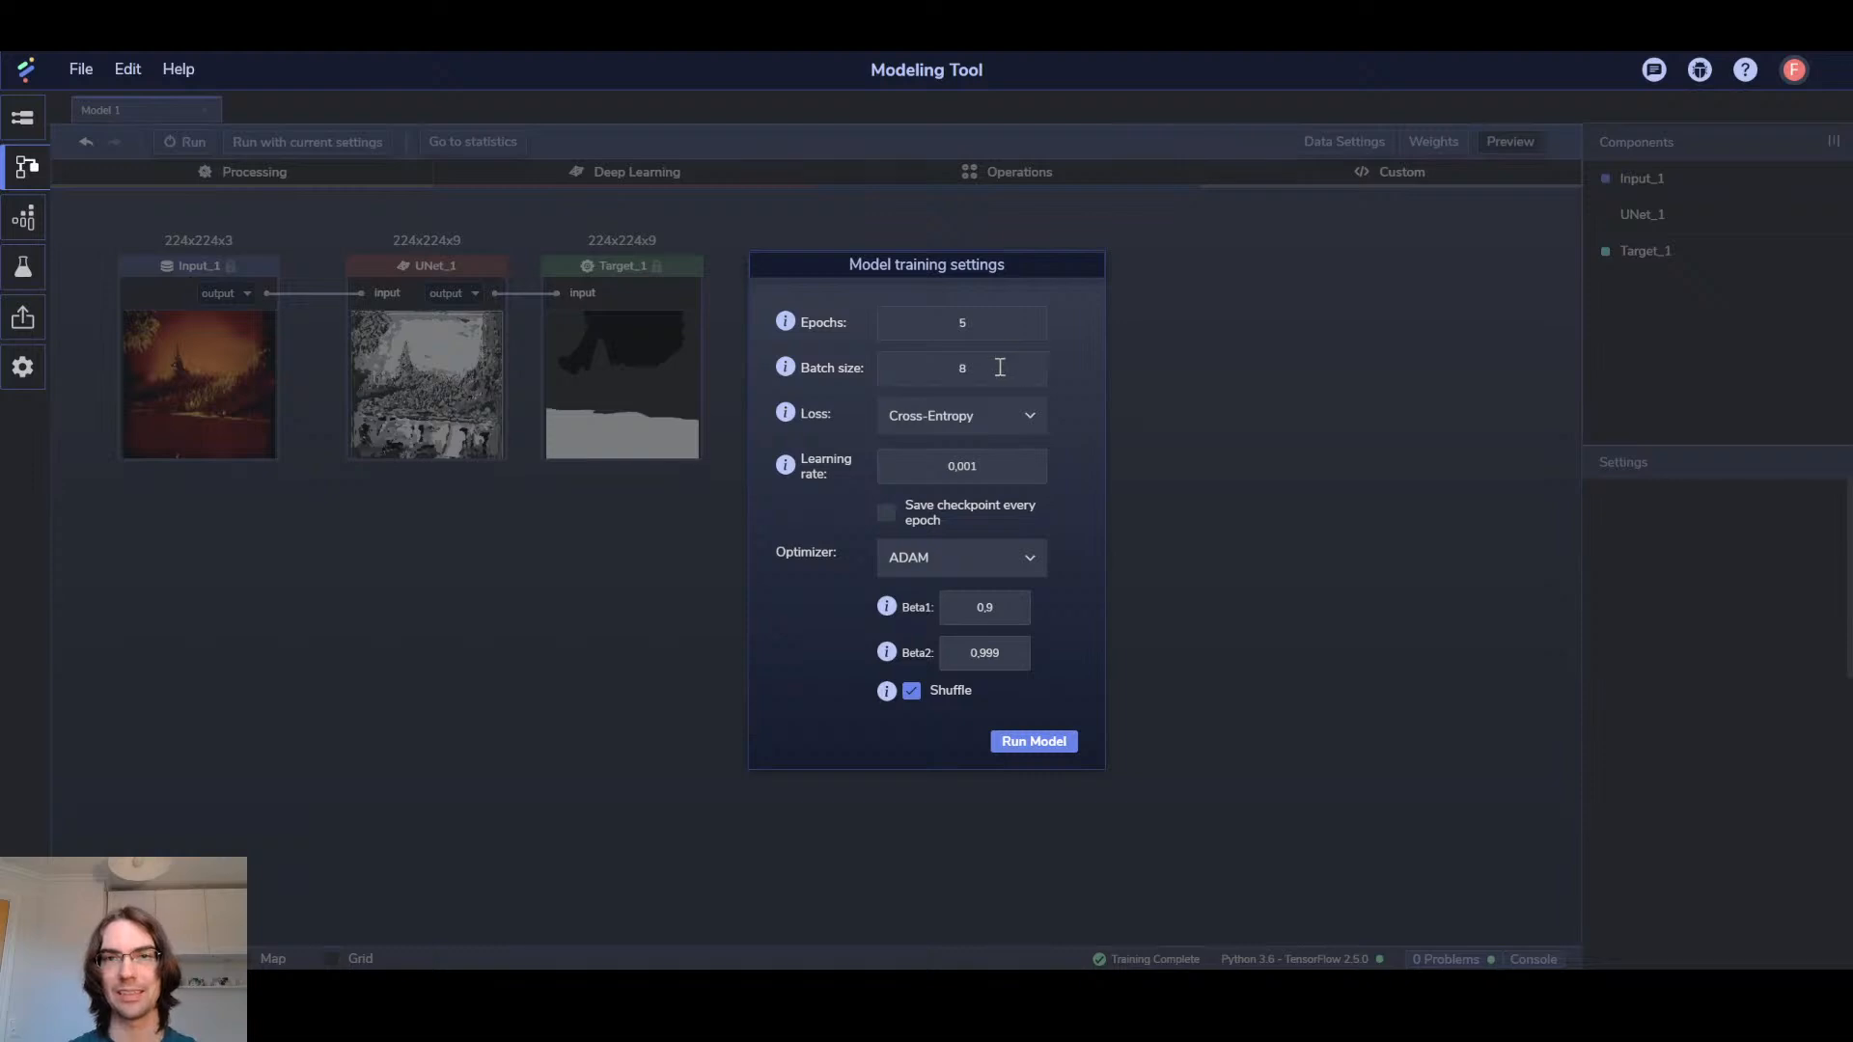
double_click(896, 325)
text(10)
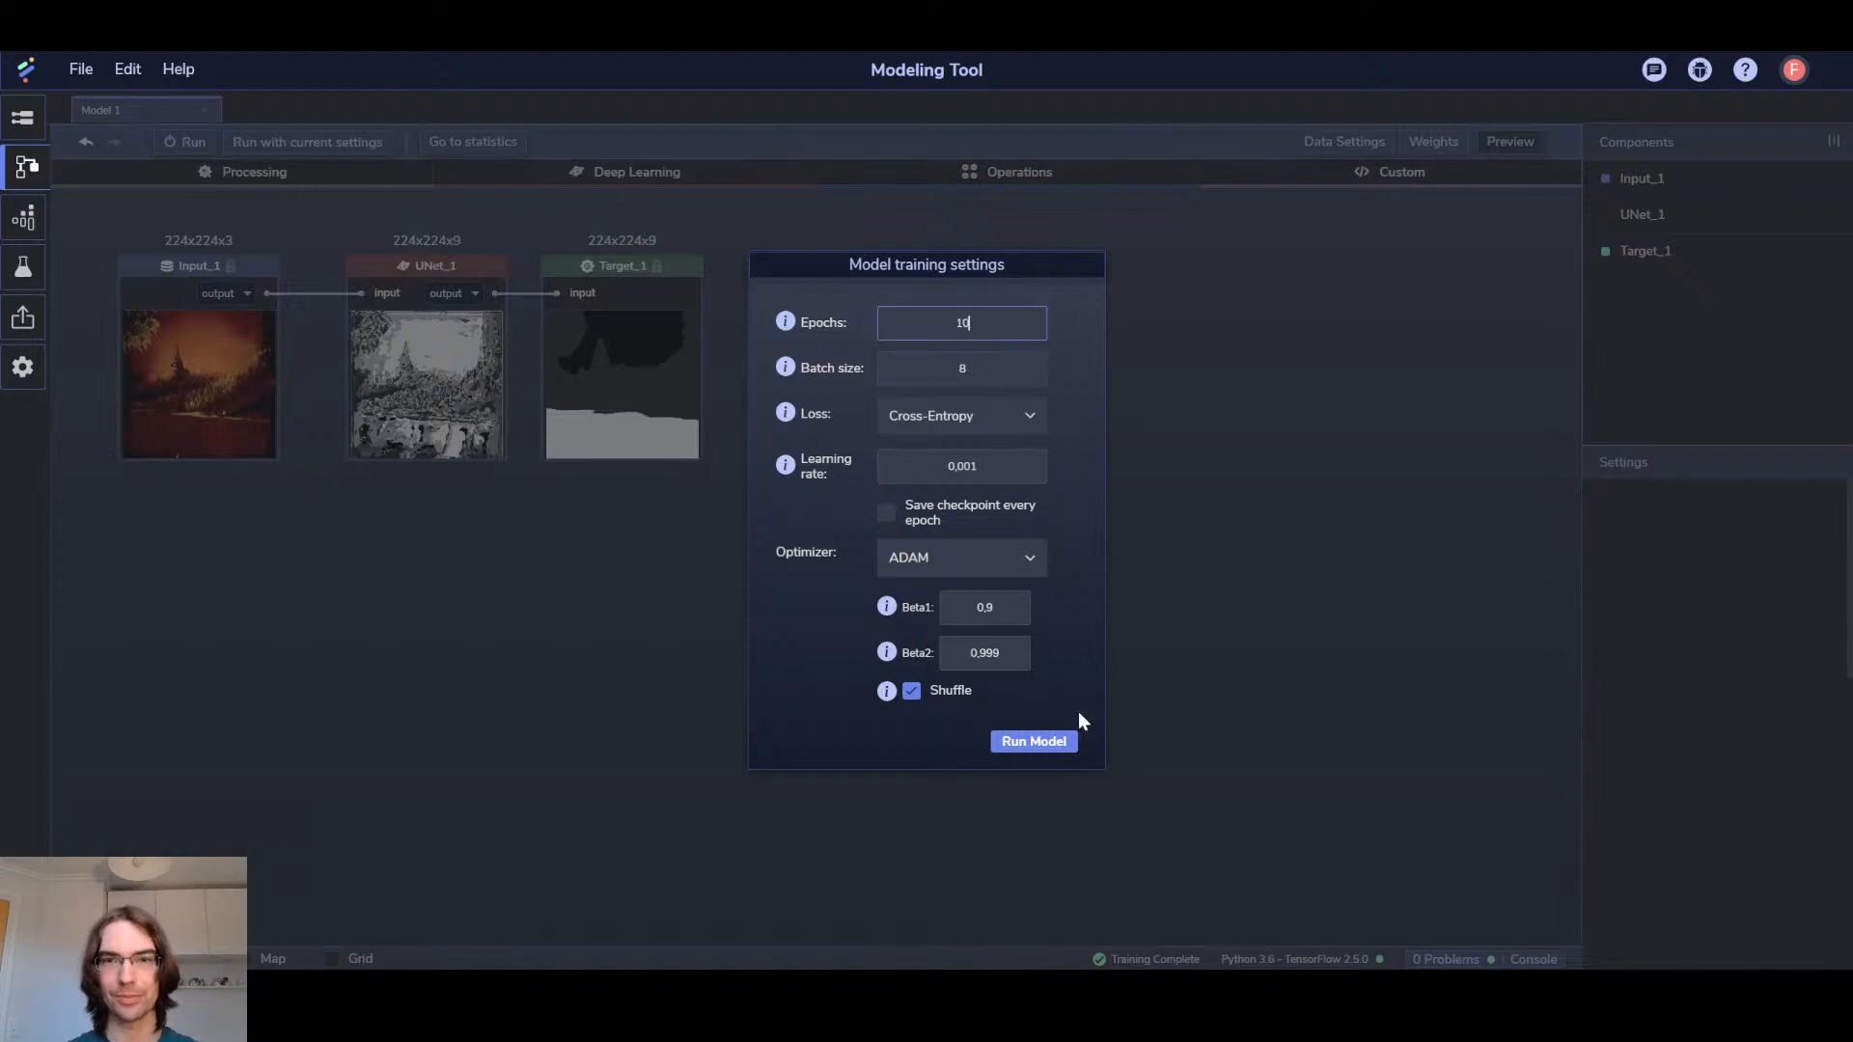
click(1047, 745)
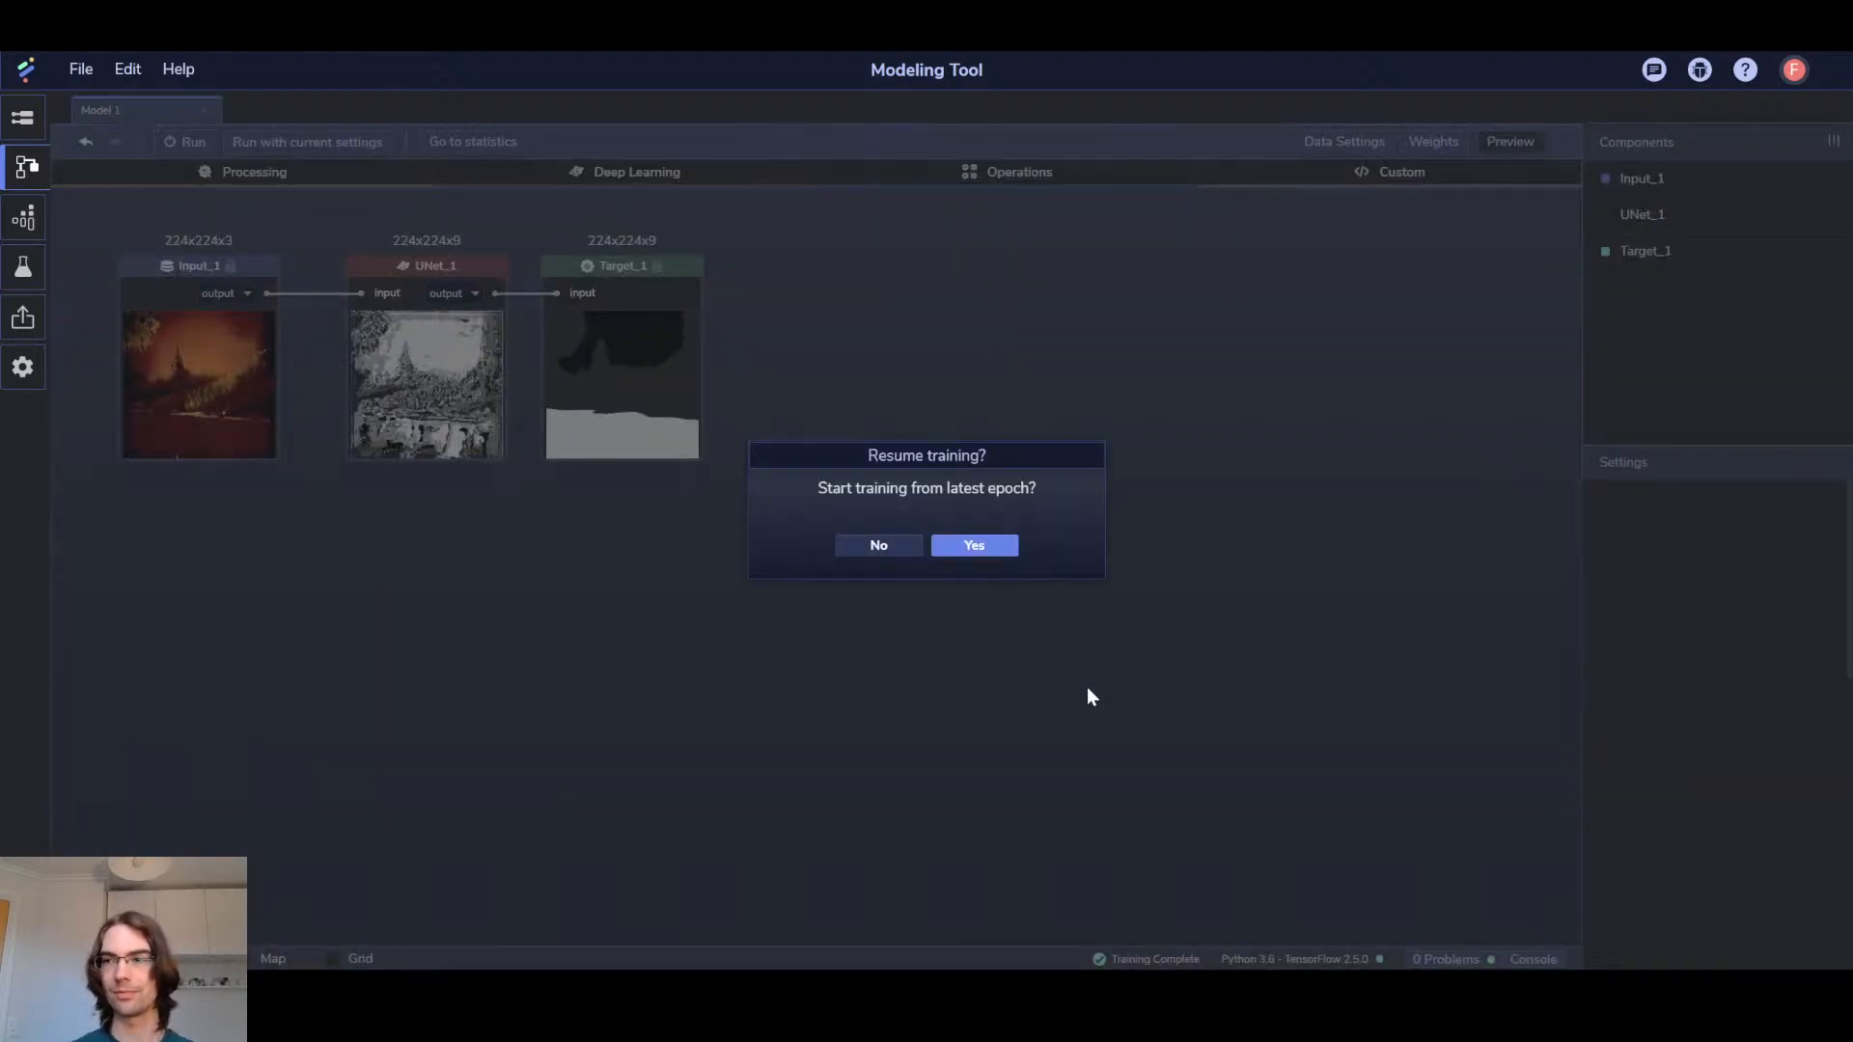
click(878, 545)
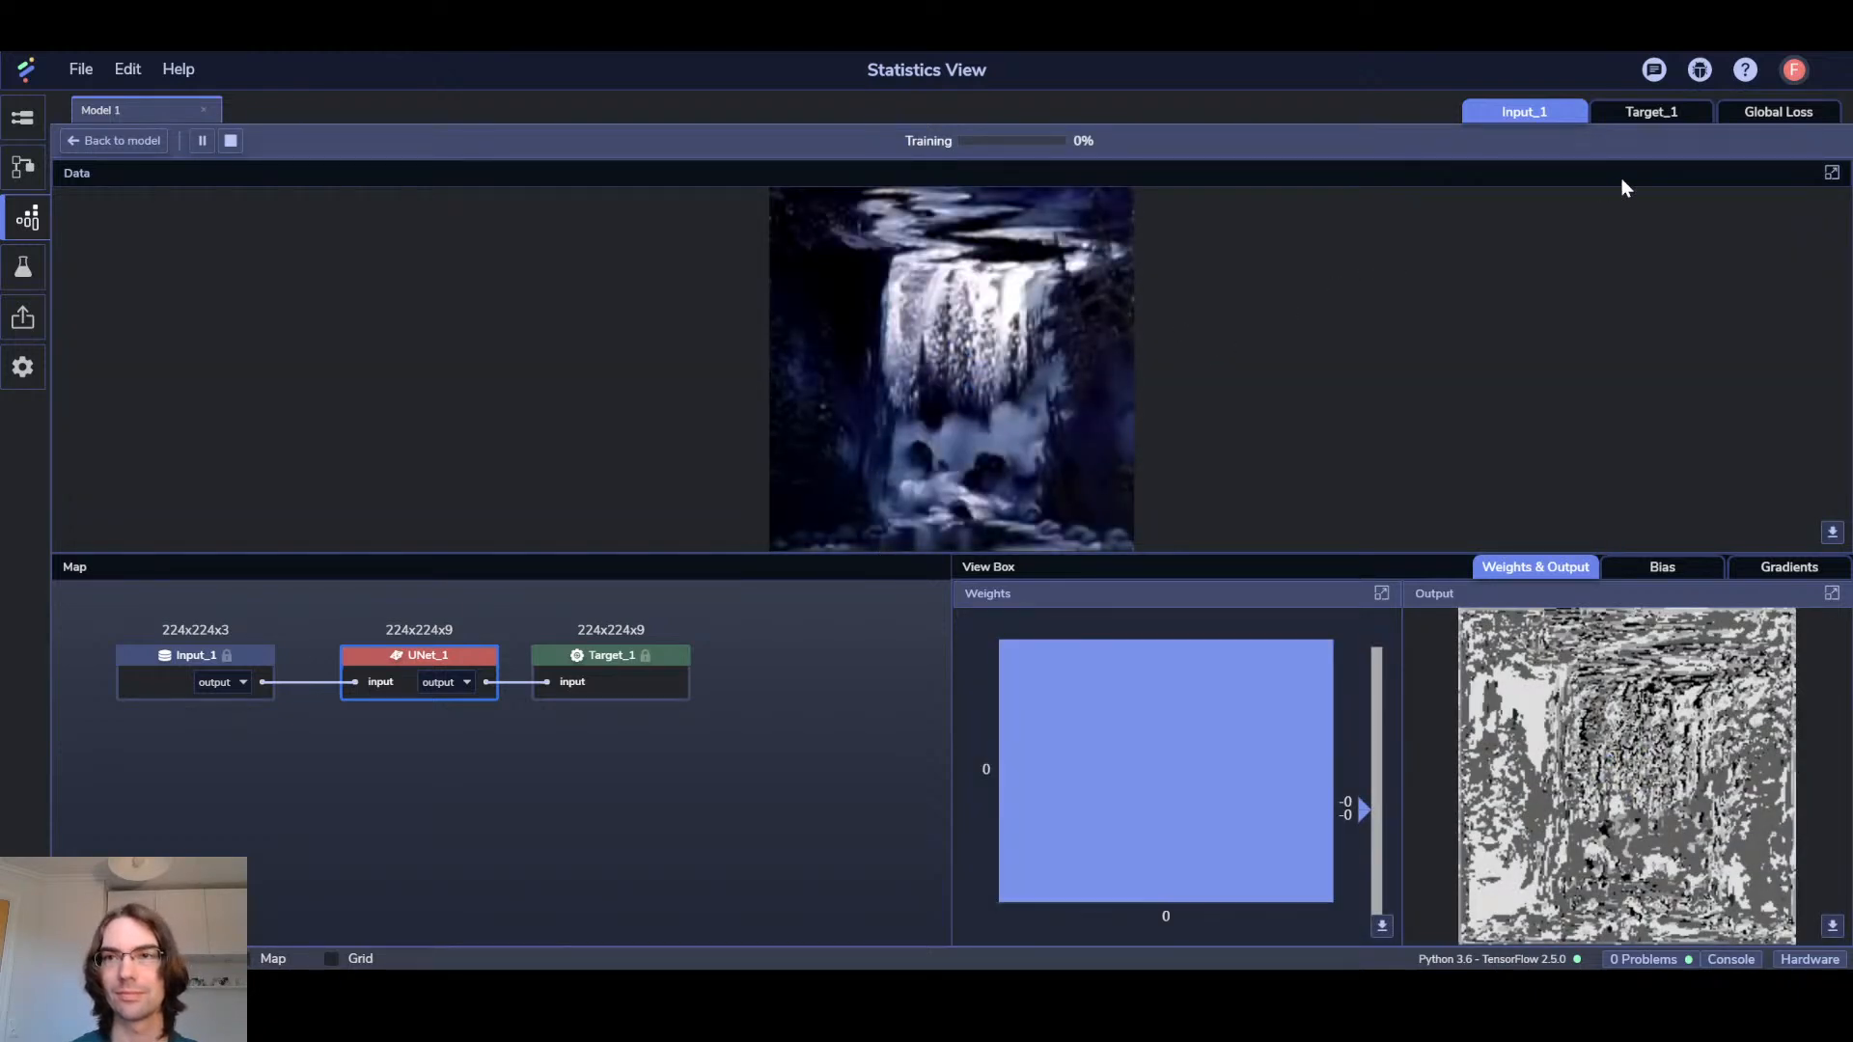
Monitor the Target_1 predictions, IoU and loss curves together with the UNet_1 gradients during training
click(1652, 112)
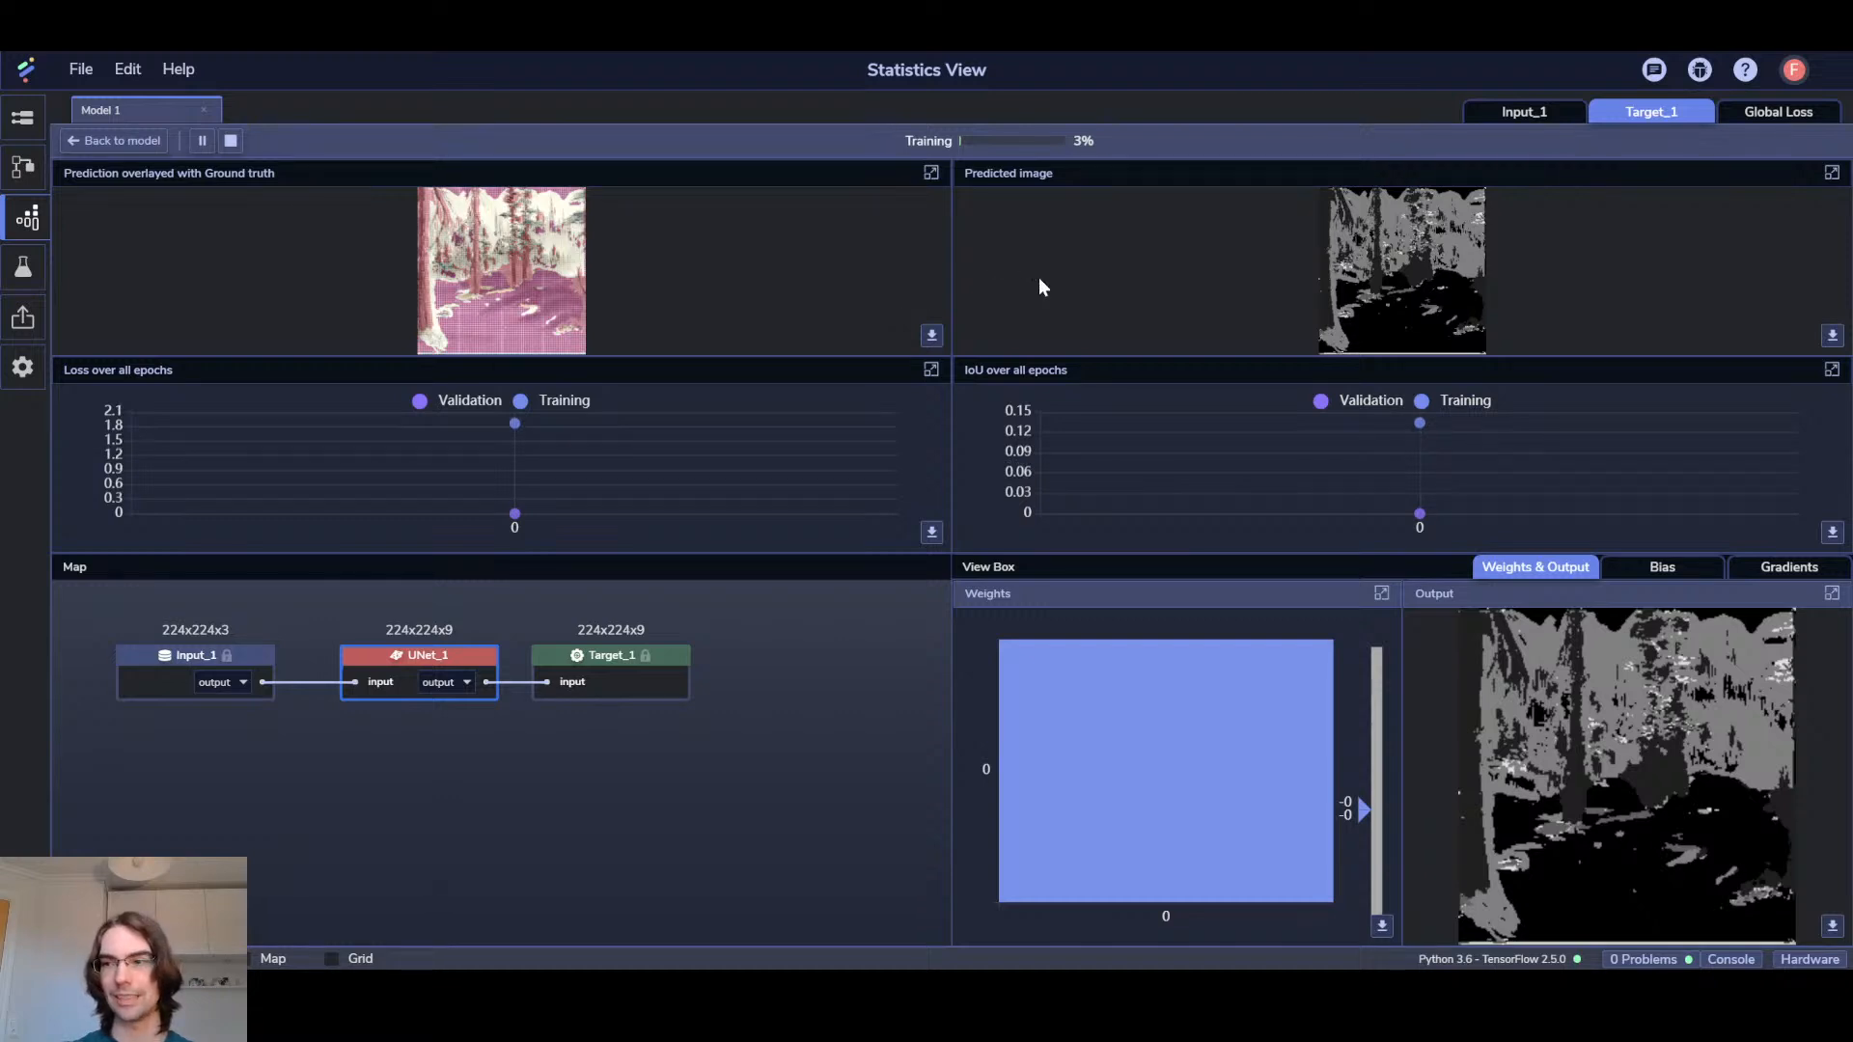
click(1797, 569)
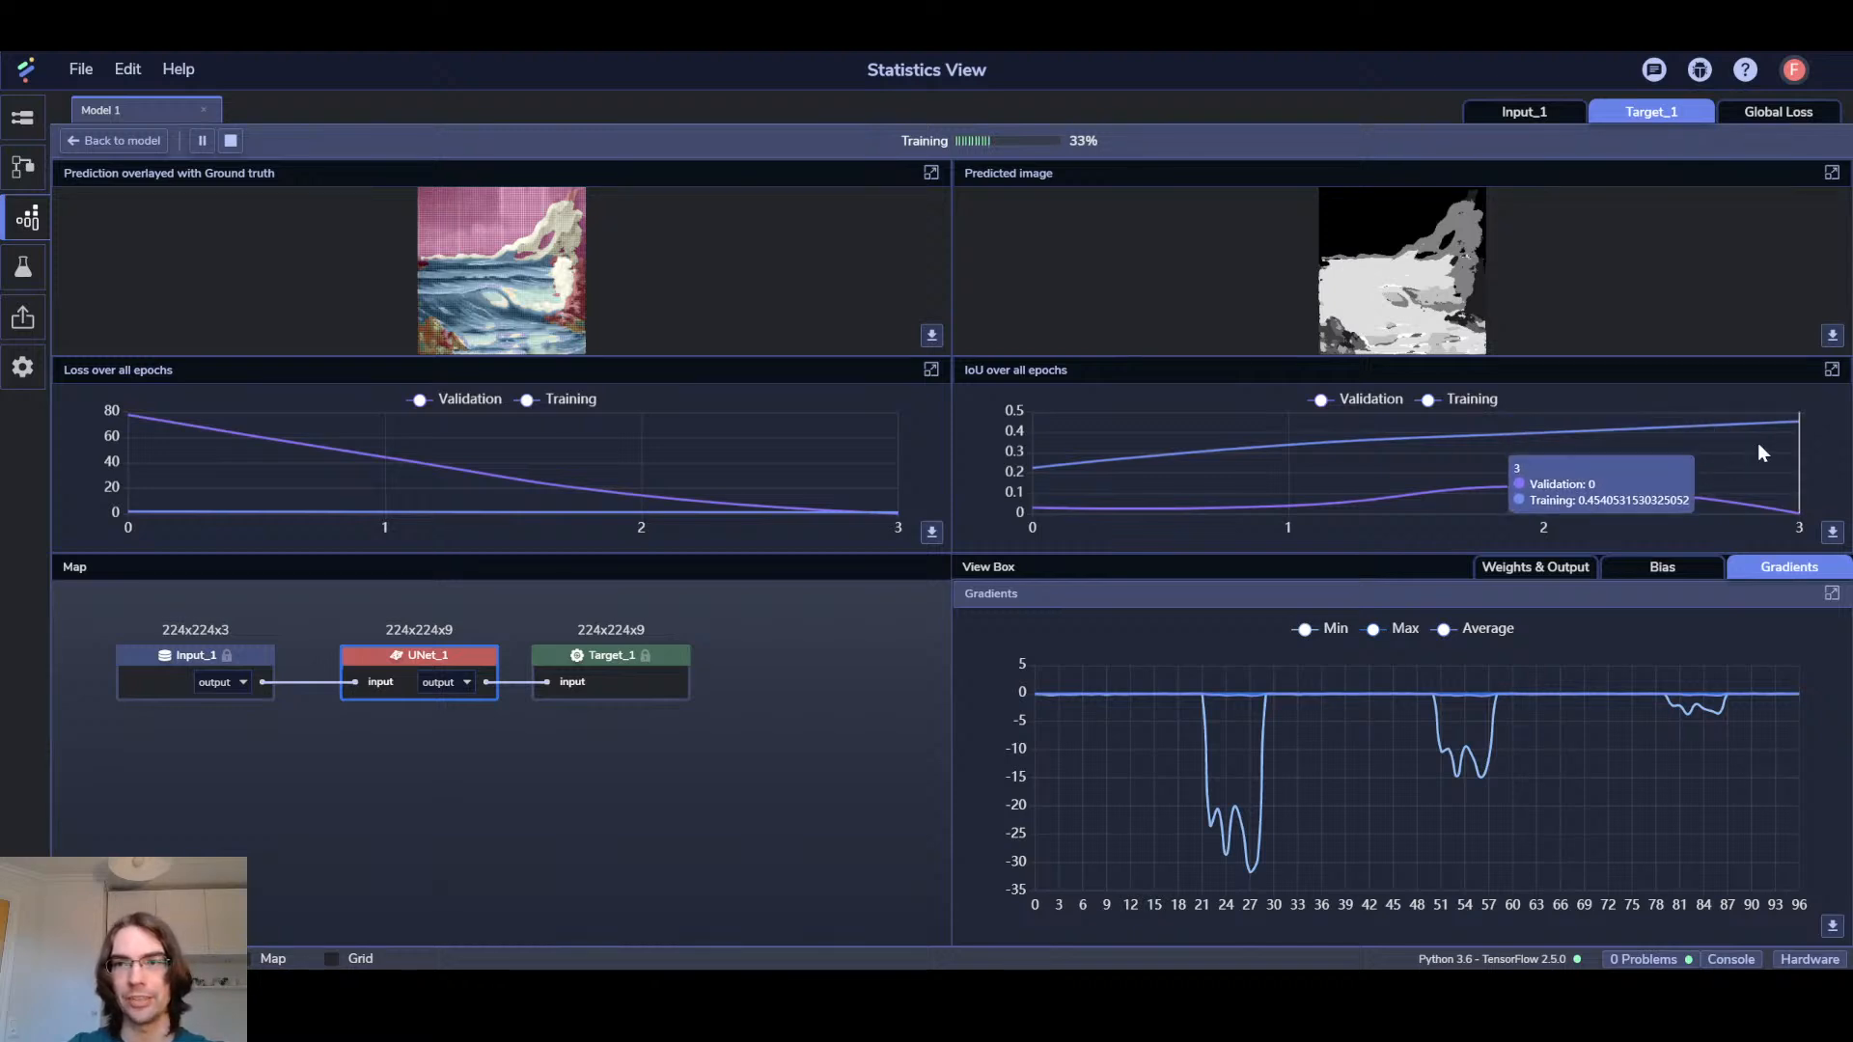
mouse_move(1622, 501)
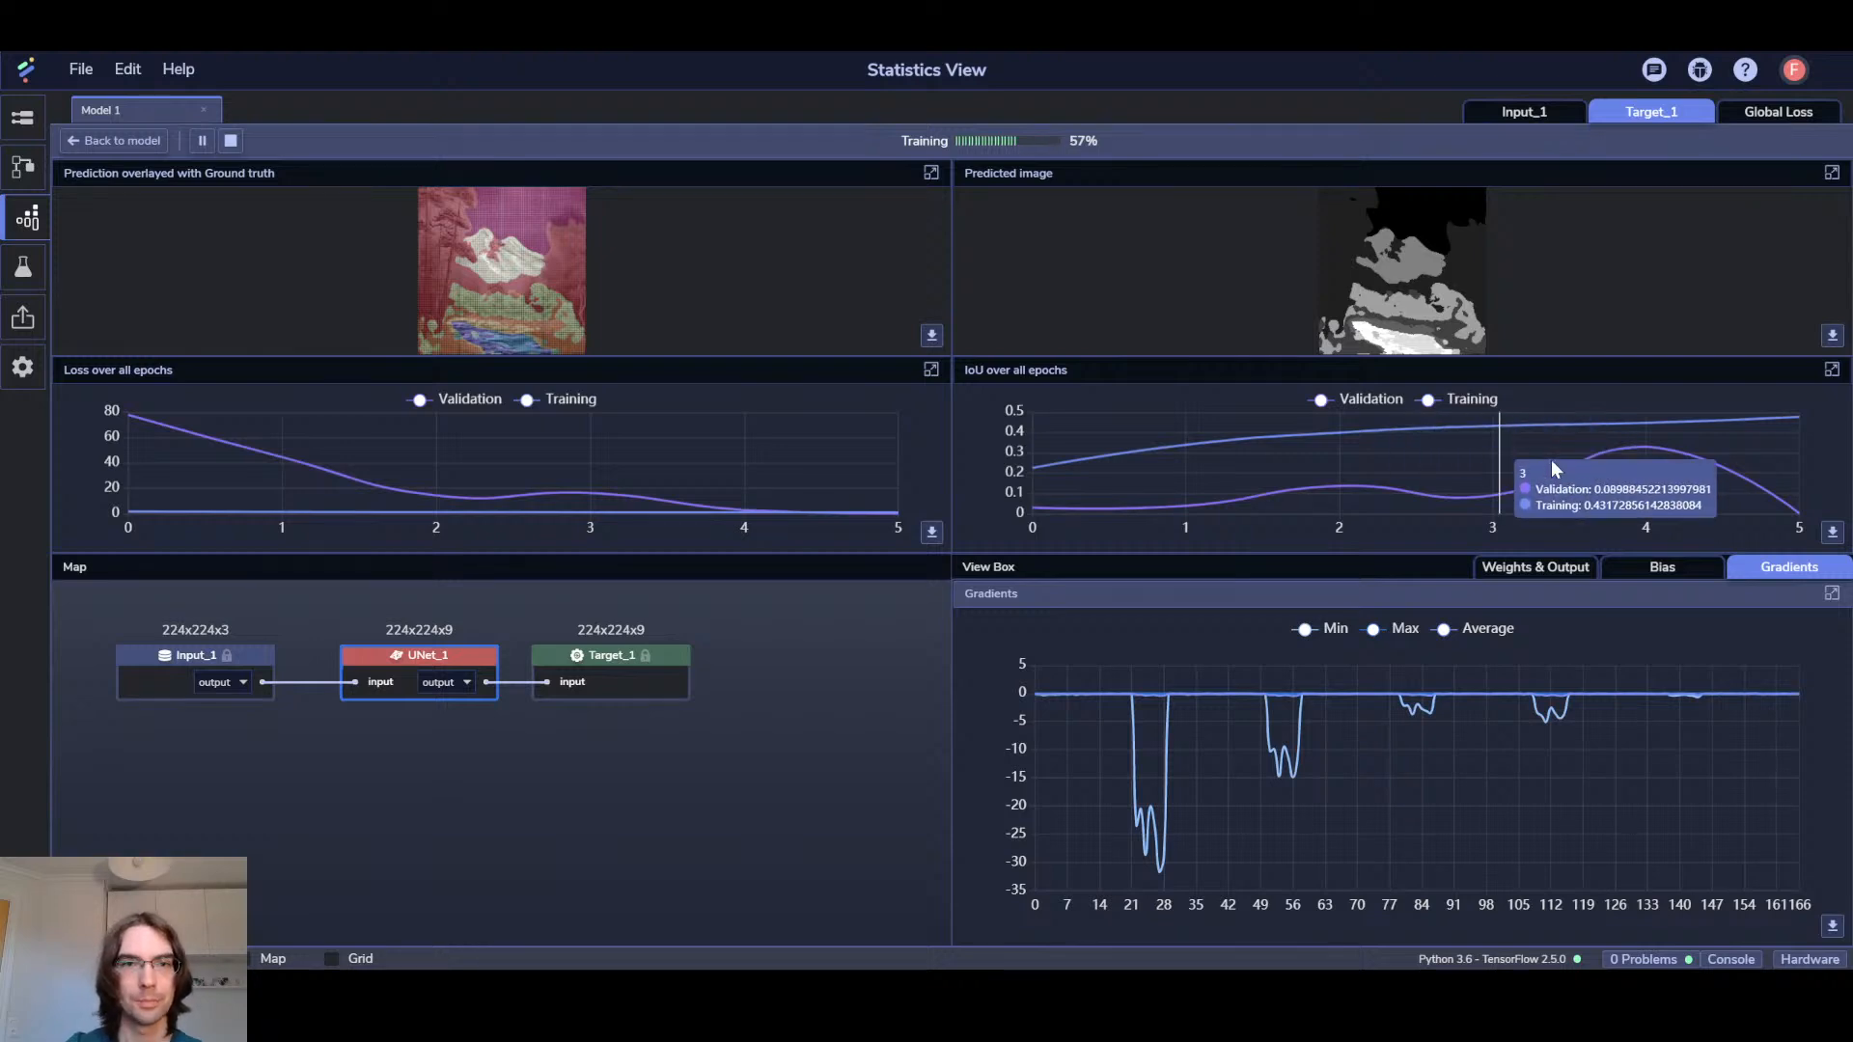
mouse_move(779, 500)
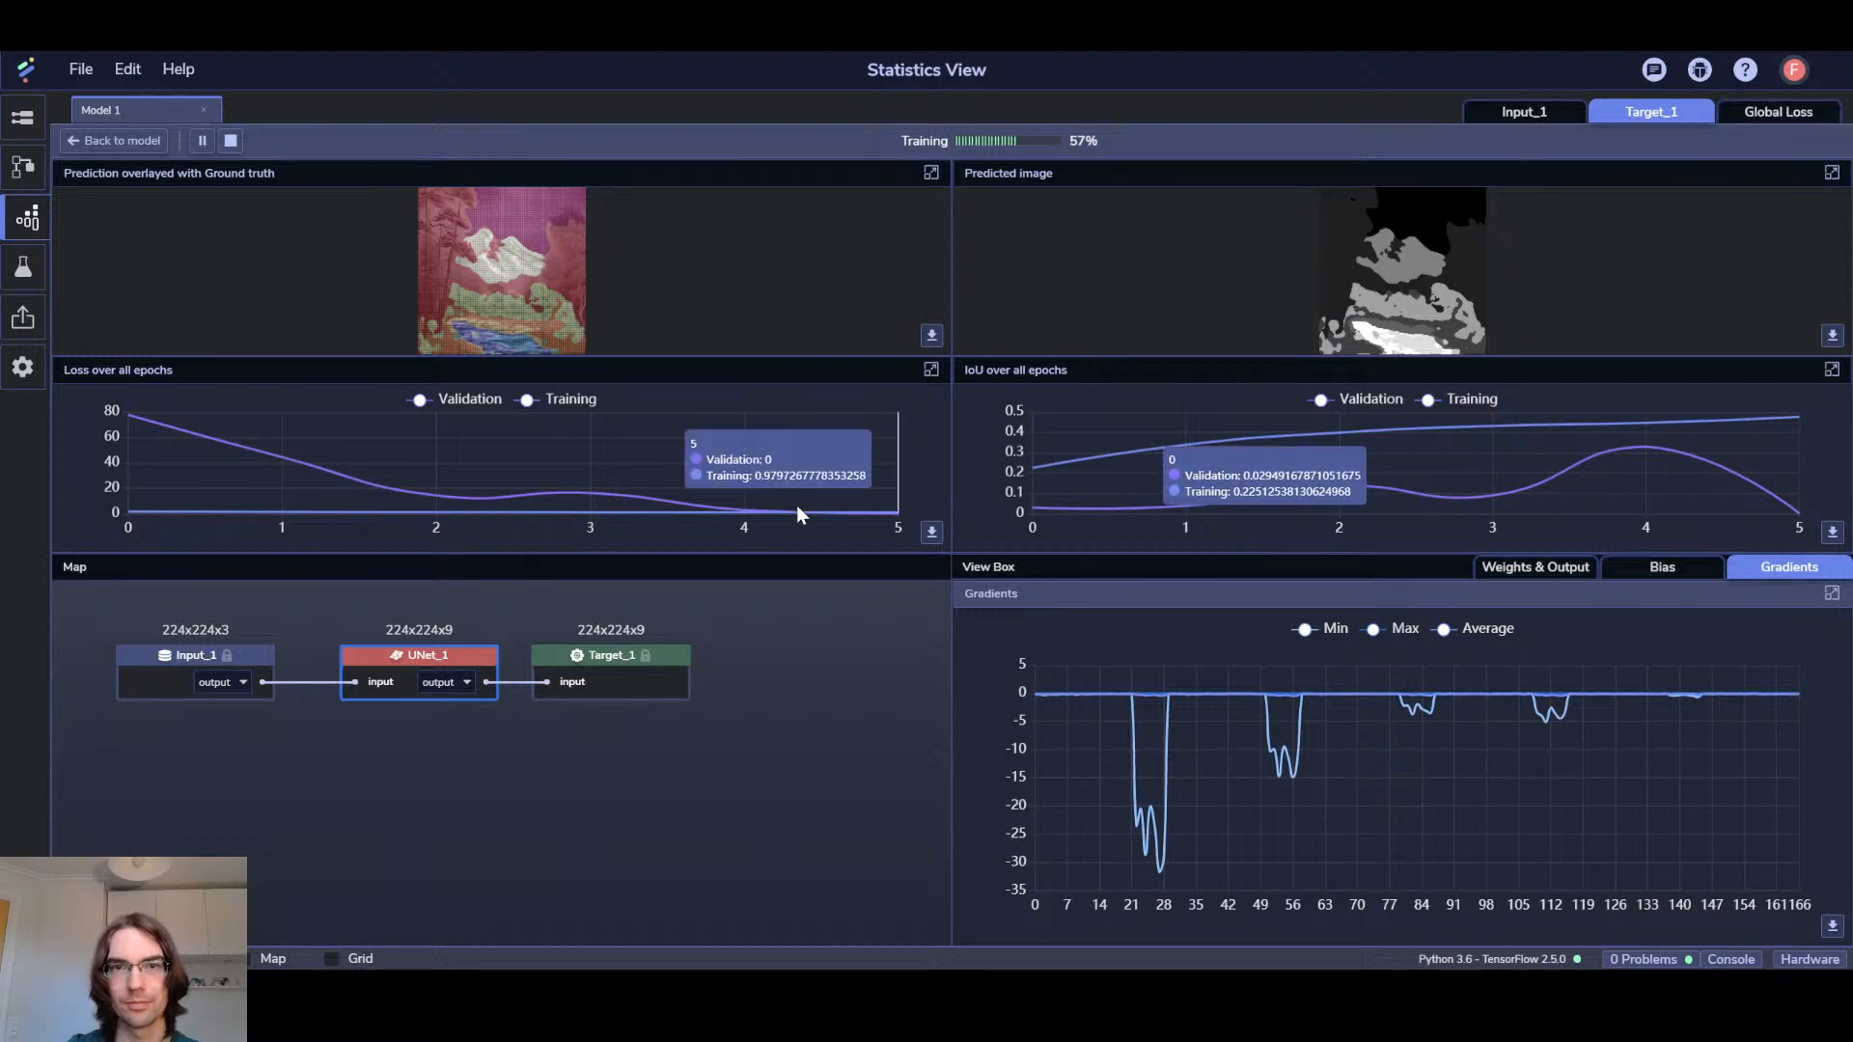
Check the global loss curves, and follow Target_1's training and validation IoU until training finishes
click(1762, 117)
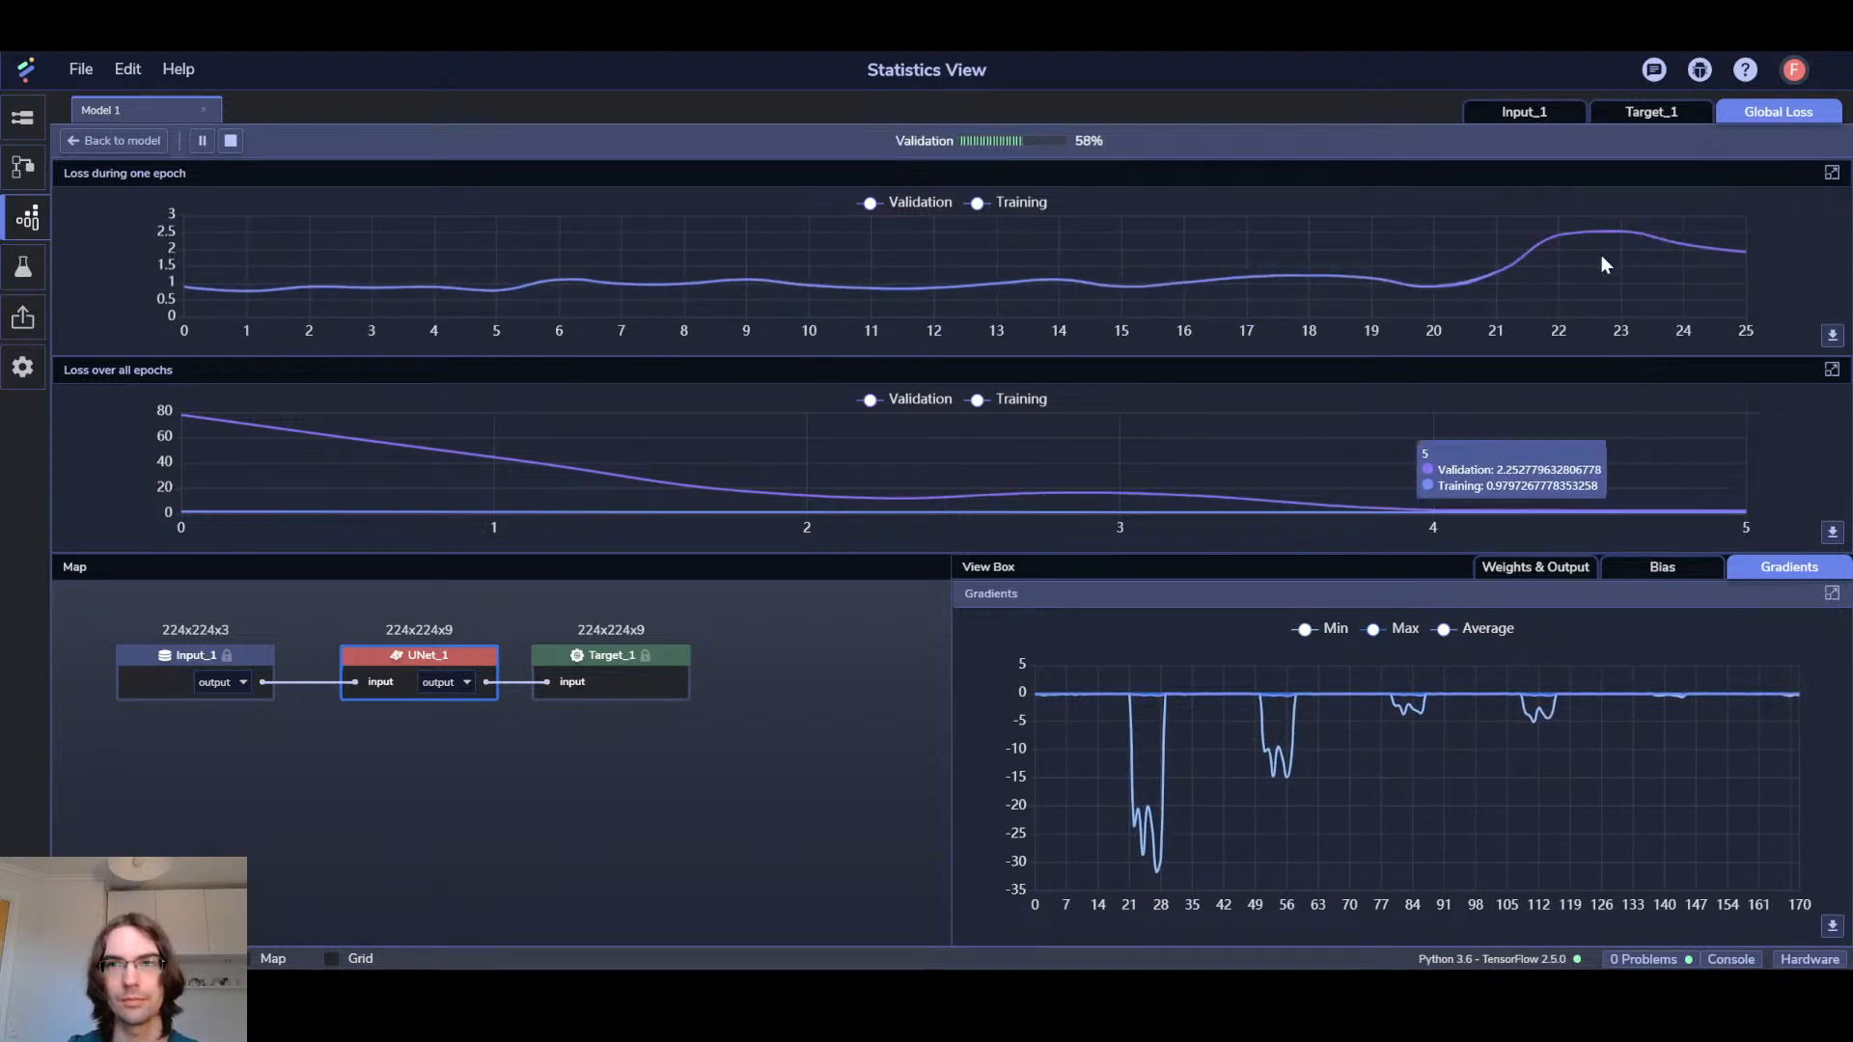
click(1658, 112)
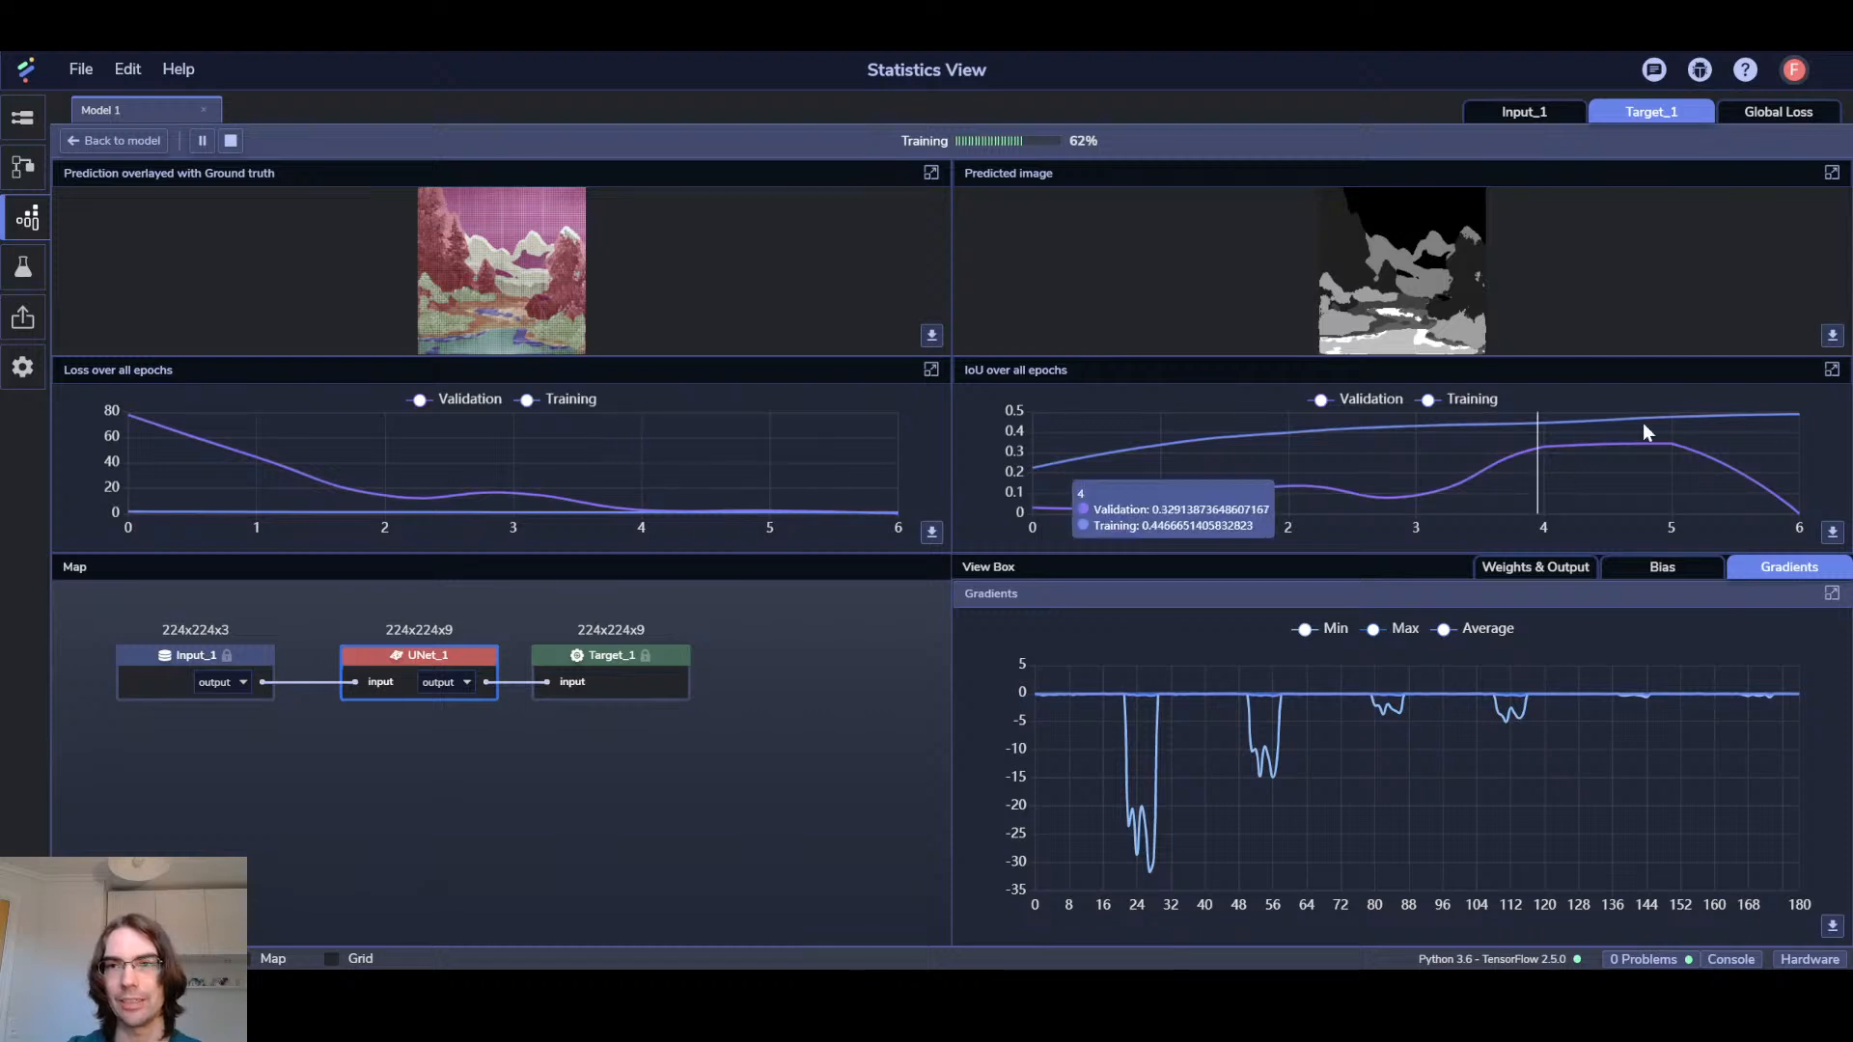
mouse_move(1671, 440)
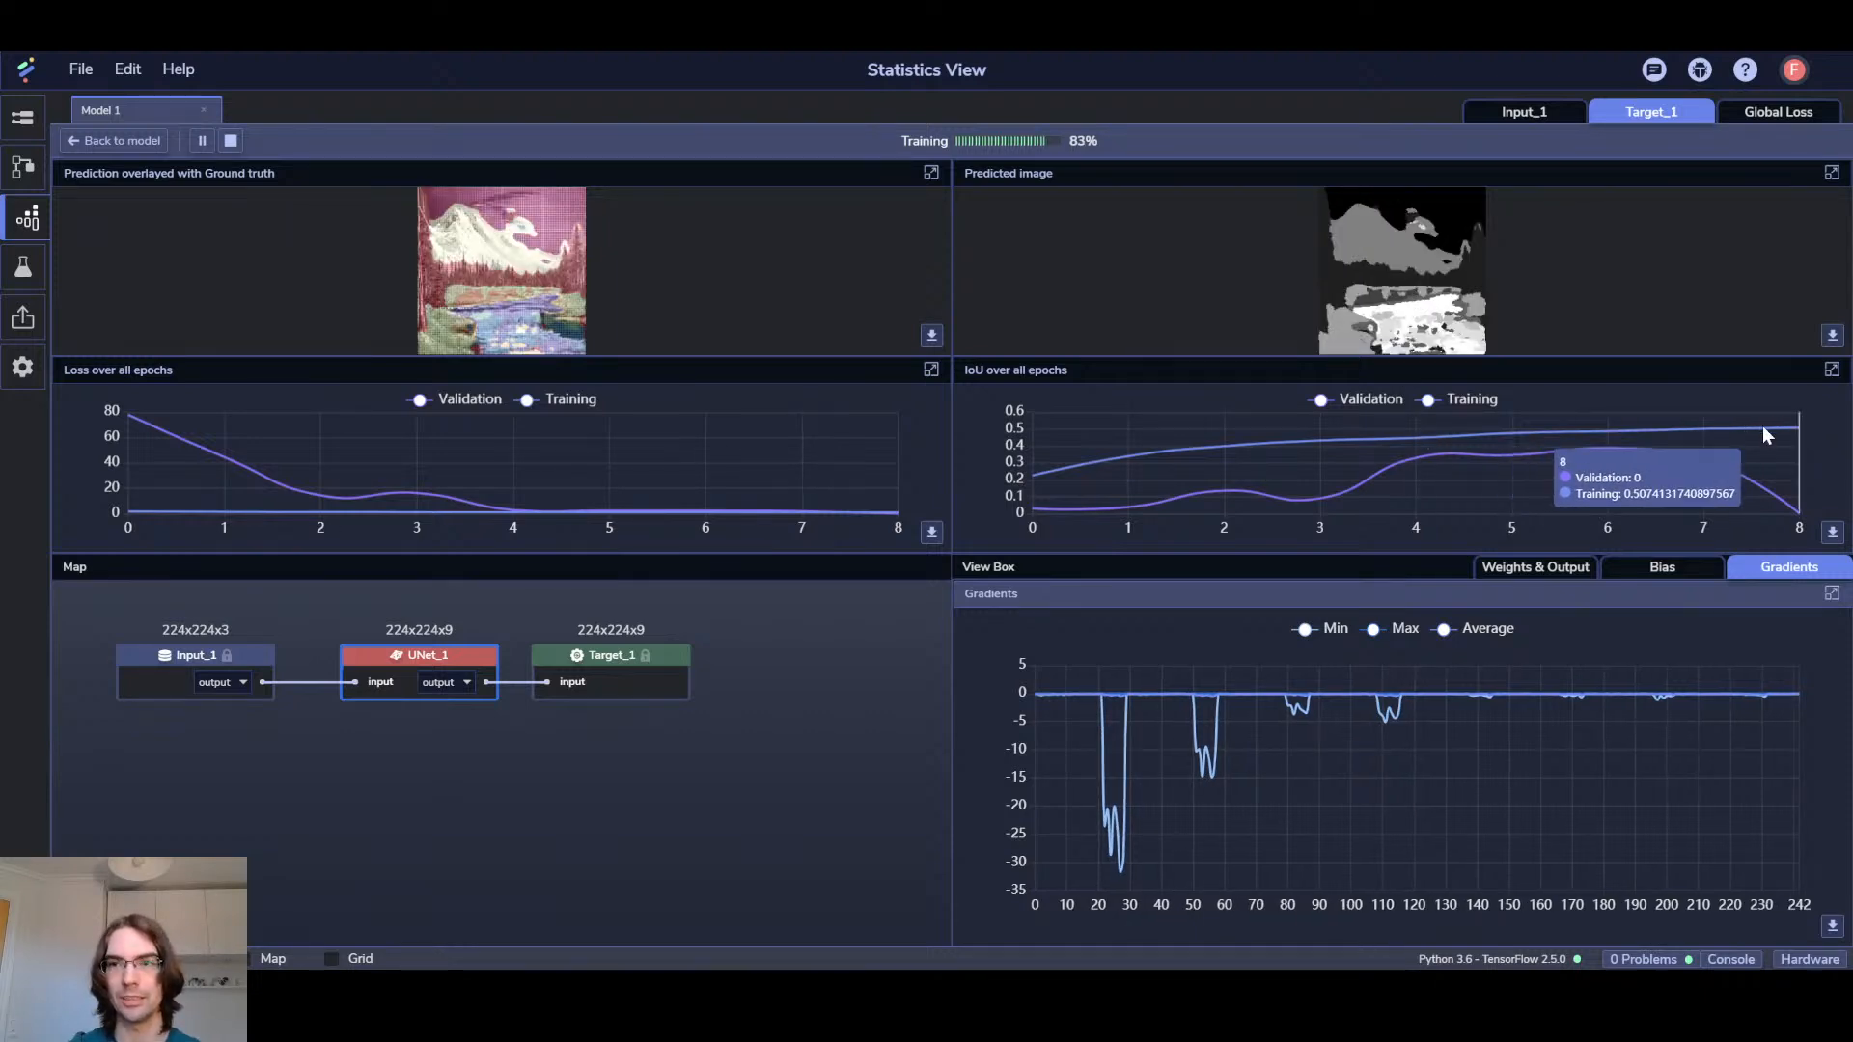
mouse_move(1755, 435)
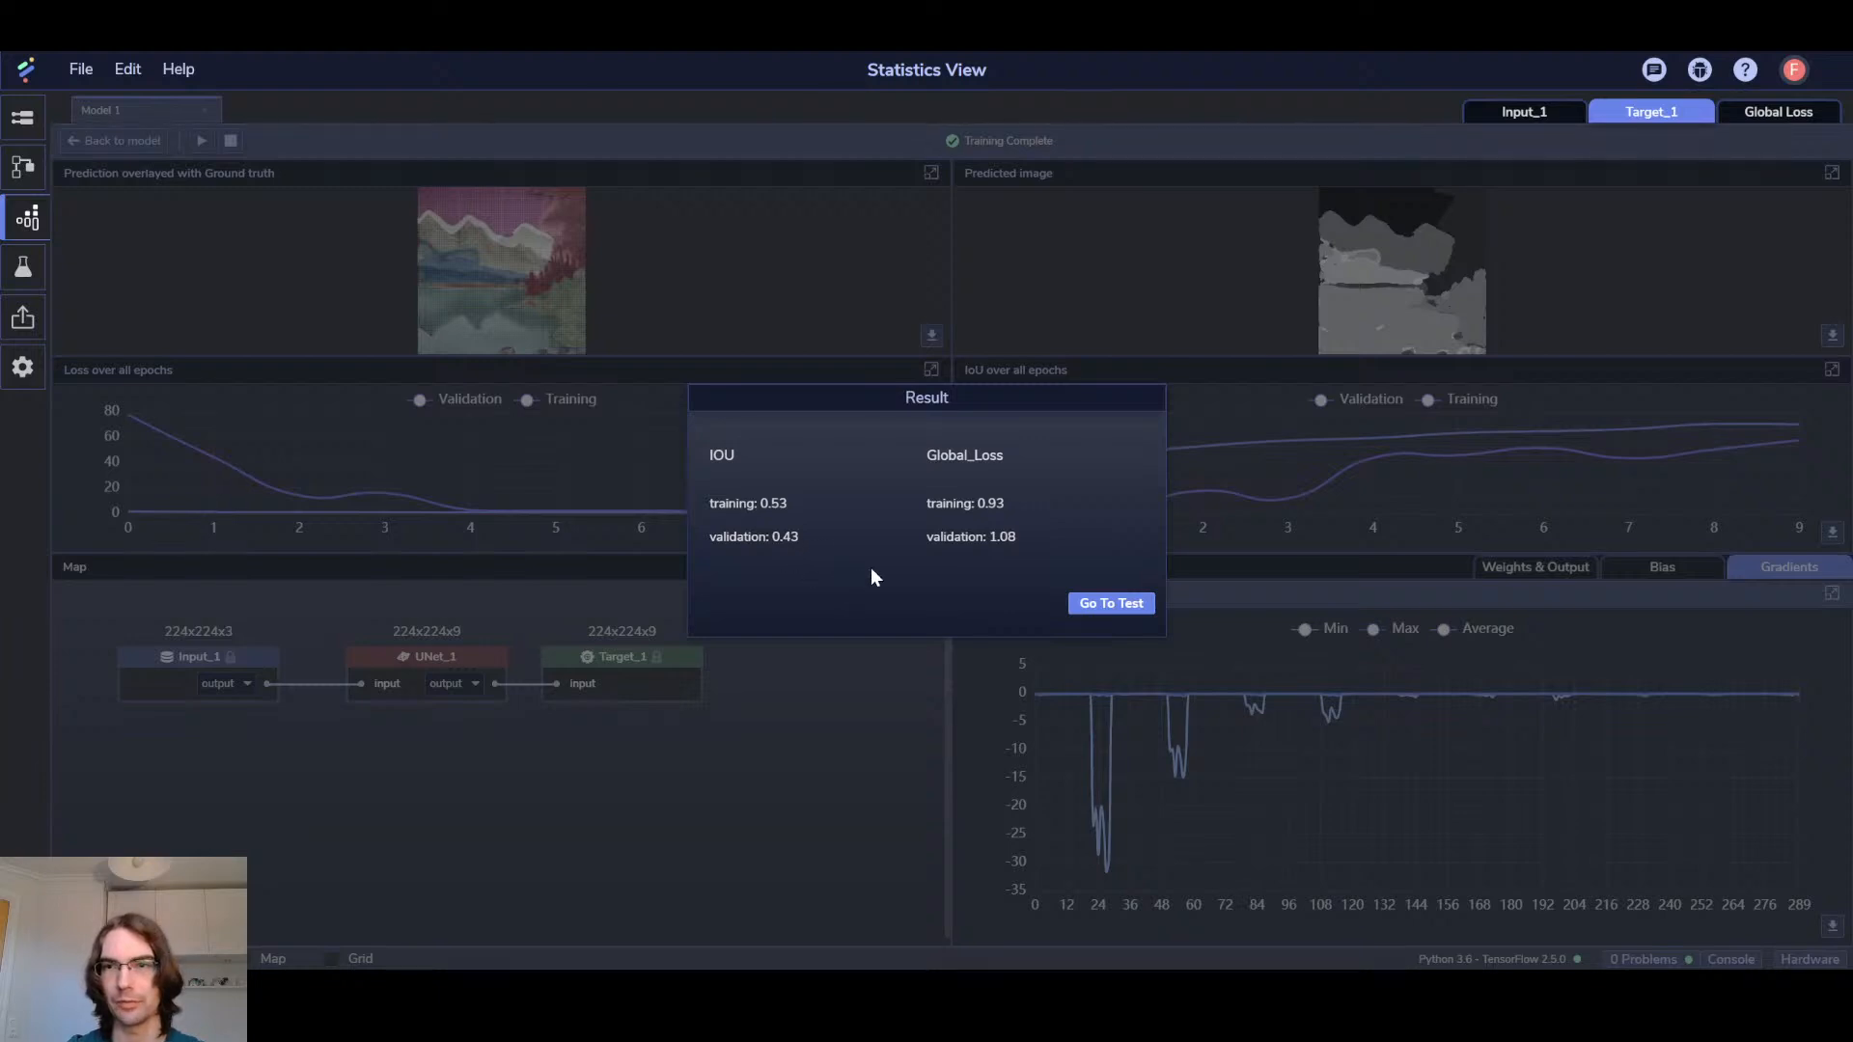
Go to testing and run a new test on the retrained Model 1 with Segmentation Metrics and Output Visualization
click(1101, 602)
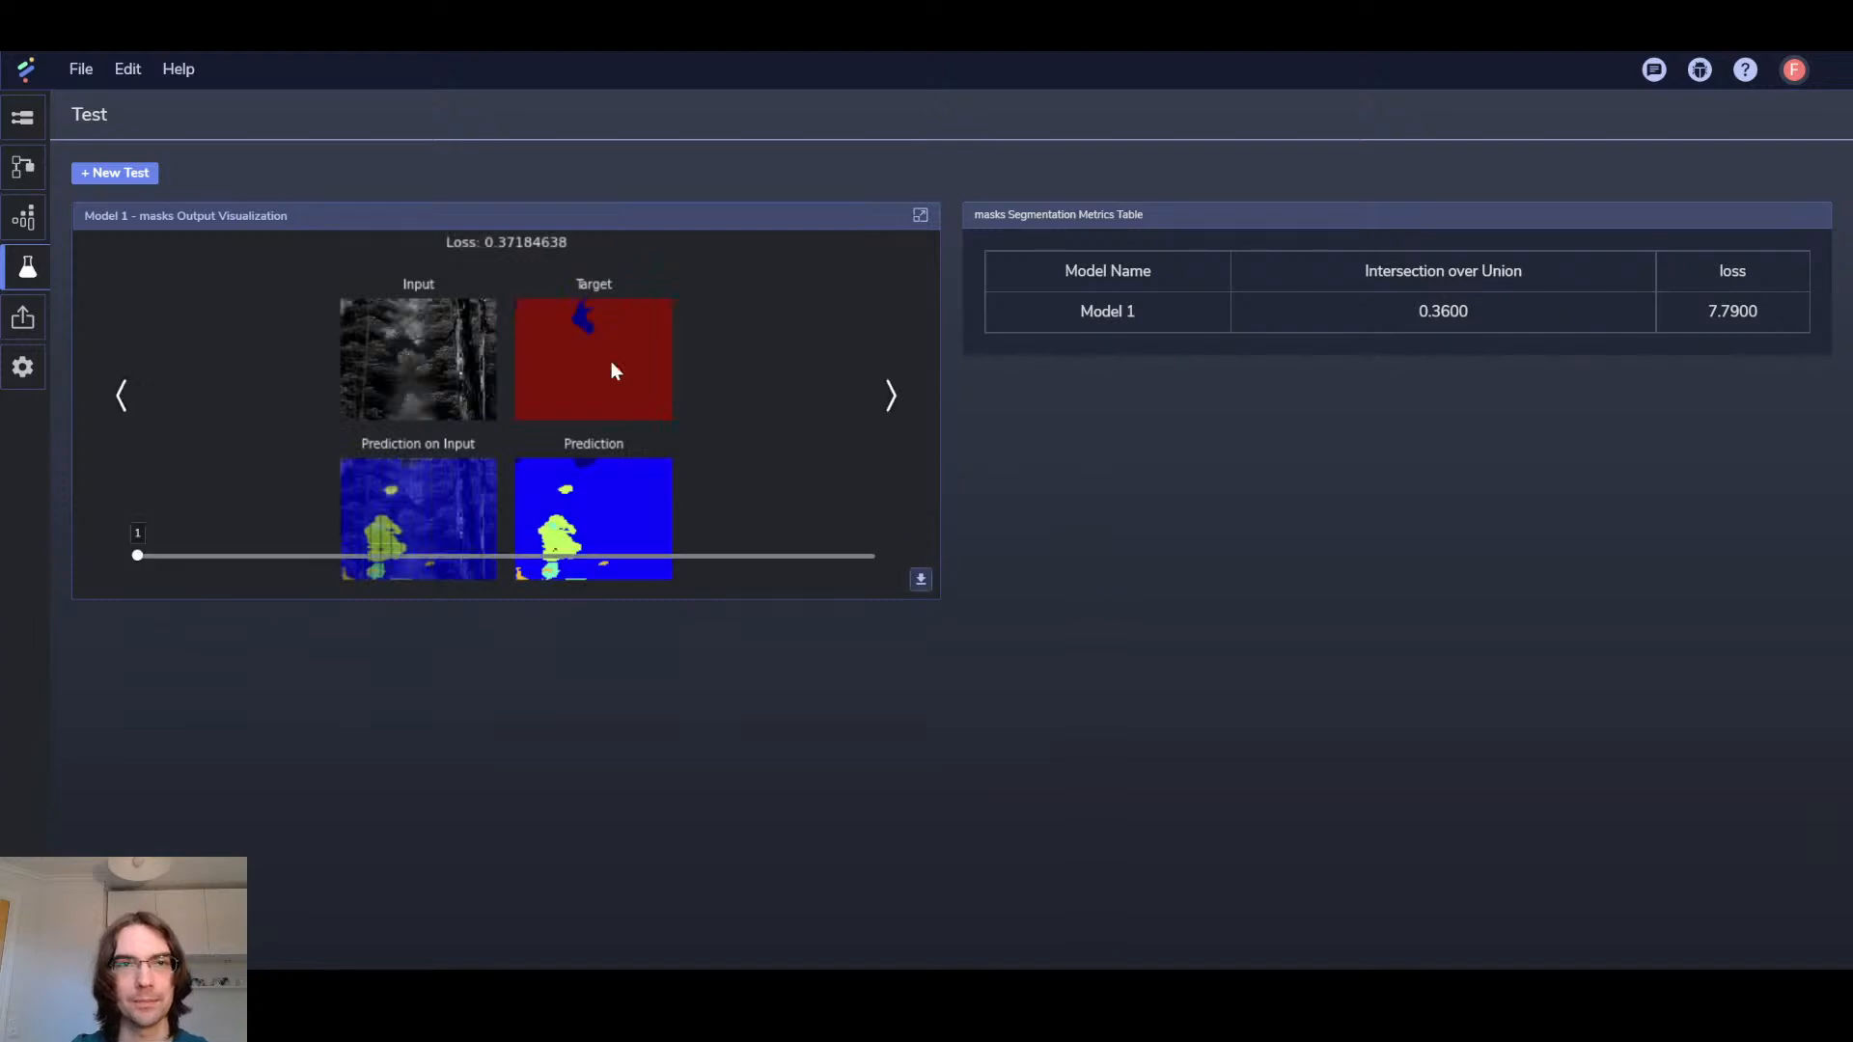
click(115, 173)
click(973, 462)
click(965, 496)
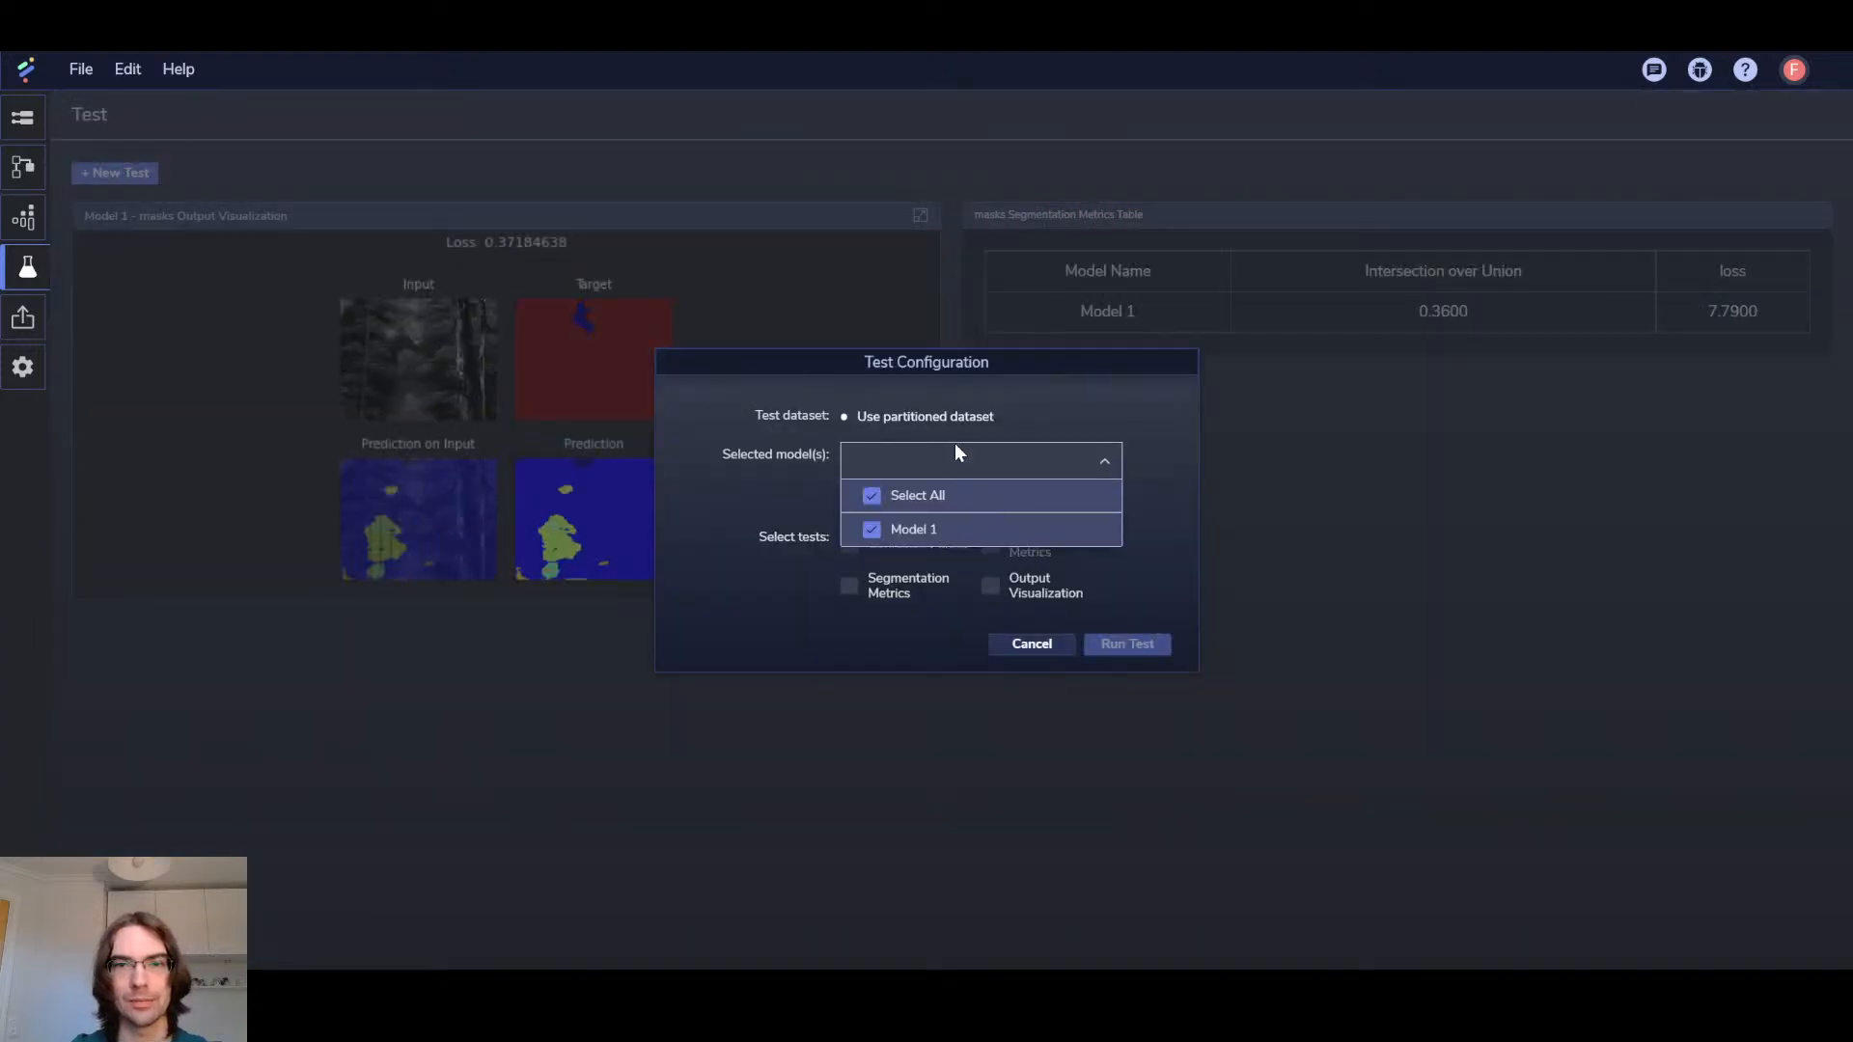
click(959, 453)
click(883, 593)
click(994, 589)
click(1128, 647)
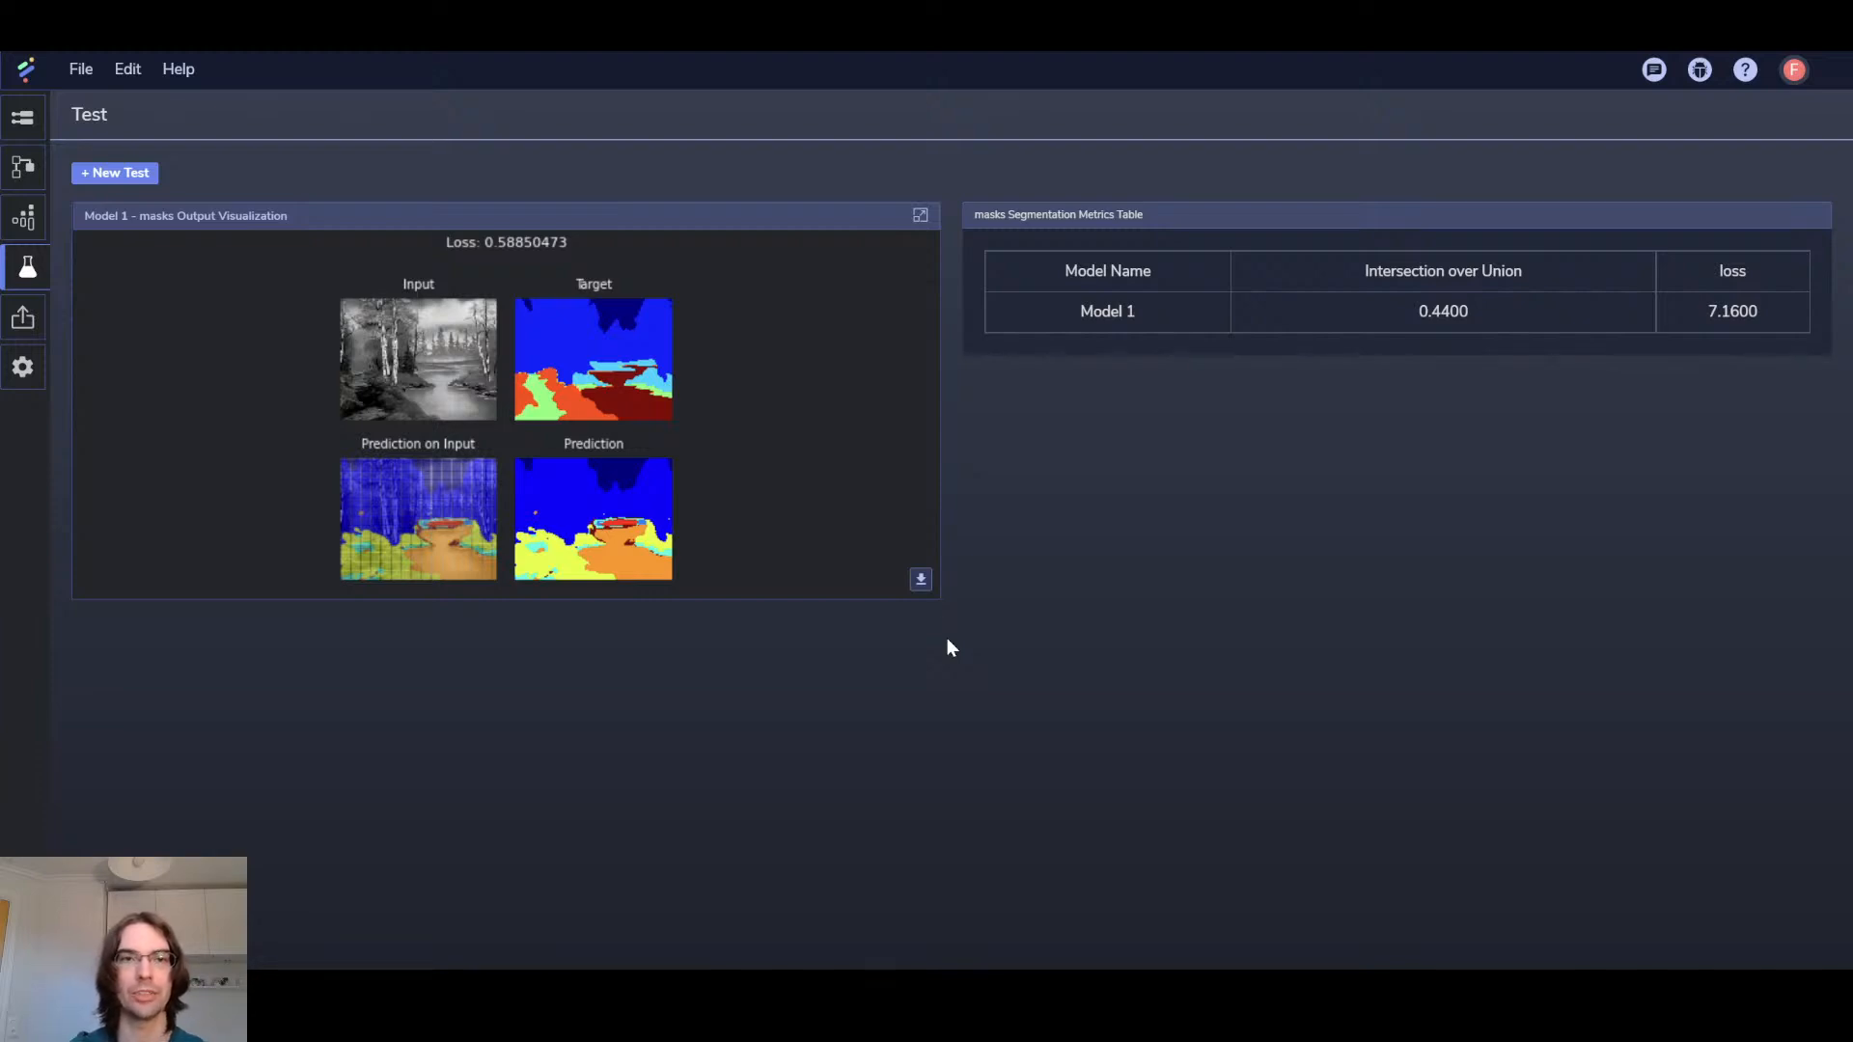
Review the segmentation metrics and compare the predictions with their targets for the first three samples in the output visualization
mouse_move(681, 380)
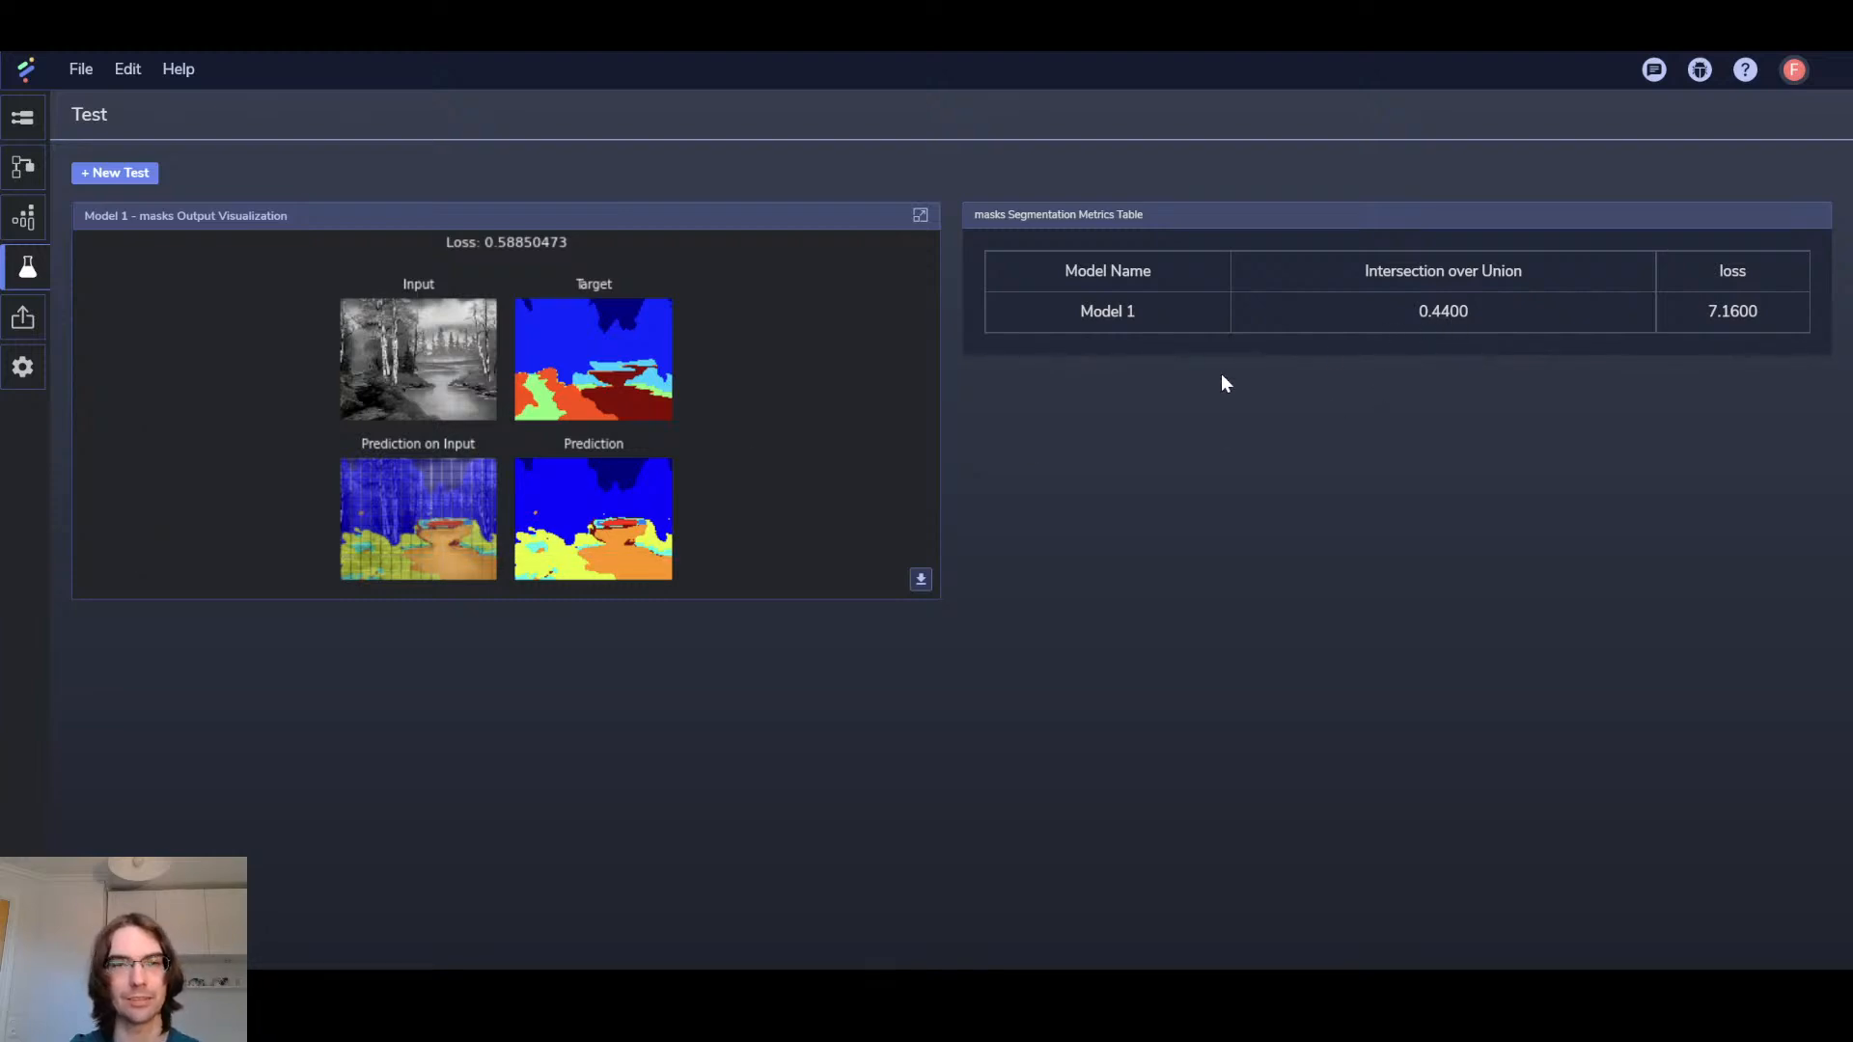
mouse_move(834, 433)
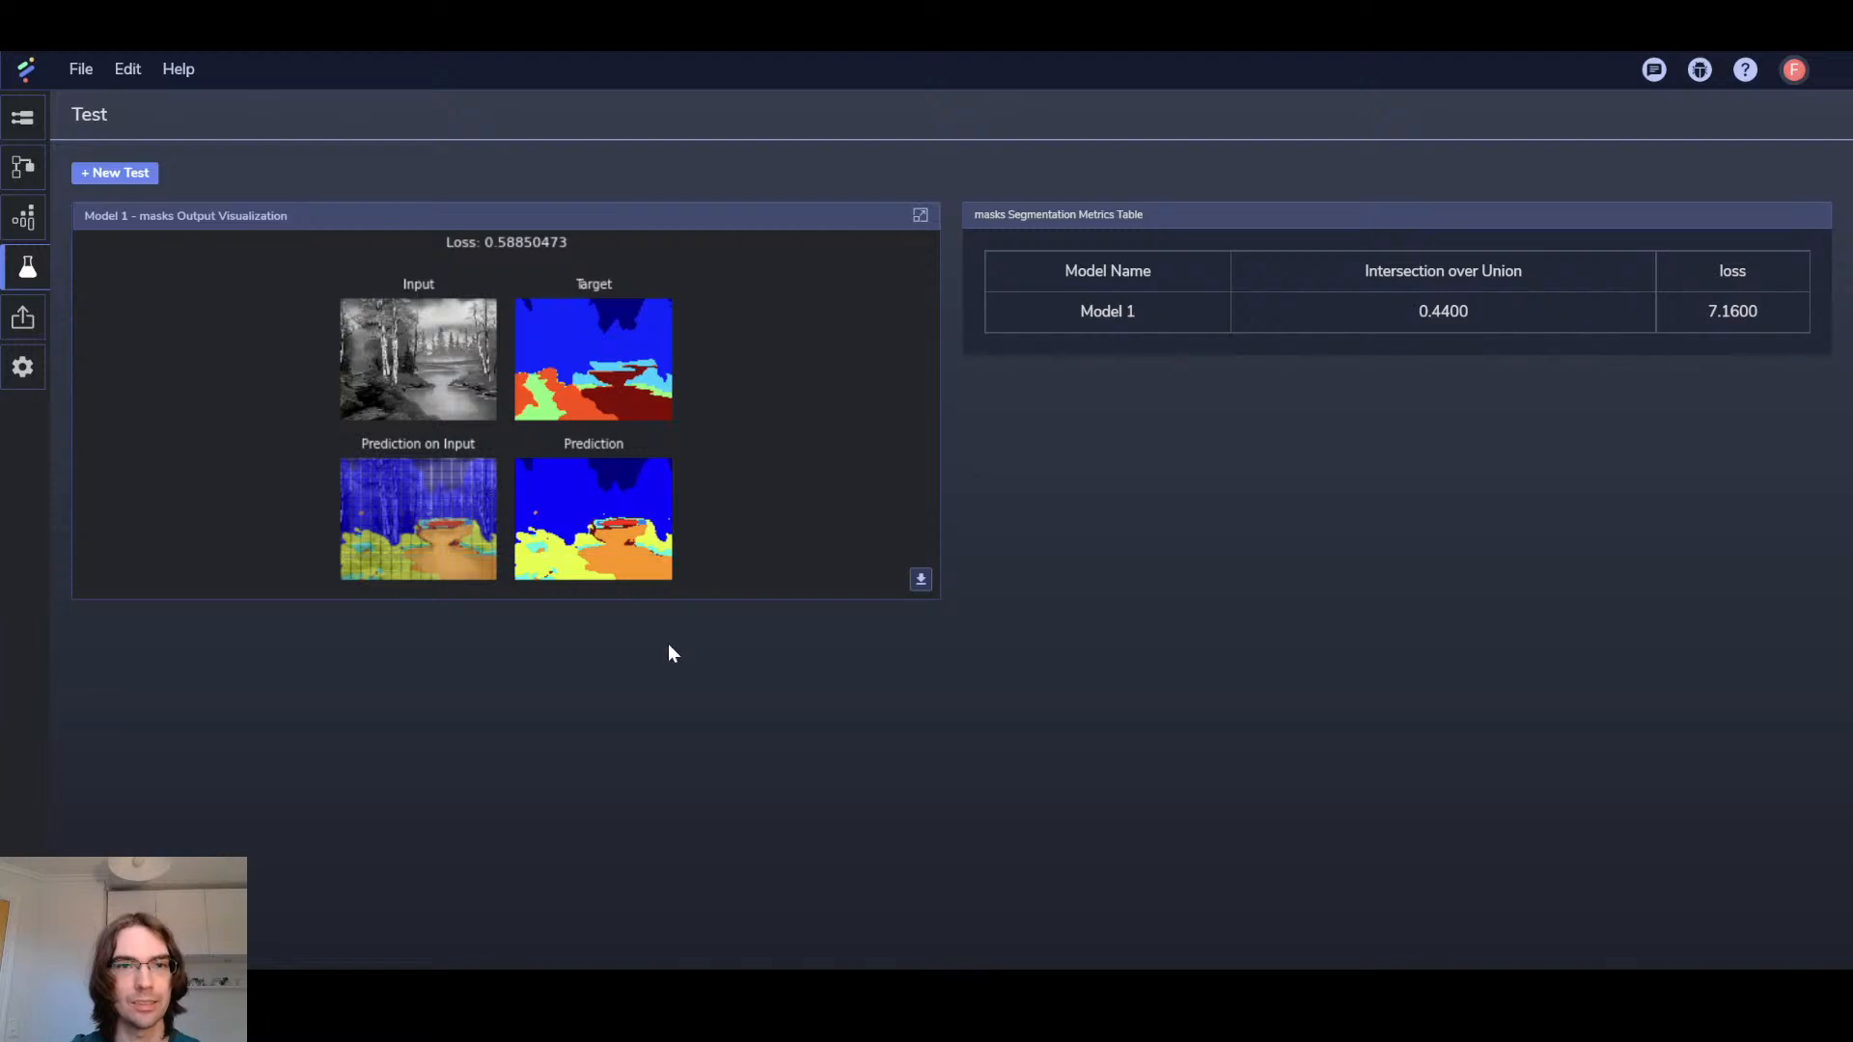
mouse_move(676, 569)
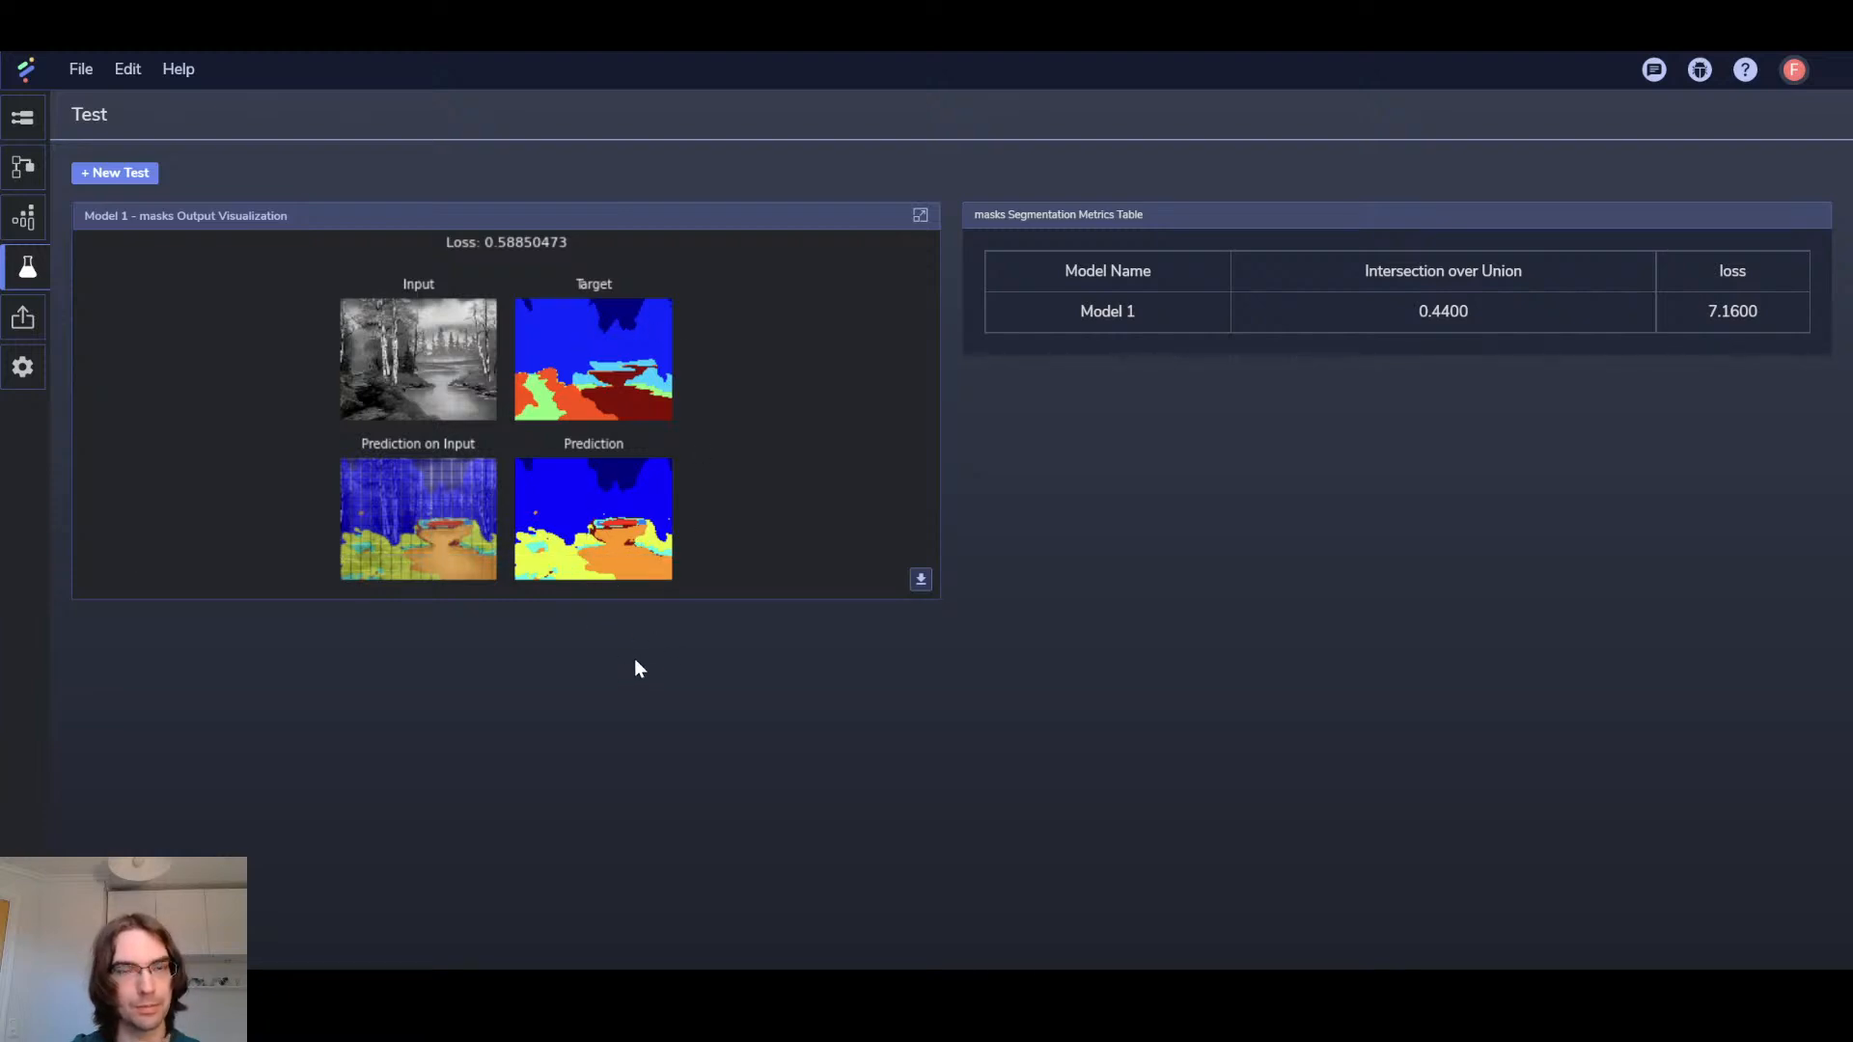
mouse_move(627, 514)
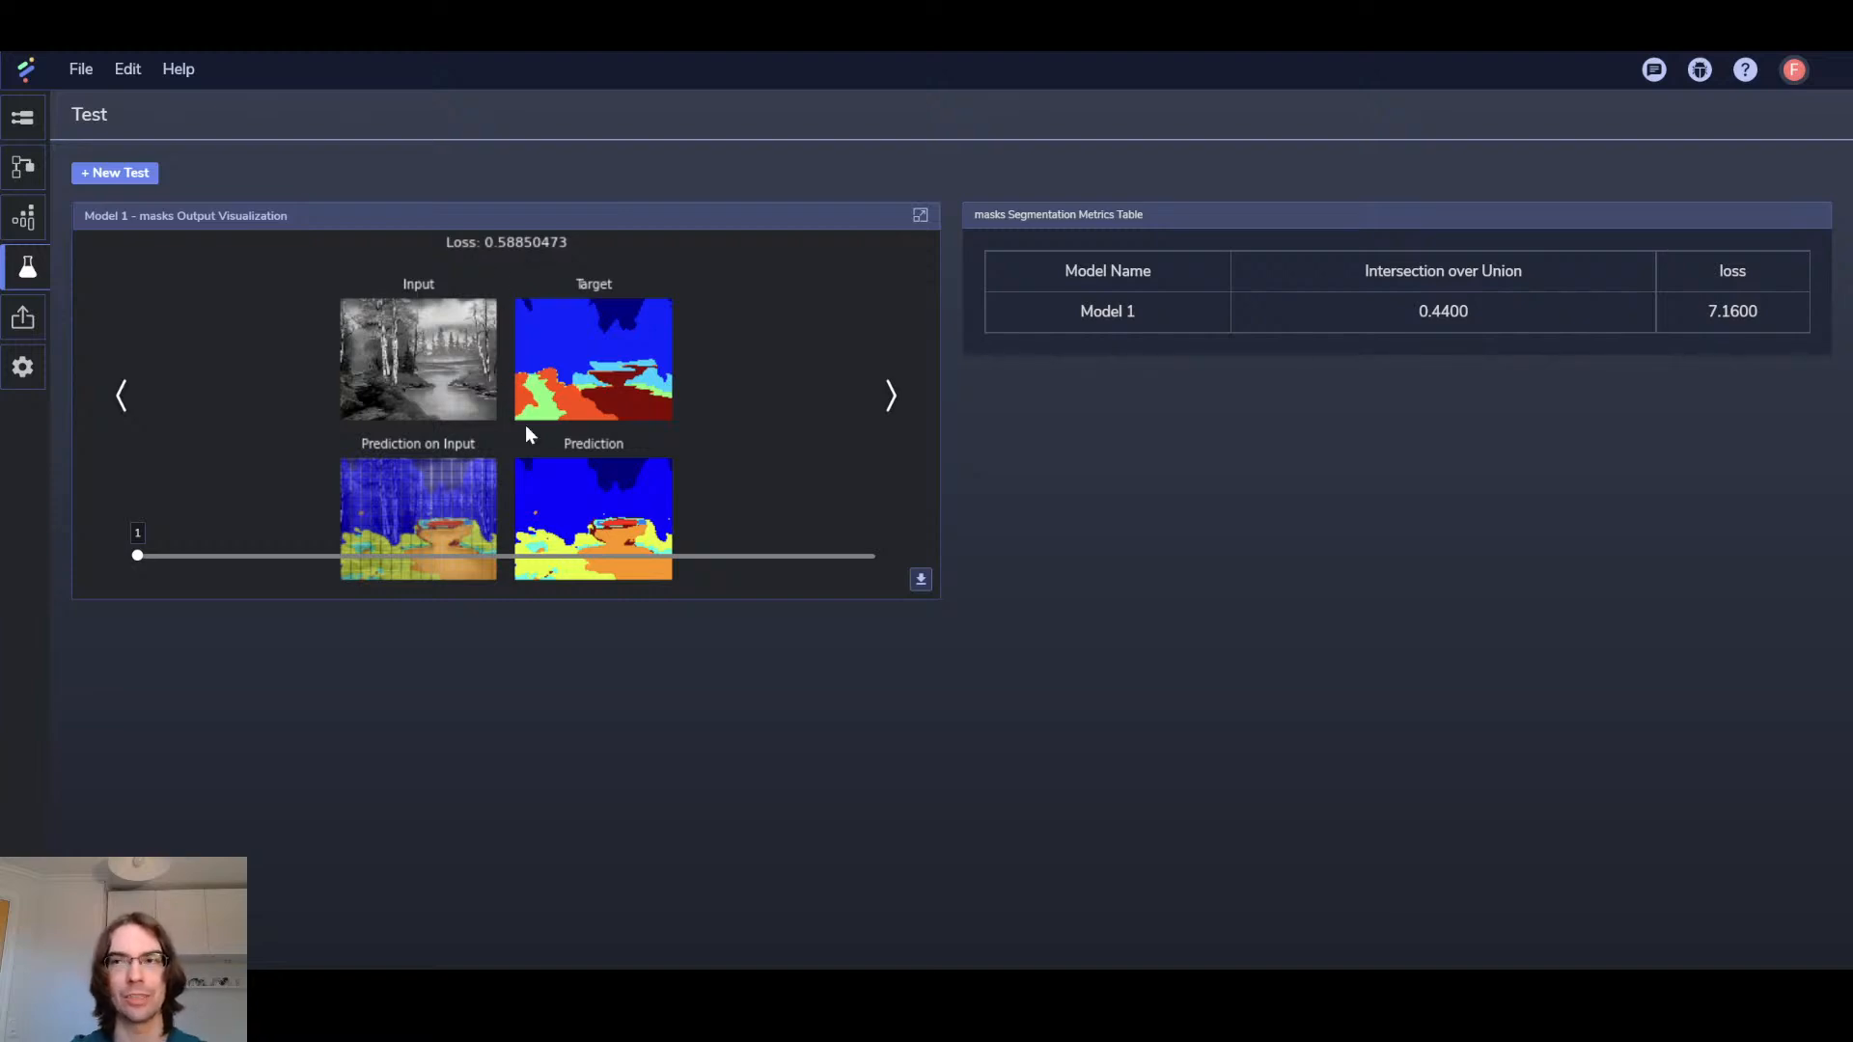
click(889, 399)
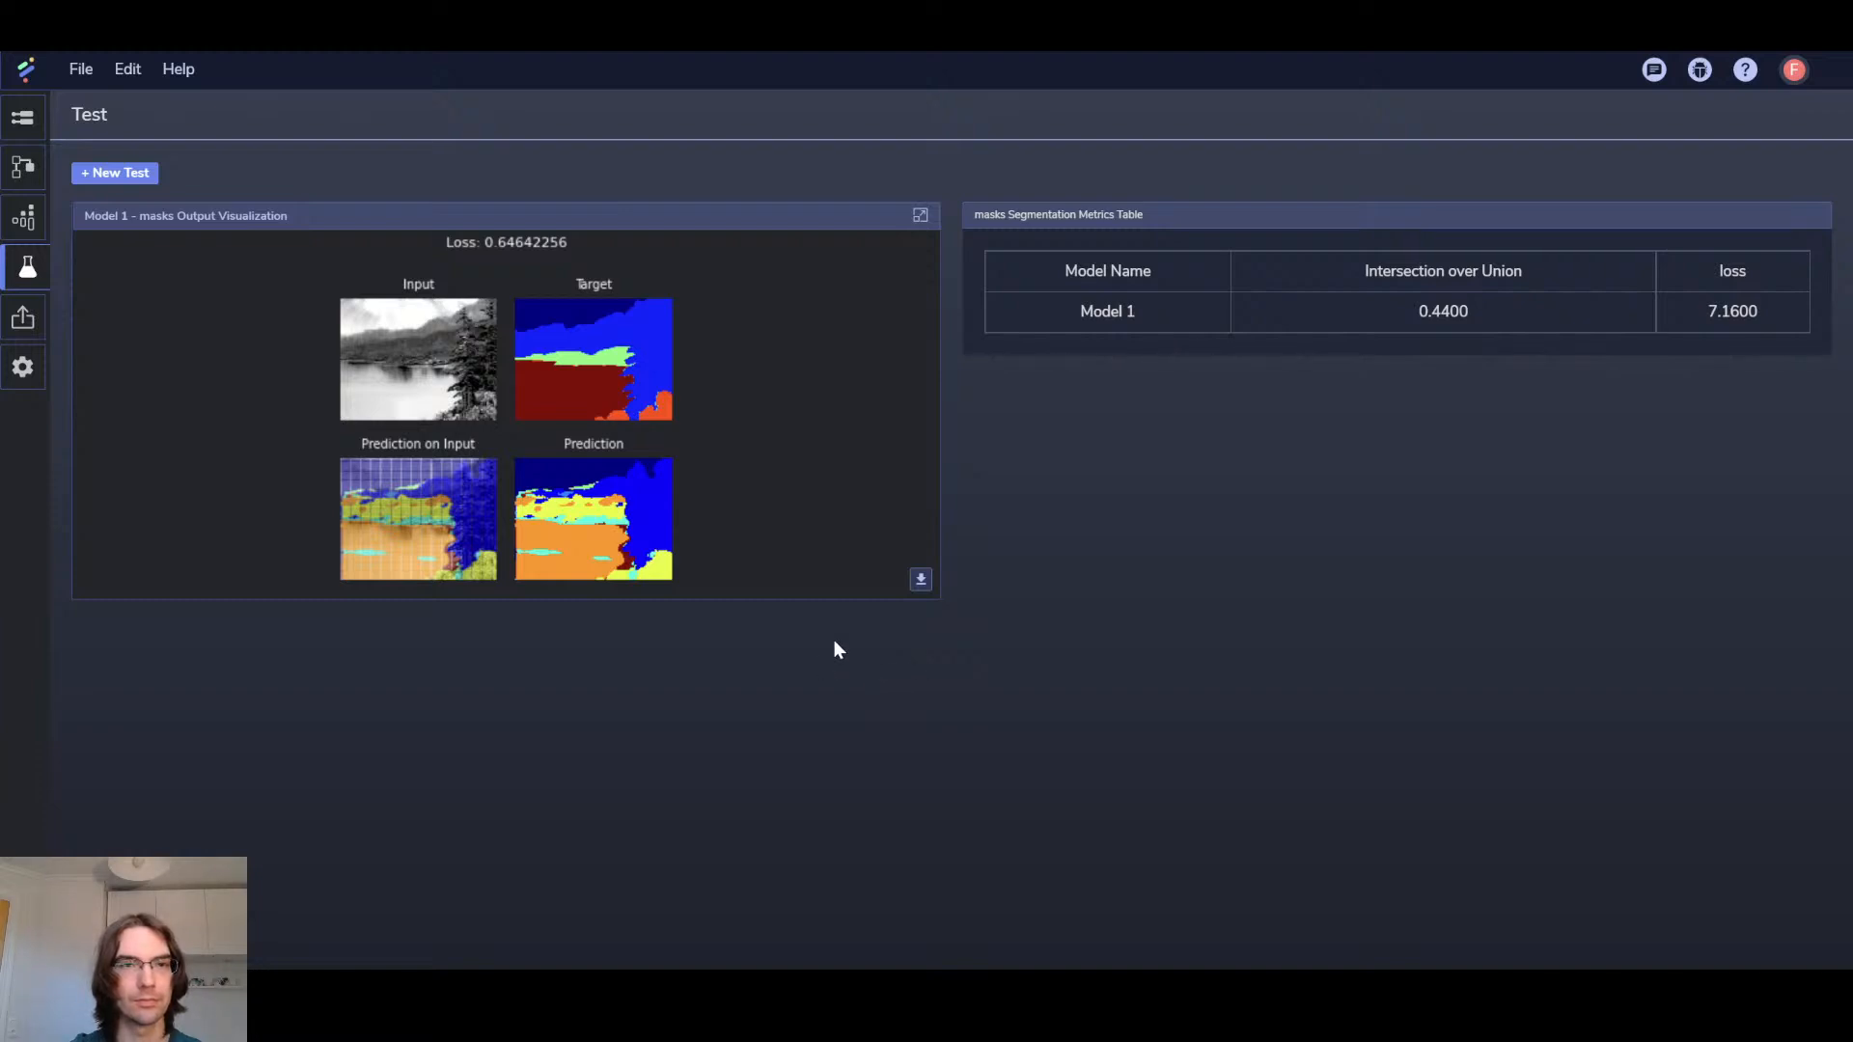
click(889, 398)
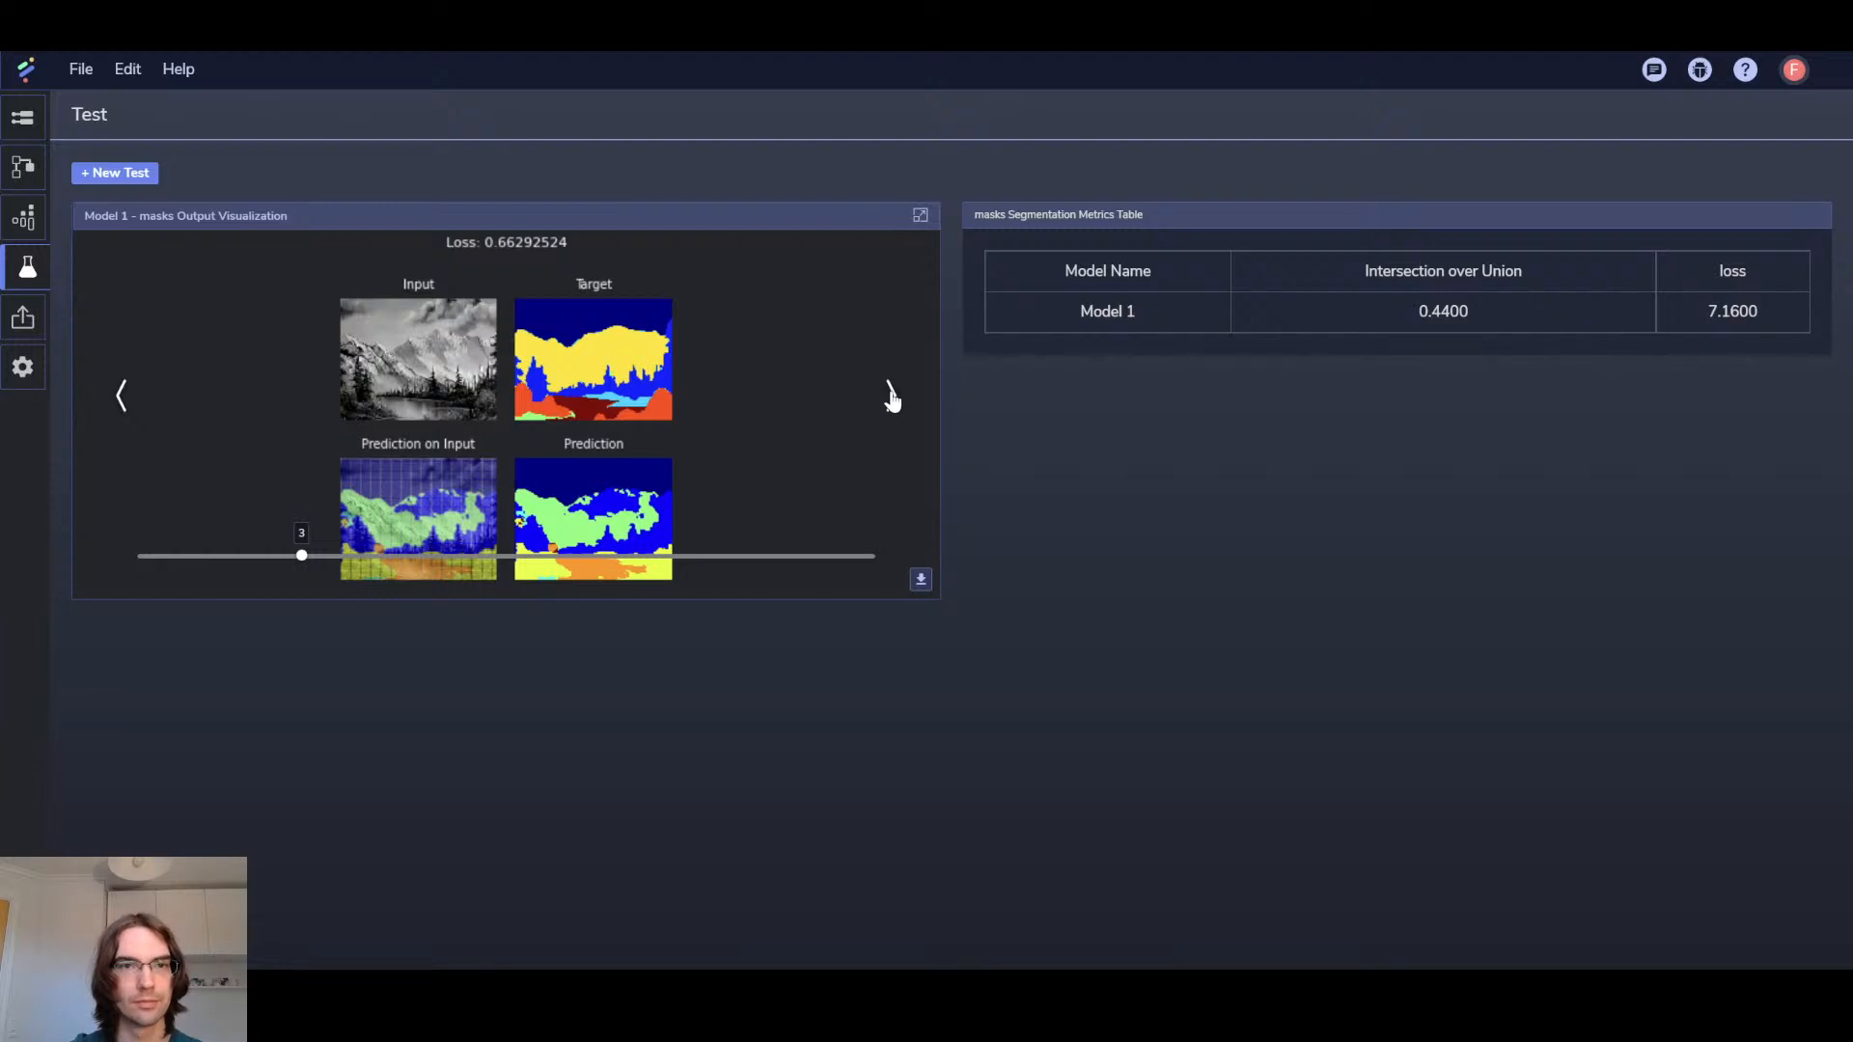
Examine the retrained model's predictions for samples four to six and the tenth sample in the output visualization
click(890, 397)
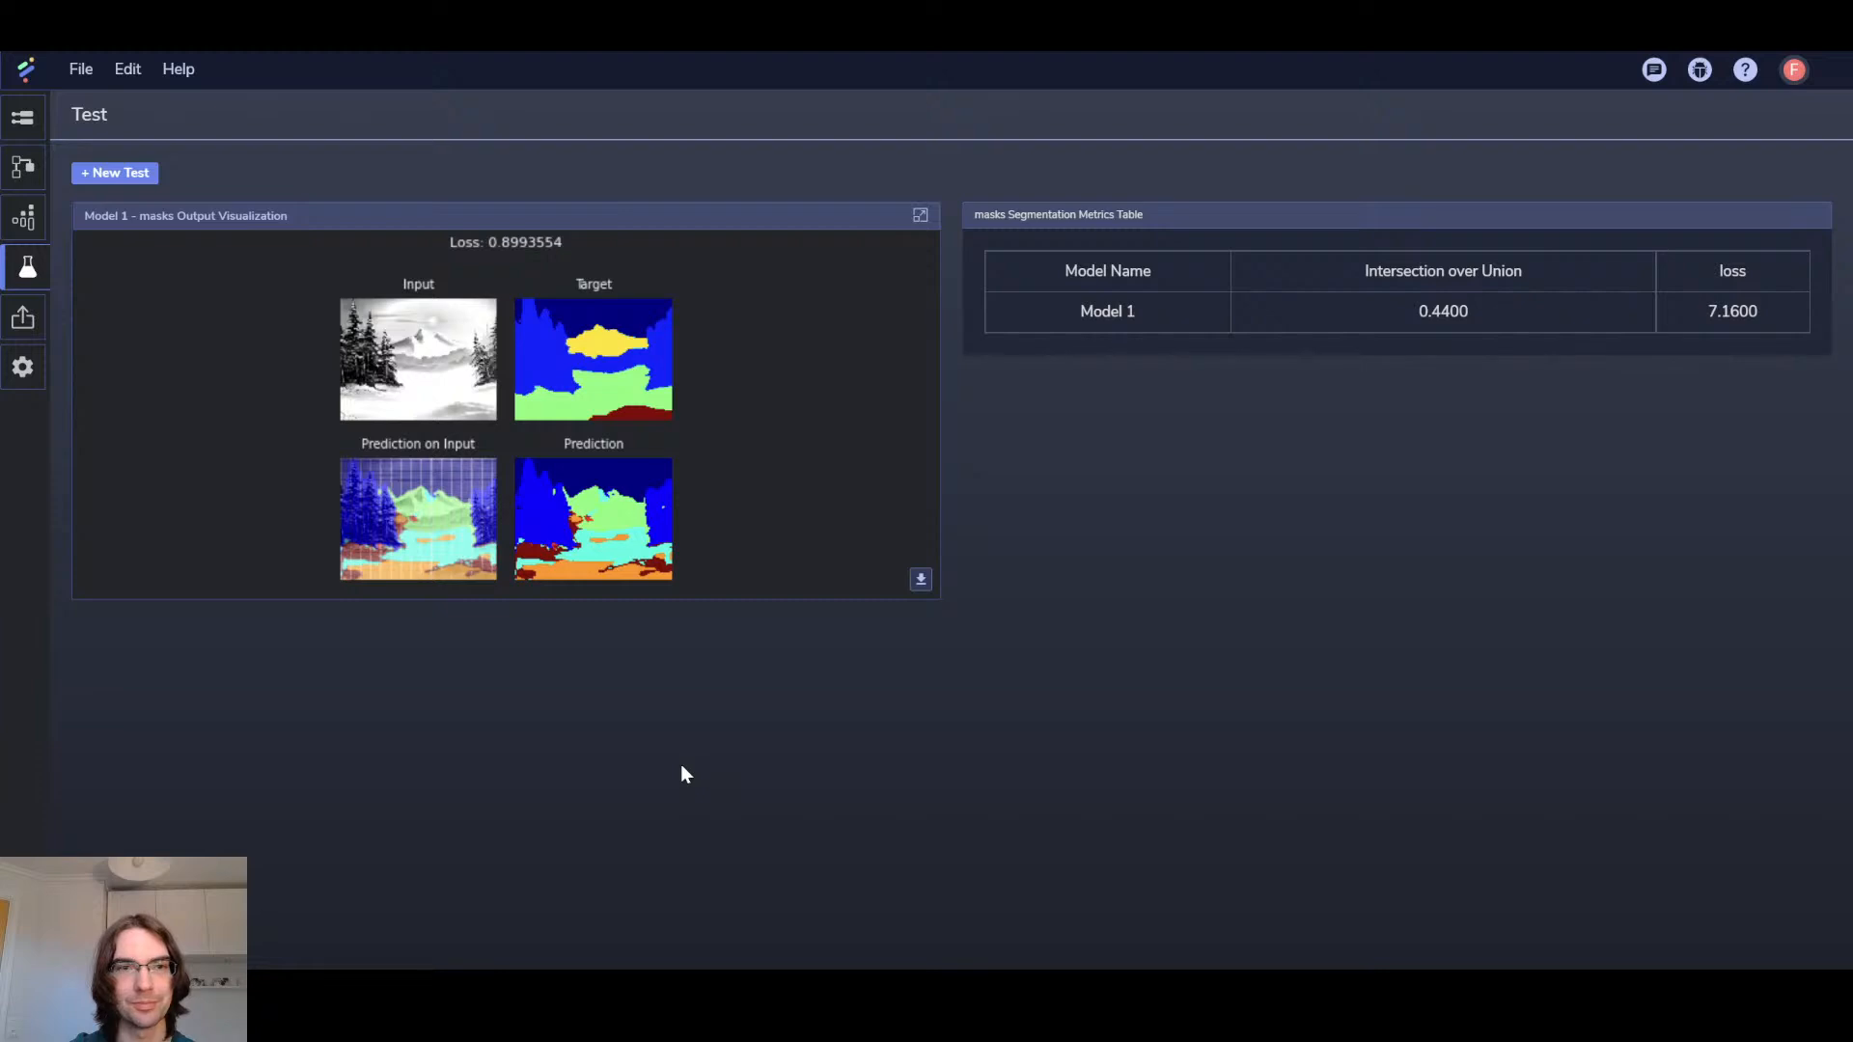
mouse_move(881, 406)
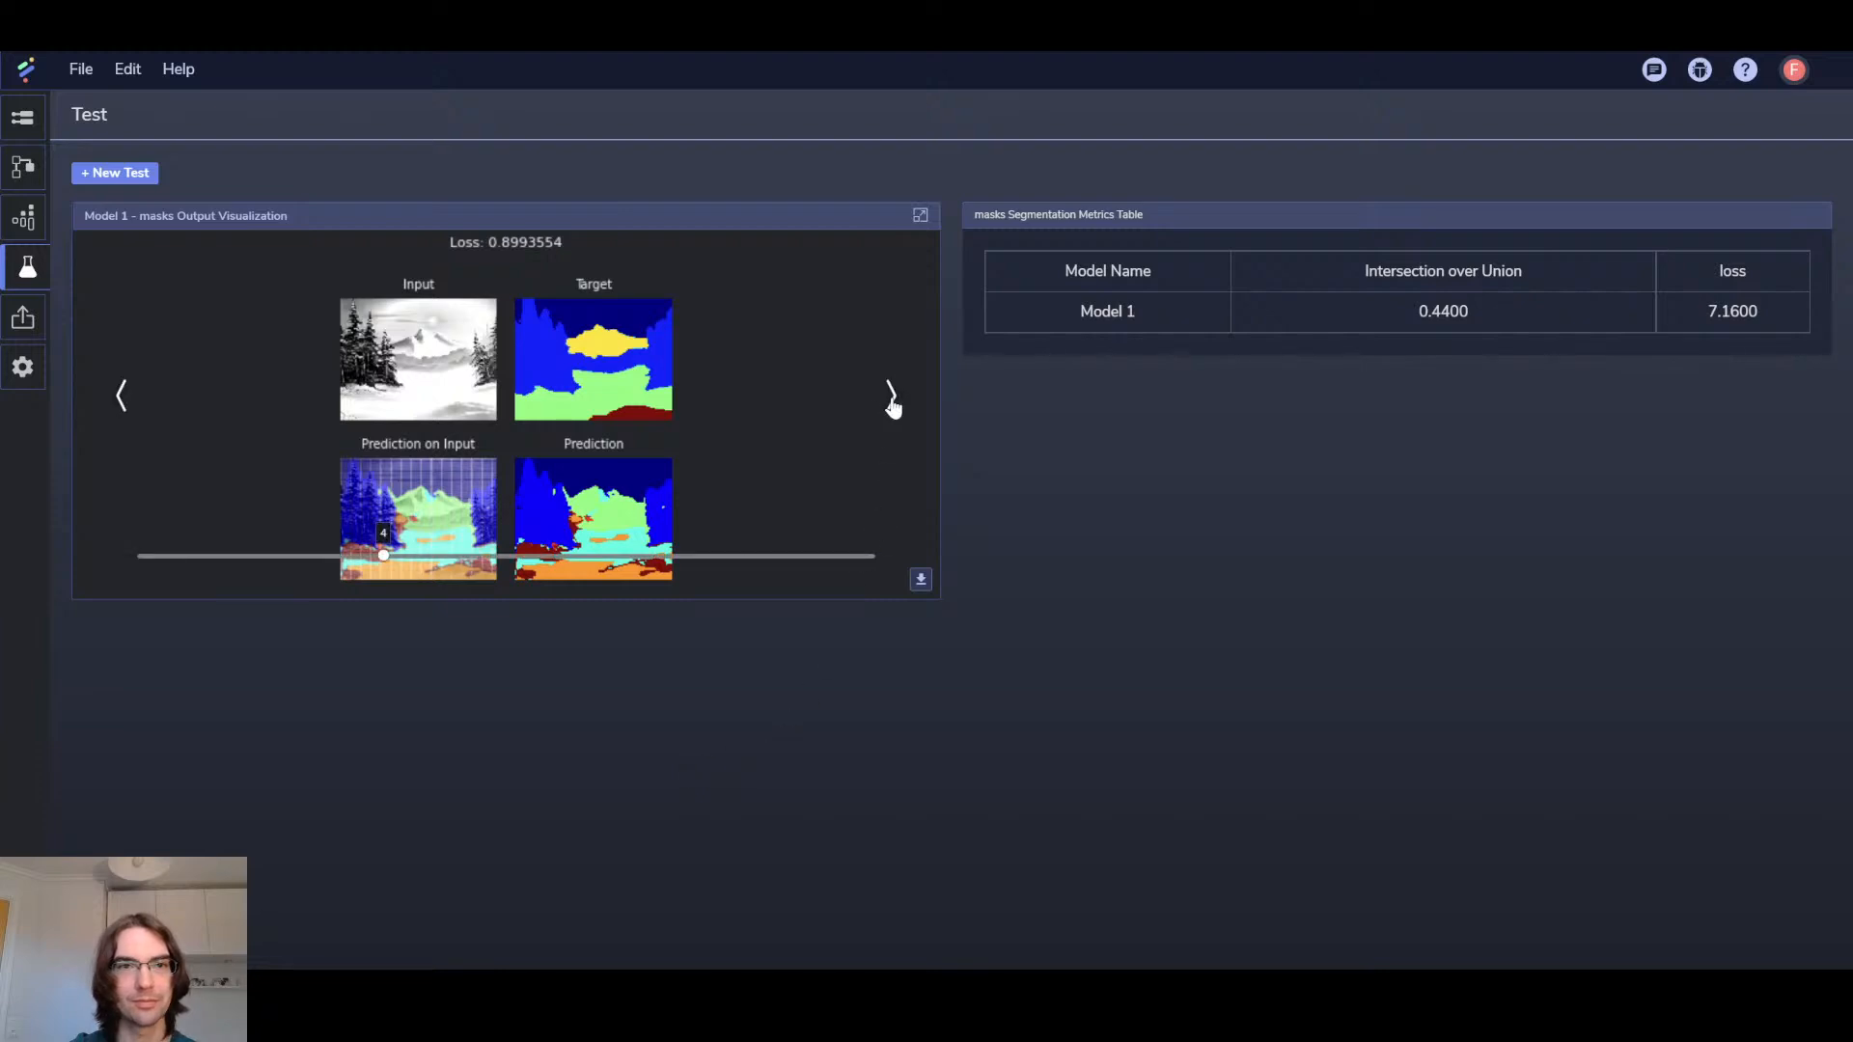
click(891, 398)
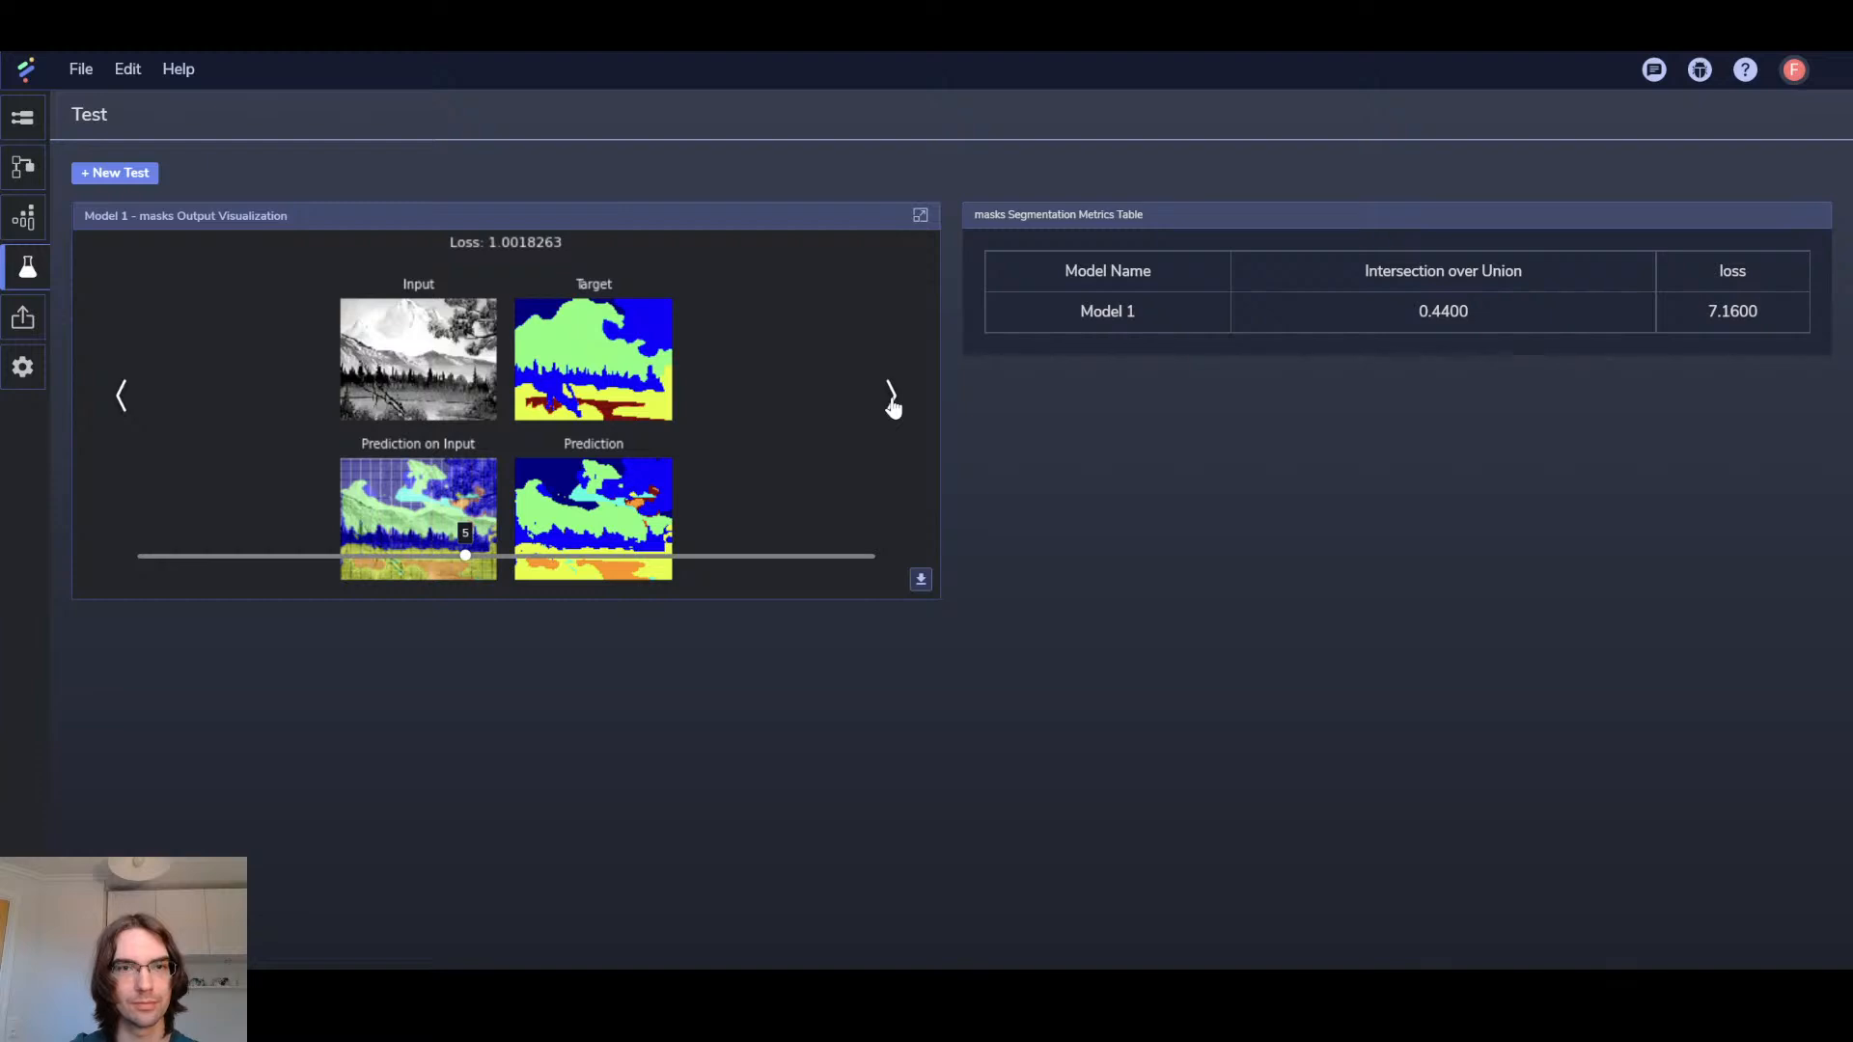
click(893, 400)
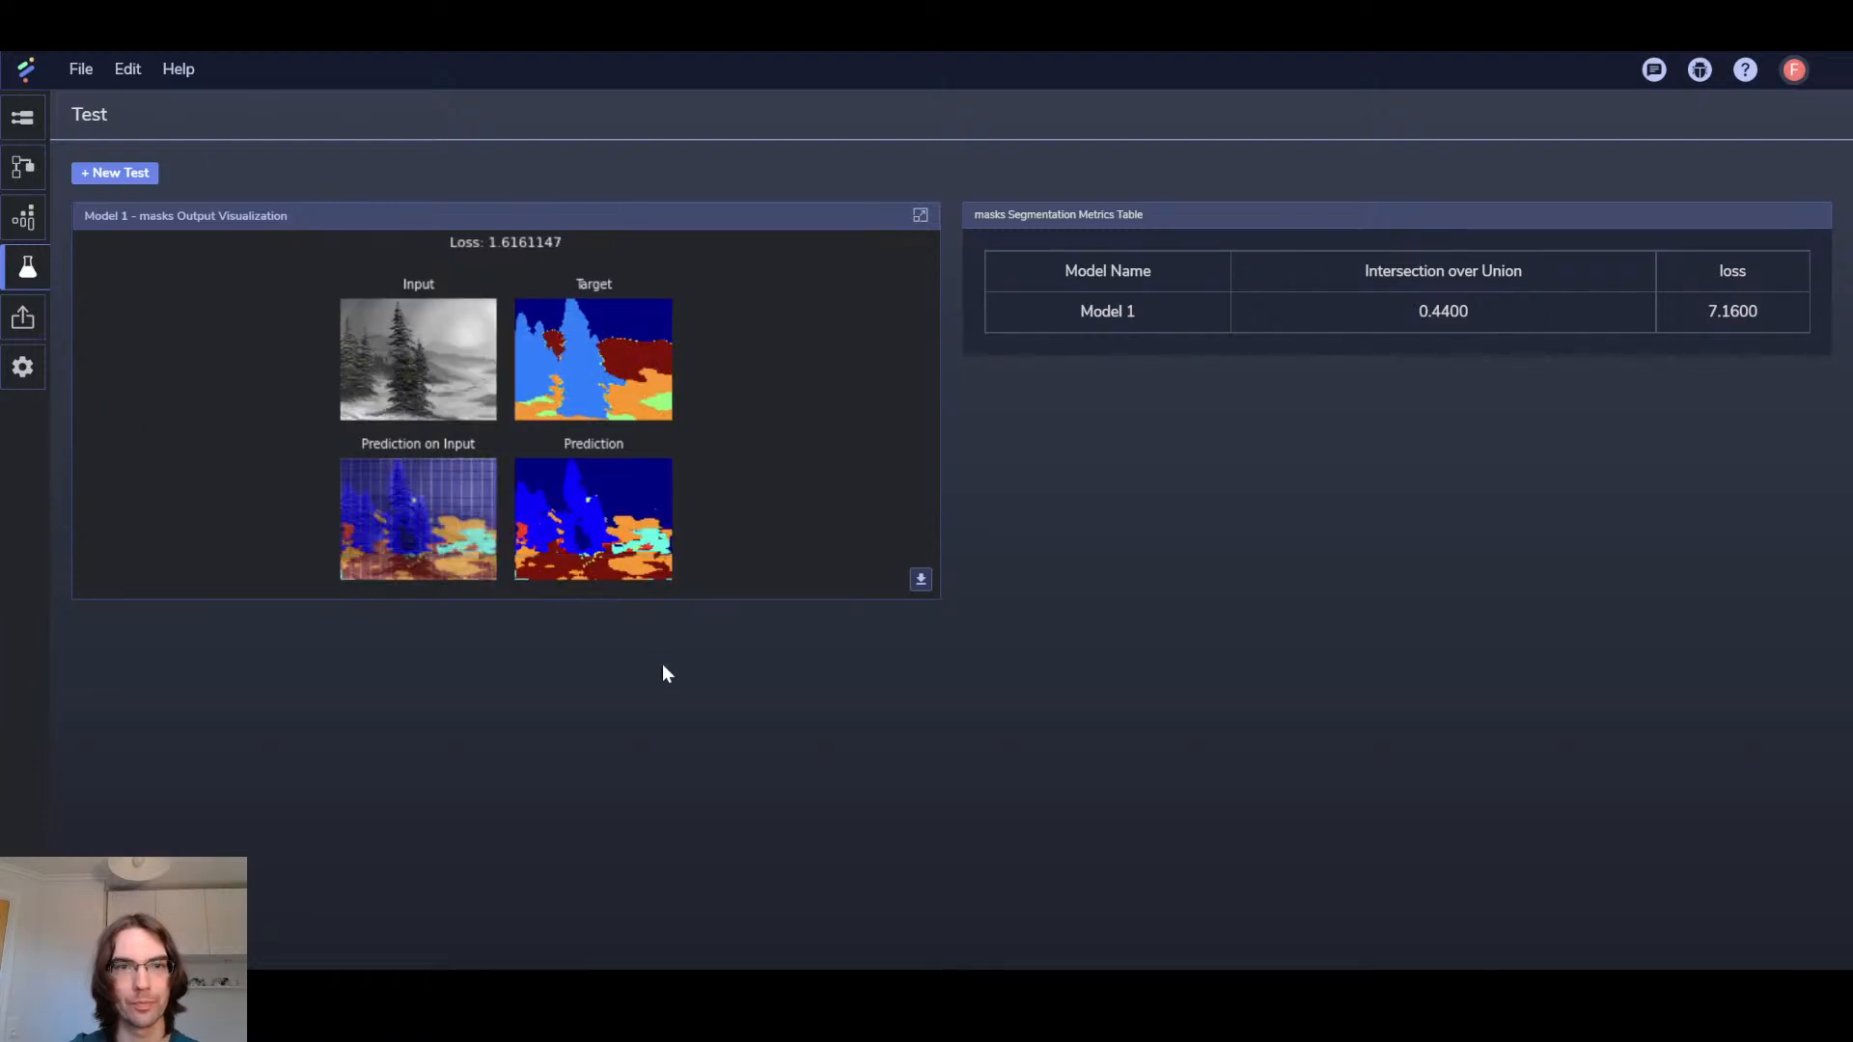
drag(547, 556, 879, 557)
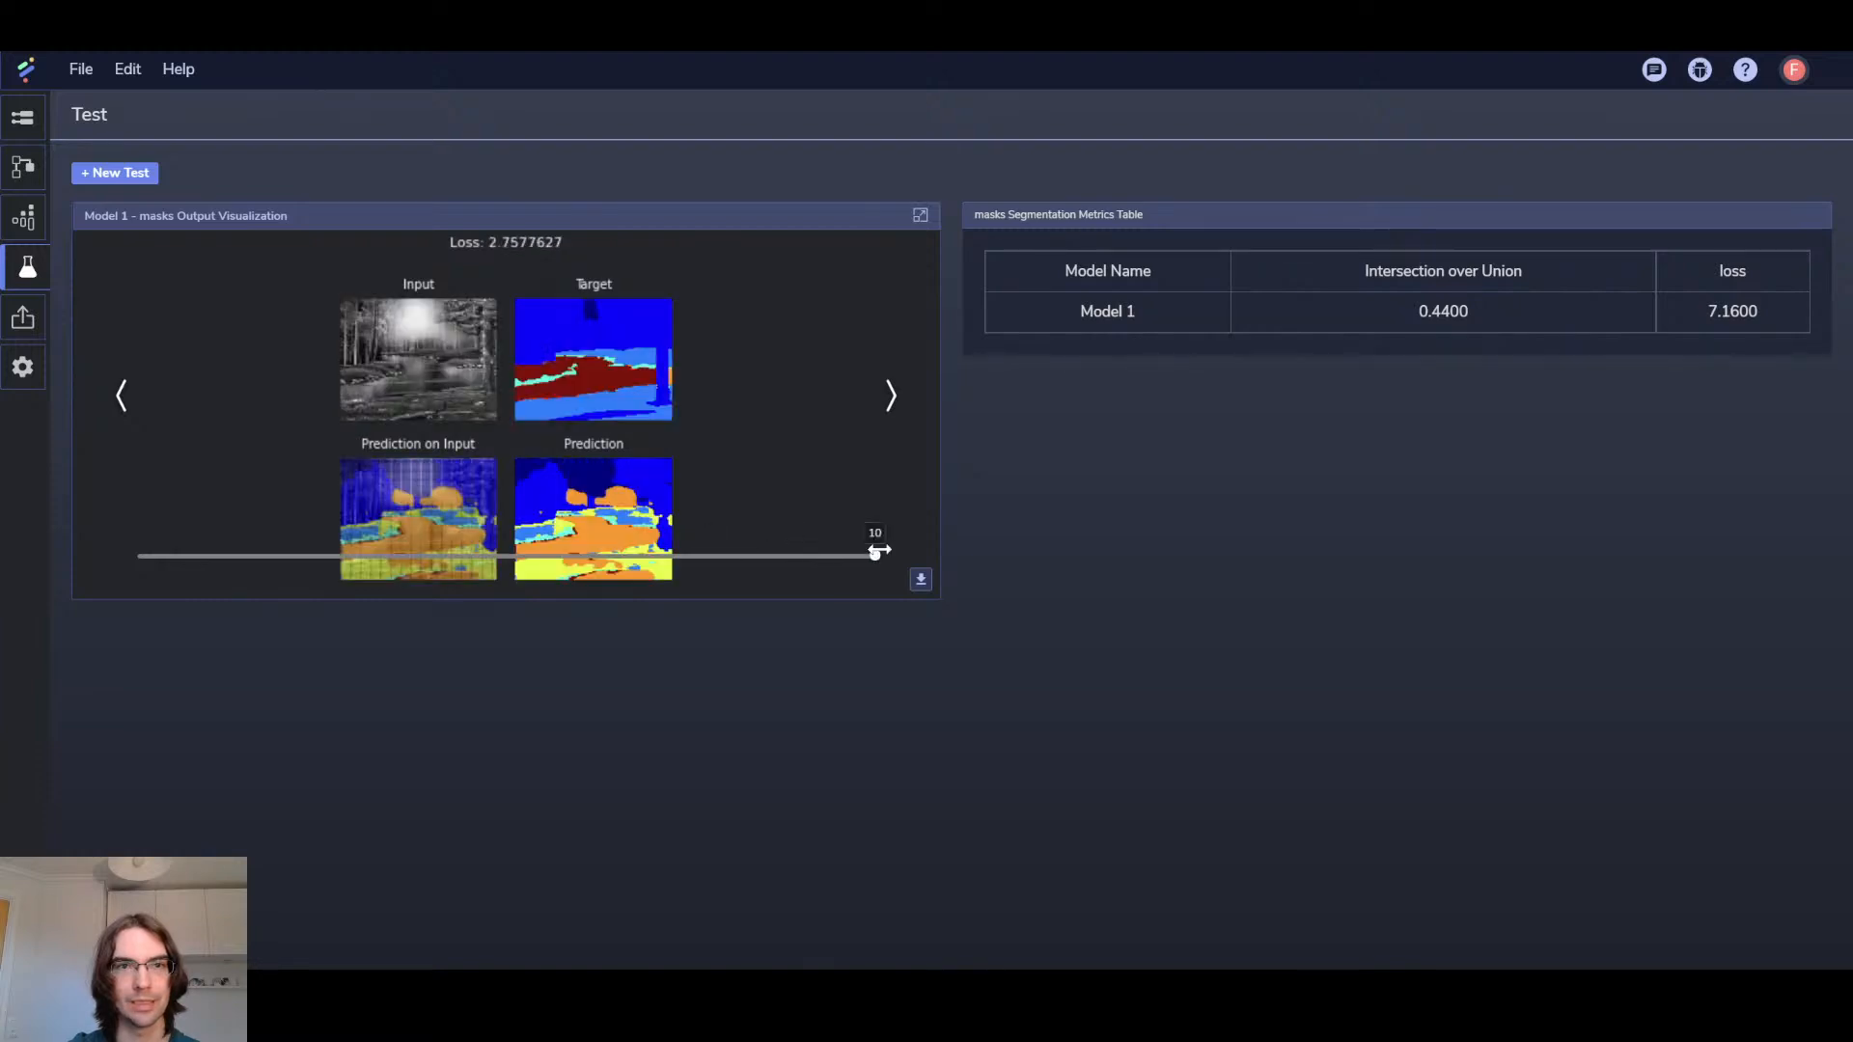